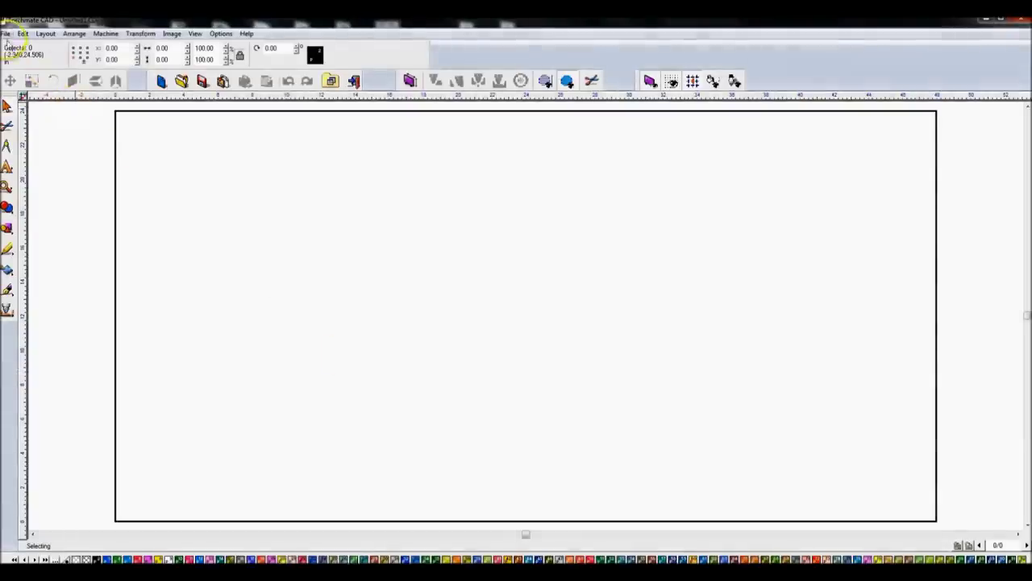
Import Scan0001.jpg from the Desktop and place it about 17.96 inches square toward the upper right.
left_click(7, 34)
left_click(28, 145)
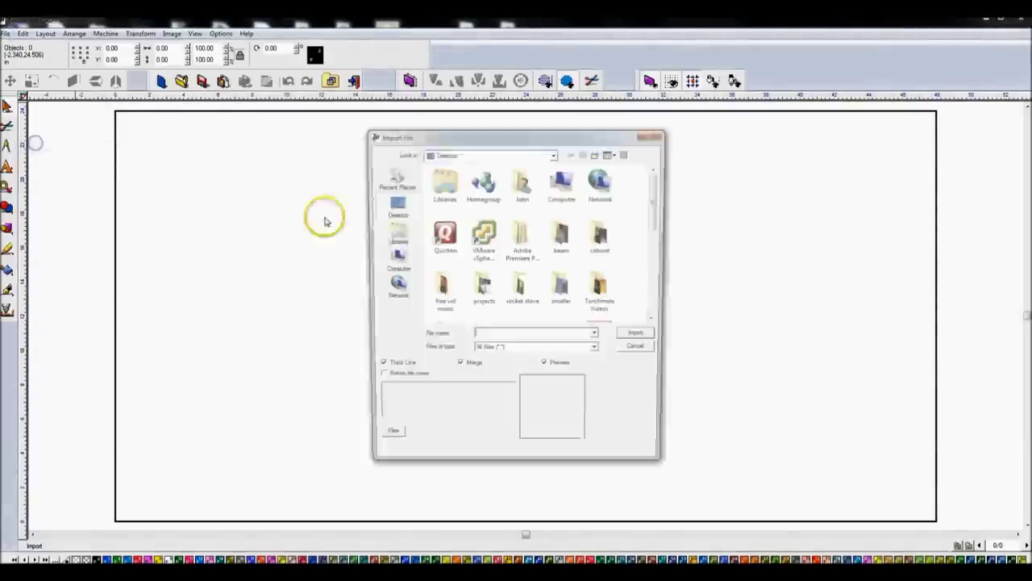
left_click_drag(660, 203, 668, 288)
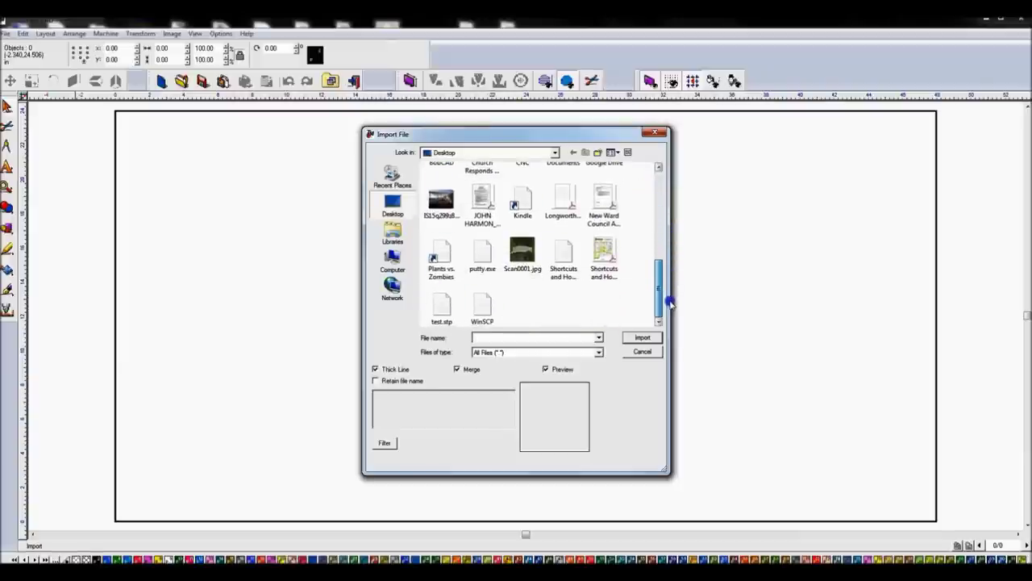
left_click(524, 255)
left_click(637, 338)
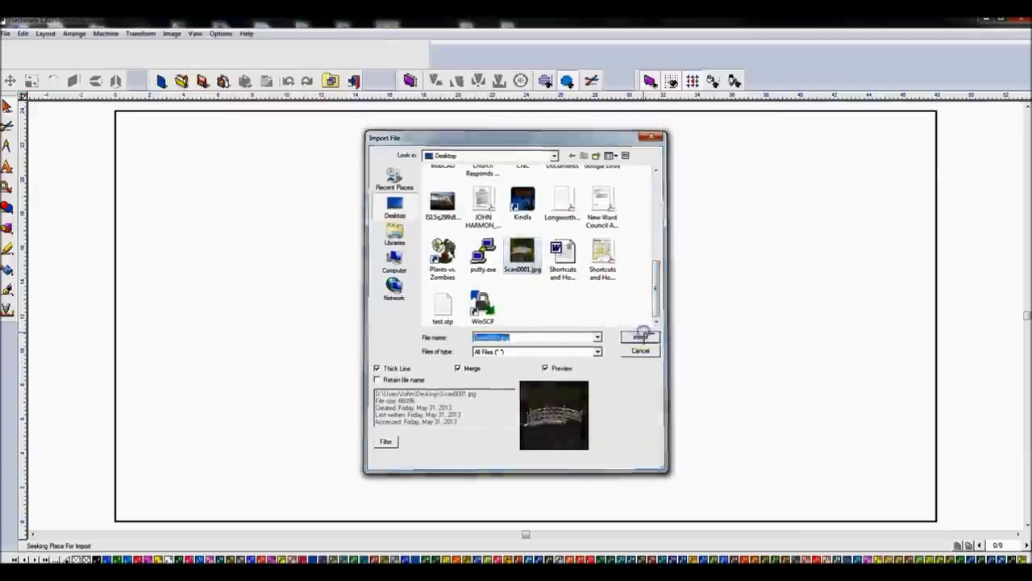
left_click(217, 220)
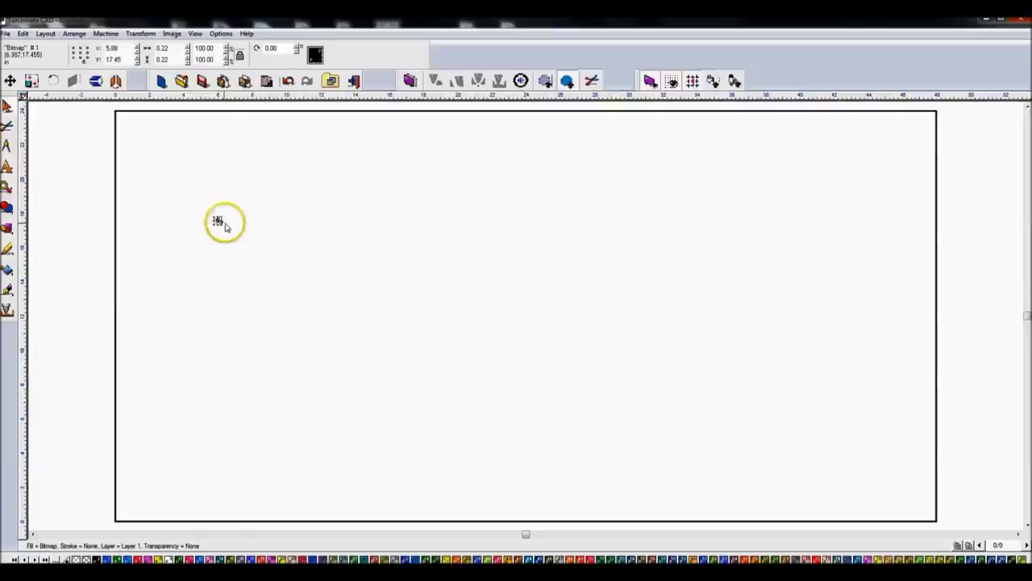
left_click_drag(217, 220, 567, 500)
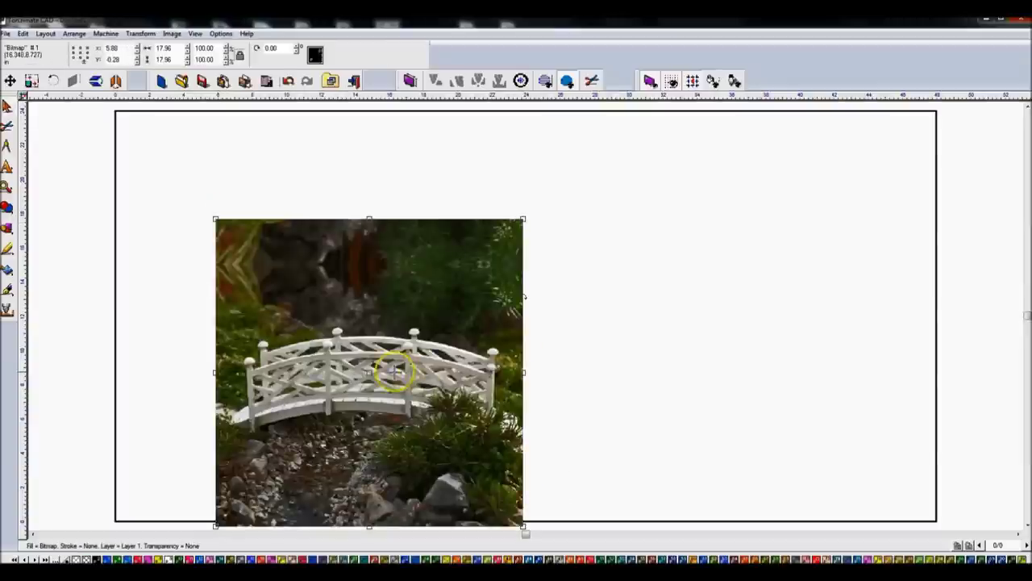
left_click_drag(393, 371, 713, 280)
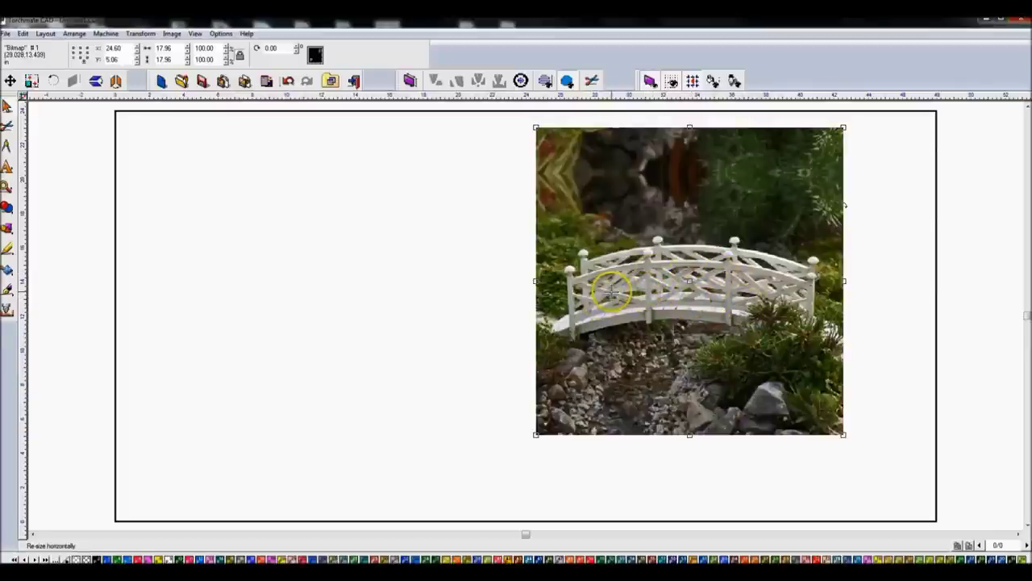
Zoom in so the bridge photo fills the workspace and show the basic shapes flyout.
scroll(704, 287, "up", 2)
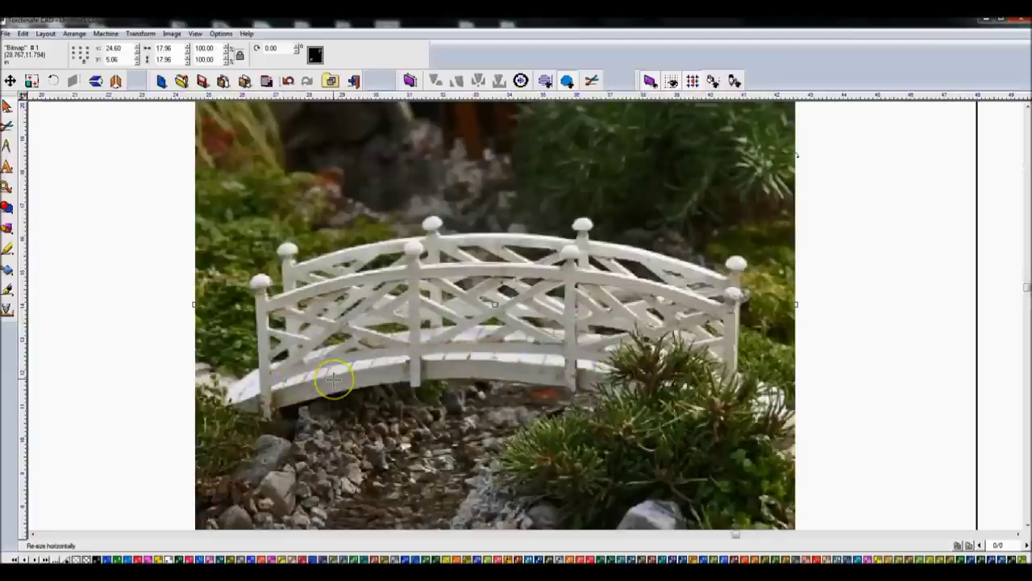
scroll(557, 310, "down", 2)
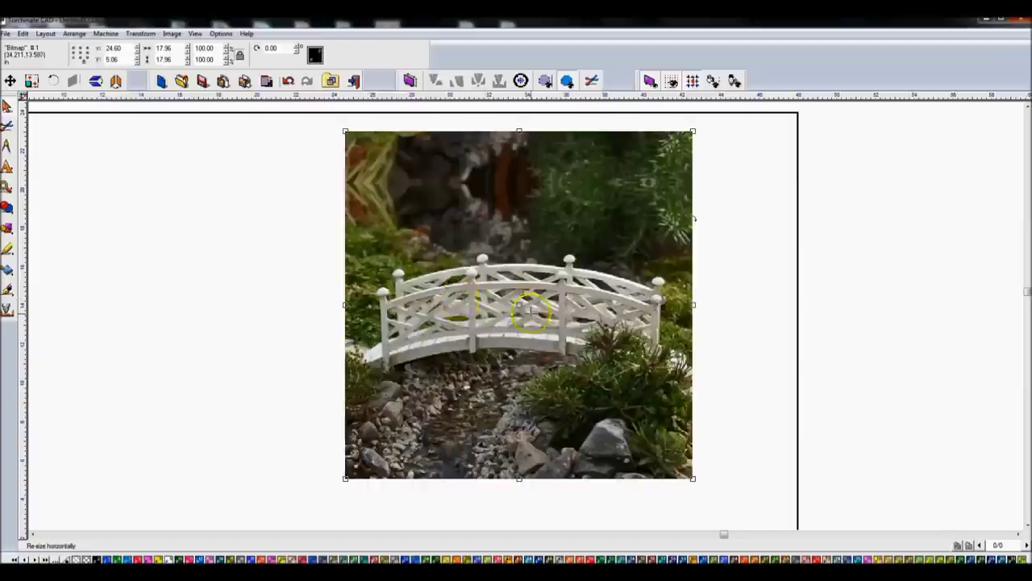
scroll(538, 308, "up", 2)
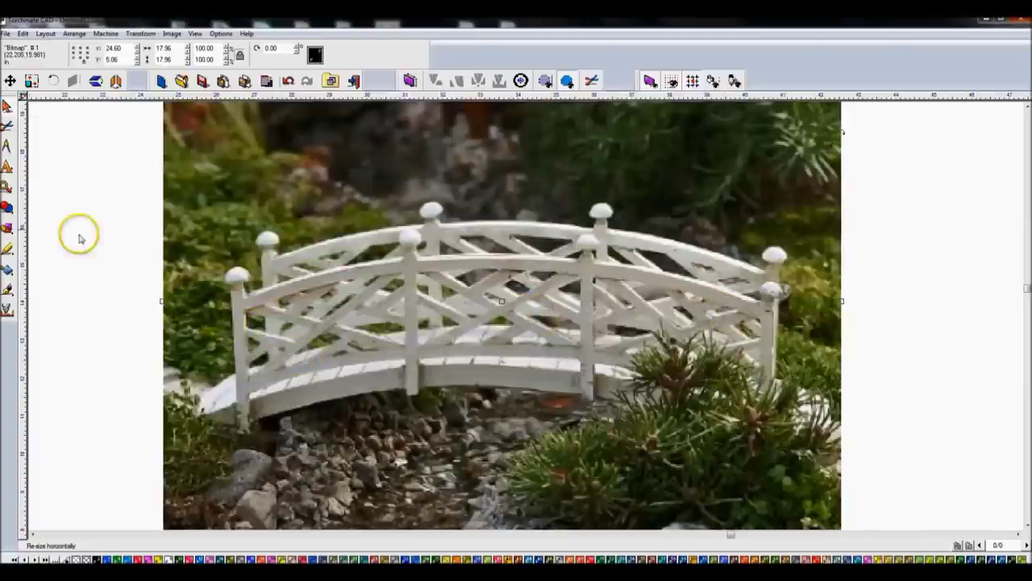
left_click(10, 228)
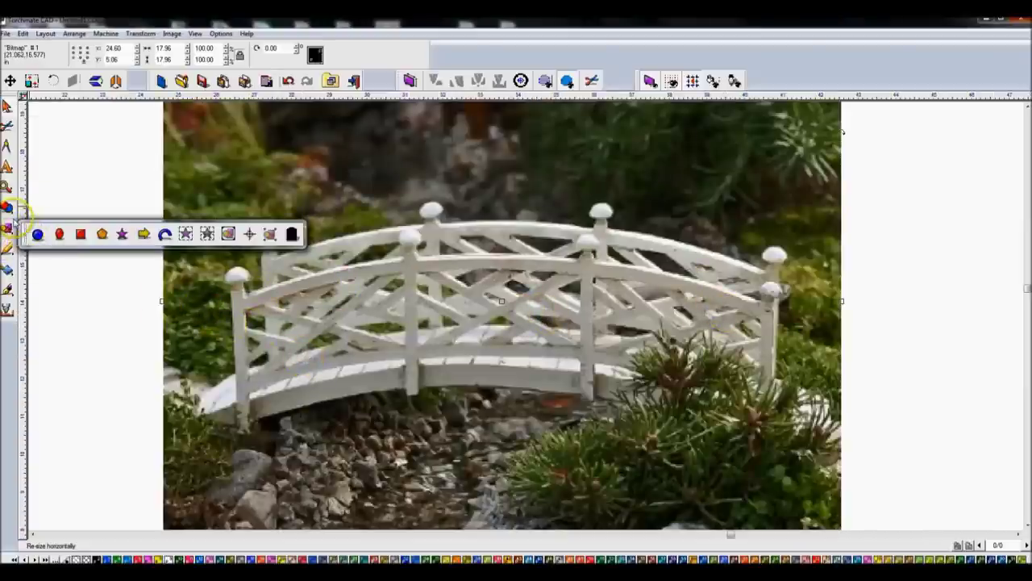
Draw a 16.57 × 1.57-inch rectangle across the bridge deck from left foot to right end and select it.
left_click(80, 234)
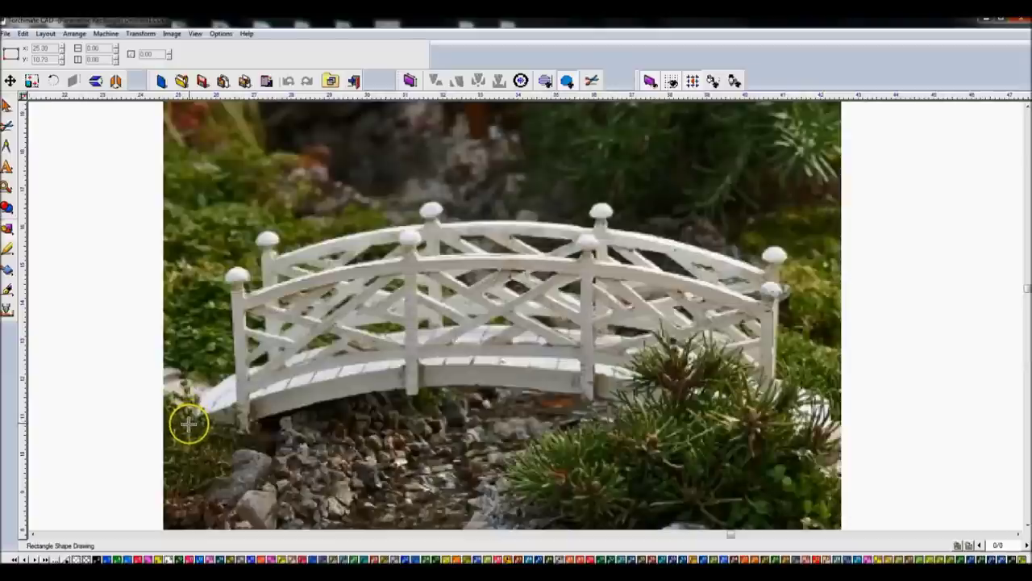
left_click_drag(190, 421, 194, 417)
left_click_drag(226, 384, 814, 367)
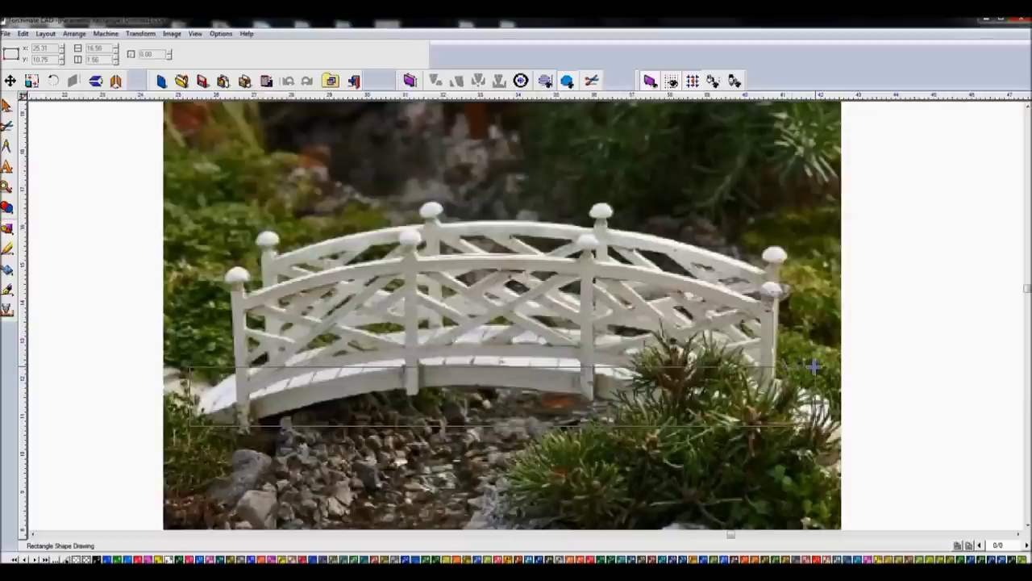
left_click(814, 367)
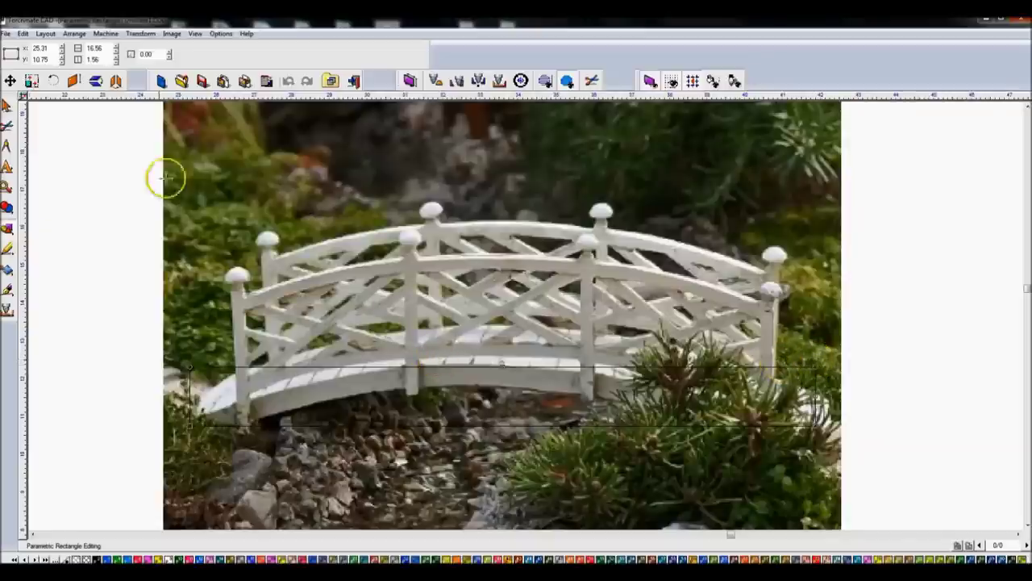
left_click(7, 105)
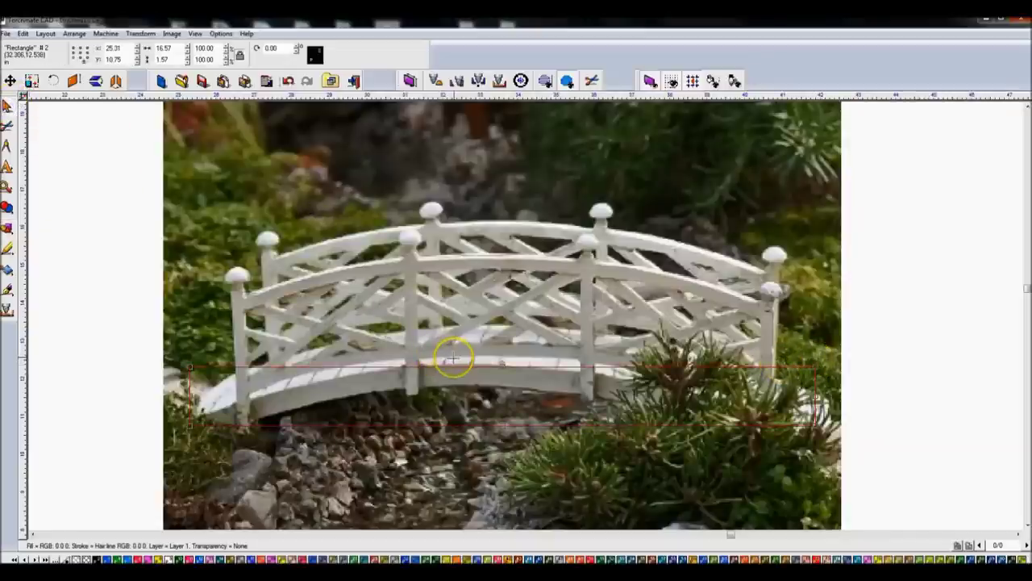
left_click(115, 80)
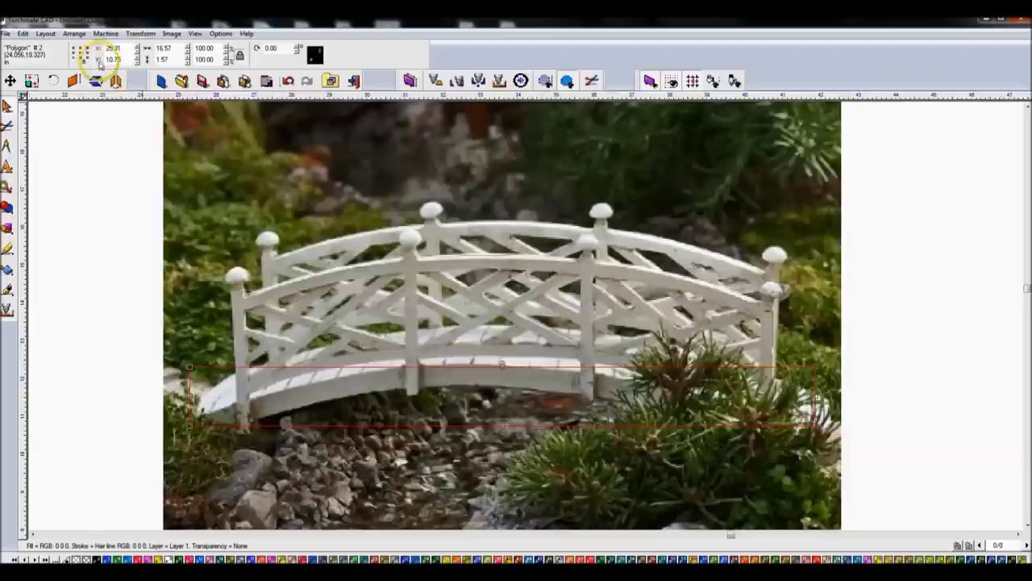
Break the deck rectangle's path apart with Arrange > Break Path.
left_click(71, 34)
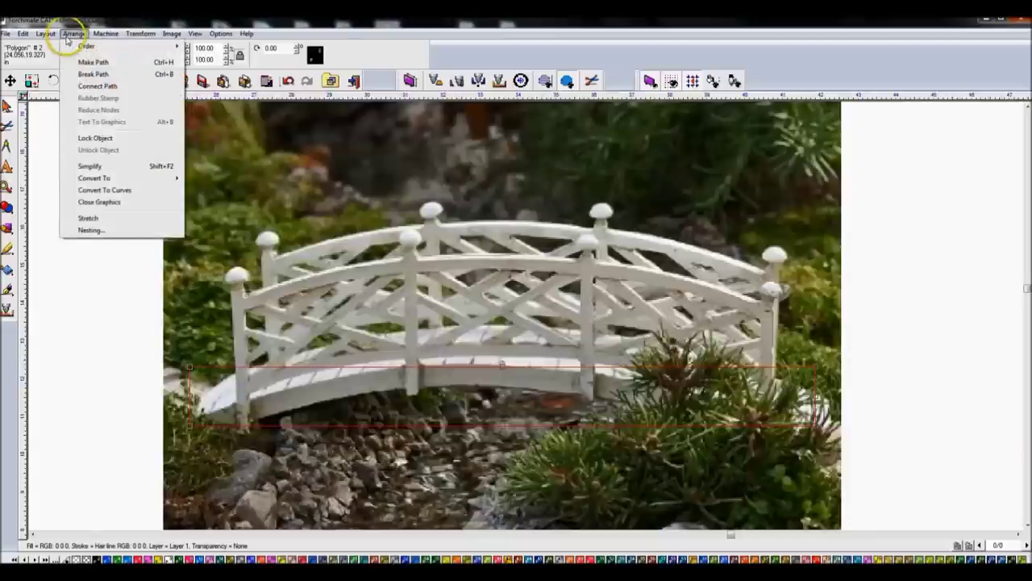
left_click(90, 74)
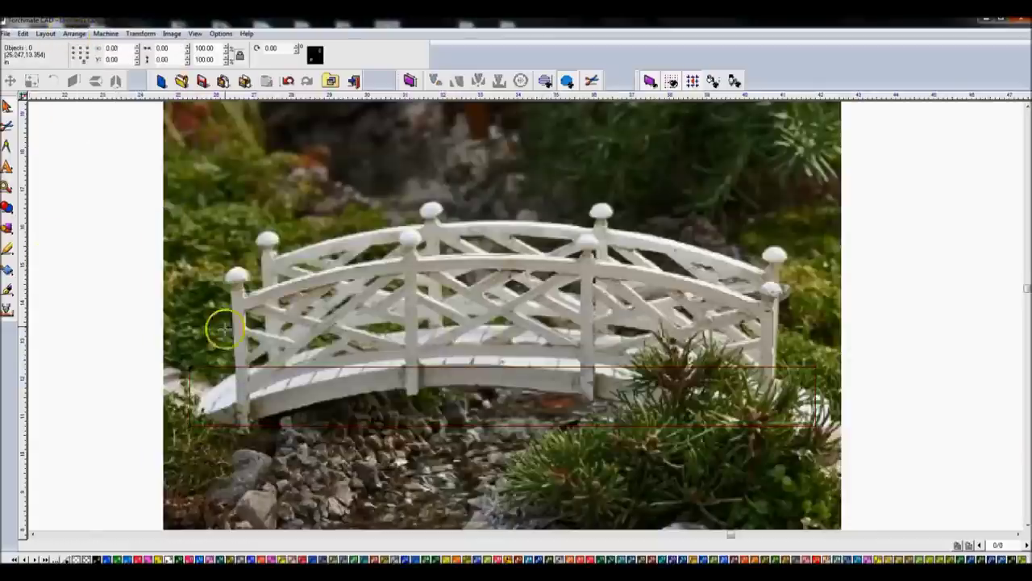
left_click(235, 364)
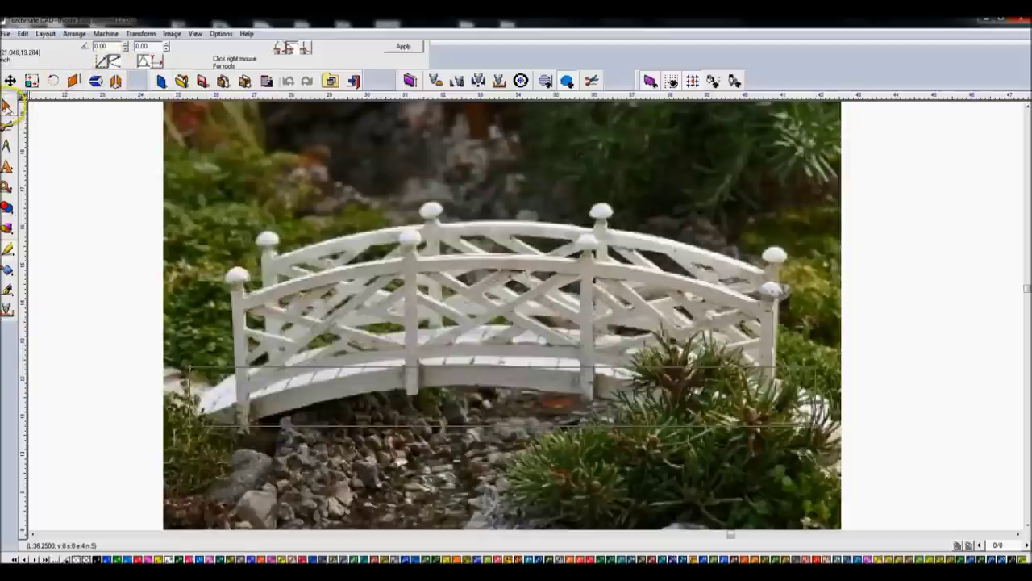
Convert the deck shape to a polyarc and put it in node editing.
left_click(8, 104)
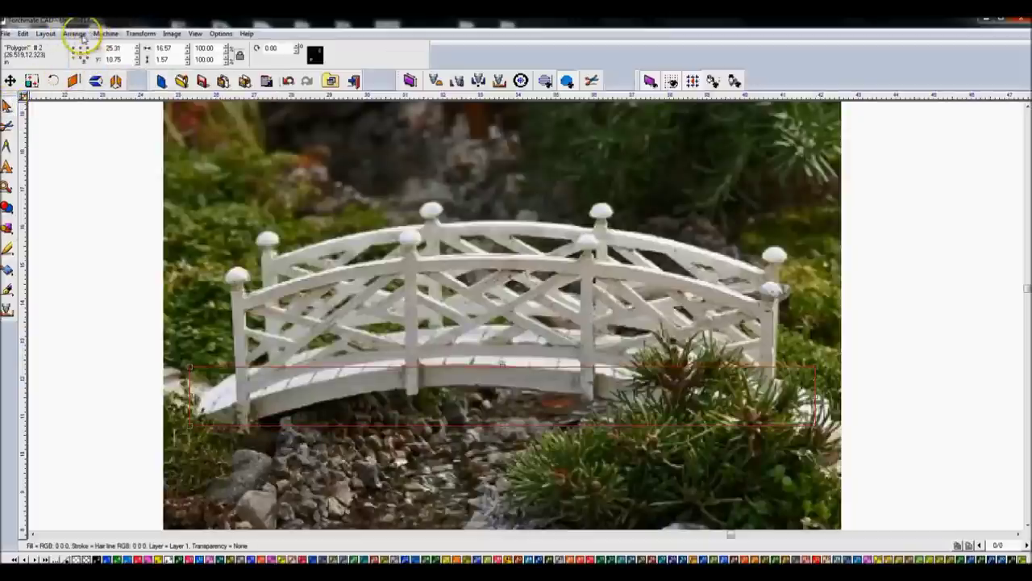
left_click(75, 33)
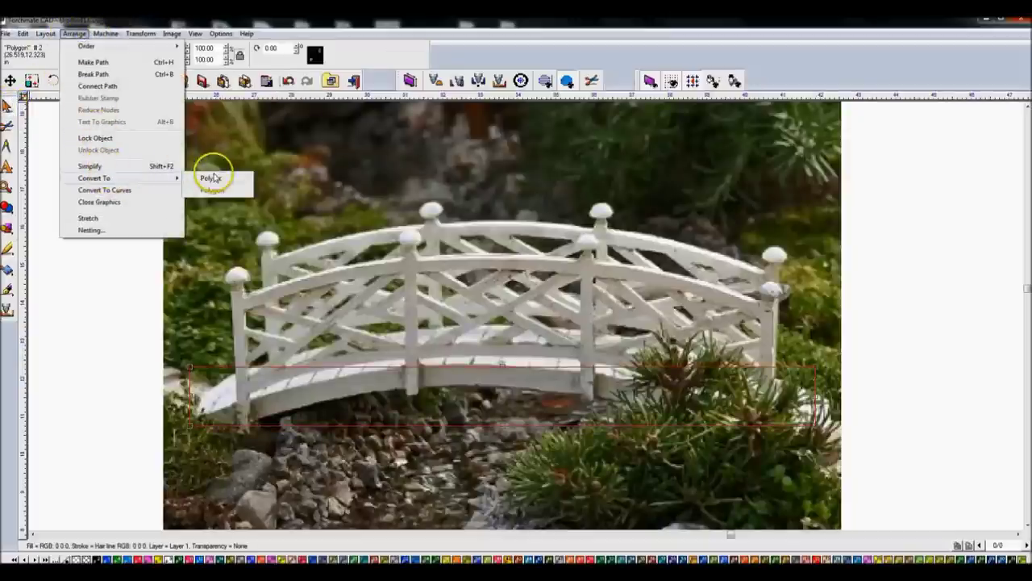
left_click(208, 173)
double_click(256, 365)
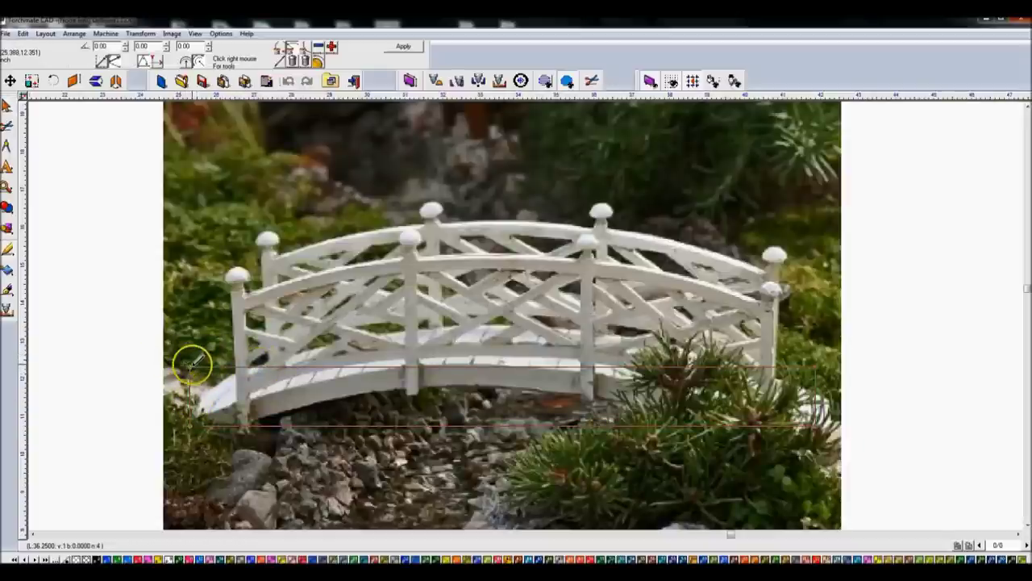
key("Escape")
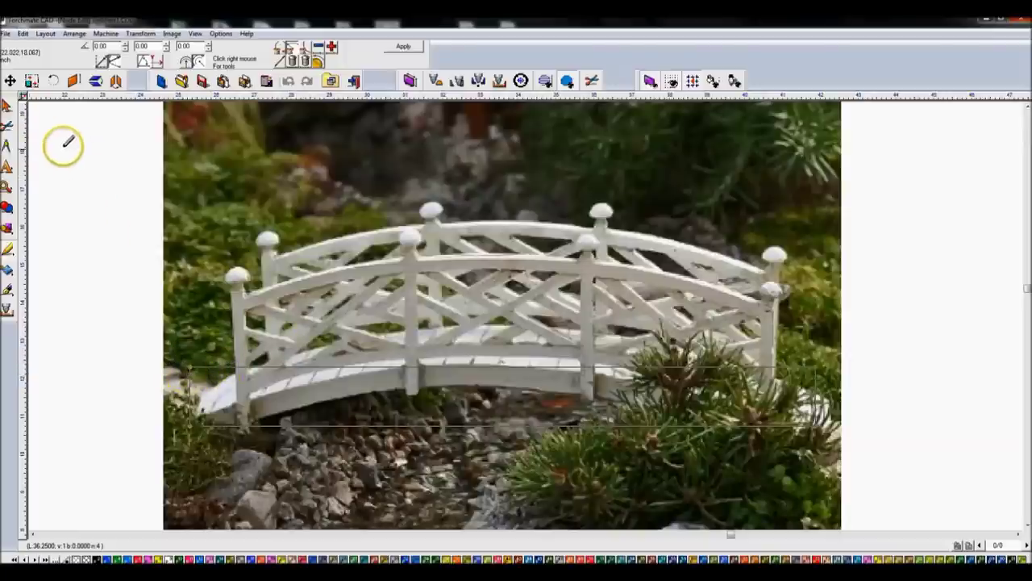
Drag the deck lines' end nodes to bend a segment into an arc with bulge -0.4049.
left_click(8, 107)
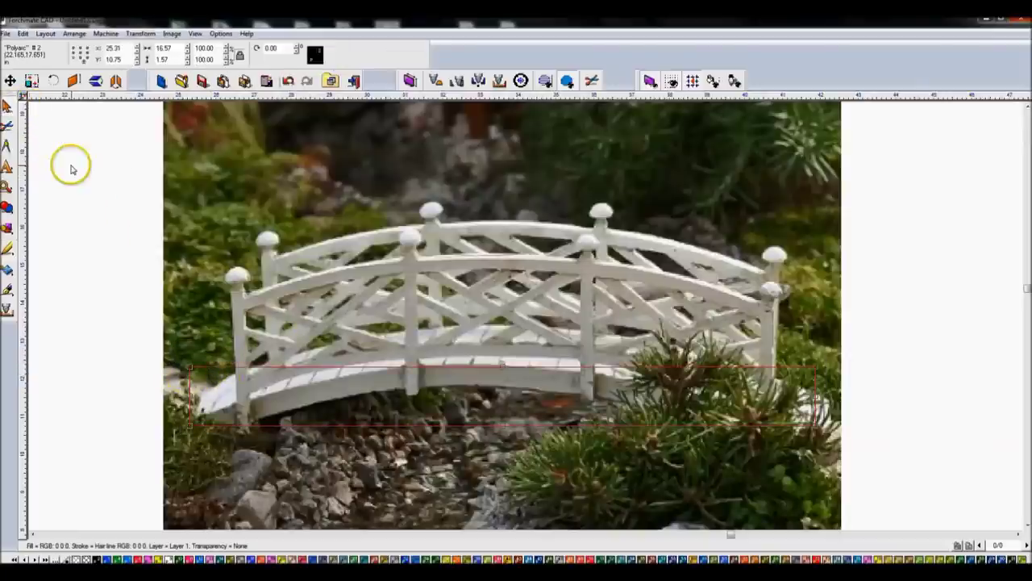
left_click(465, 427)
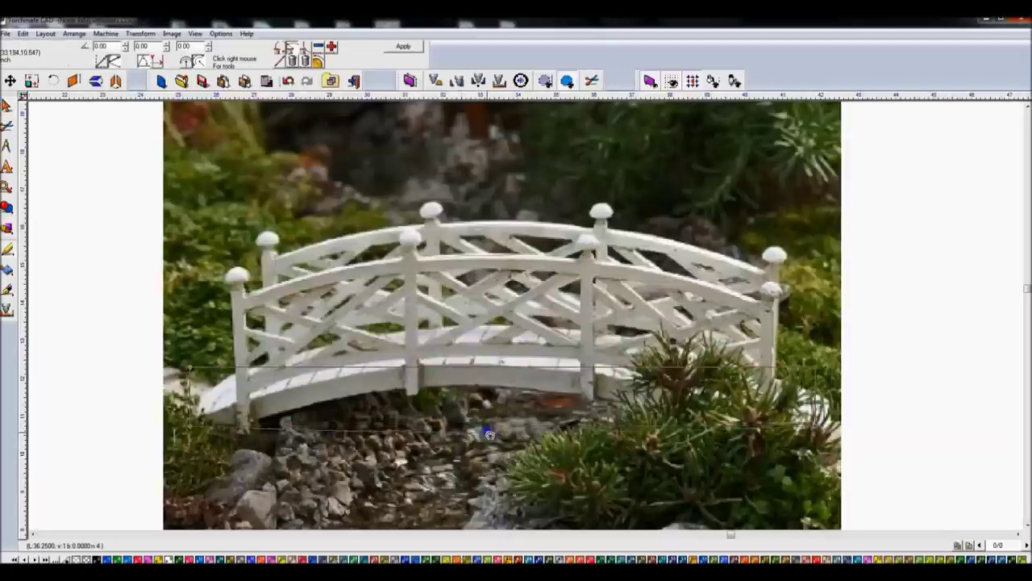
left_click(476, 372)
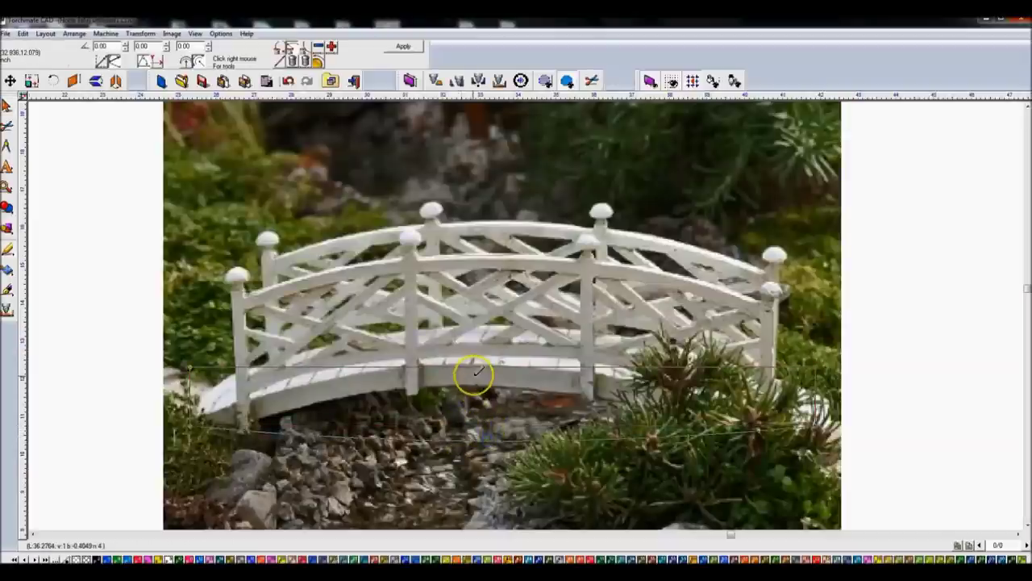
left_click(474, 443)
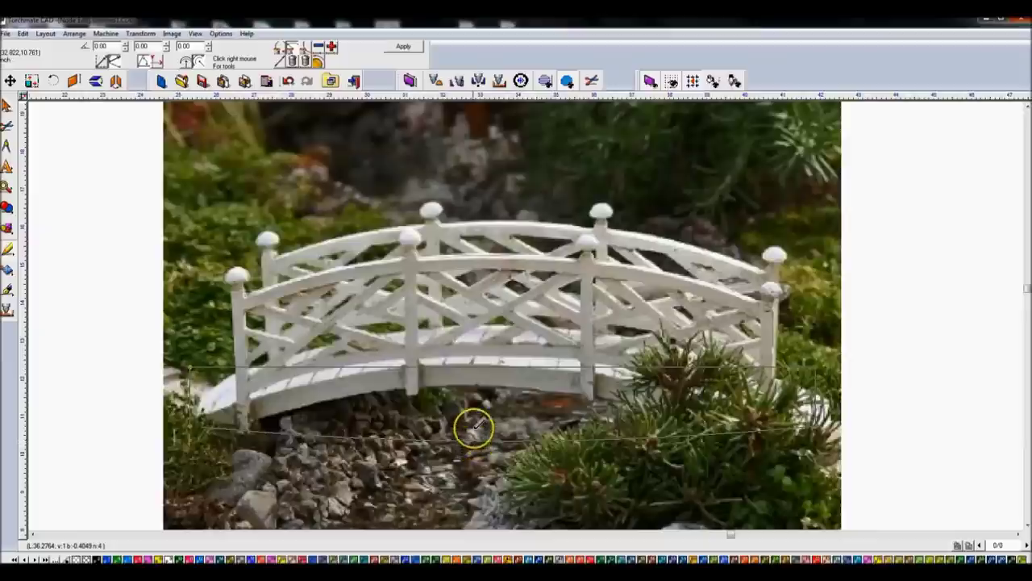
left_click_drag(128, 348, 200, 368)
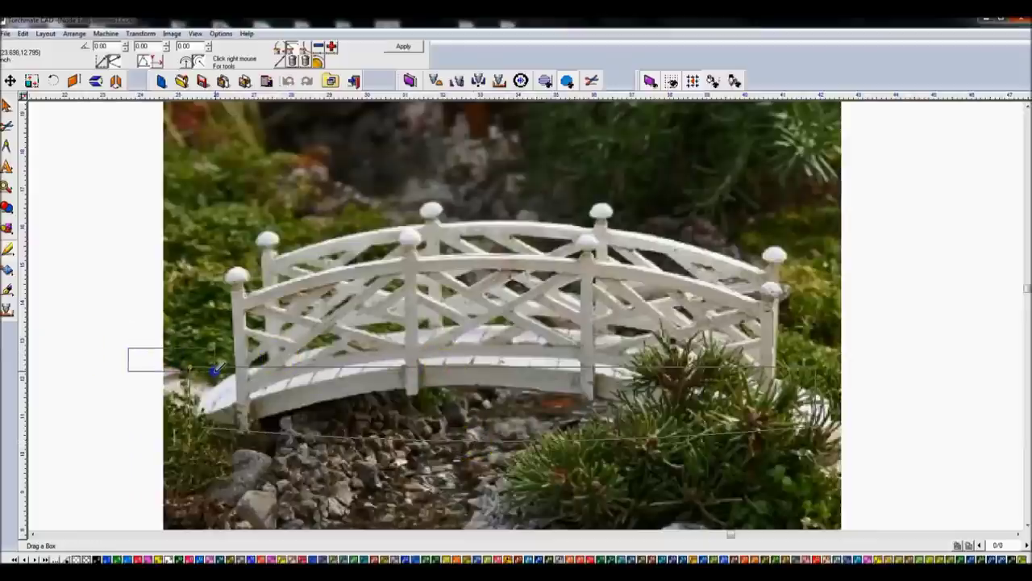
left_click_drag(216, 368, 218, 370)
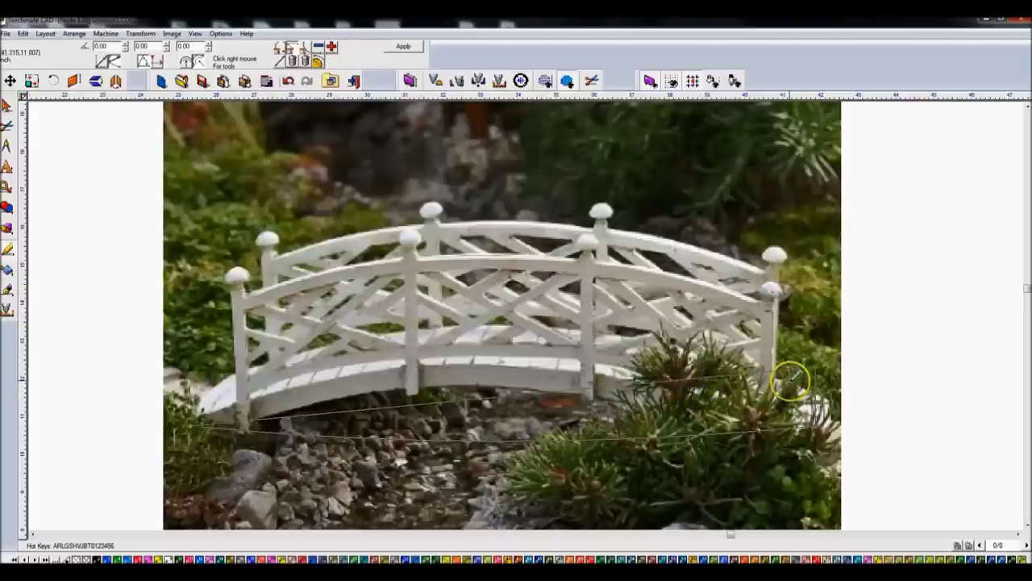
left_click_drag(842, 359, 858, 392)
left_click_drag(702, 384, 472, 427)
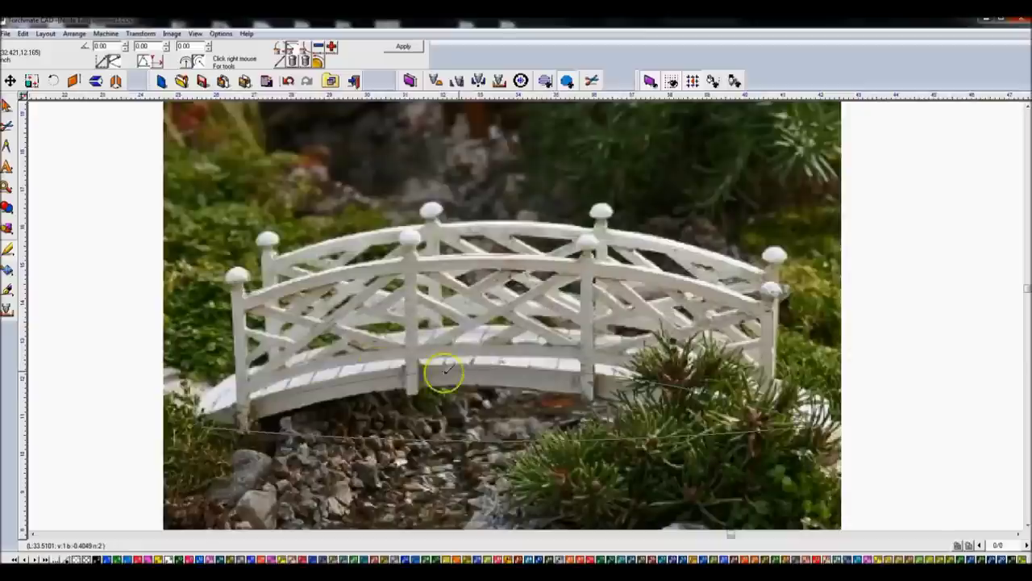
left_click(7, 105)
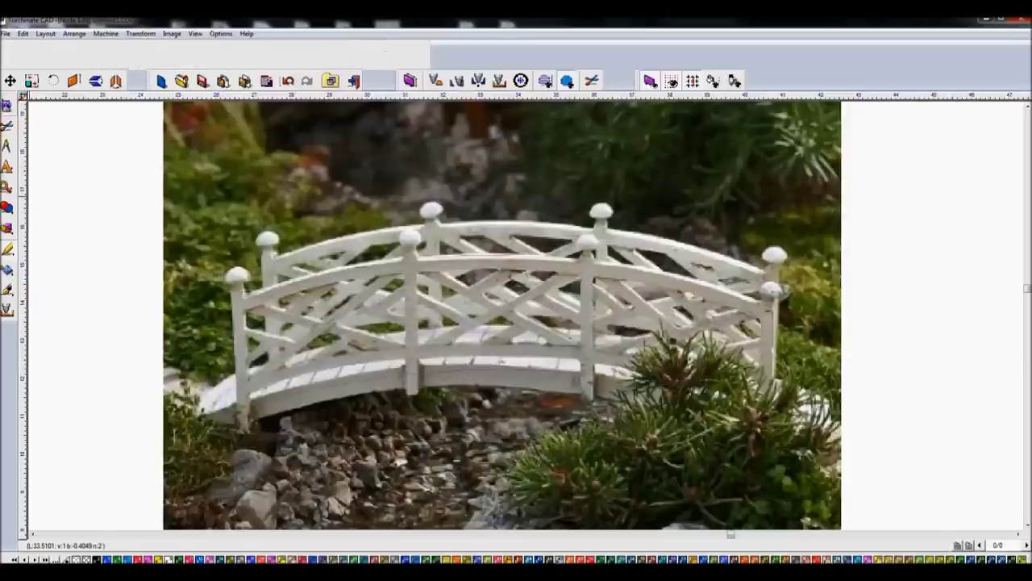
Duplicate the black deck arc under the bridge as an offset copy.
left_click(367, 280)
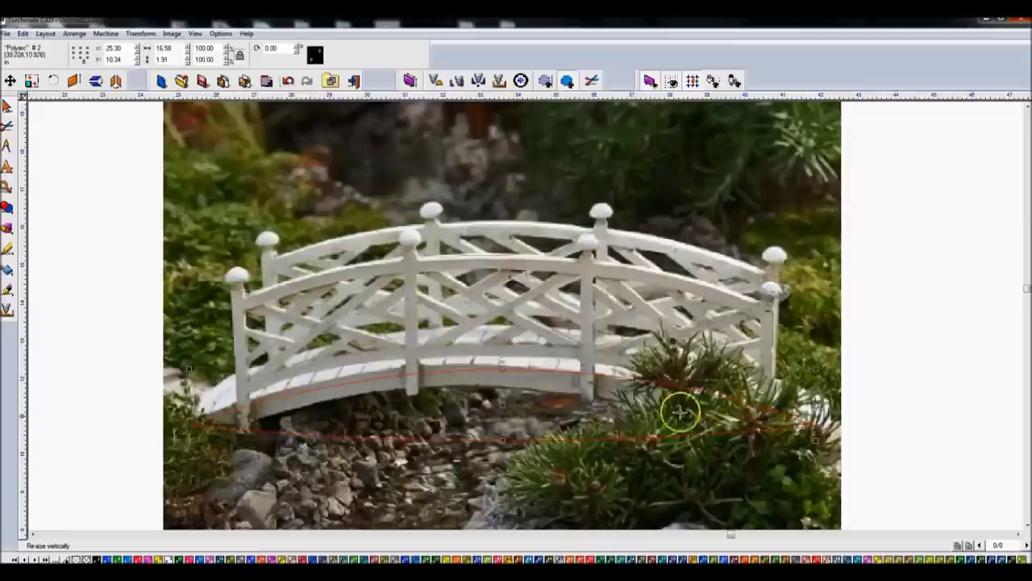
left_click(878, 353)
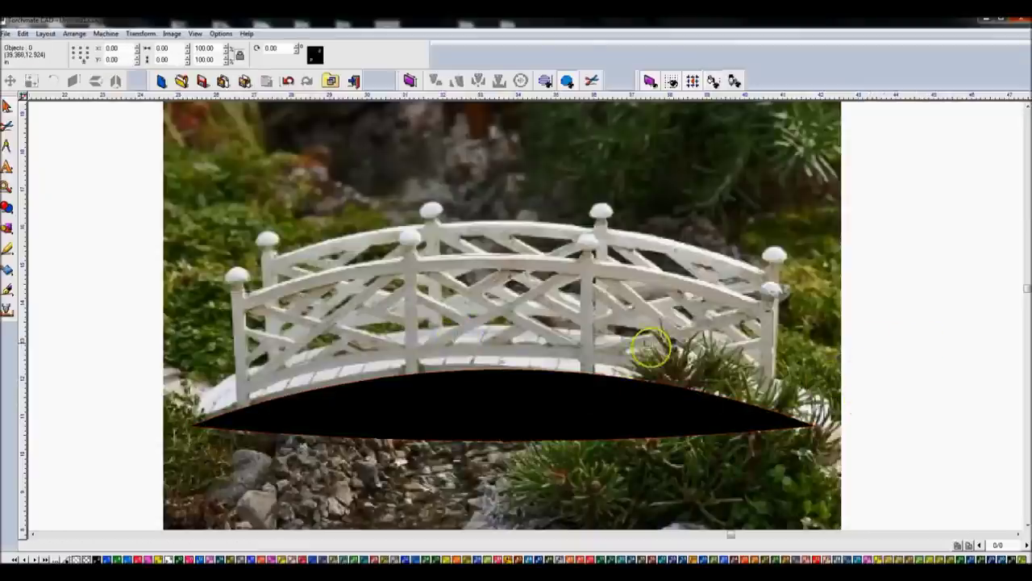
left_click(414, 395)
left_click(479, 376)
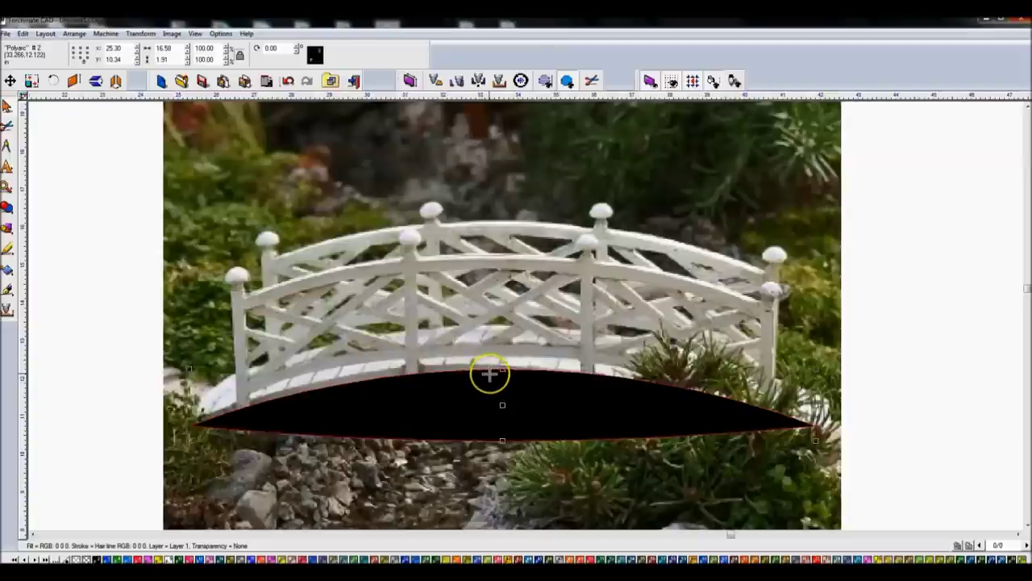
key("ctrl+d")
Select both deck arcs and align their centres horizontally.
left_click(446, 425, "shift")
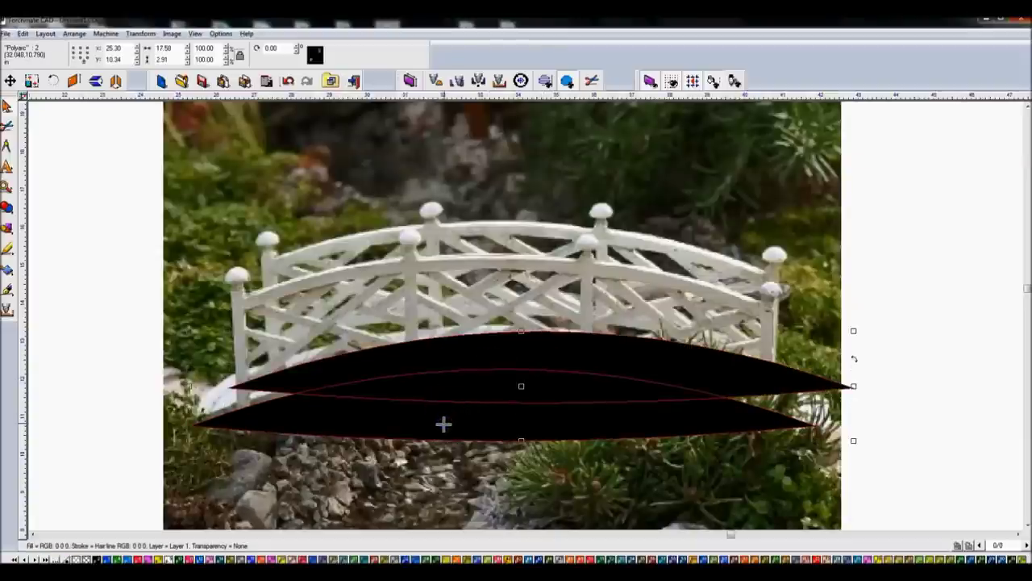
key("ctrl+l")
left_click(119, 63)
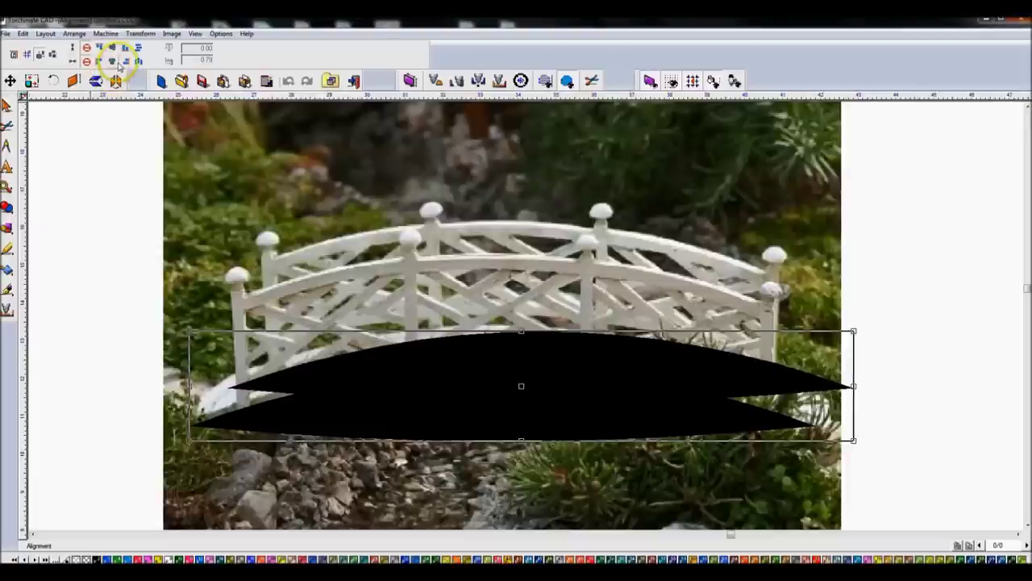
left_click(114, 62)
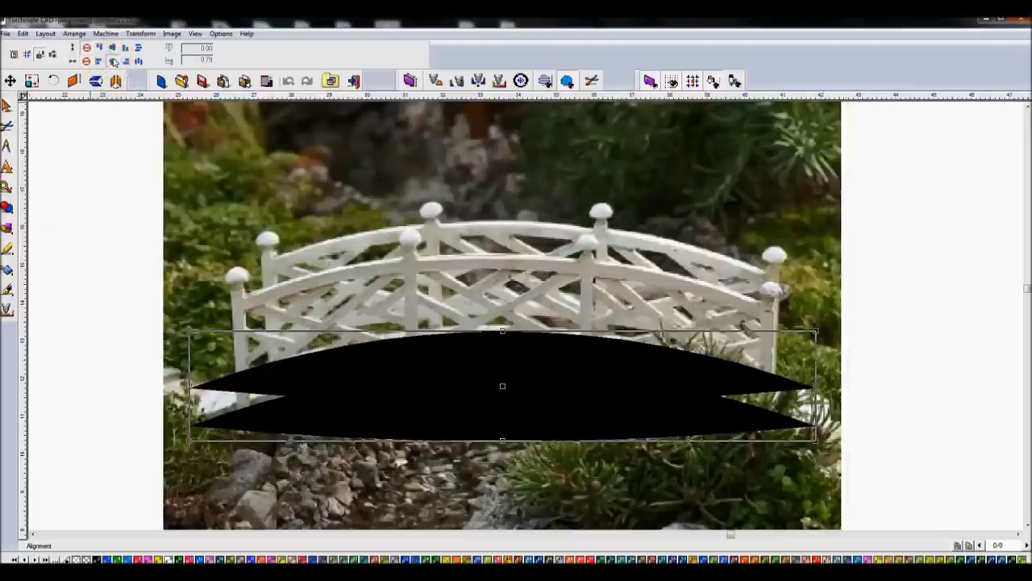
left_click(87, 224)
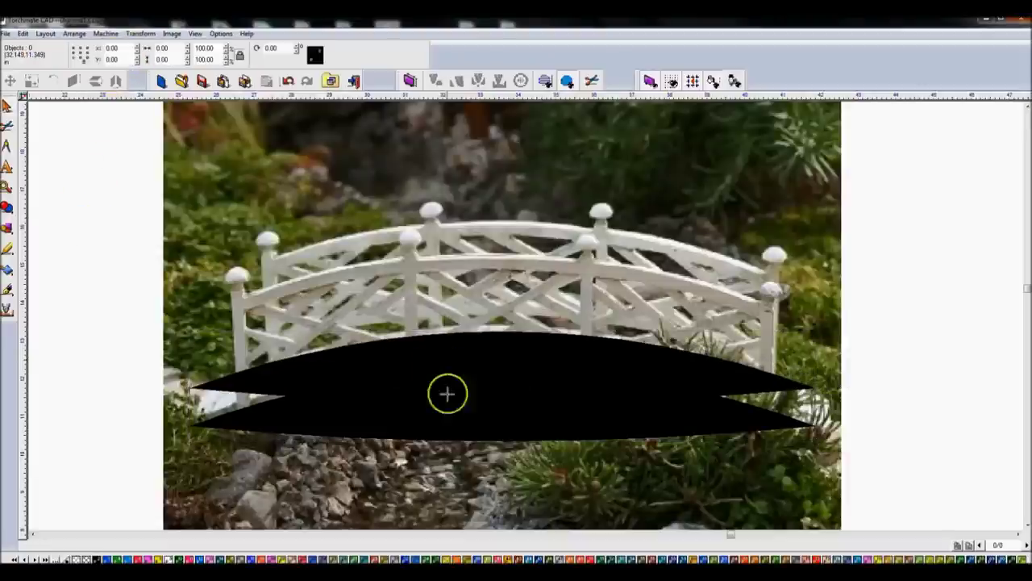
left_click(434, 427)
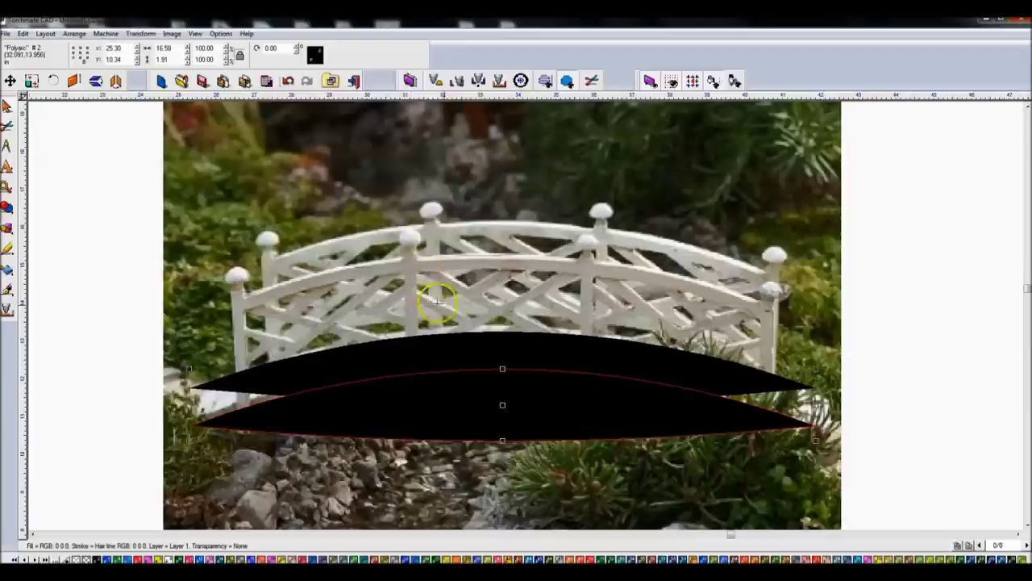
In wireframe view, duplicate the arc and move the copy onto the deck's lower edge.
key("ctrl+w")
key("ctrl+d")
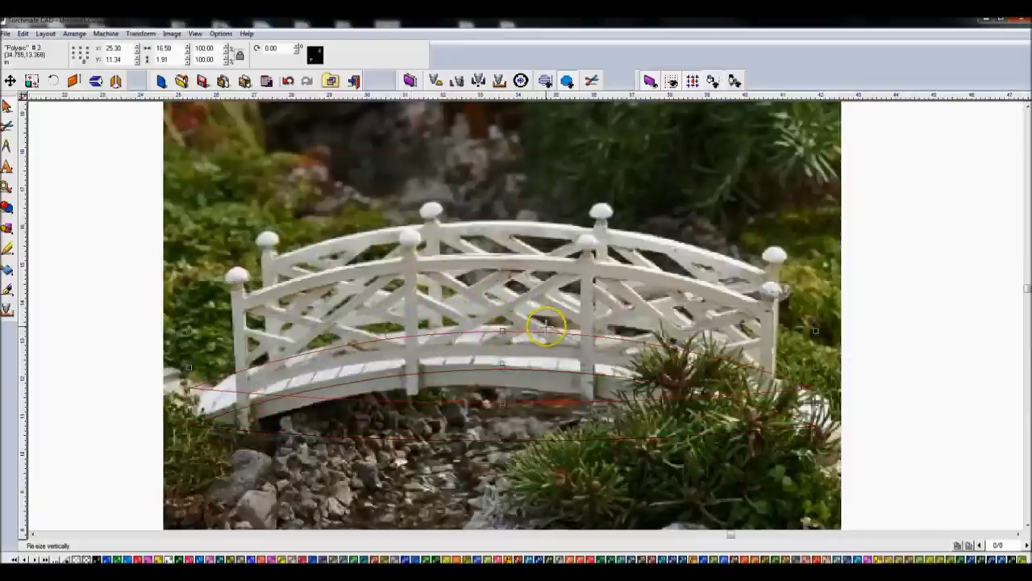
left_click_drag(545, 326, 546, 365)
key("Down")
key("Down")
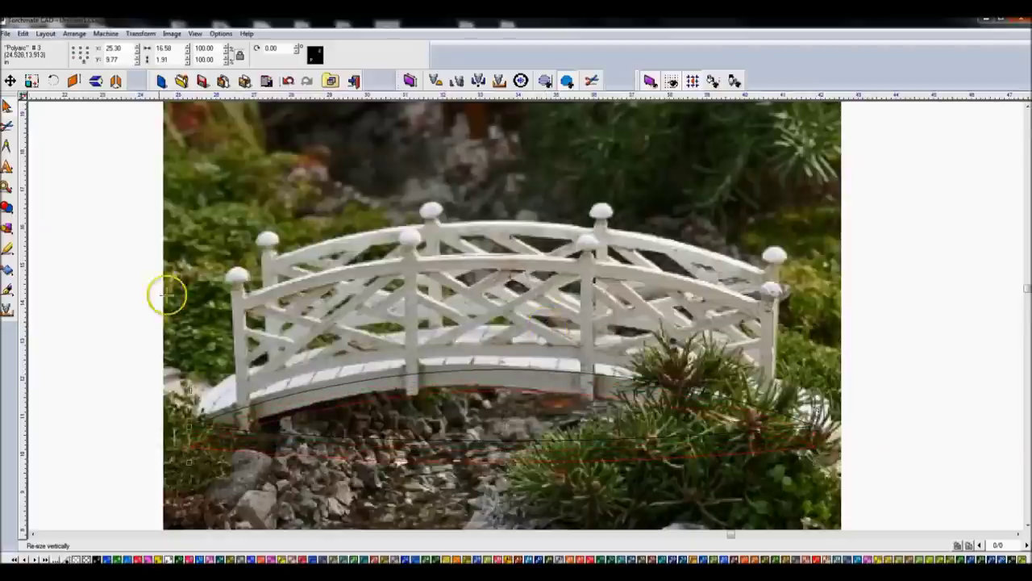
left_click(143, 329)
Measure the deck thickness with the Measure tool, about 0.53 inches.
left_click(8, 147)
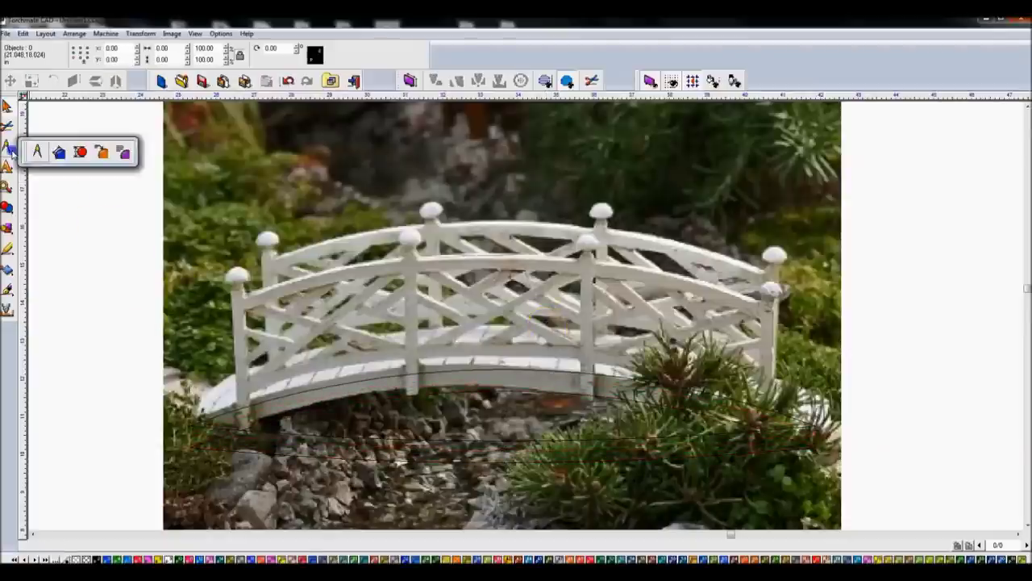
left_click(37, 152)
left_click(504, 372)
left_click(504, 389)
left_click(257, 60)
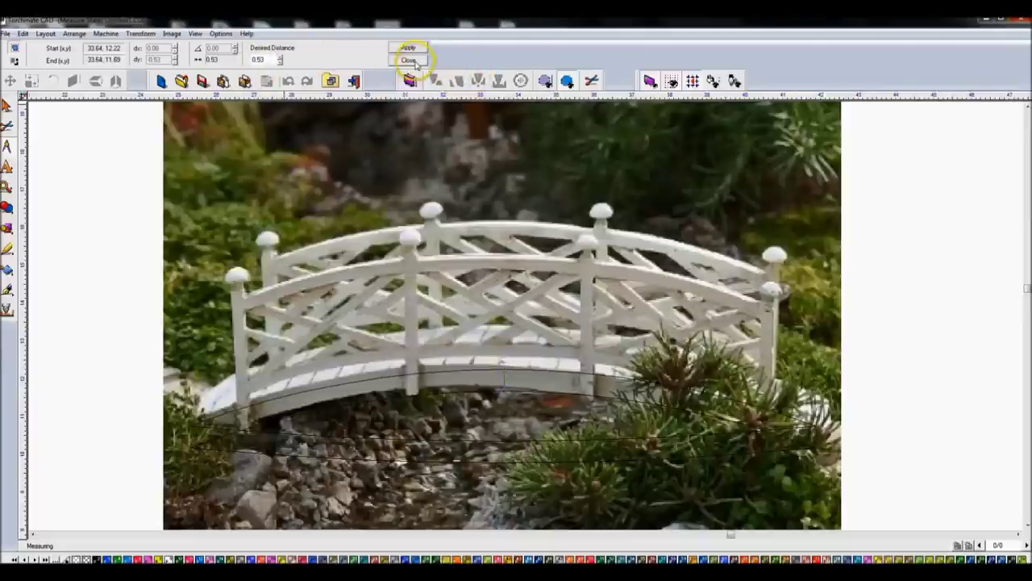
left_click(410, 60)
Lower the arc by 0.5 to Y 9.84.
left_click(512, 367)
left_click(121, 49)
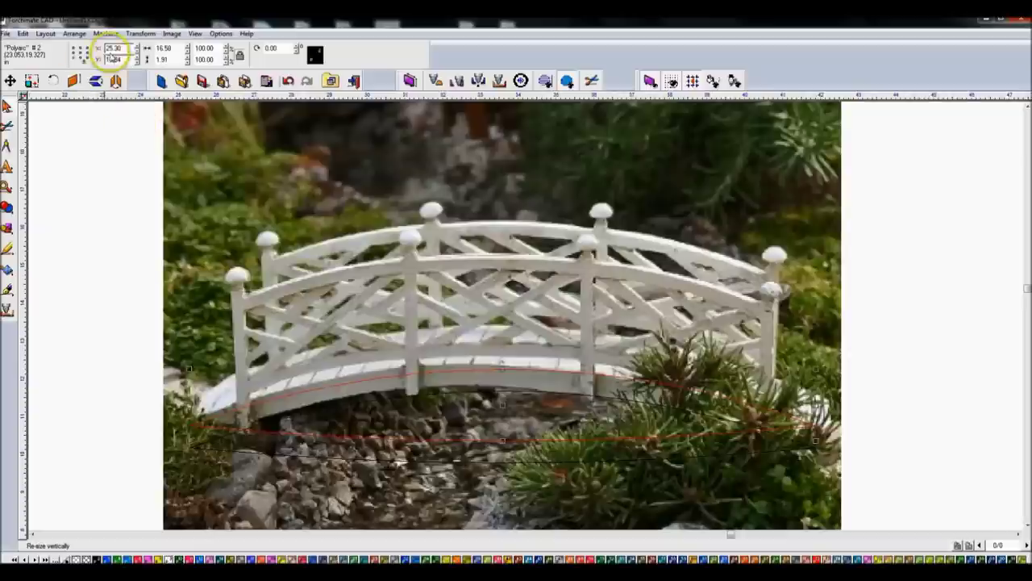
left_click(126, 59)
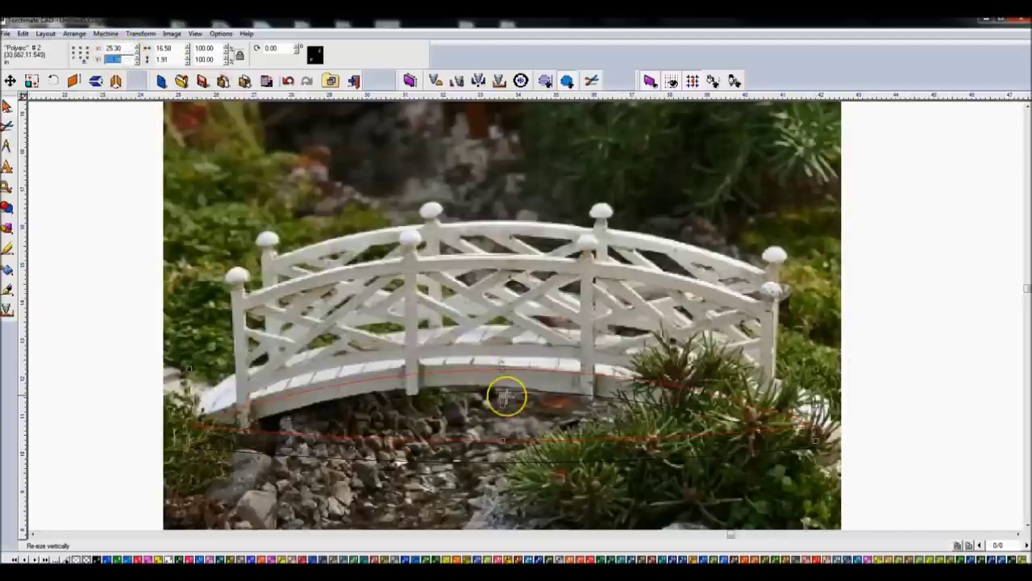
left_click(506, 393)
left_click(134, 60)
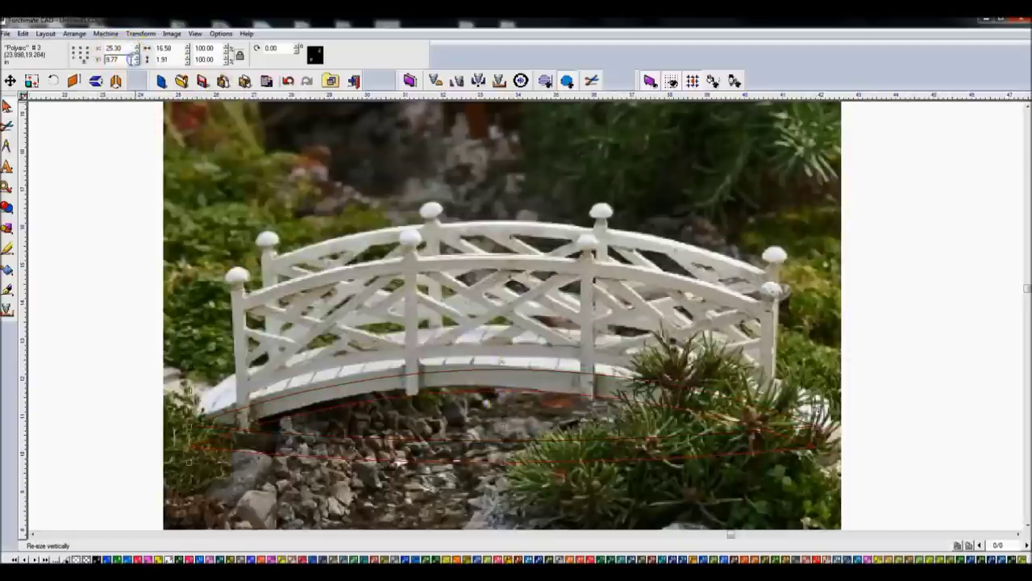
key("Return")
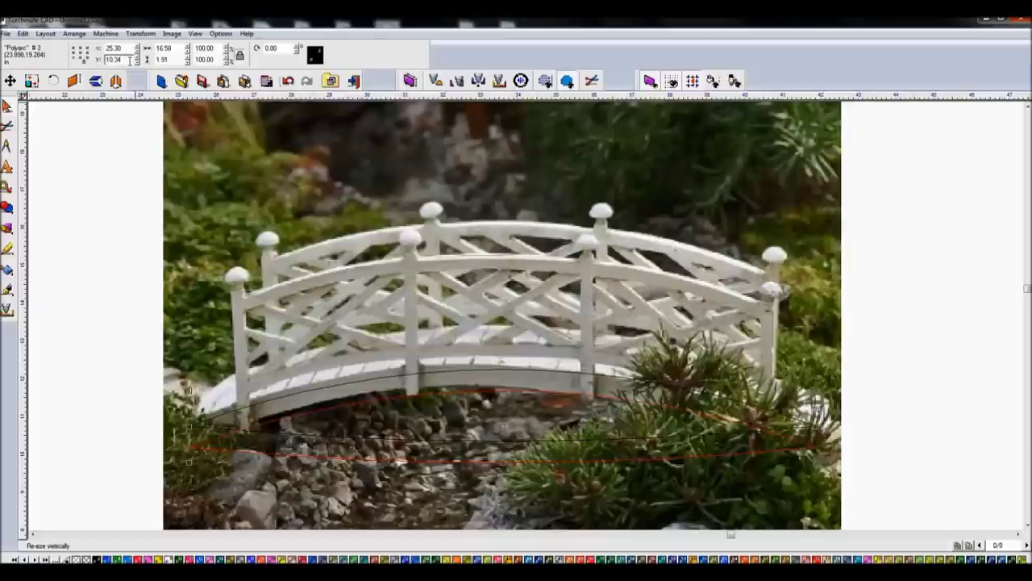
key("Return")
left_click(18, 111)
Stretch the lower arc's curve down so it becomes 2.41 inches tall.
left_click(78, 163)
left_click_drag(367, 413, 373, 395)
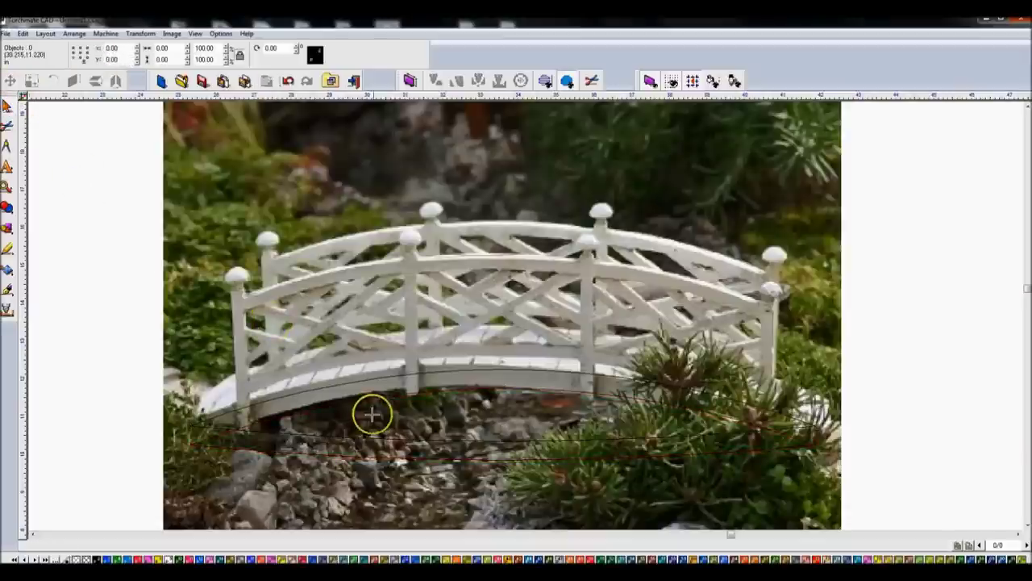
left_click(387, 428)
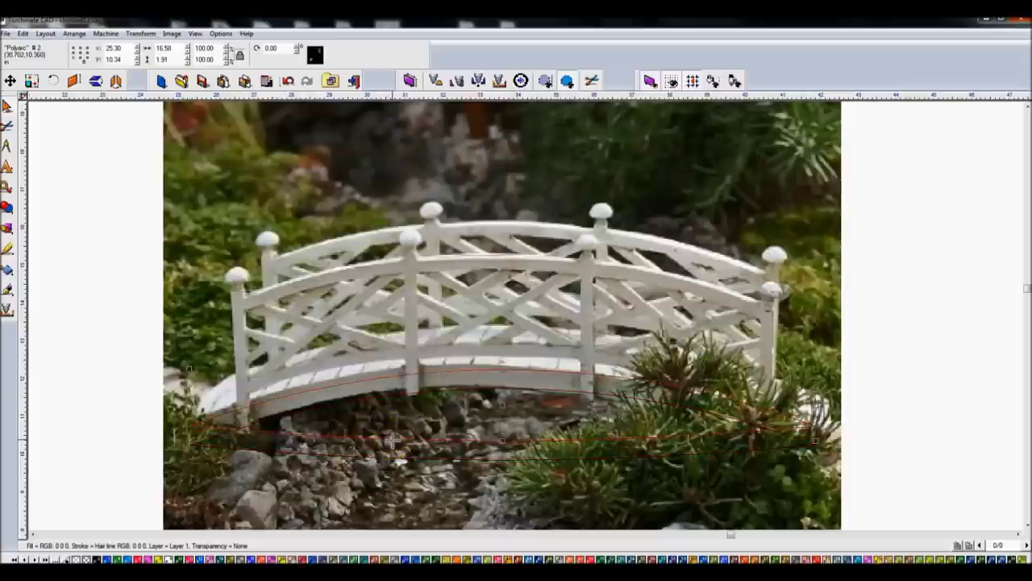
double_click(390, 439)
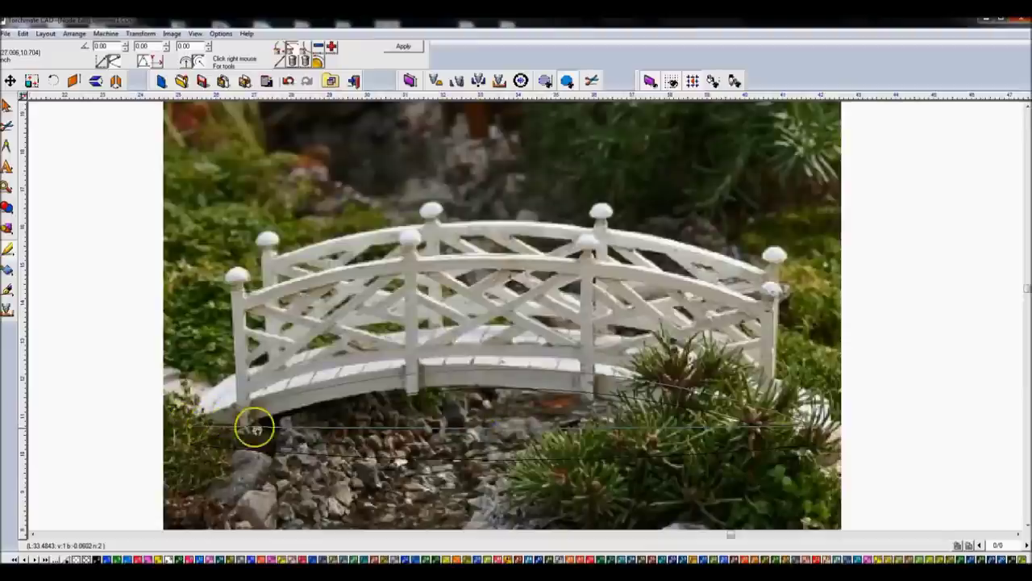
left_click(7, 105)
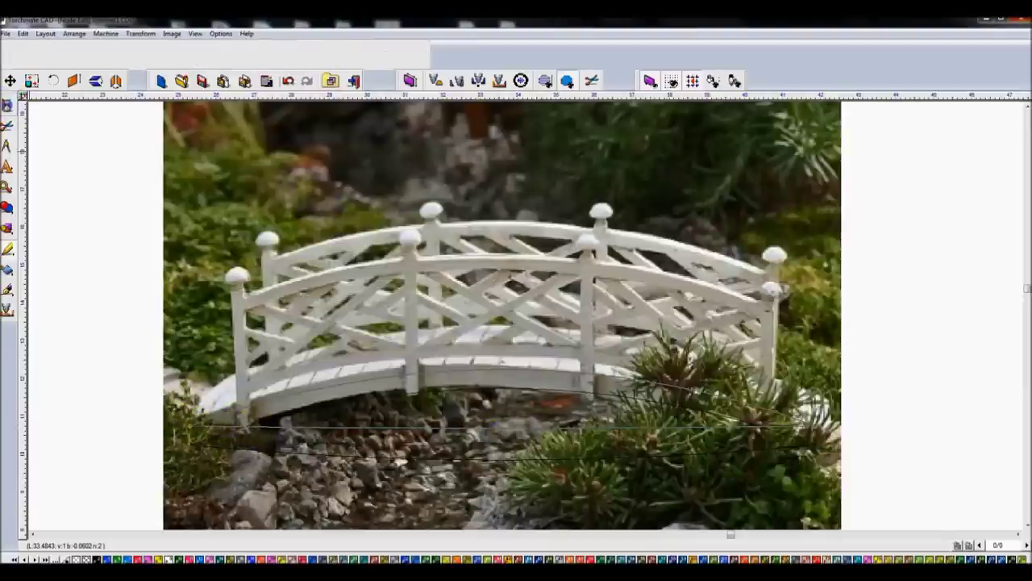
left_click_drag(386, 410, 448, 443)
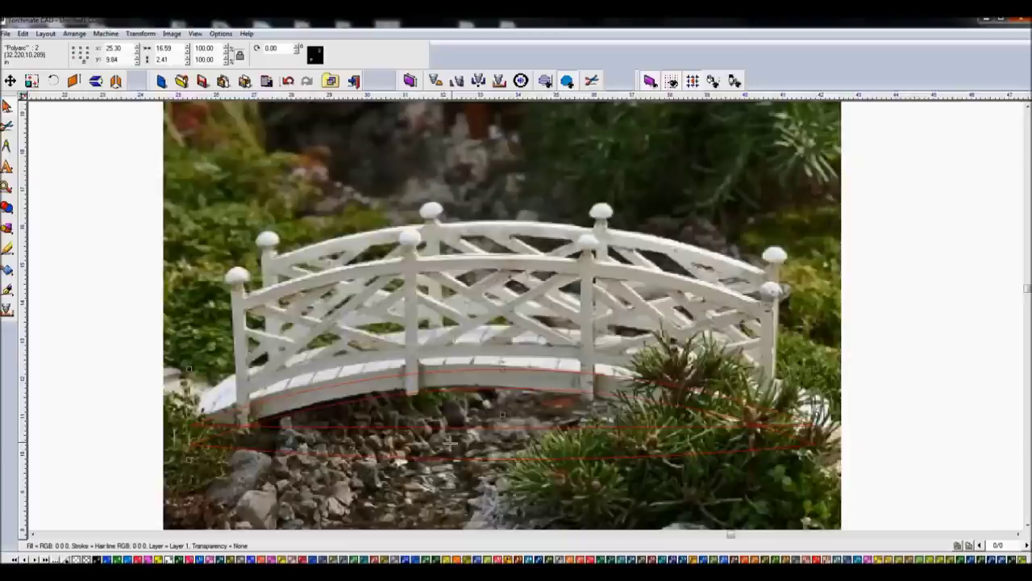
left_click(51, 393)
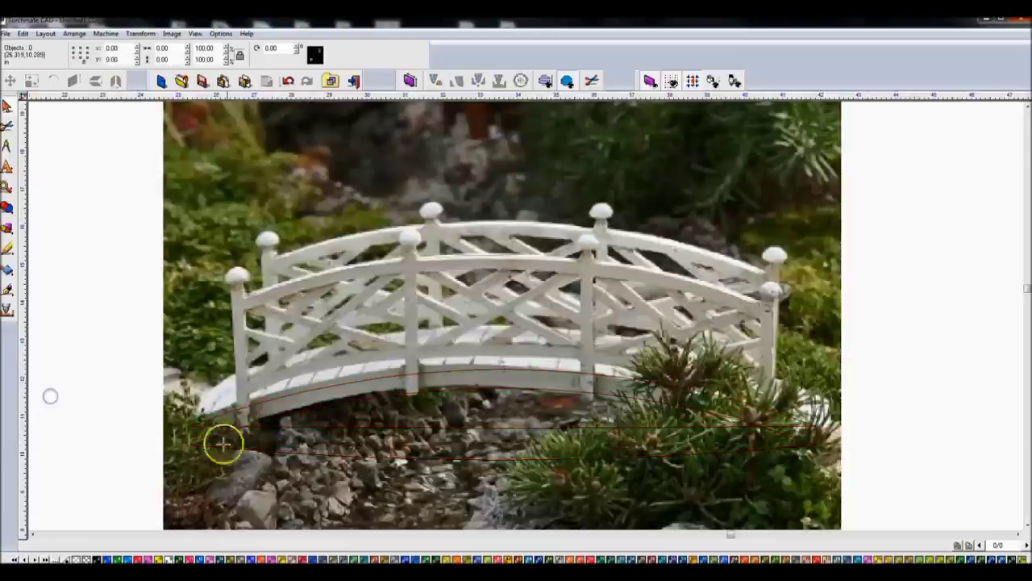
right_click(22, 395)
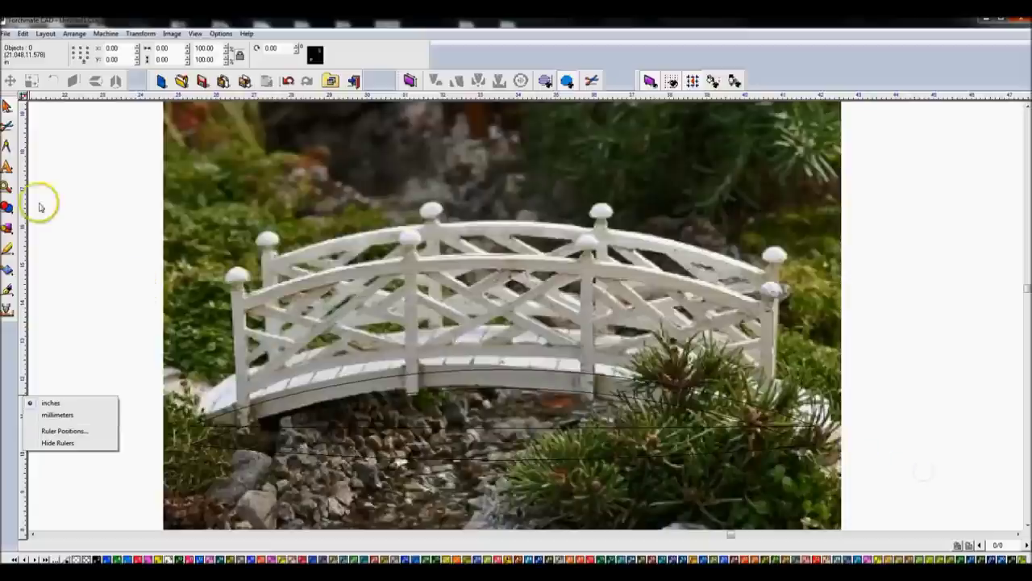
left_click(8, 105)
Copy the black deck arc just above itself and move both arcs right of the photo.
mouse_move(61, 407)
left_mouse_down()
mouse_move(363, 502)
mouse_move(919, 490)
left_mouse_up()
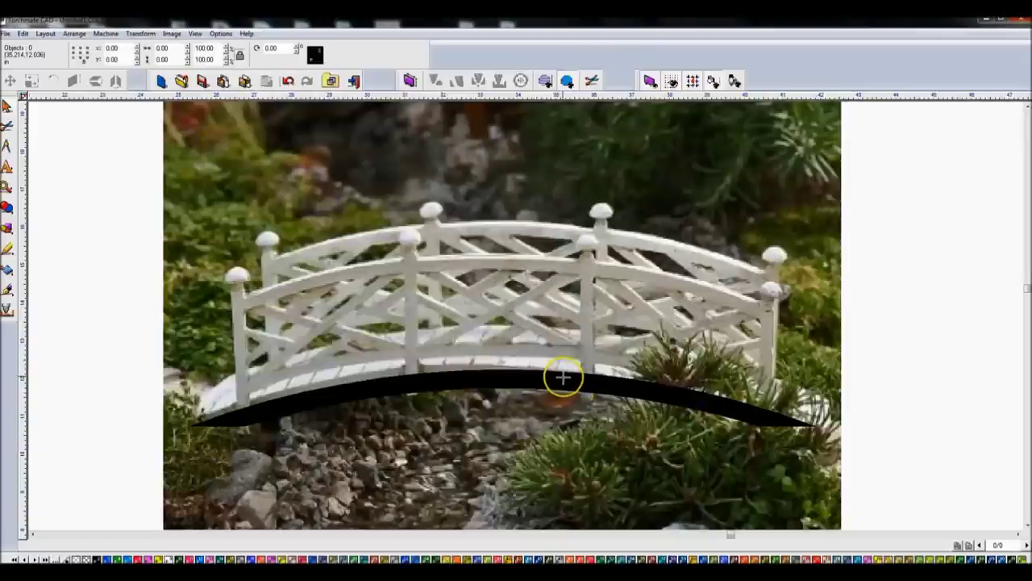
scroll(562, 376, "down", 2)
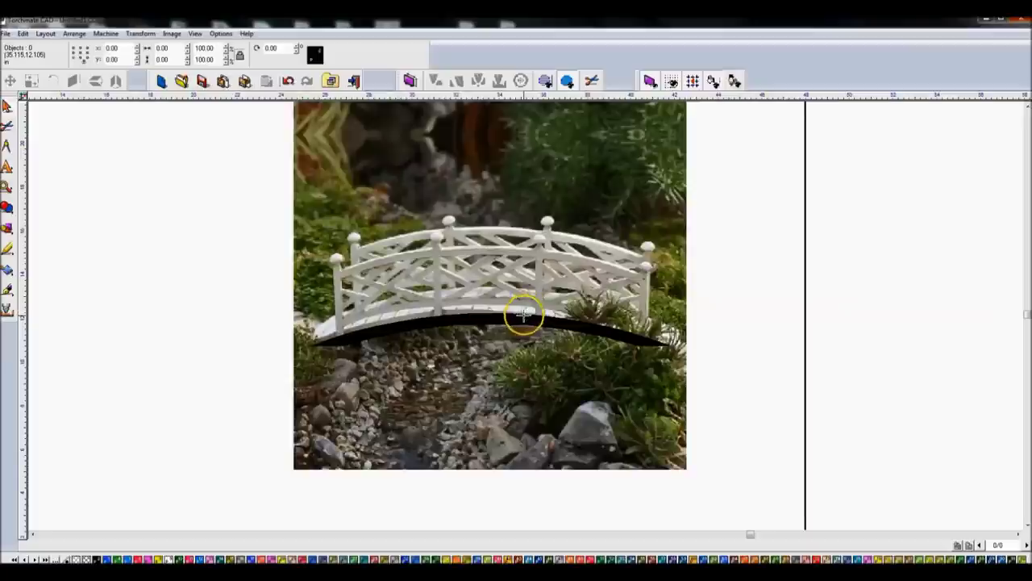
left_click(524, 316)
left_click_drag(533, 316, 502, 307, "ctrl")
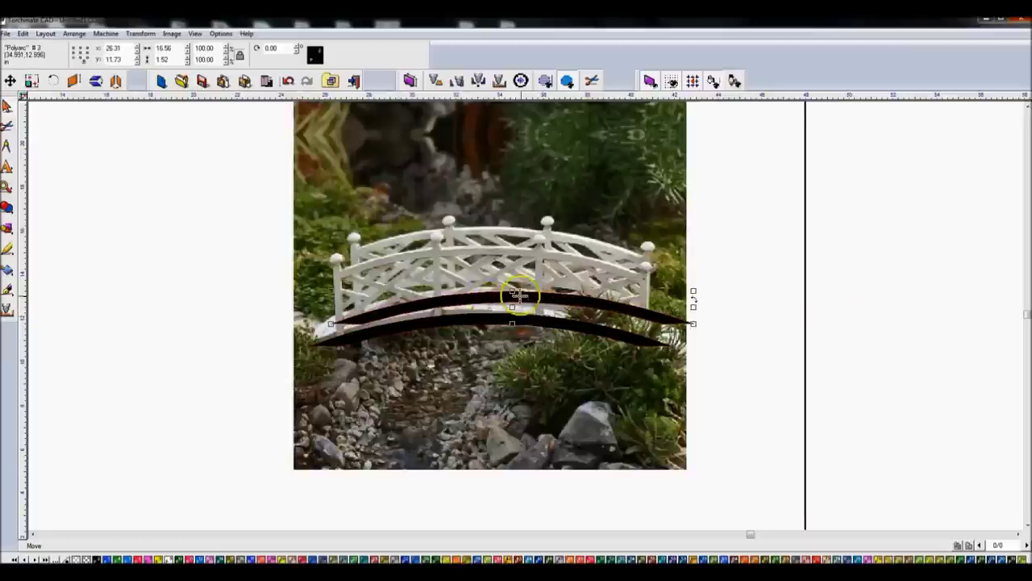
left_click_drag(502, 307, 874, 286)
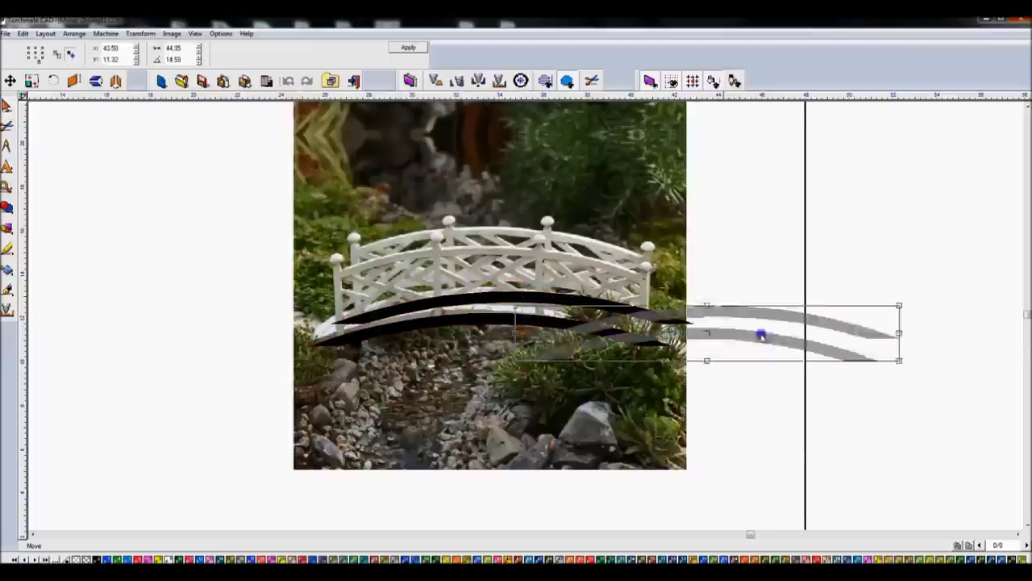
Align the top arc with the bottom arc and nudge it slightly down.
left_click(893, 277)
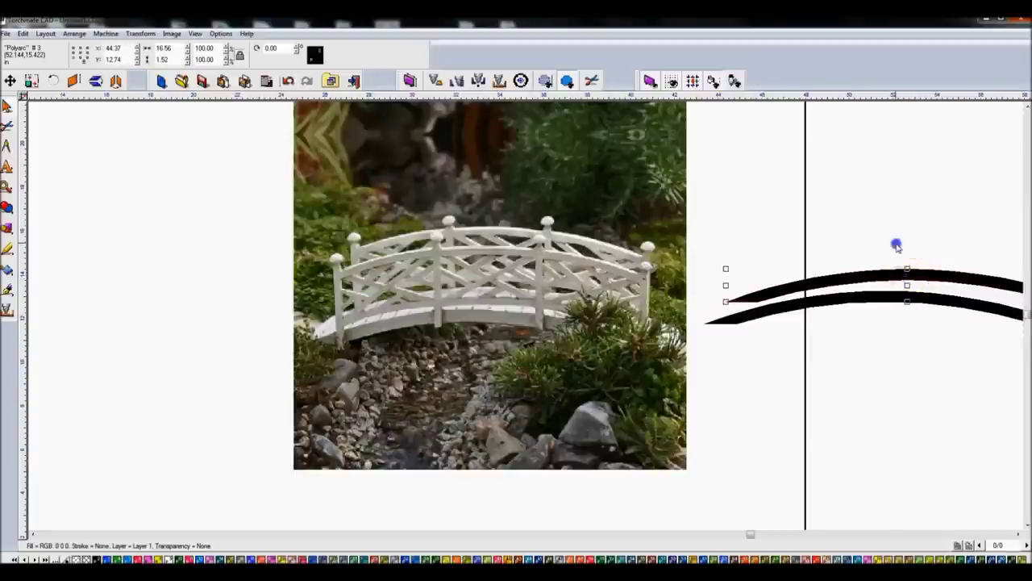
left_click(894, 292, "shift")
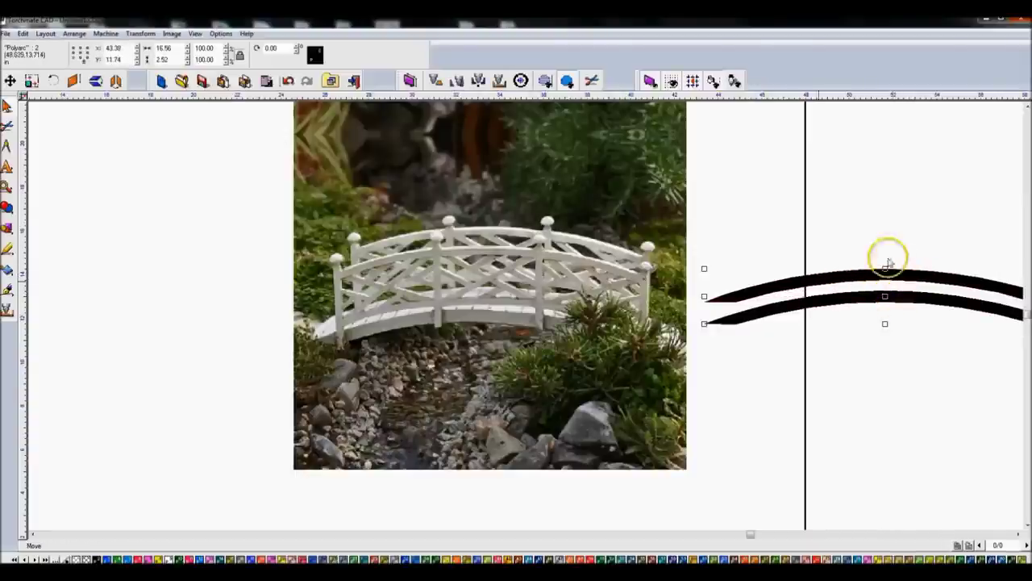
left_click(887, 274)
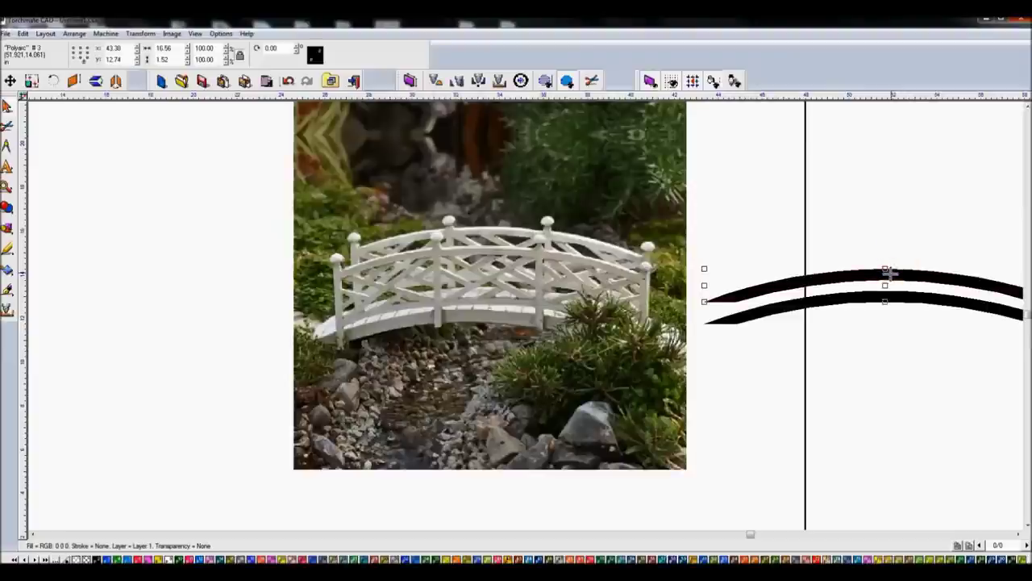
left_click_drag(889, 271, 891, 273)
left_click(795, 229)
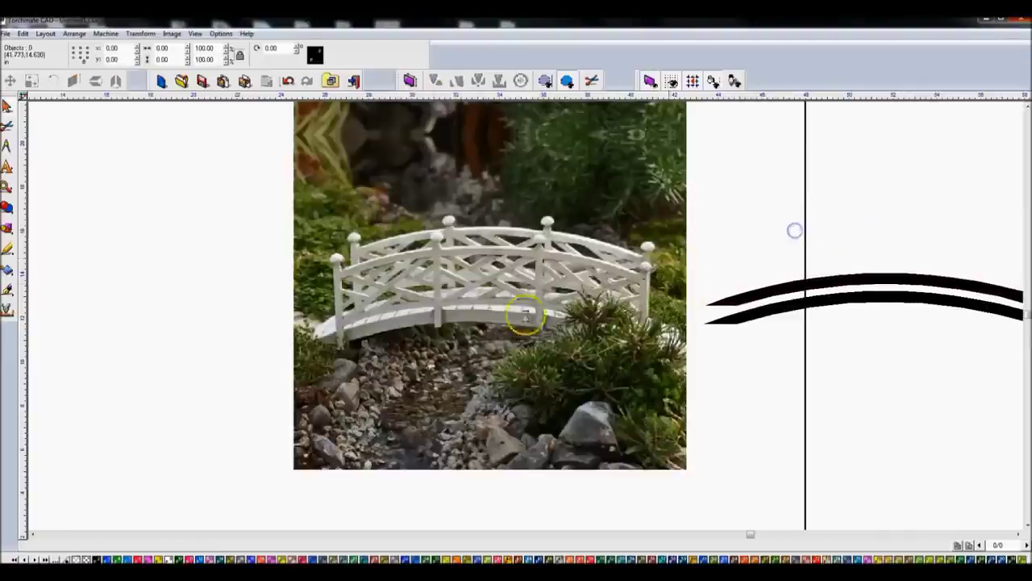
Bring the black arcs back under the bridge deck and move the deck shape to the page's right.
scroll(524, 315, "up", 3)
scroll(524, 314, "down", 2)
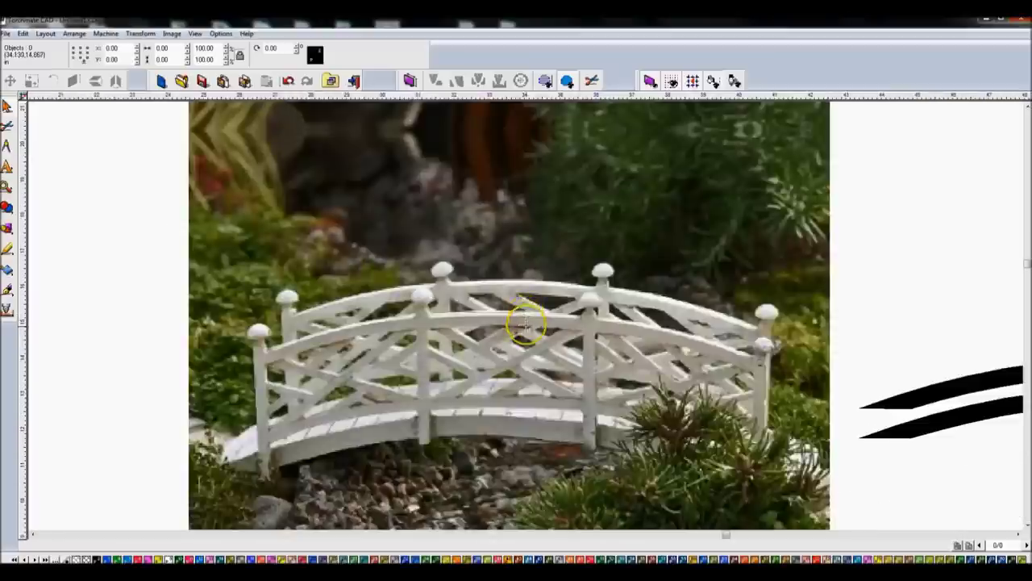
left_click(973, 376)
left_click(983, 371)
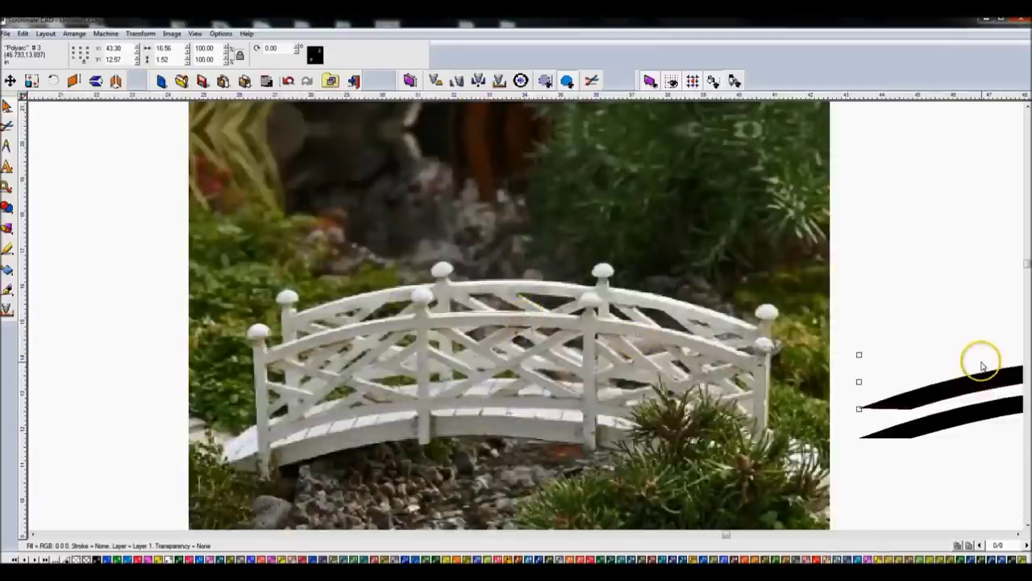
key("ctrl+z")
key("ctrl+z")
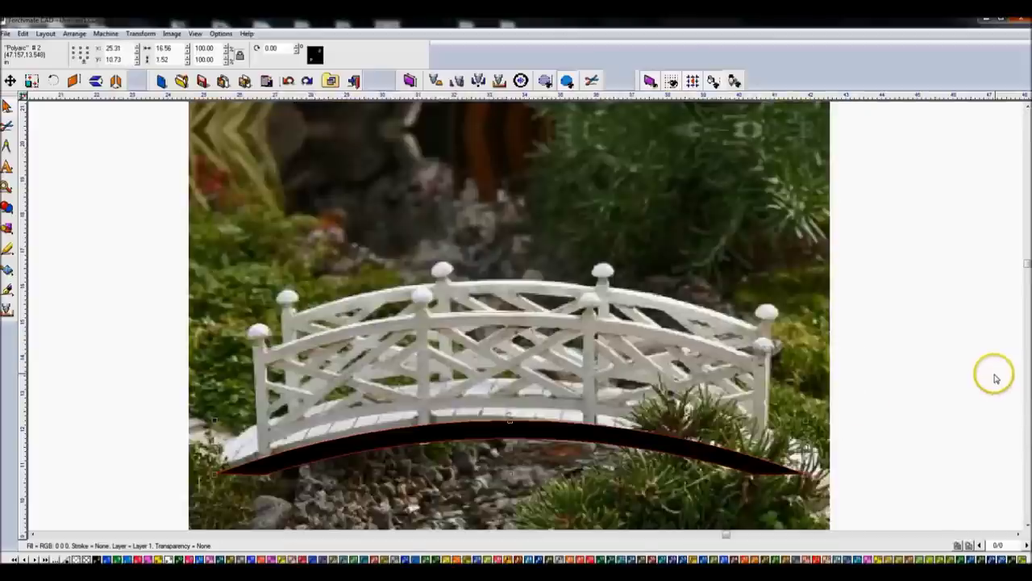
key("ctrl+z")
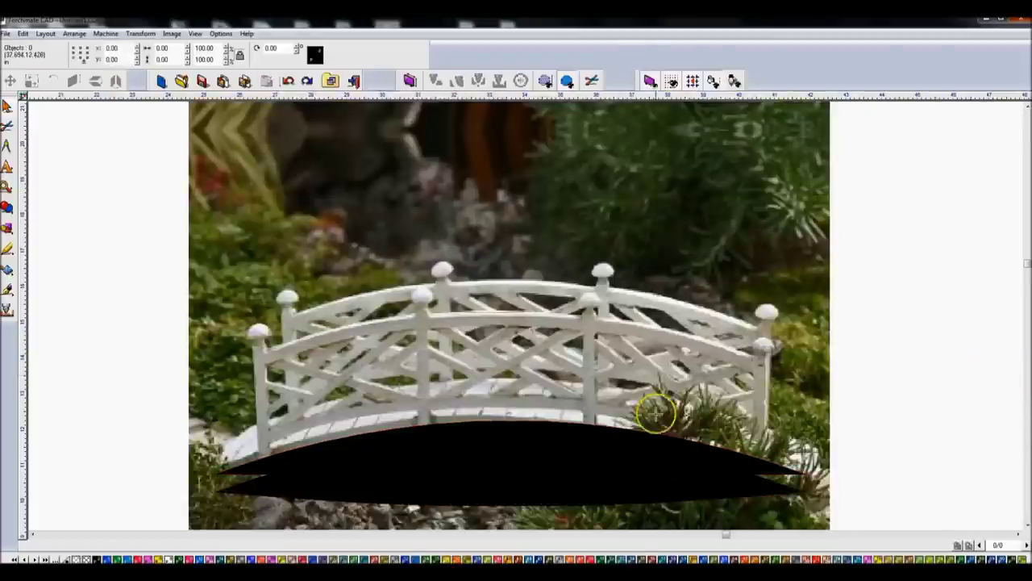
left_click(587, 459)
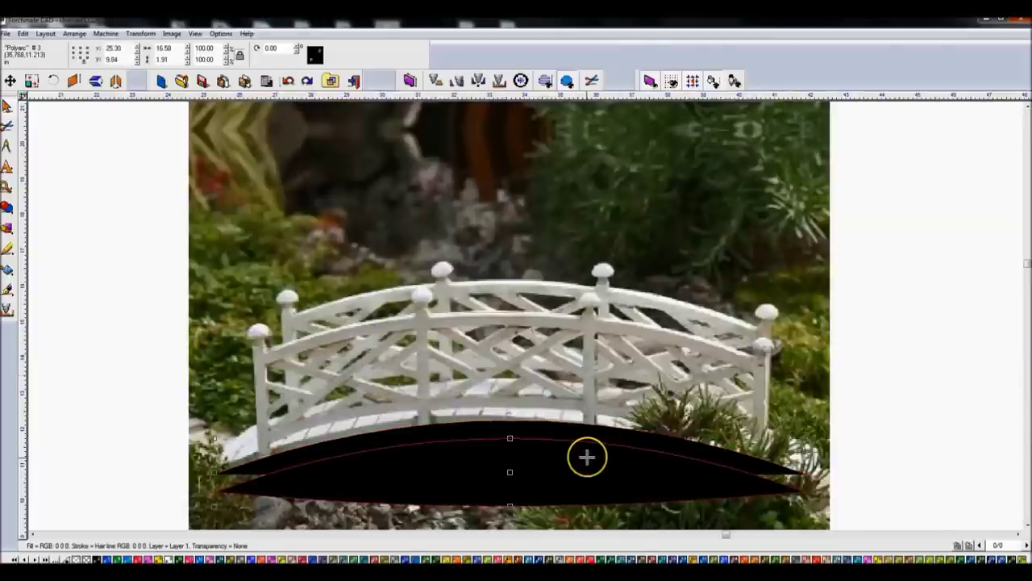
left_click_drag(544, 436, 929, 275)
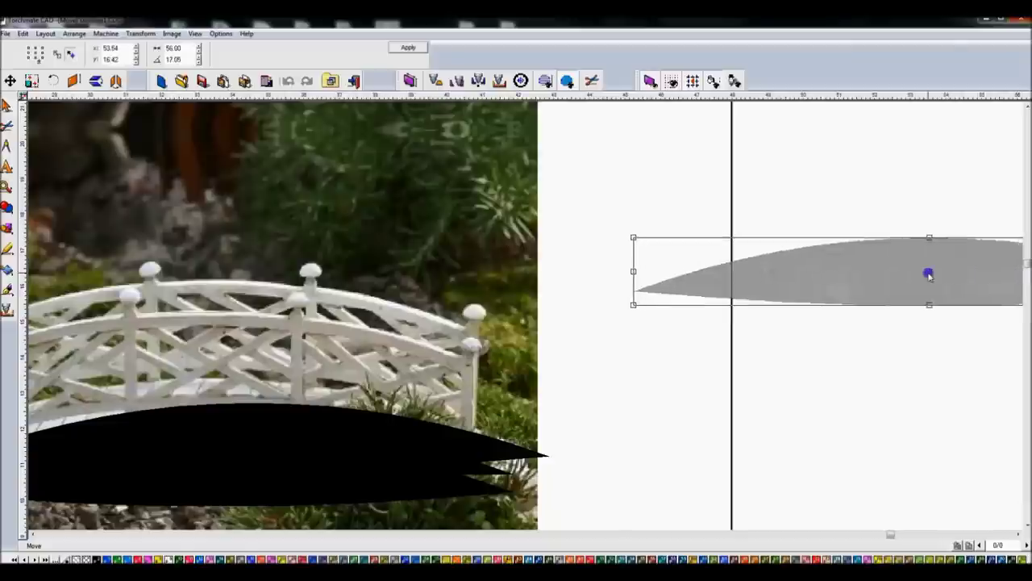
In outline display, node-edit the lower arc into a lens-shaped curve and apply the edits.
scroll(495, 315, "down", 5)
scroll(634, 304, "up", 3)
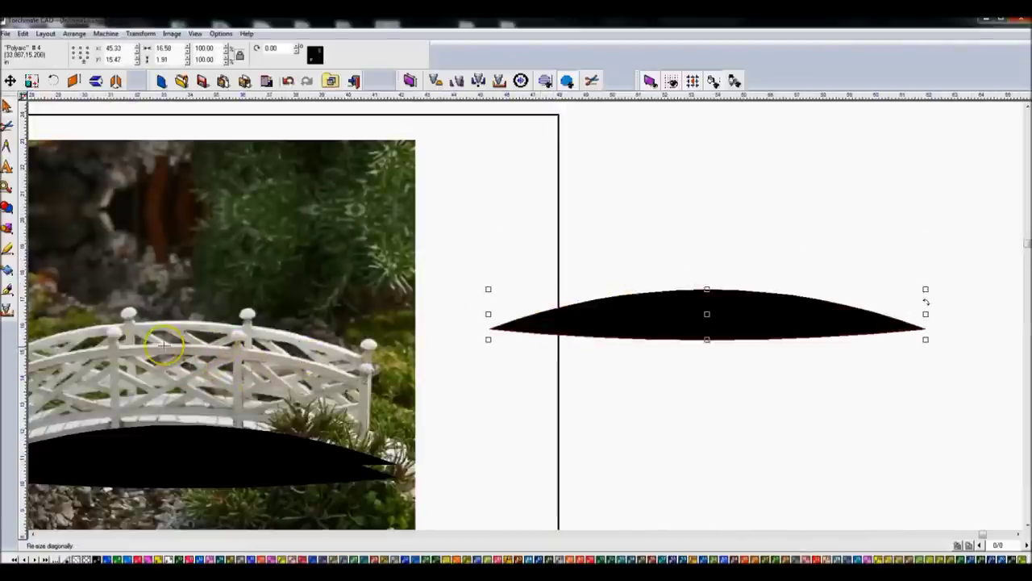
scroll(311, 489, "down", 3)
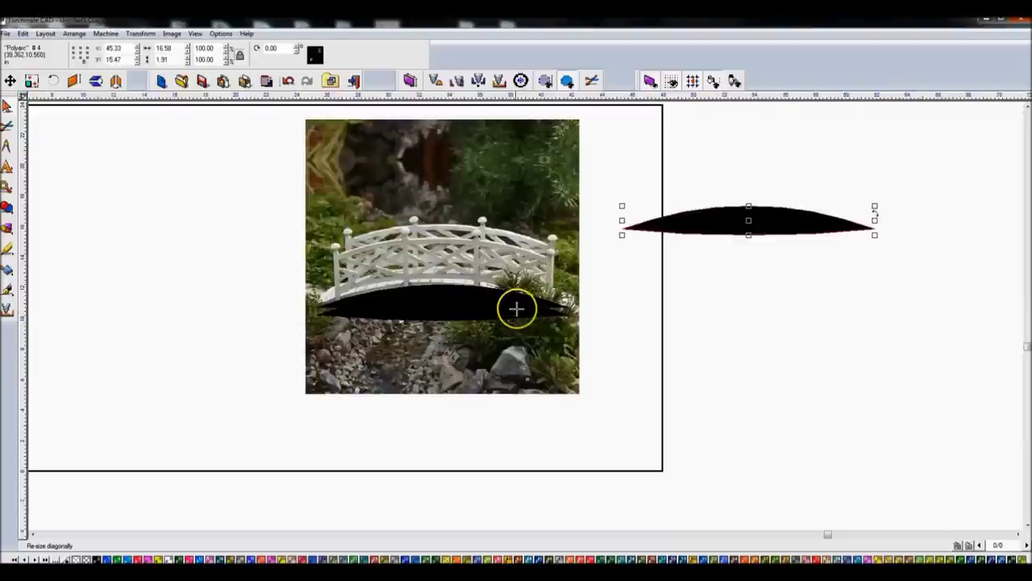
scroll(516, 306, "up", 5)
left_click(439, 256)
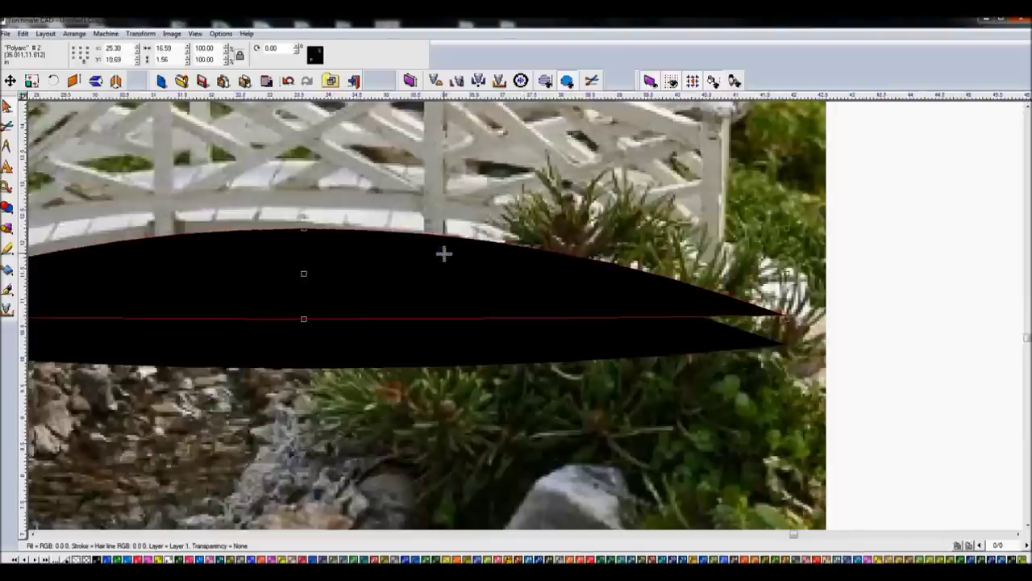
left_click(320, 316)
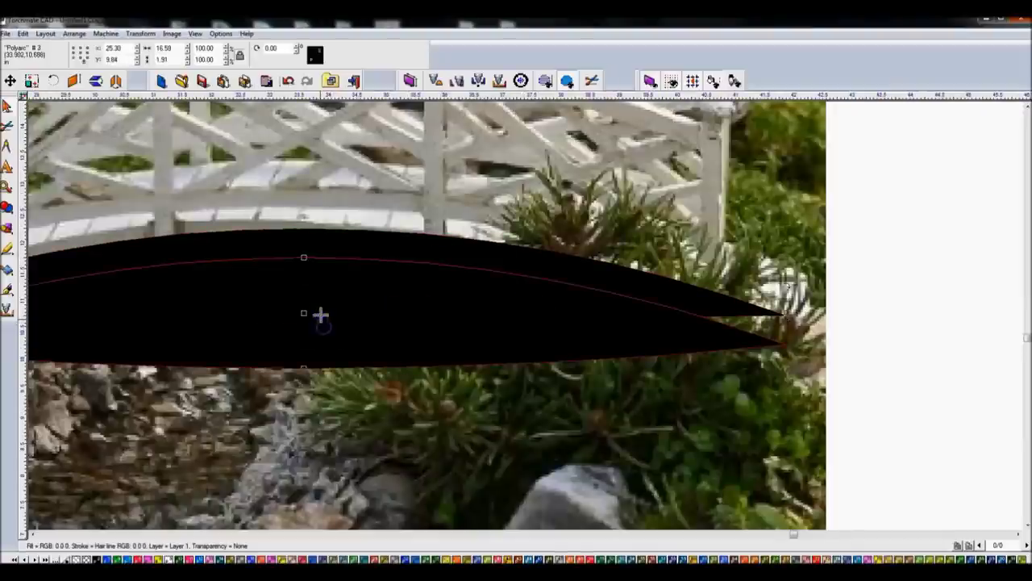
key("F9")
double_click(324, 303)
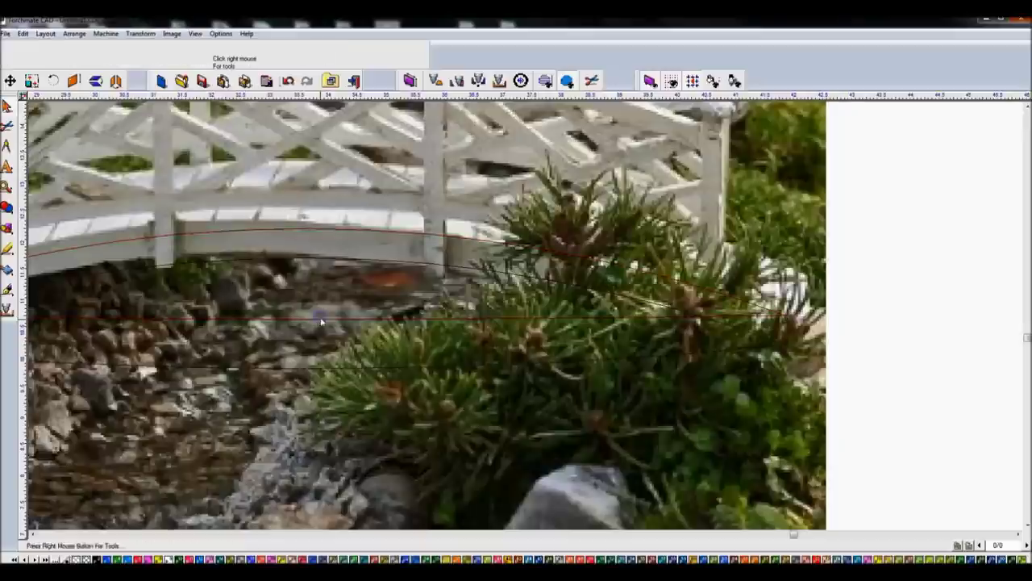
key("F9")
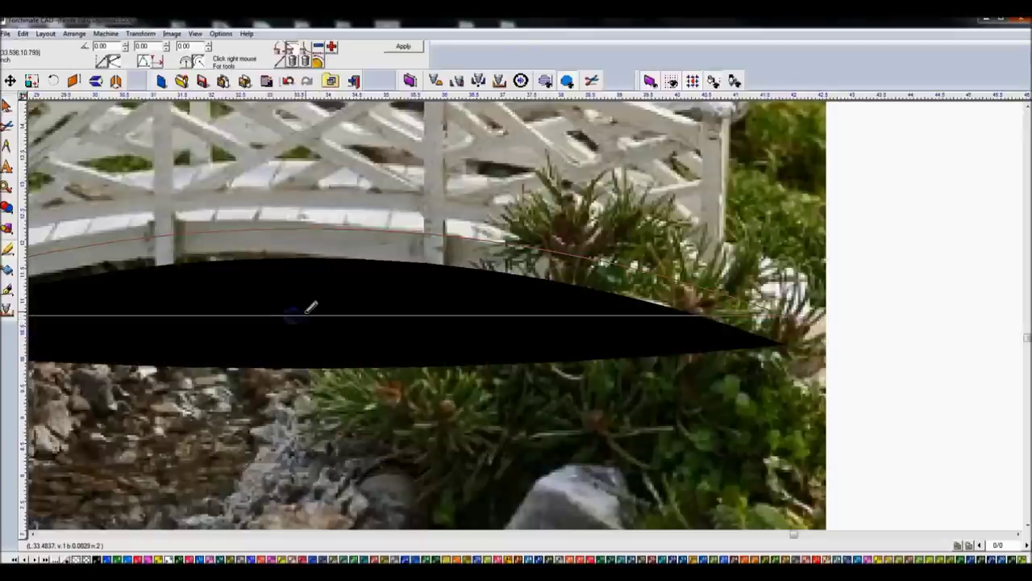
key("F9")
left_click(334, 278)
left_click(407, 44)
Stretch the deck curves taller, then delete the curves left under the bridge.
scroll(500, 367, "down", 3)
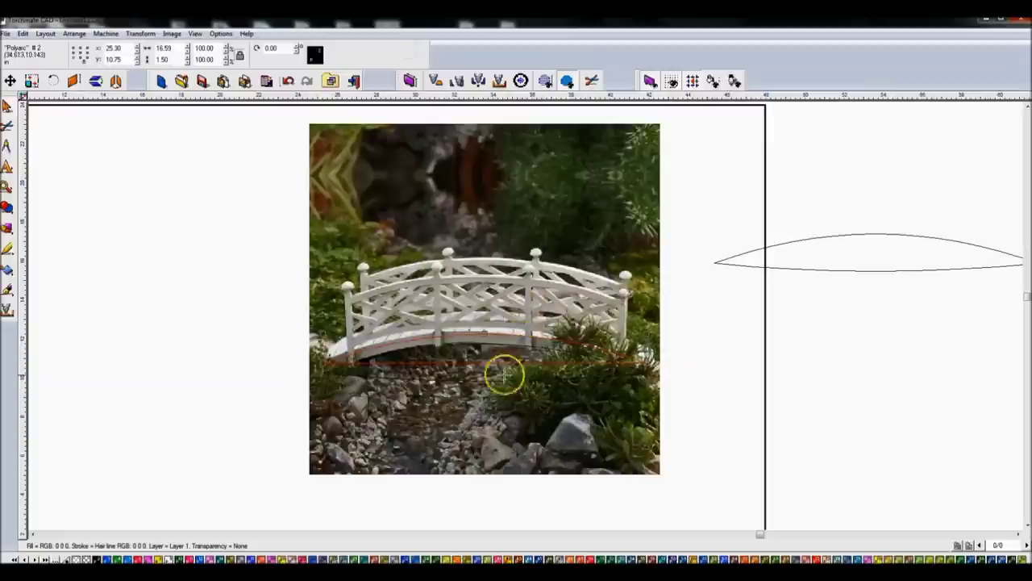
left_click_drag(466, 370, 467, 379)
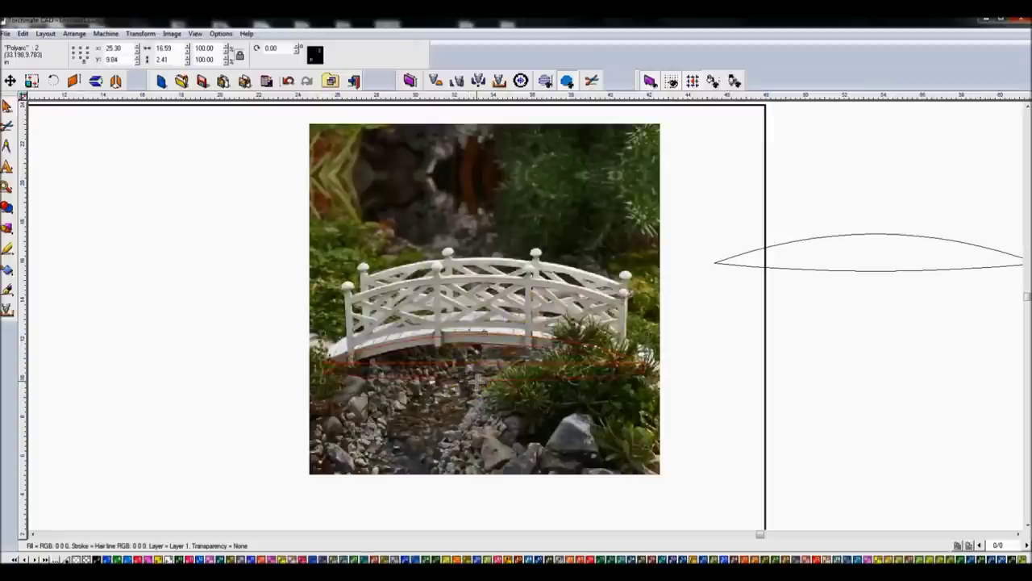
left_click_drag(219, 357, 779, 412)
key("Delete")
left_click(637, 343)
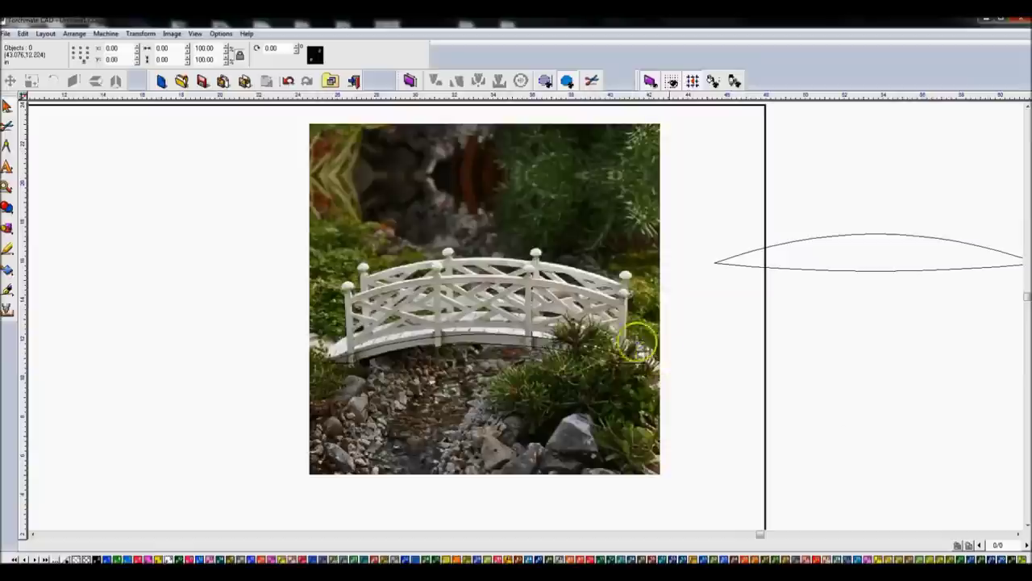
Move the lens-shaped curve onto the bridge railing and align it with the photo.
left_click(833, 236)
mouse_move(871, 251)
left_mouse_down()
mouse_move(472, 295)
mouse_move(480, 293)
left_mouse_up()
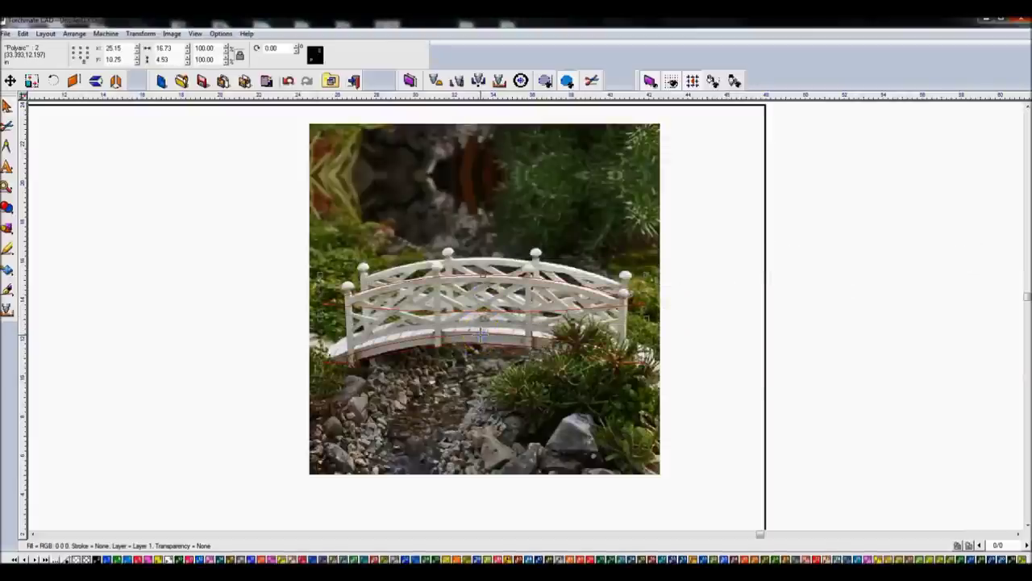
left_click(449, 234)
left_click(107, 53)
left_click(112, 60)
left_click(580, 318)
scroll(525, 317, "up", 2)
Trace a polyarc along the front top rail and nudge it slightly down.
left_click(754, 308)
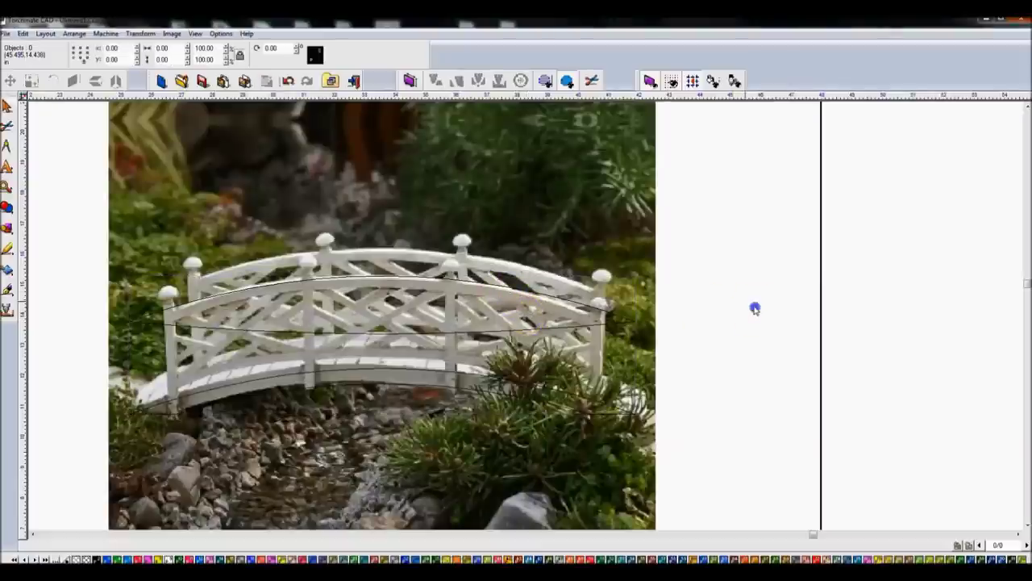
left_click(579, 284)
double_click(379, 275)
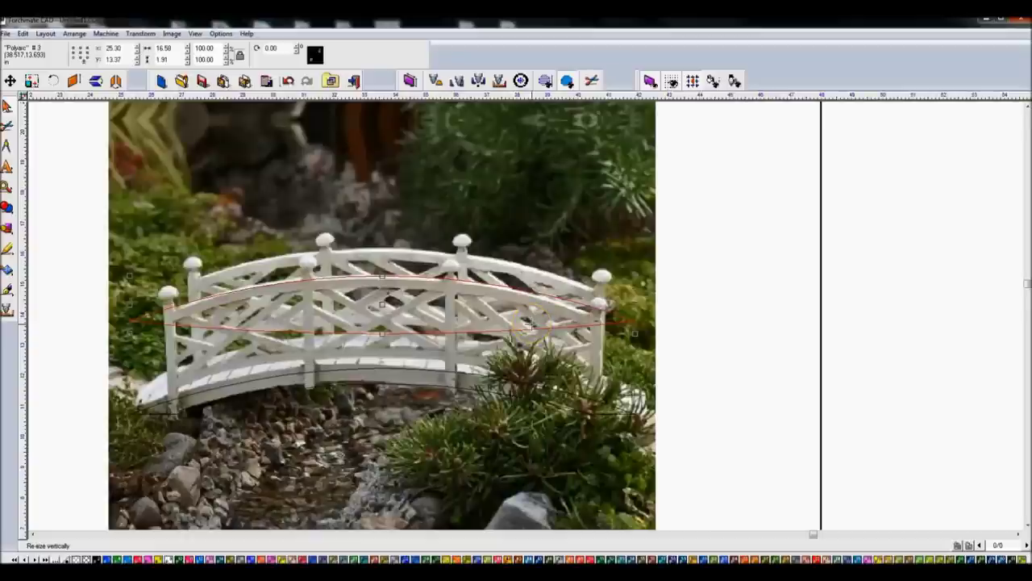
left_click_drag(532, 322, 534, 324)
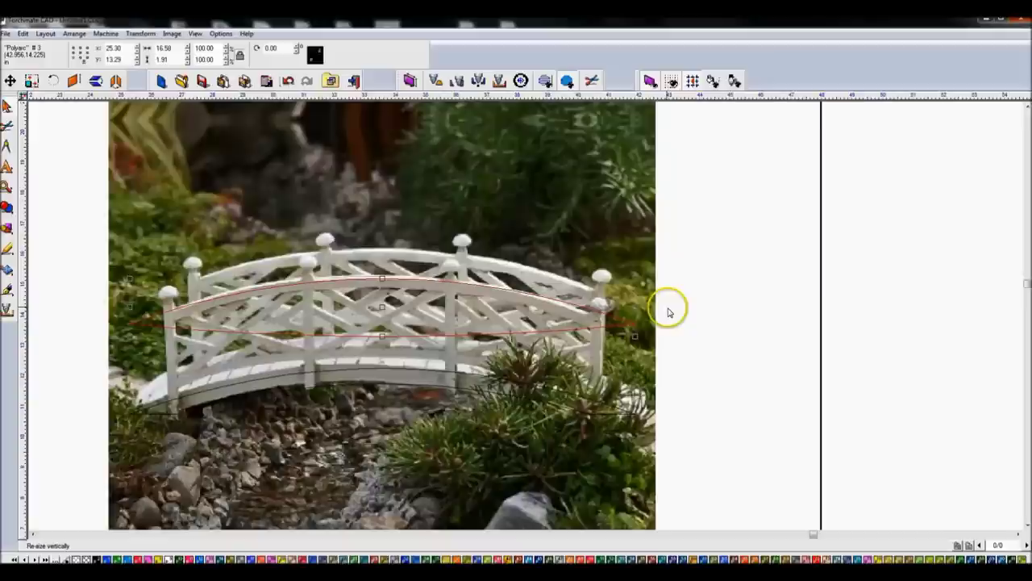
Duplicate the rail arc and set its Y position so the 16.58 × 1.91 pair sits at Y 13.29.
key("ctrl+d")
left_click(394, 337, "shift")
left_click(394, 337)
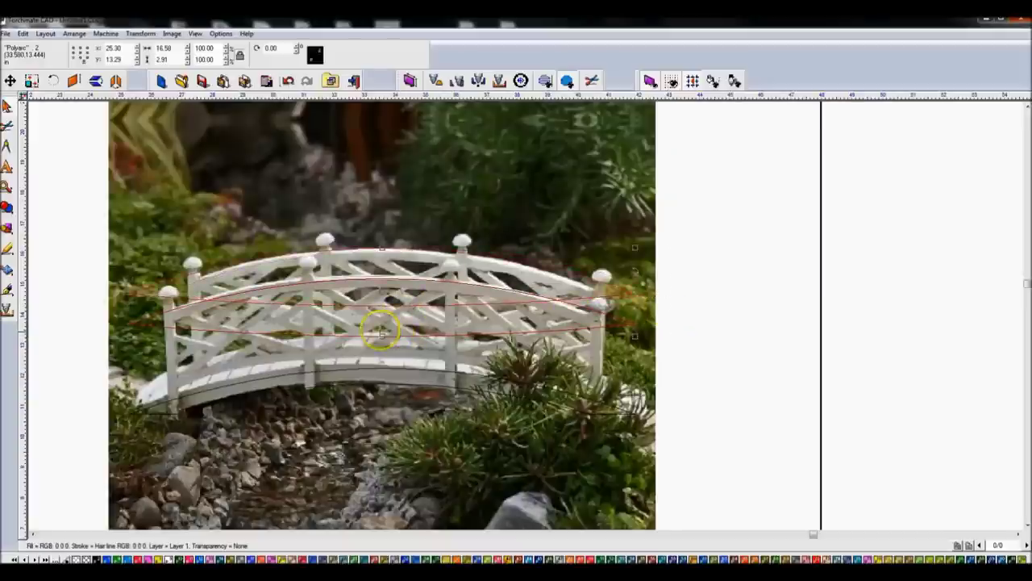
left_click(401, 320)
left_click(398, 330)
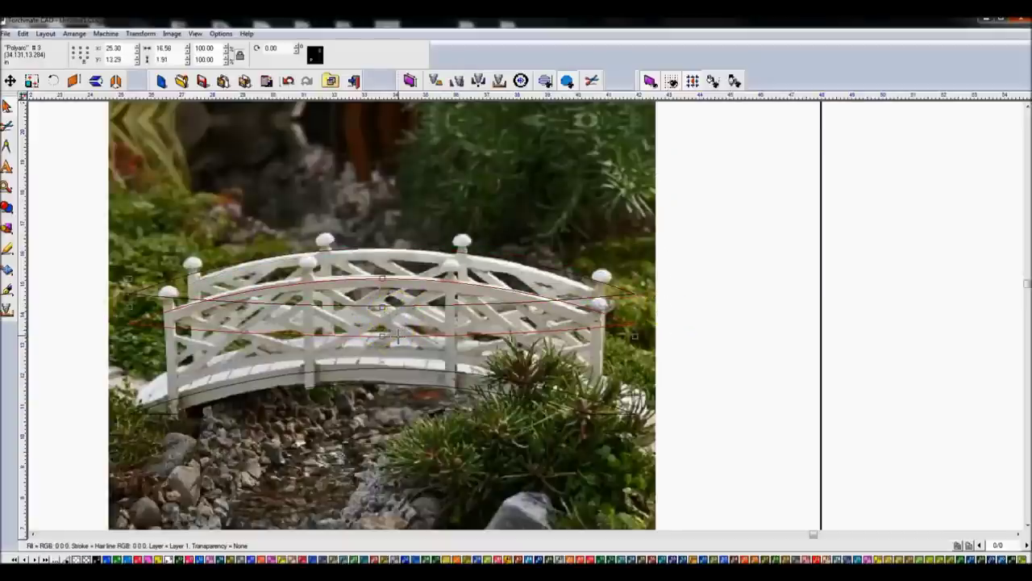
left_click(125, 61)
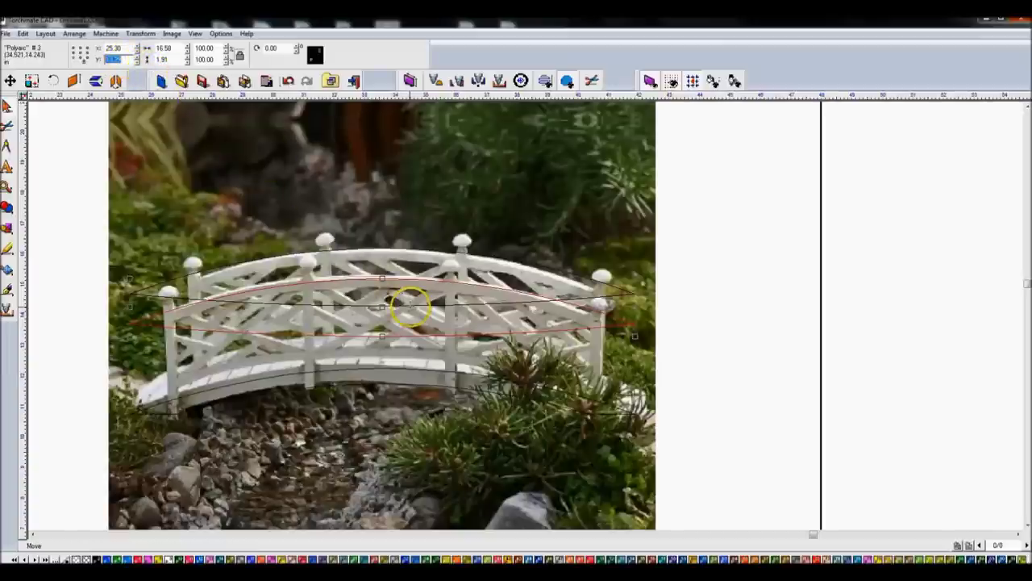
left_click(411, 305)
left_click(125, 59)
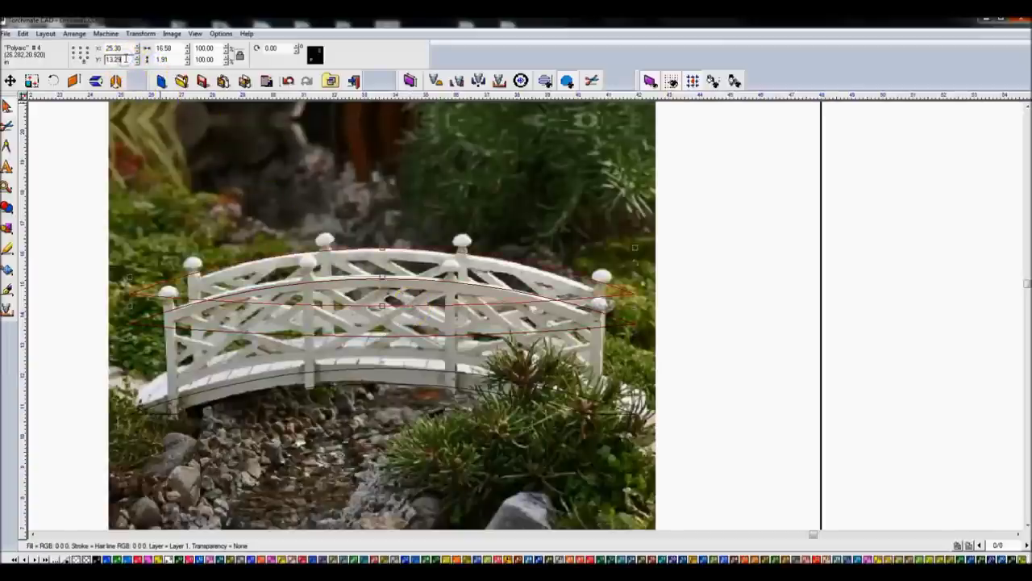
Reposition the second rail arc and stretch it to 2.15 inches tall against the rail.
key("Return")
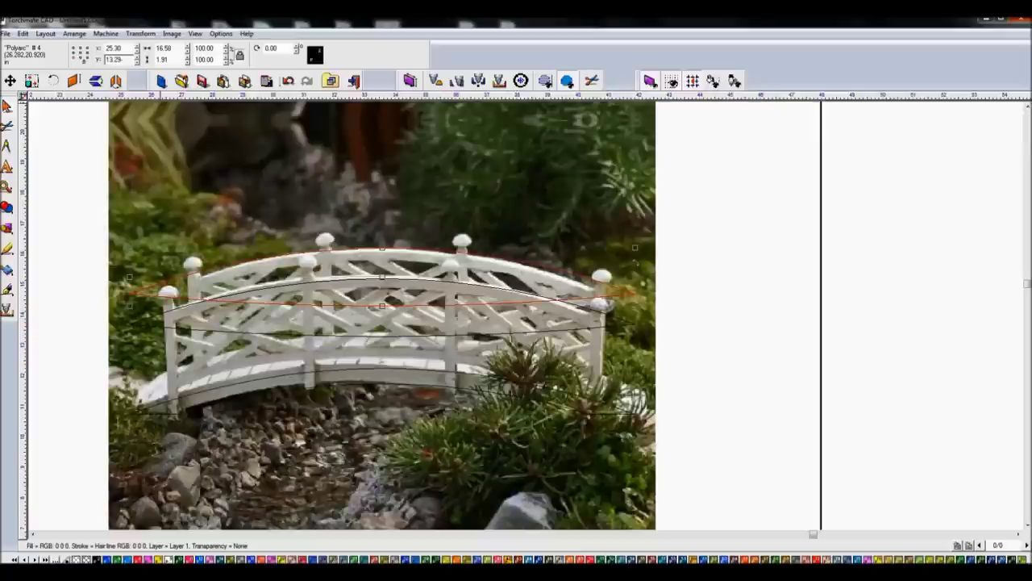
type("-5")
scroll(125, 60, "down", 1)
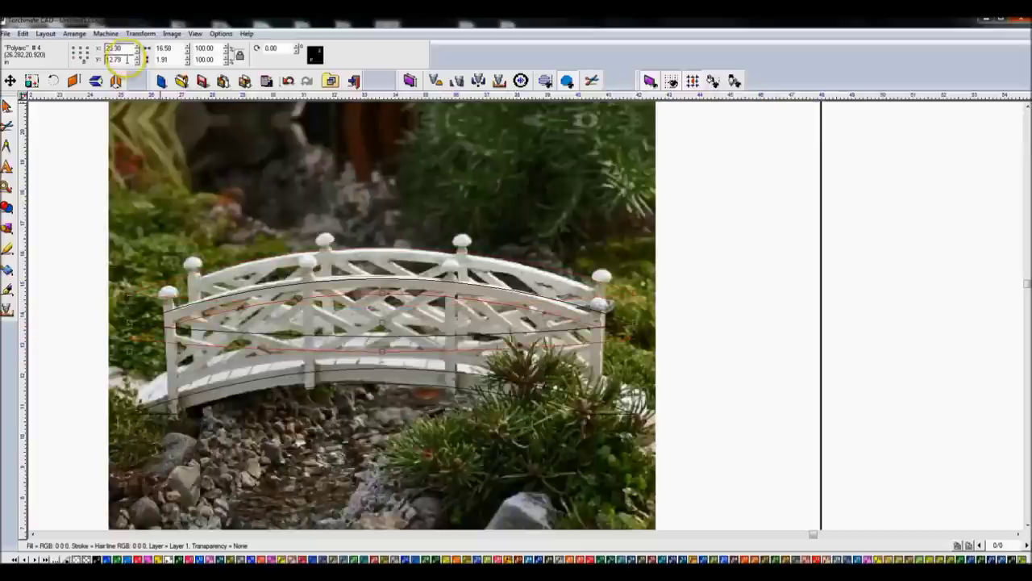
scroll(123, 60, "up", 1)
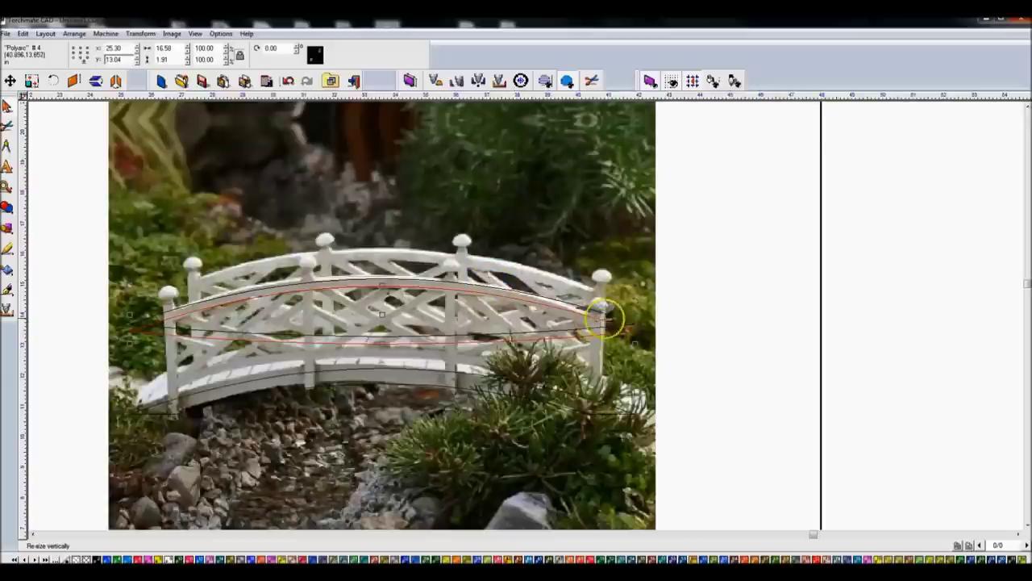
left_click_drag(614, 316, 615, 318)
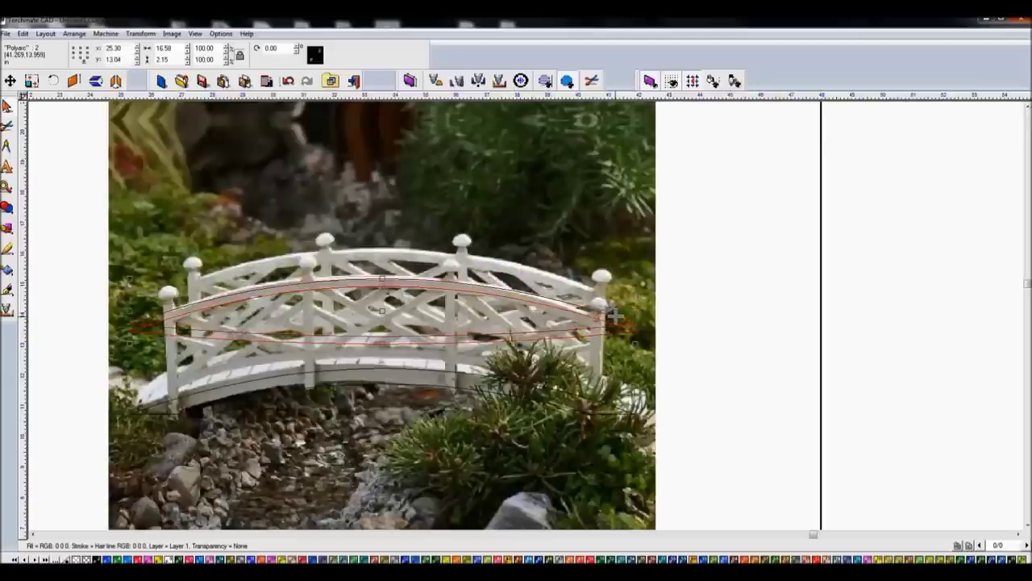
left_click(657, 300)
Clear the selection and bring up the pencil and basic shape tool flyouts.
mouse_move(707, 307)
left_mouse_down()
mouse_move(62, 482)
mouse_move(81, 375)
left_mouse_up()
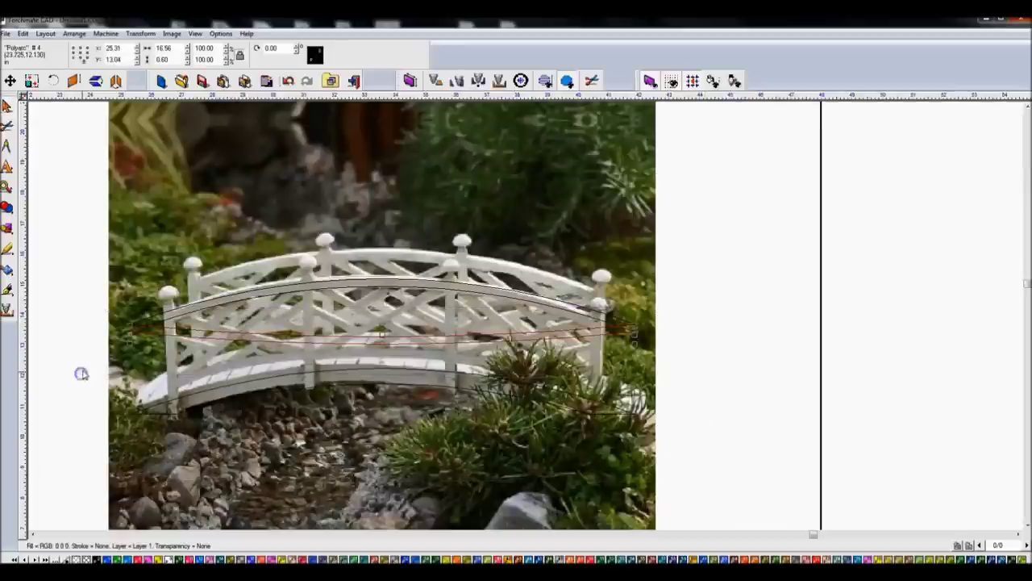
left_click(80, 368)
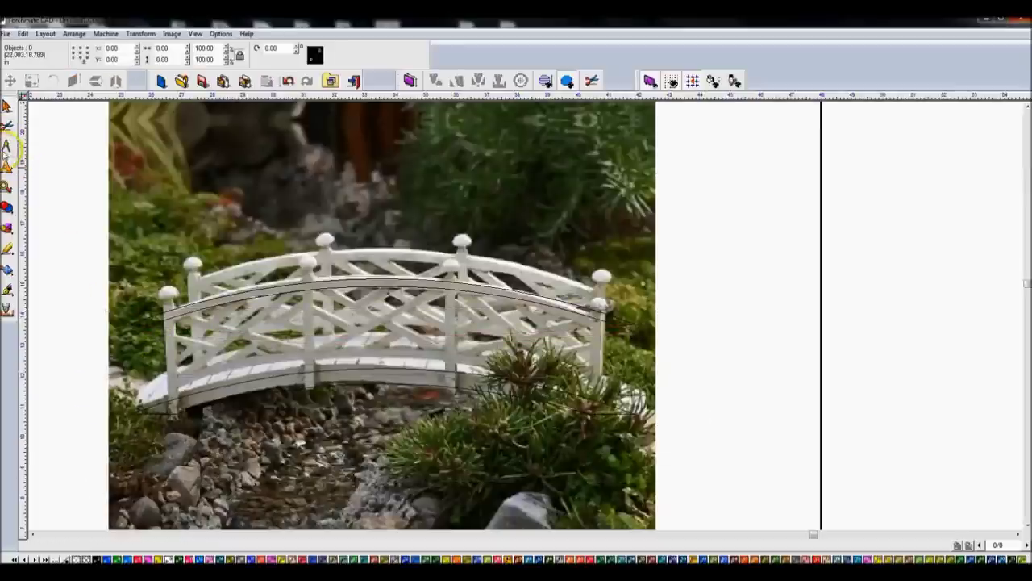
left_click(7, 247)
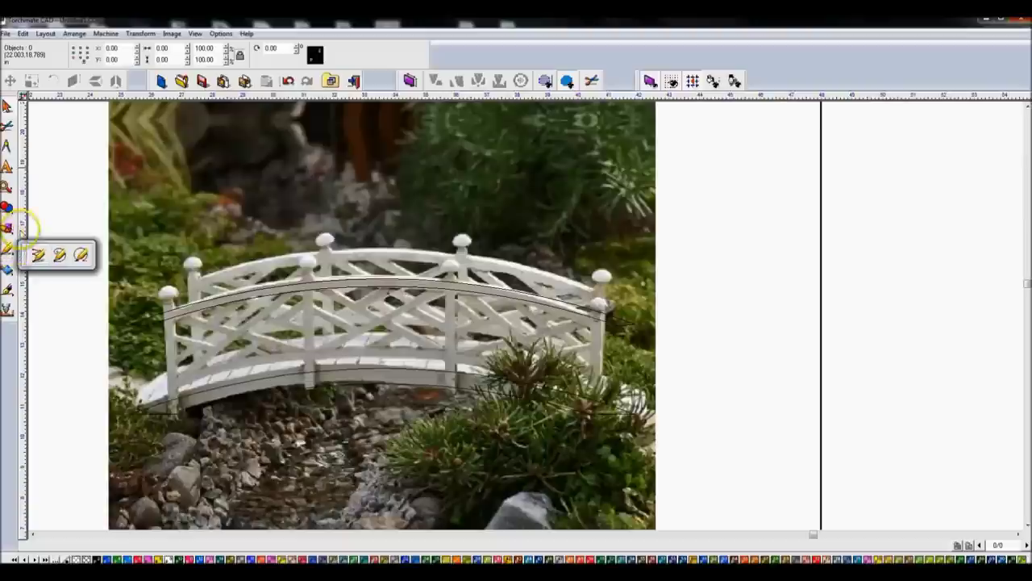
left_click(7, 228)
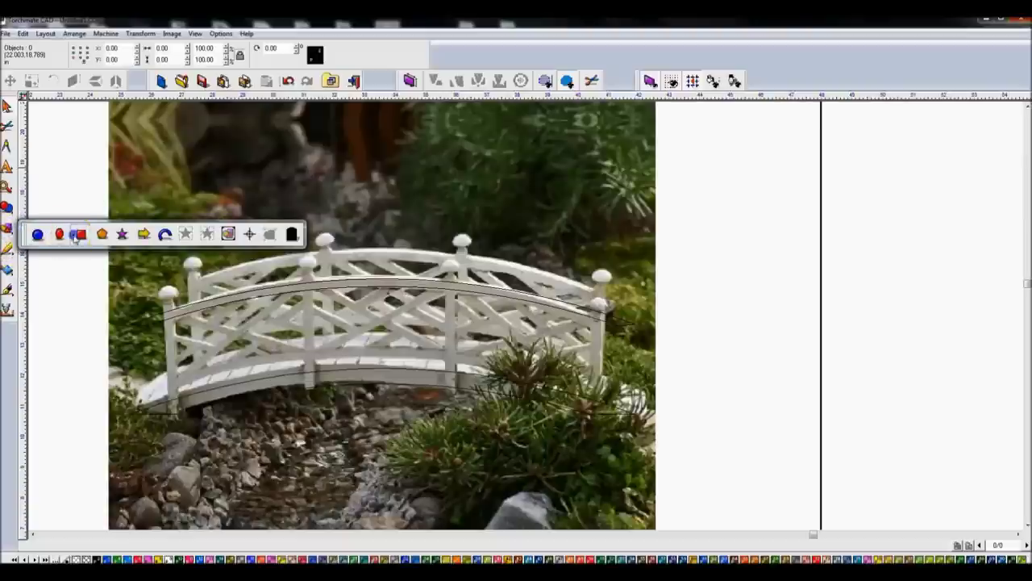
Draw a 0.25 × 1.00 rectangle on the left end post and a 0.56 square at the right post cap.
left_click(77, 234)
scroll(156, 299, "up", 3)
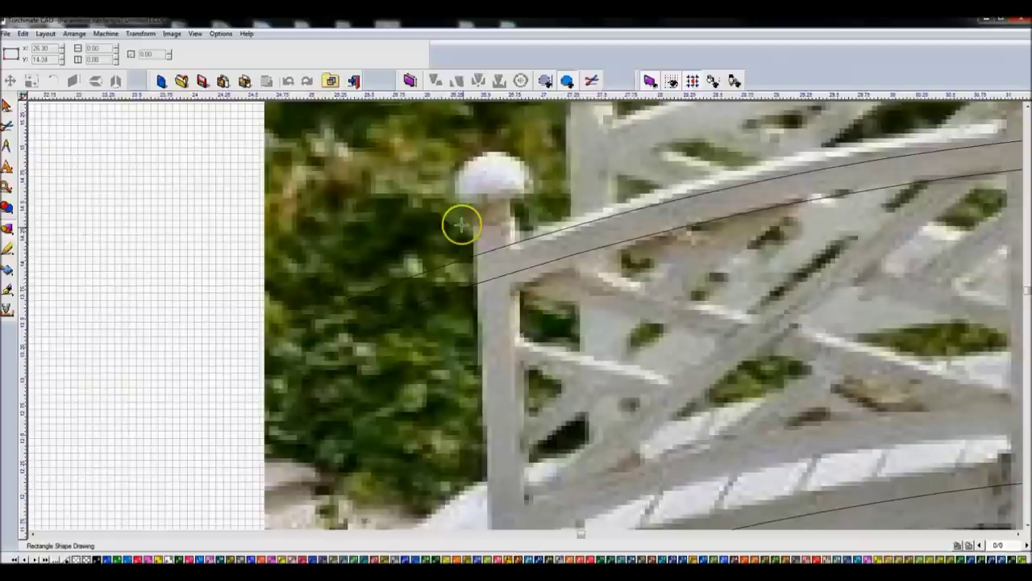
left_click_drag(463, 229, 490, 342)
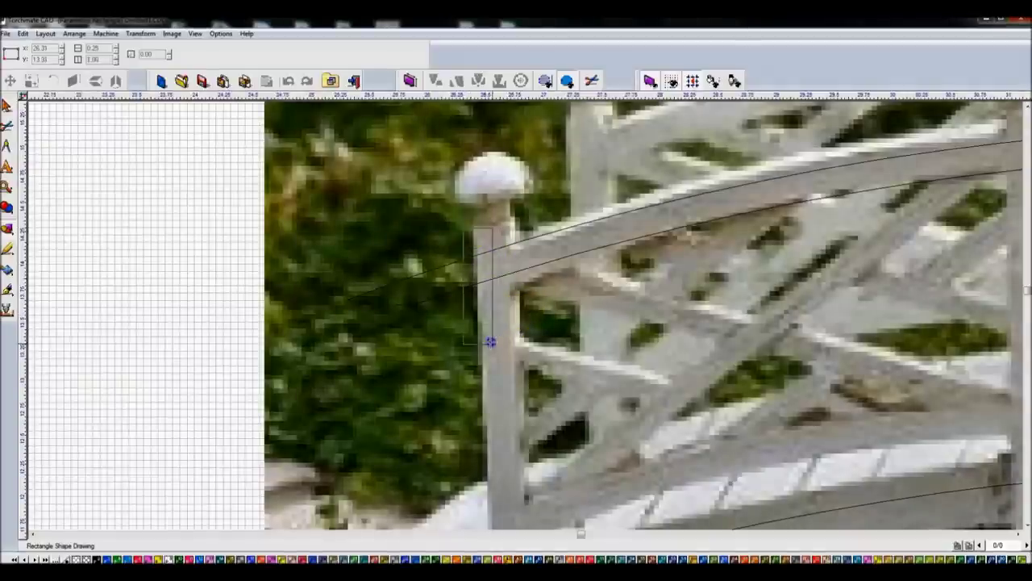
scroll(530, 311, "down", 3)
scroll(669, 322, "up", 5)
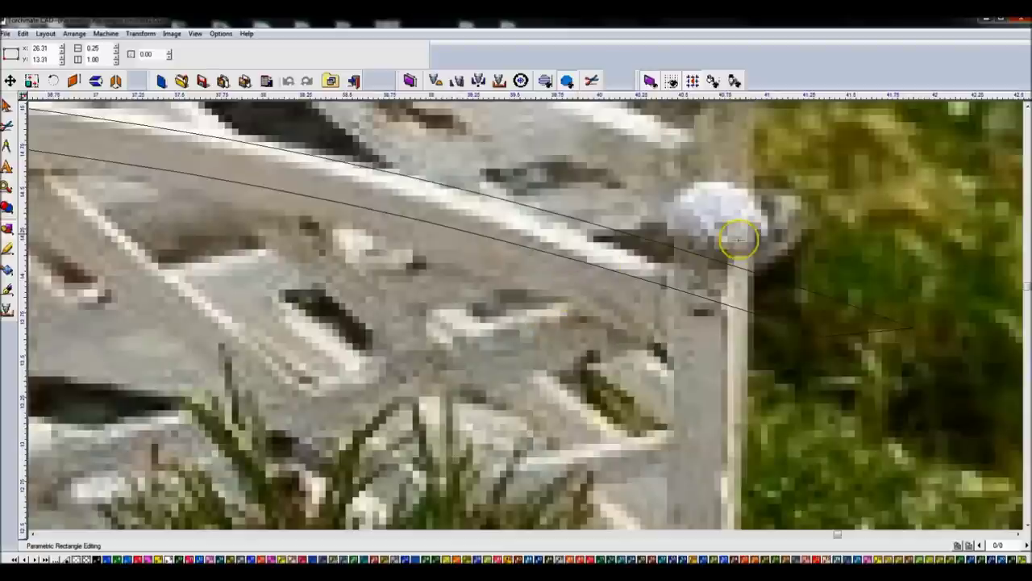
left_click_drag(787, 242, 685, 348)
scroll(525, 303, "down", 2)
scroll(500, 306, "down", 2)
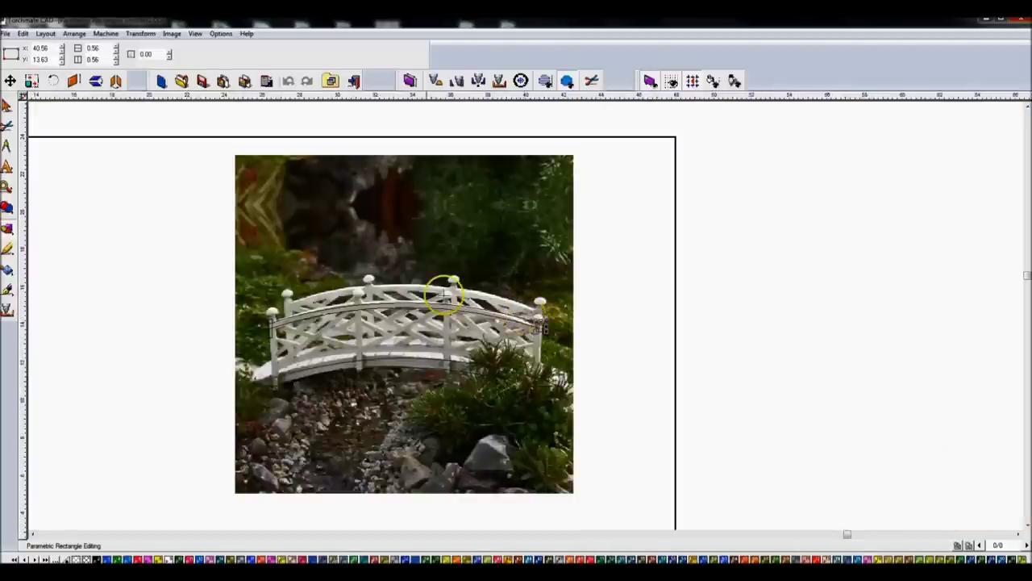
Marquee-select the shapes around the right end post, then around the left end post.
left_click(7, 105)
scroll(540, 327, "up", 3)
left_click(437, 295, "shift")
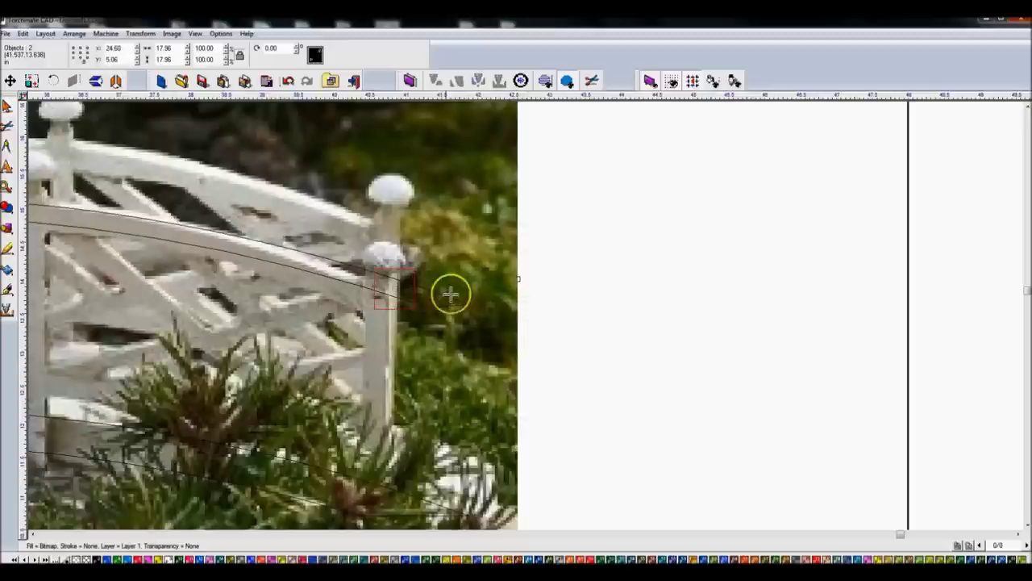
left_click(459, 299)
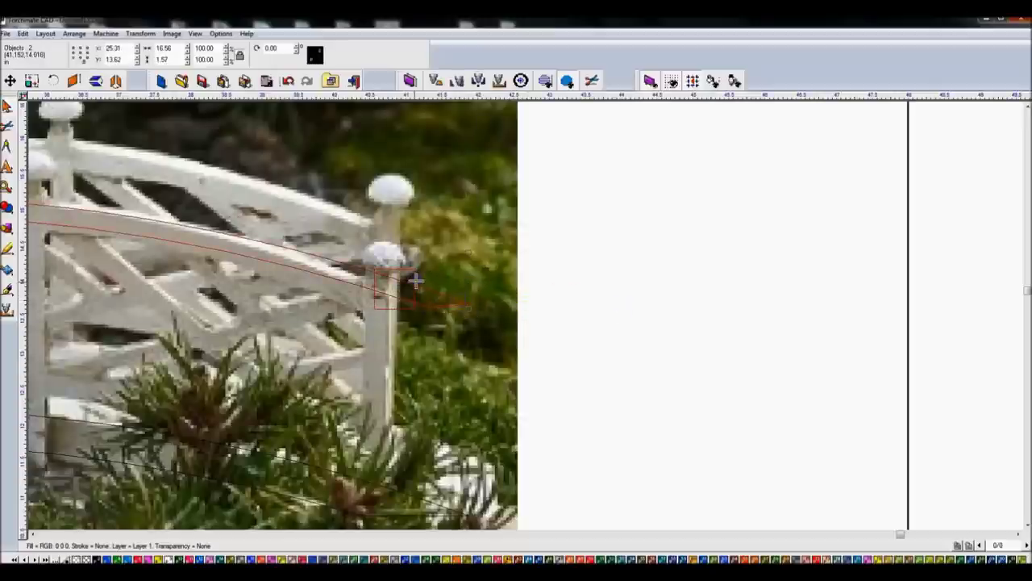
left_click(597, 306)
mouse_move(600, 315)
left_mouse_down()
mouse_move(401, 305)
mouse_move(362, 242)
left_mouse_up()
scroll(387, 230, "down", 5)
scroll(519, 307, "up", 3)
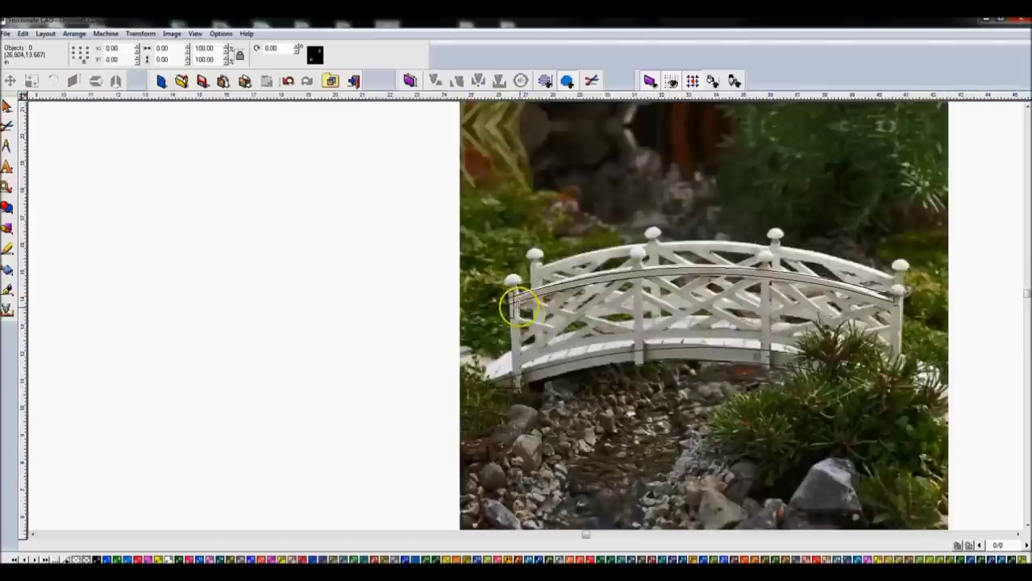
scroll(507, 295, "up", 5)
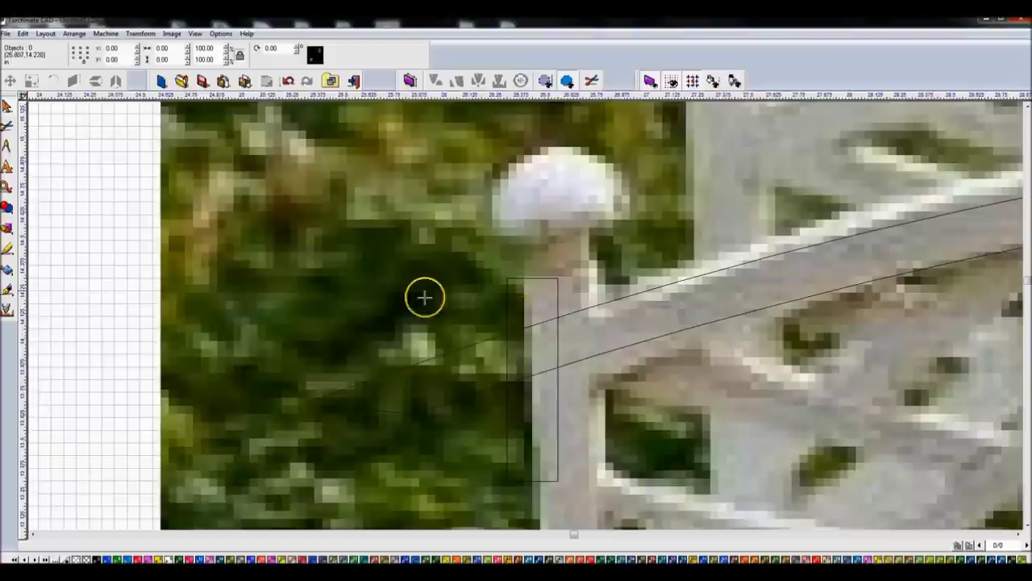
left_click(556, 310)
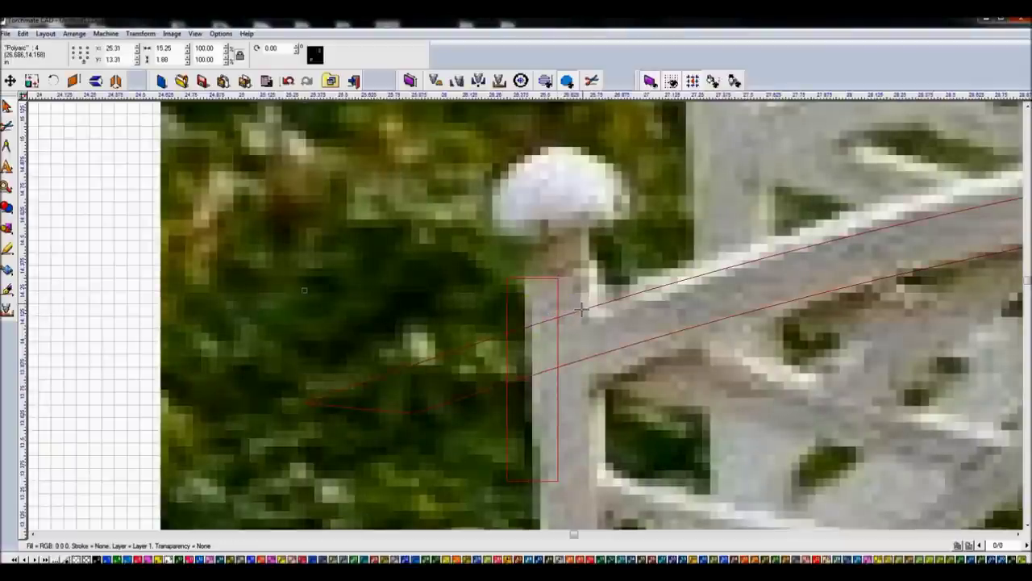
left_click(7, 207)
left_click_drag(98, 217, 599, 514)
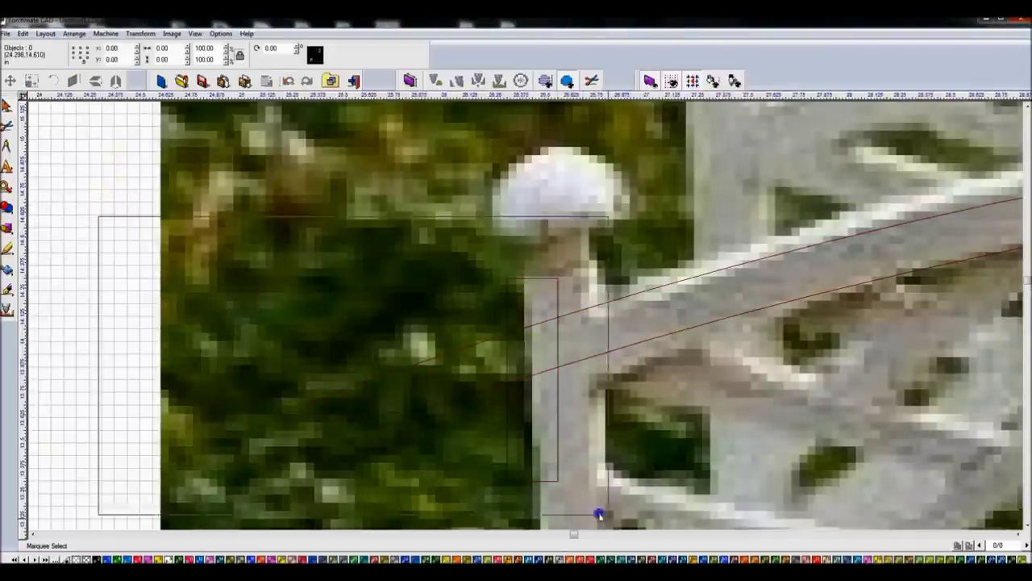
scroll(557, 300, "down", 5)
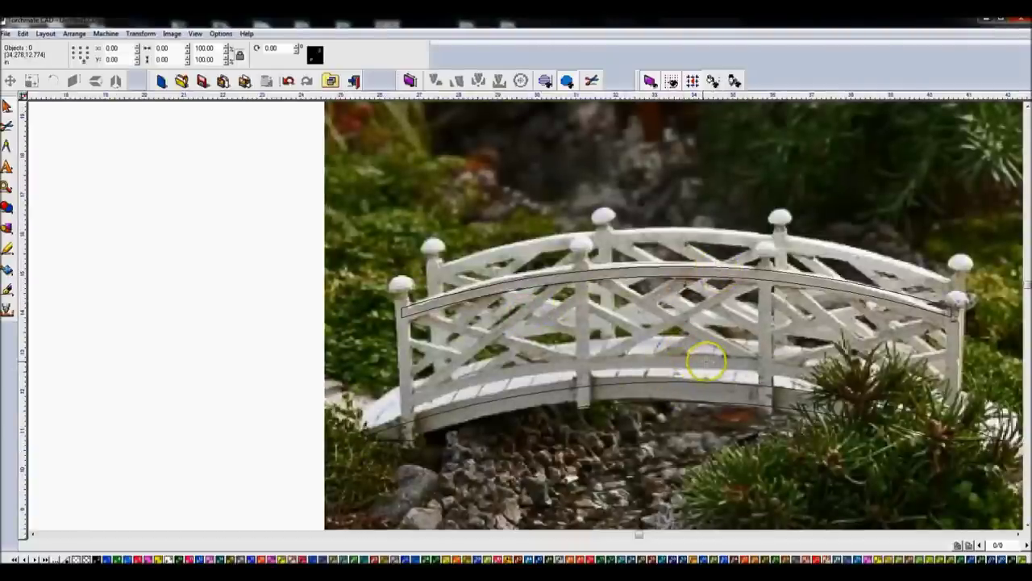
Move the traced deck arc onto the empty canvas right of the bridge photo.
left_click(660, 377)
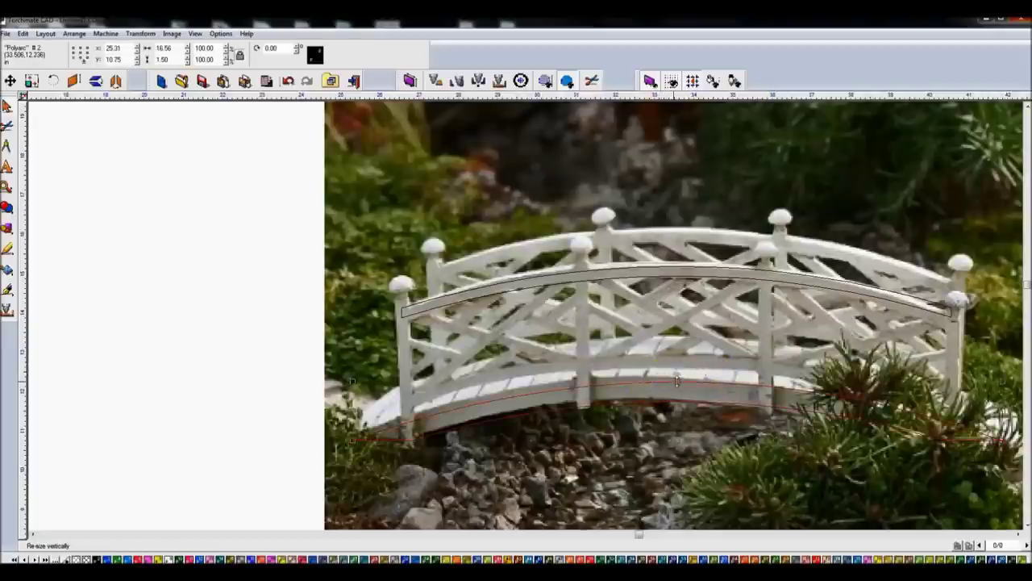
key("minus")
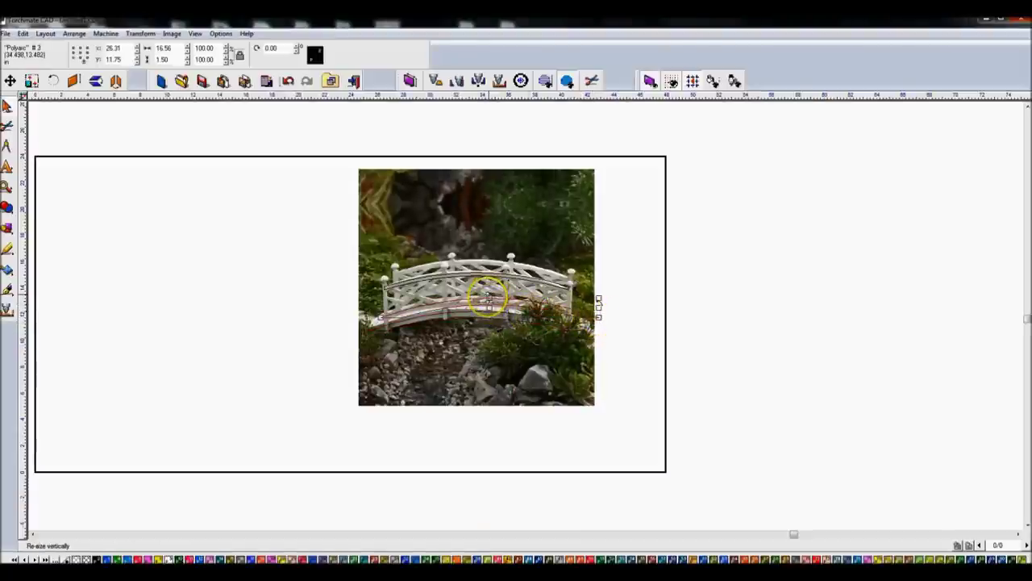
left_click_drag(490, 300, 789, 317)
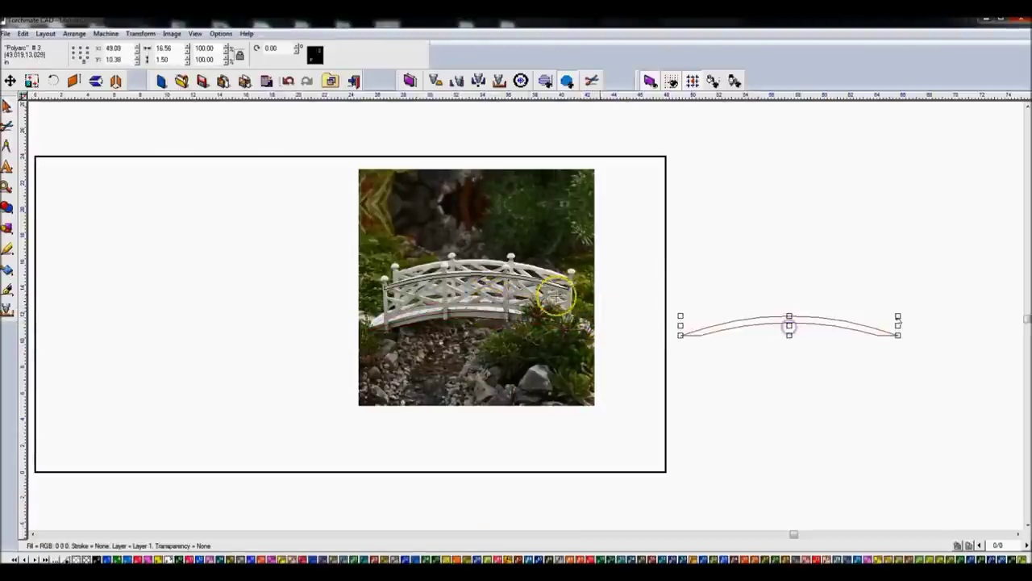
Move the 14.00 × 1.32-inch rail arc beside it on the empty canvas.
left_click_drag(299, 257, 638, 288)
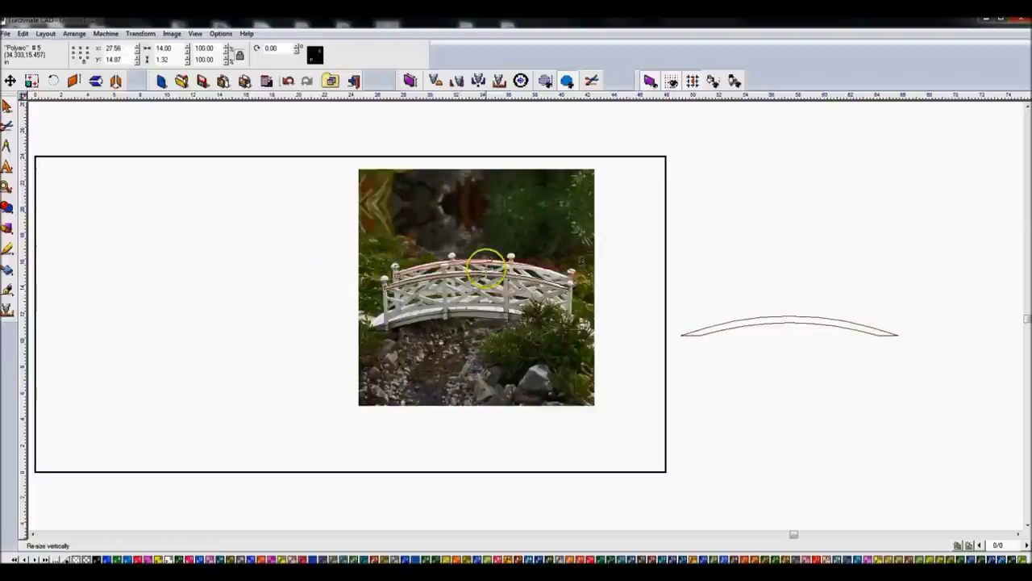
left_click_drag(490, 260, 793, 263)
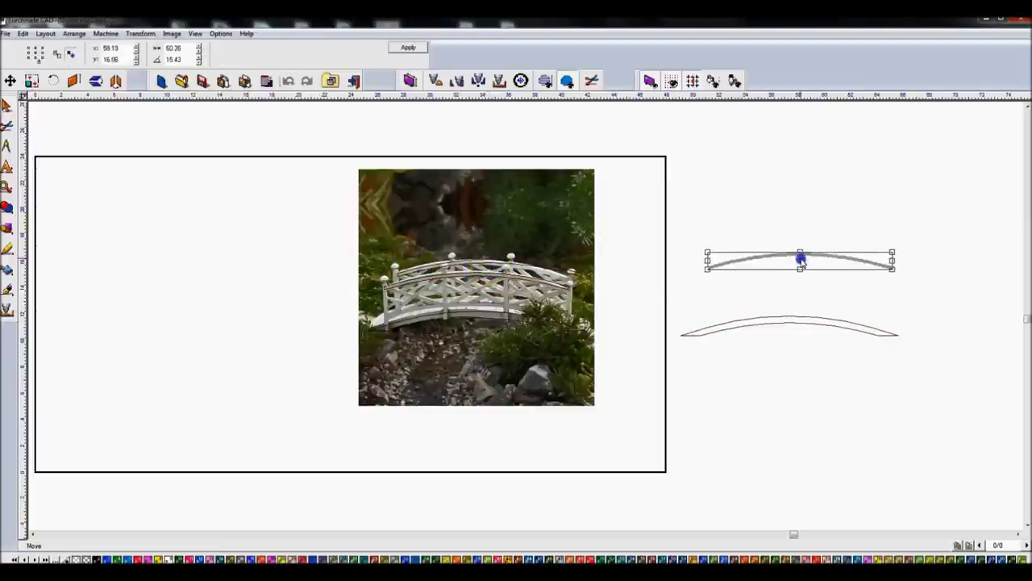
scroll(694, 293, "up", 3)
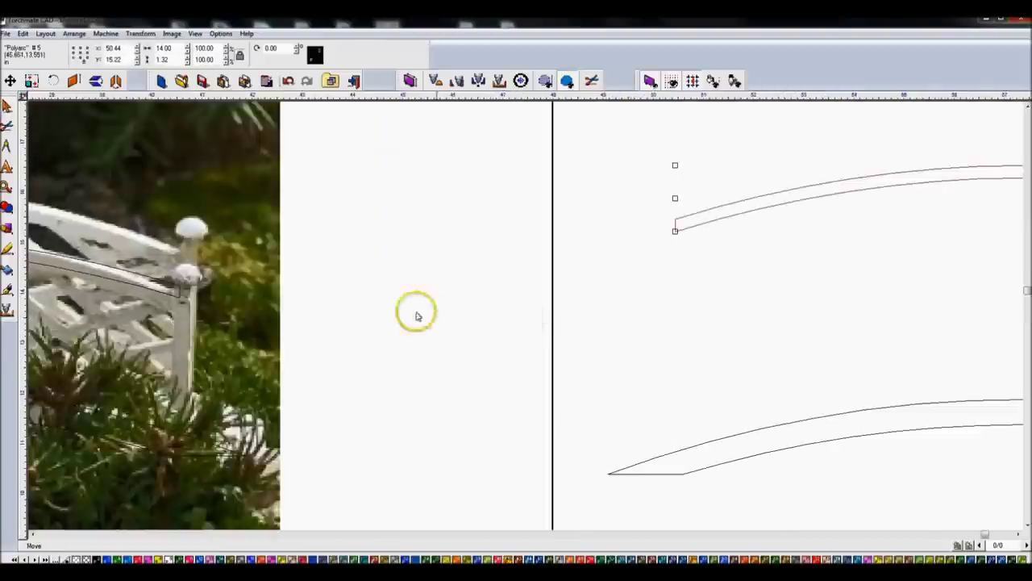
scroll(388, 327, "left", 5)
scroll(387, 326, "up", 2)
scroll(454, 272, "down", 1)
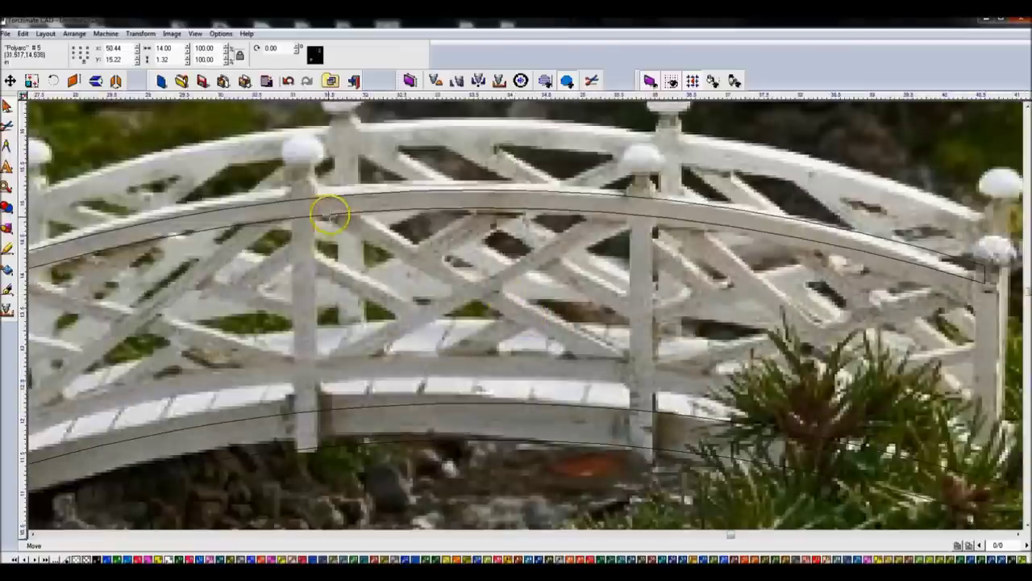
Draw a 0.25 × 3.69 rectangle up the post left of centre, from deck to cap.
left_click(8, 246)
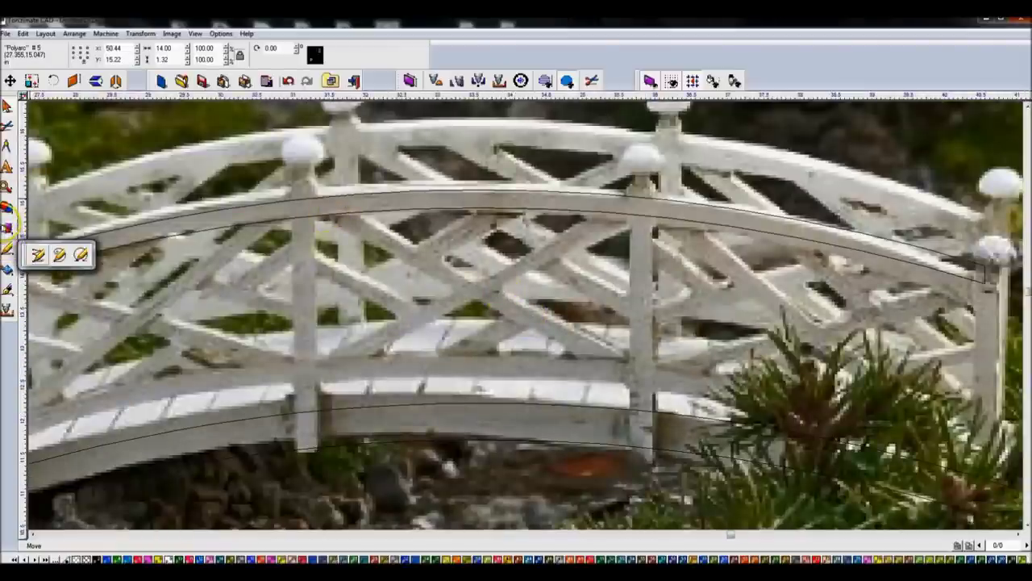
left_click(7, 208)
left_click(78, 232)
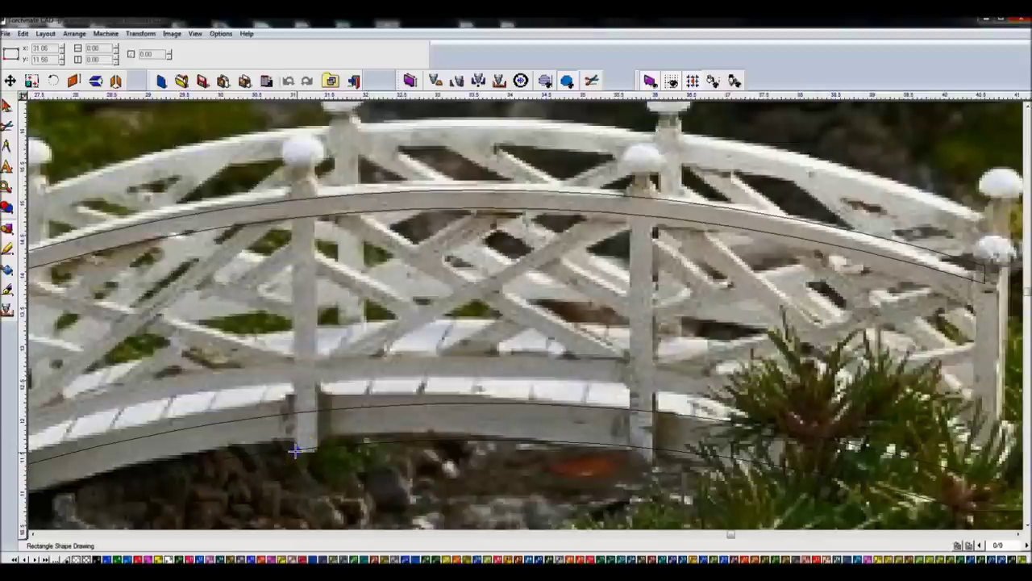
left_click_drag(296, 407, 314, 182)
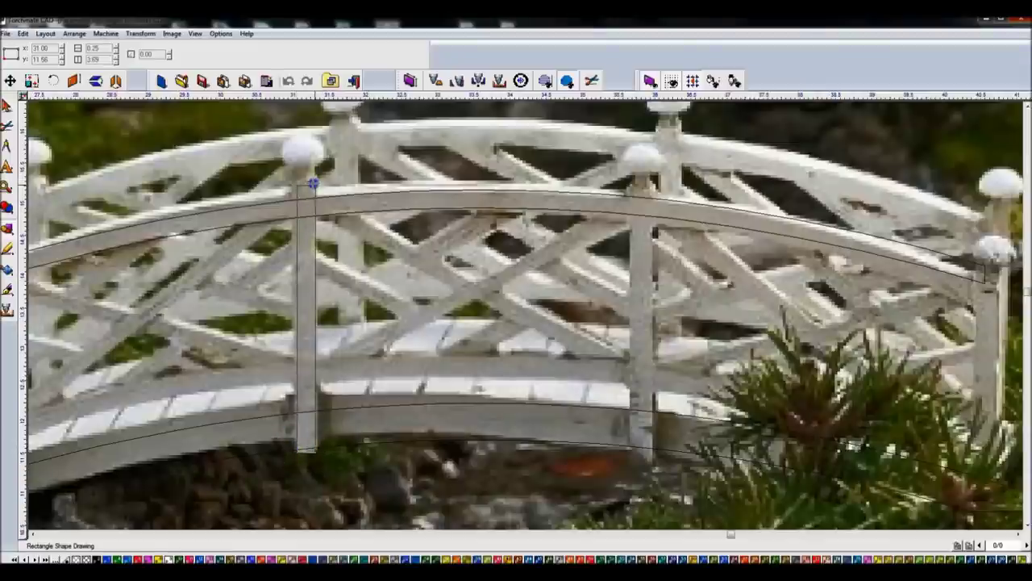
left_click(313, 183)
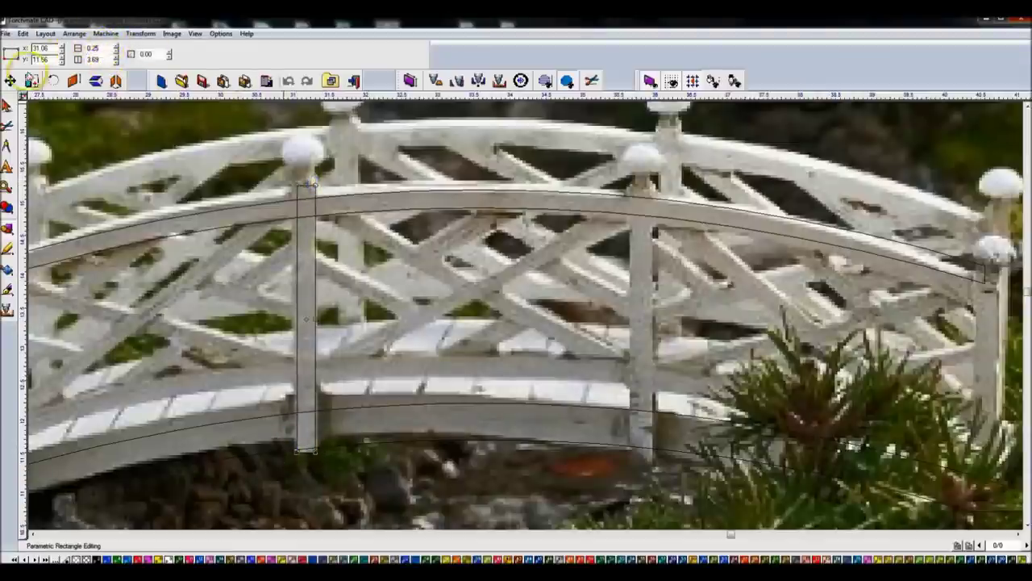
Nudge the post rectangle slightly left and switch to the Circle tool.
left_click(6, 105)
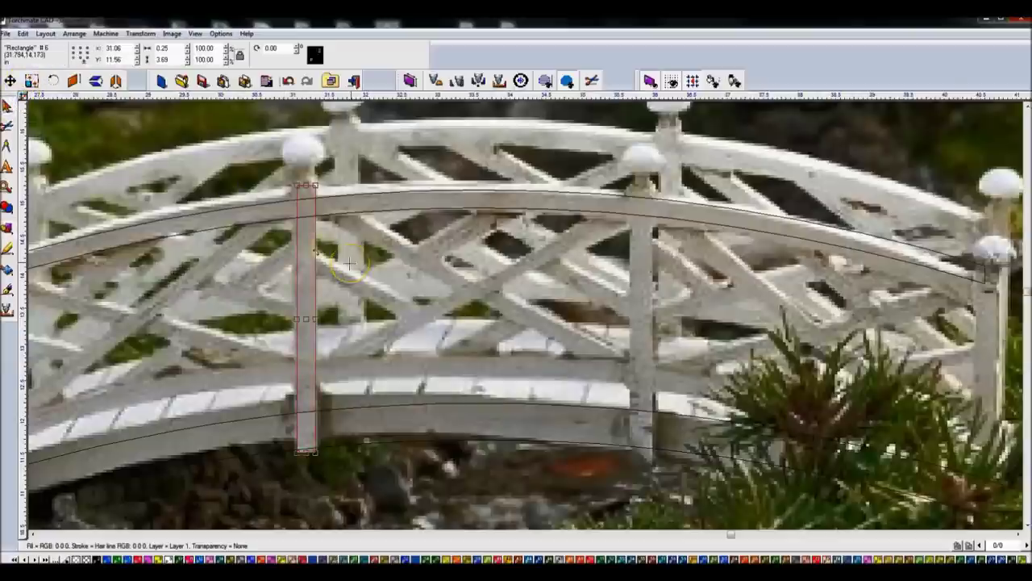
key("Left")
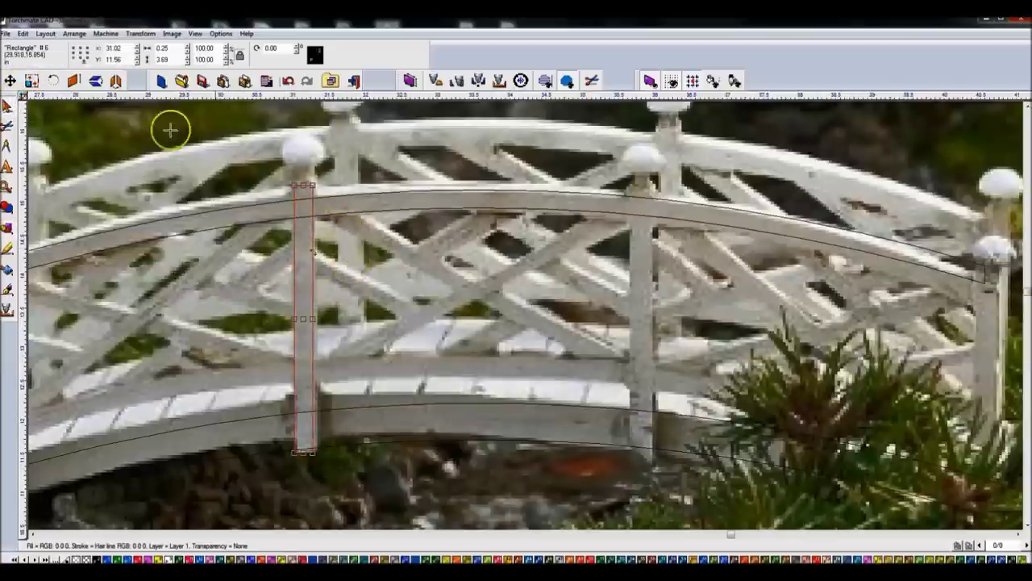
left_click(6, 228)
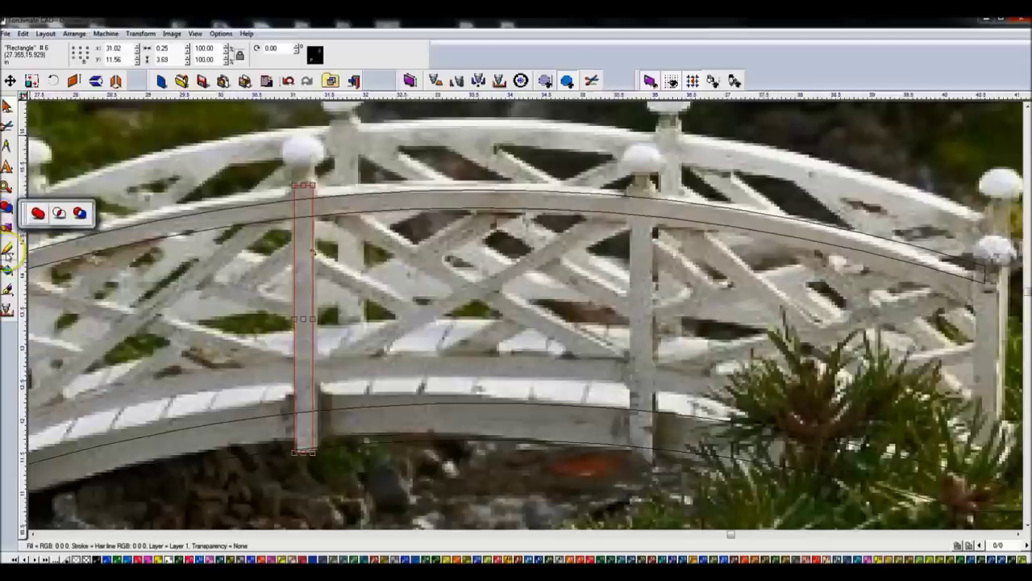
left_click(38, 233)
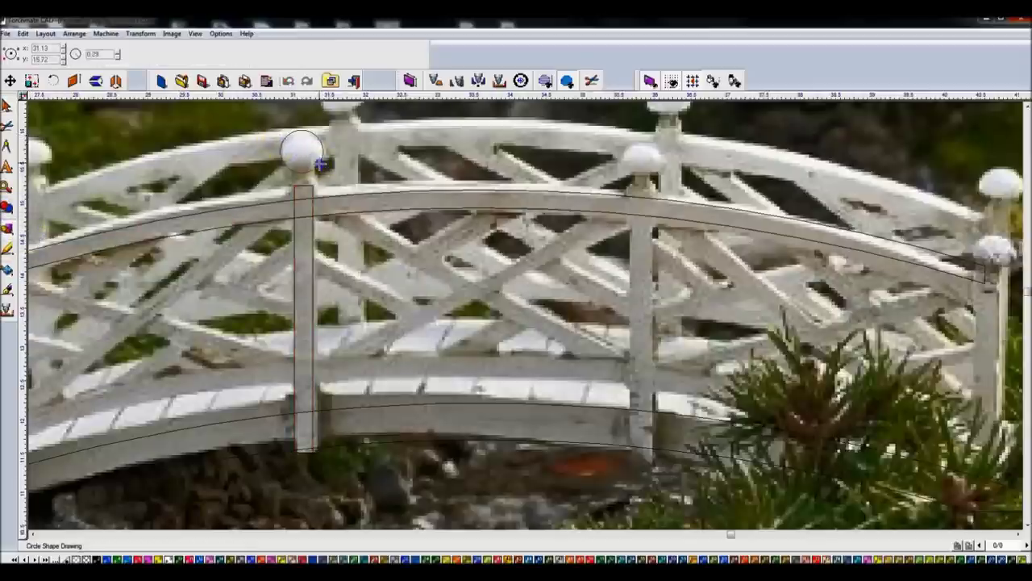
Draw a 0.60 circle over the round cap of the post right of centre.
left_click_drag(280, 130, 322, 172)
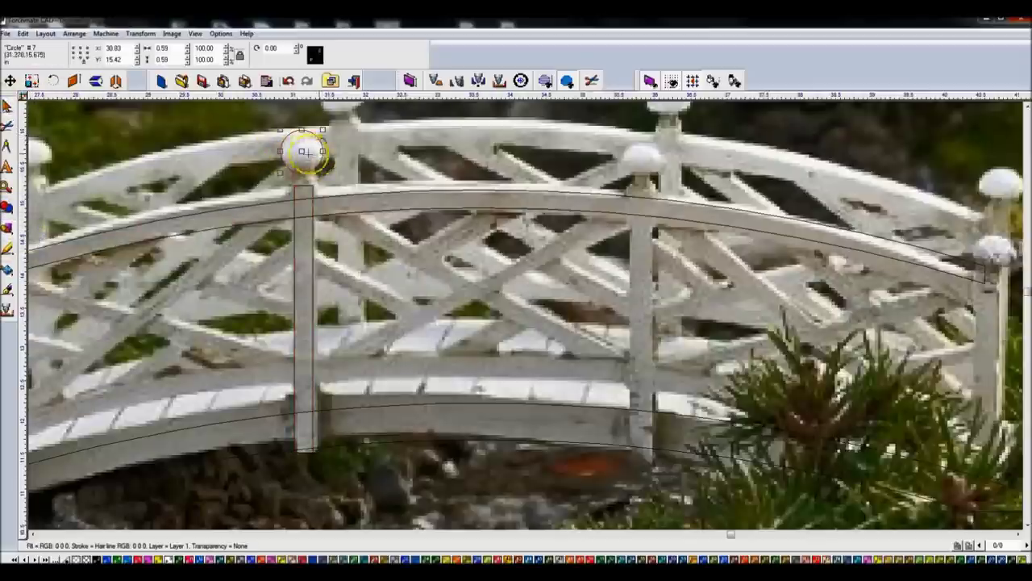
left_click_drag(304, 152, 425, 210)
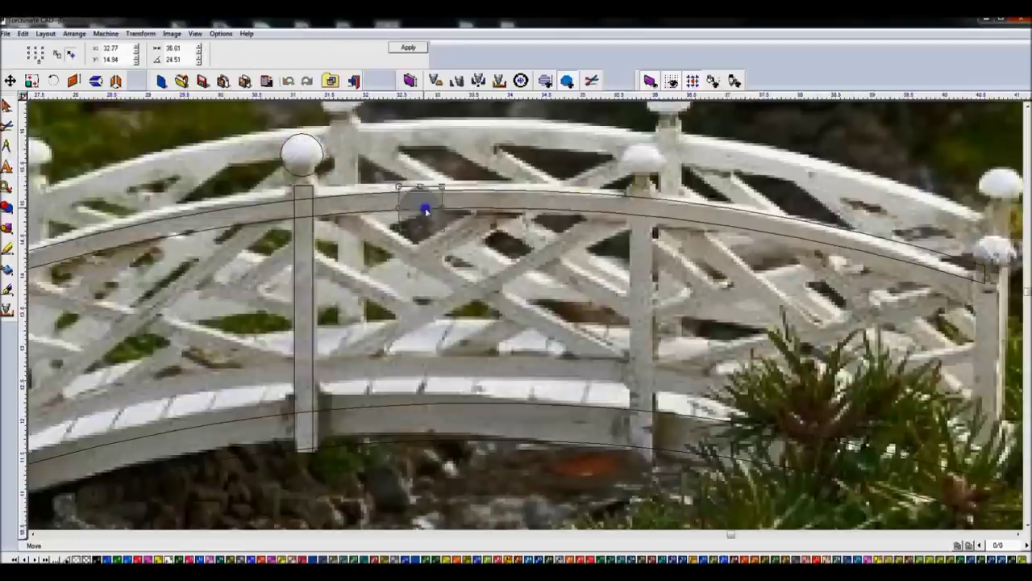
mouse_move(425, 209)
left_mouse_down()
mouse_move(629, 189)
mouse_move(642, 167)
left_mouse_up()
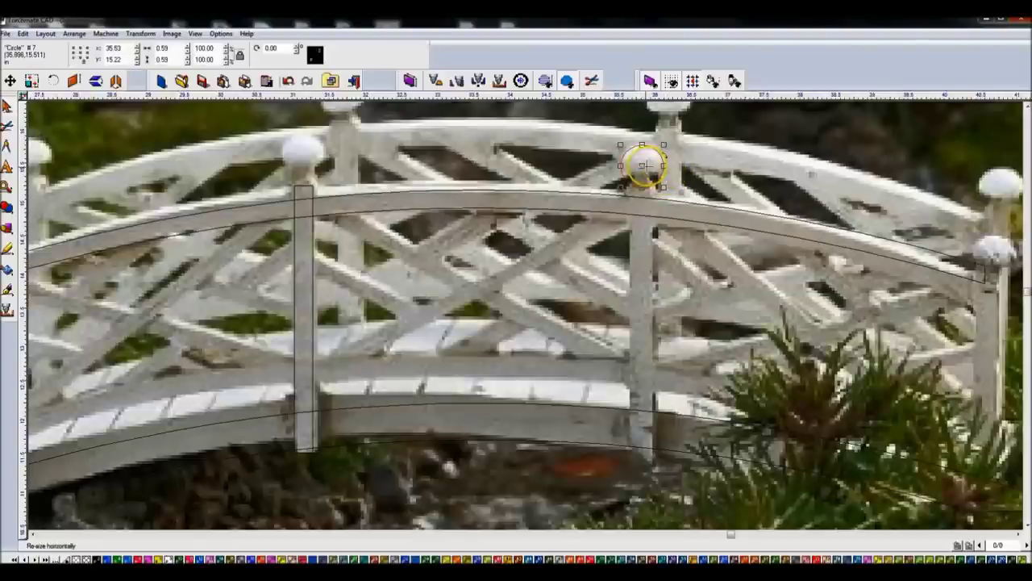
left_click(176, 48)
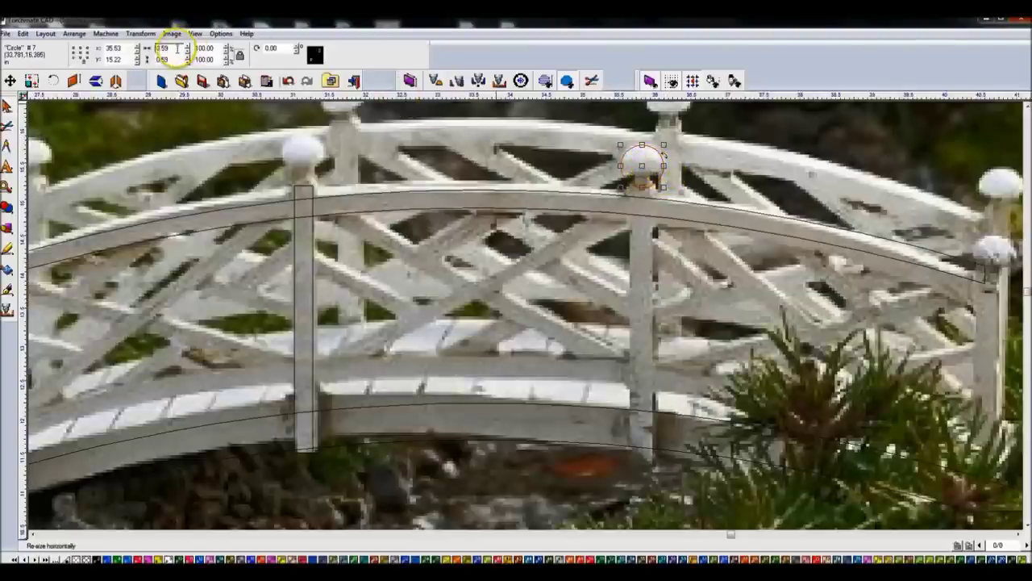
type("0.6")
left_click(8, 105)
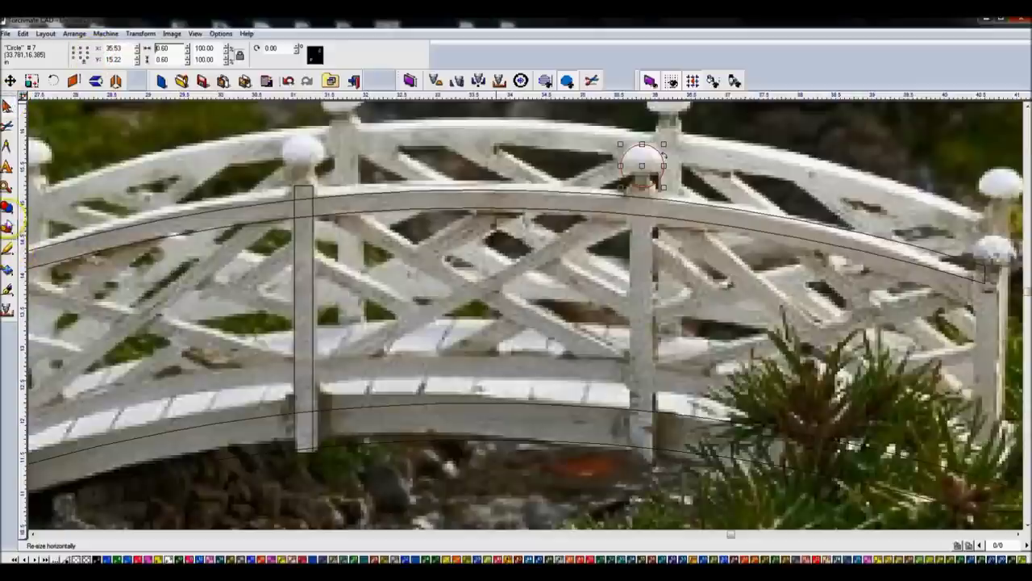
Choose the Rectangle tool from the basic shapes flyout.
left_click(8, 249)
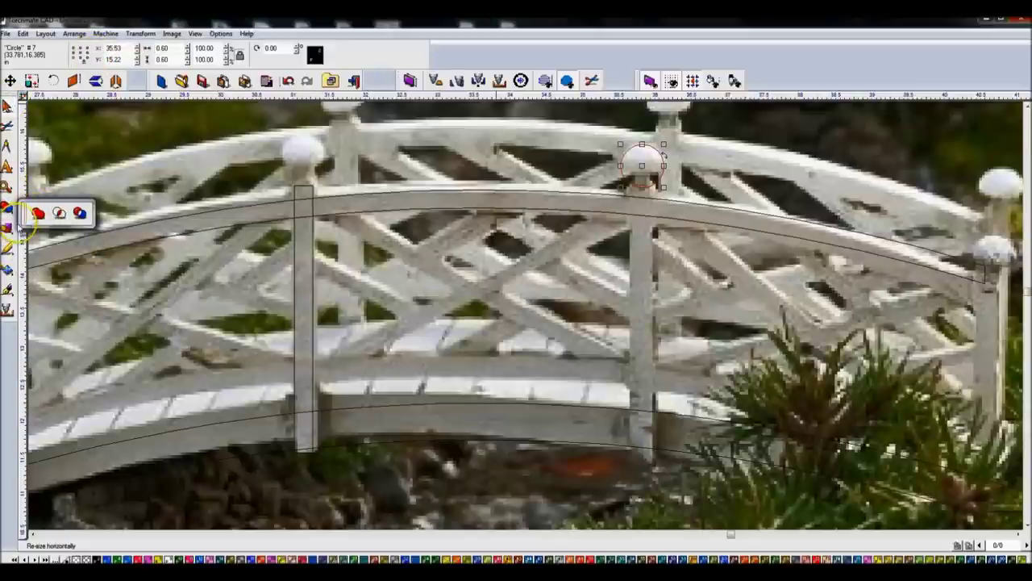
left_click(9, 228)
left_click(80, 234)
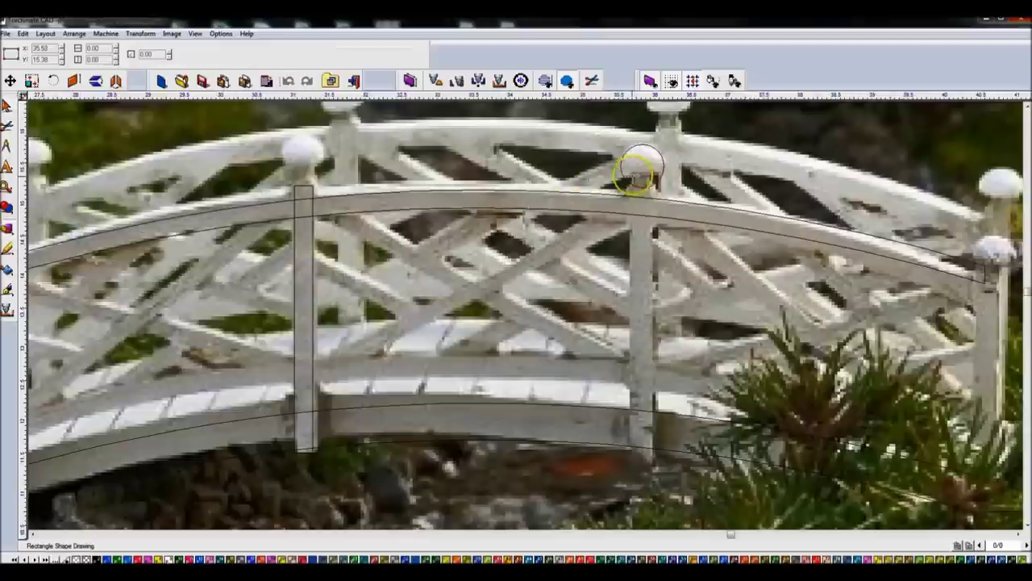
Draw a 0.16 × 0.32 rectangle over the neck beneath the post's cap.
left_click_drag(636, 176, 656, 198)
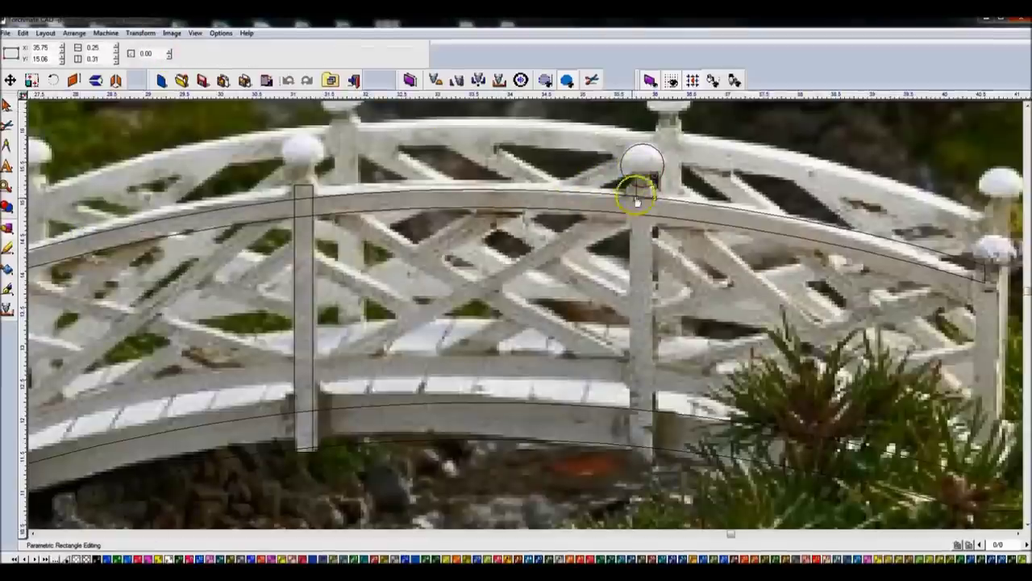
left_click(650, 186)
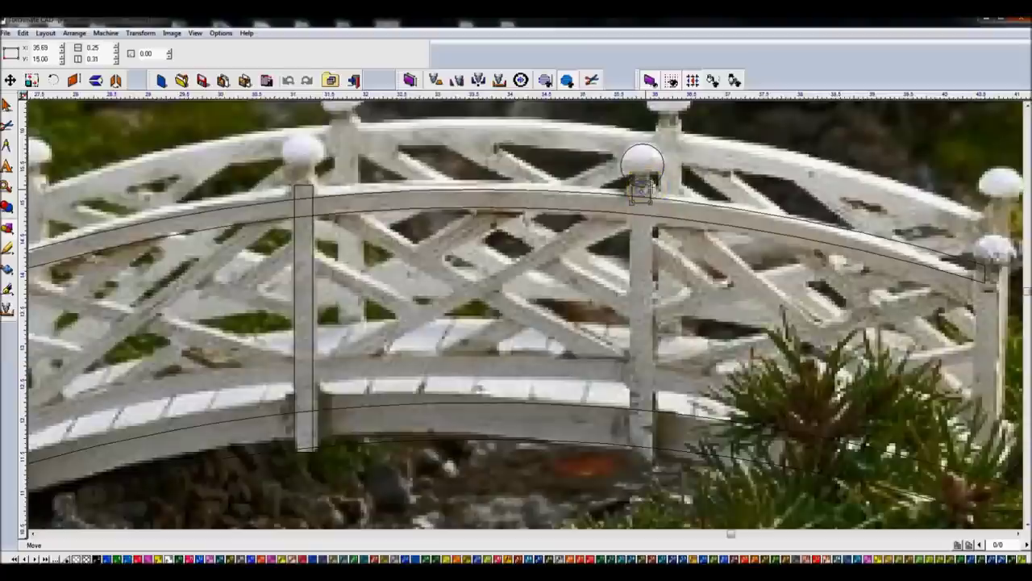
left_click(103, 49)
double_click(105, 48)
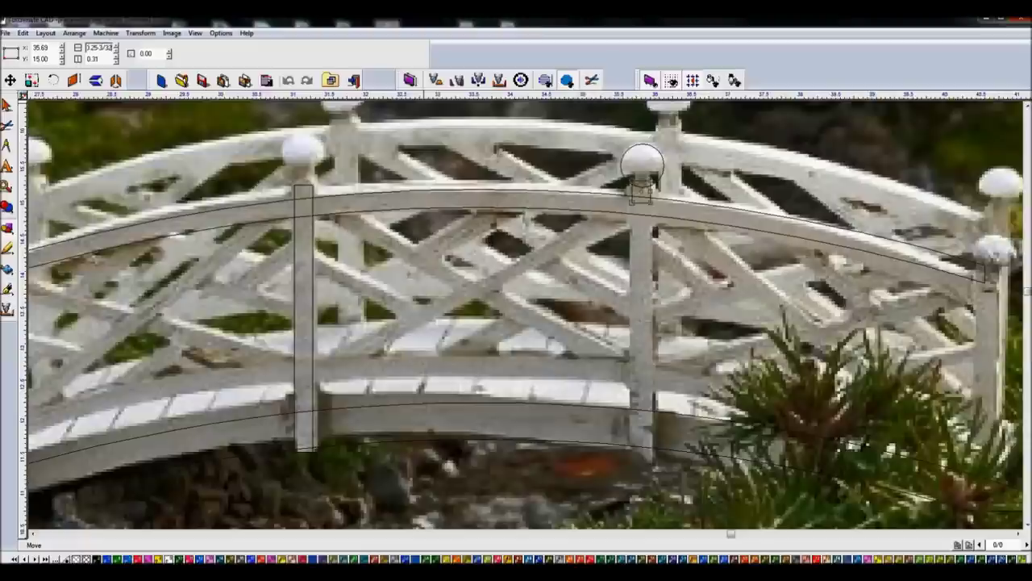
Open the cap circle's nodes for editing.
left_click(6, 104)
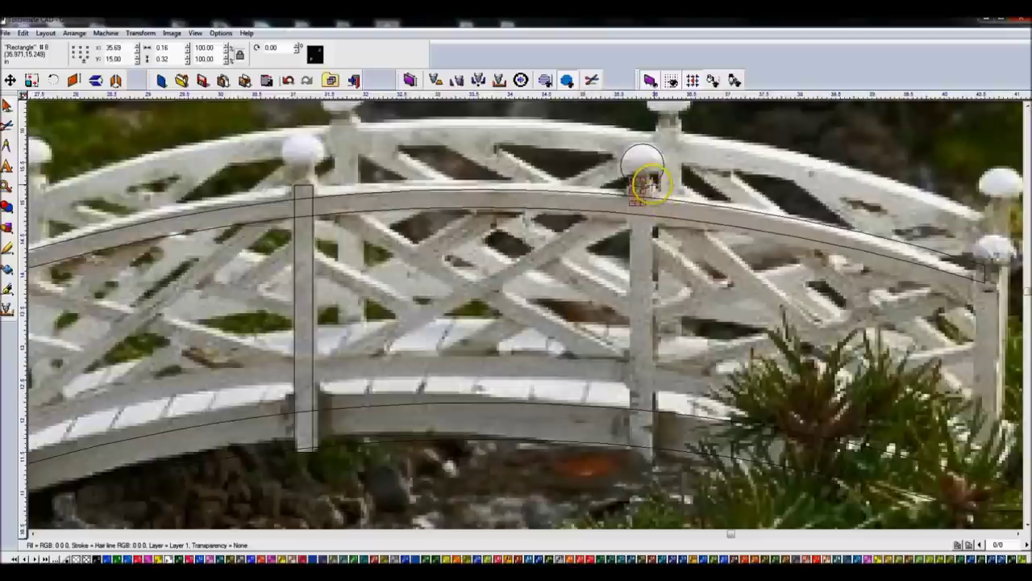
left_click(652, 183, "shift")
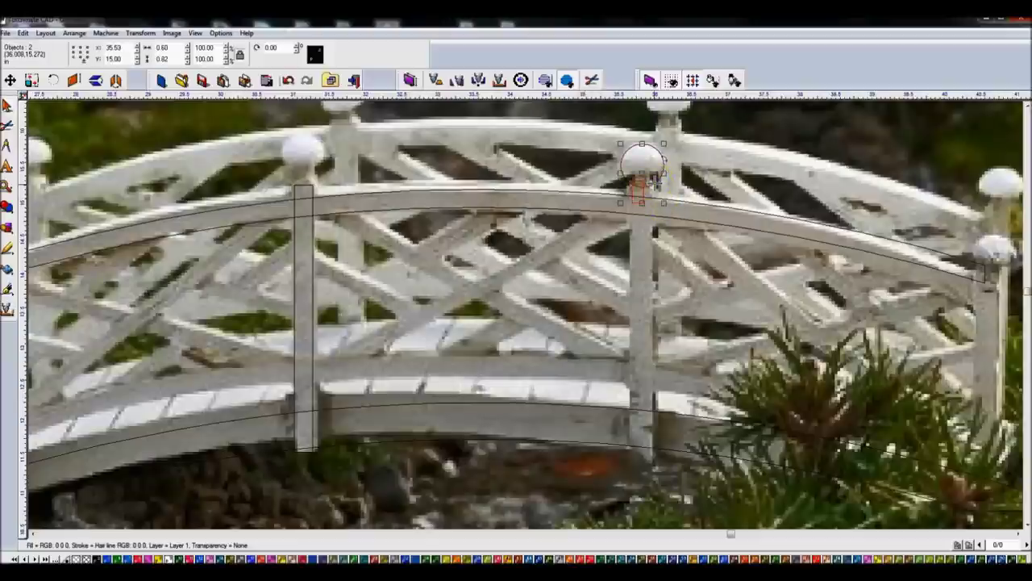
left_click(724, 184)
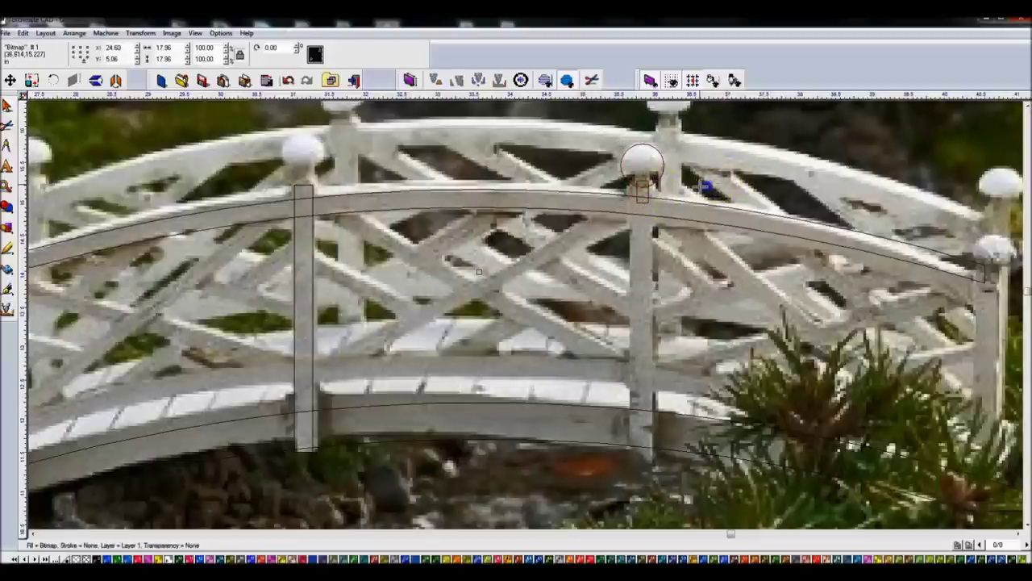
double_click(655, 181)
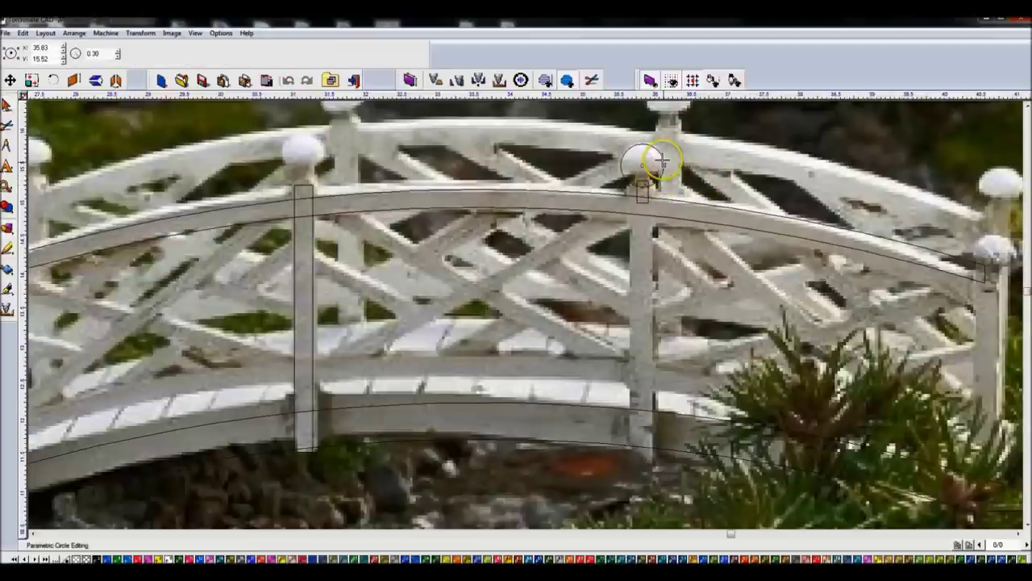
left_click(7, 105)
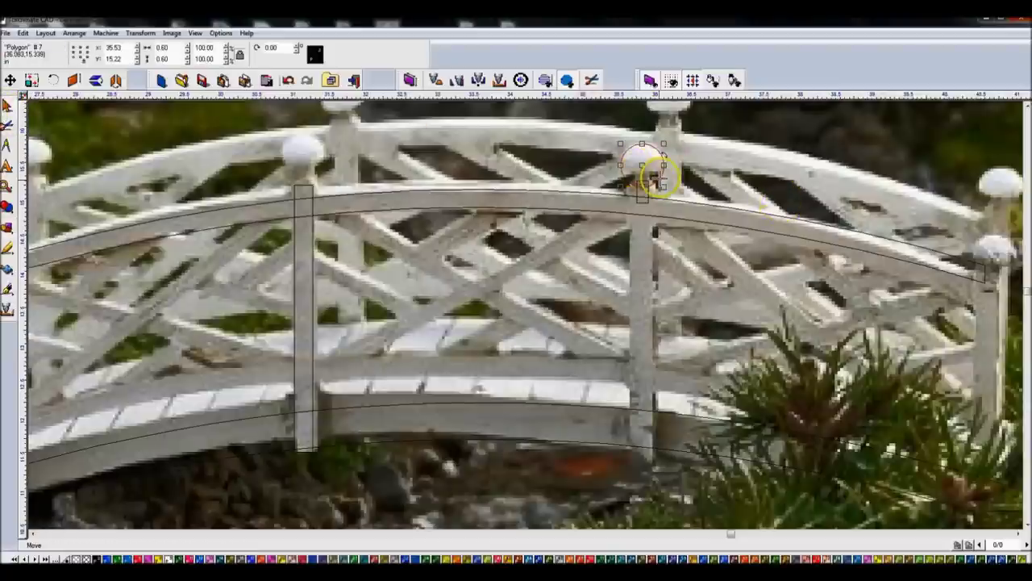
double_click(652, 179)
Delete the circle's lower nodes to form a half-dome and stretch the neck rectangle up to it.
scroll(651, 179, "up", 1)
scroll(508, 312, "up", 1)
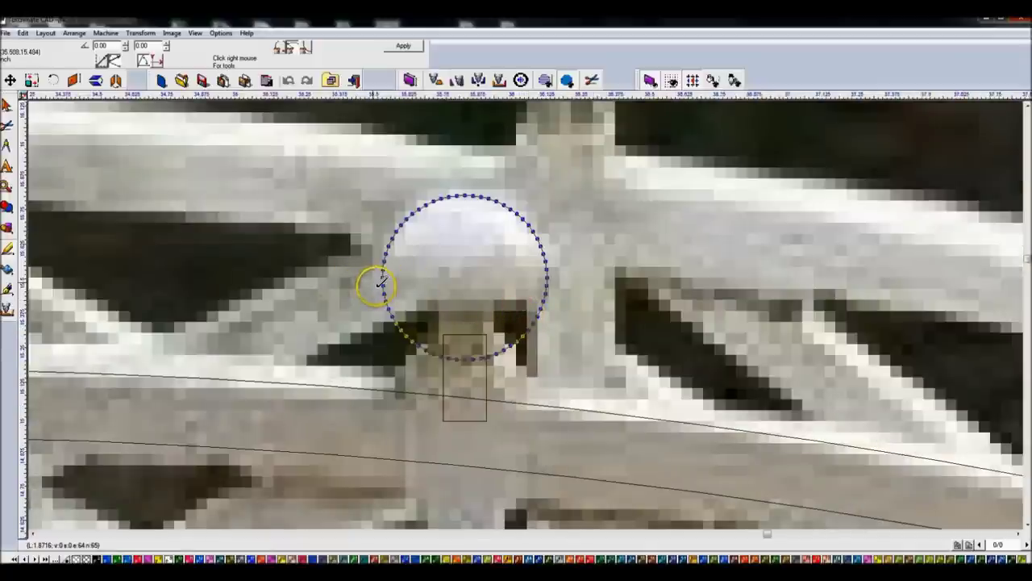
left_click_drag(468, 282, 591, 363)
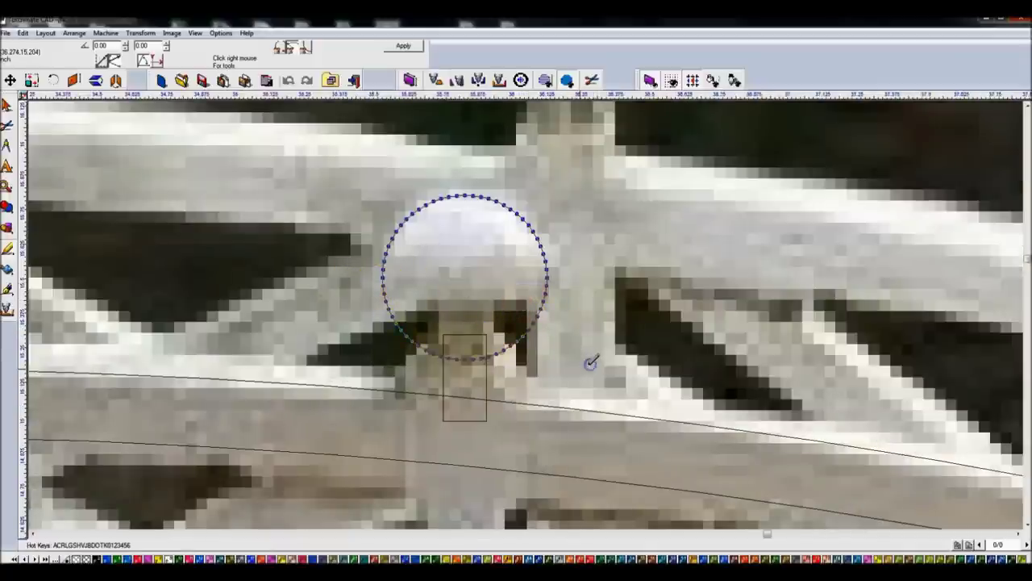
key("Delete")
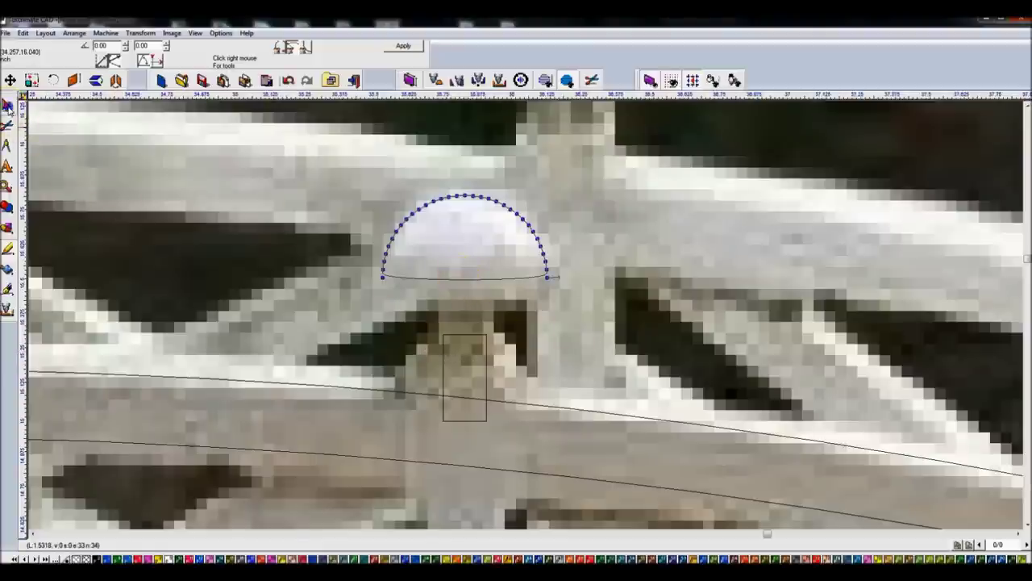
left_click(6, 105)
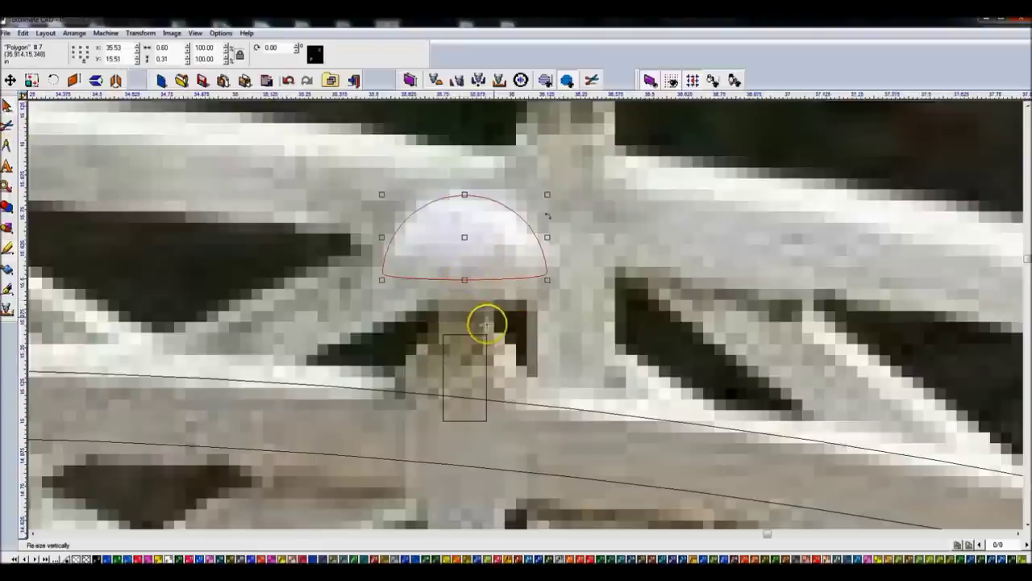
scroll(535, 318, "down", 2)
left_click(512, 322)
left_click_drag(512, 322, 512, 282)
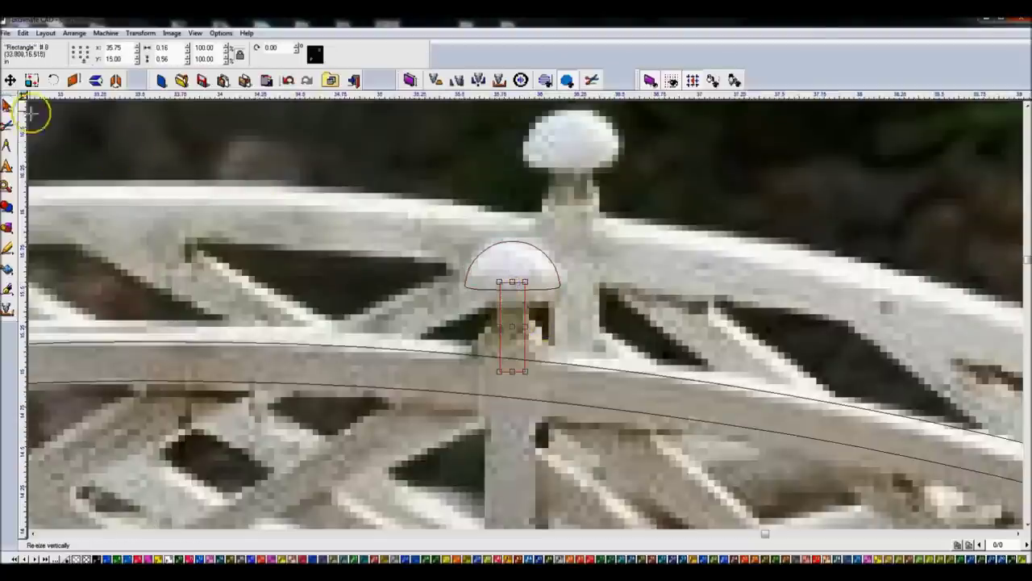
Centre the dome on the left-centre post and nudge it up slightly.
left_click(508, 241, "shift")
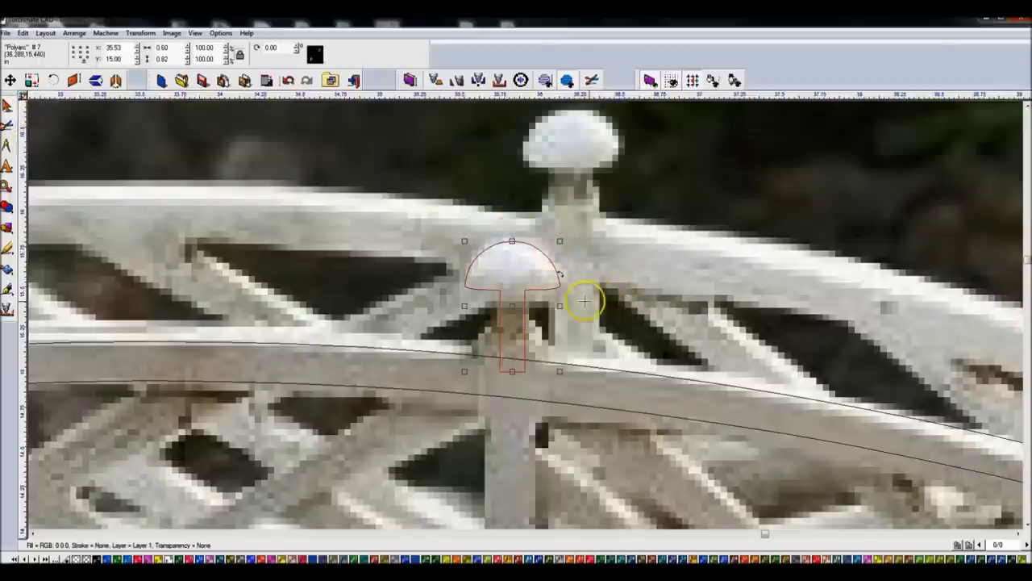
scroll(557, 306, "down", 3)
left_click(253, 323, "shift")
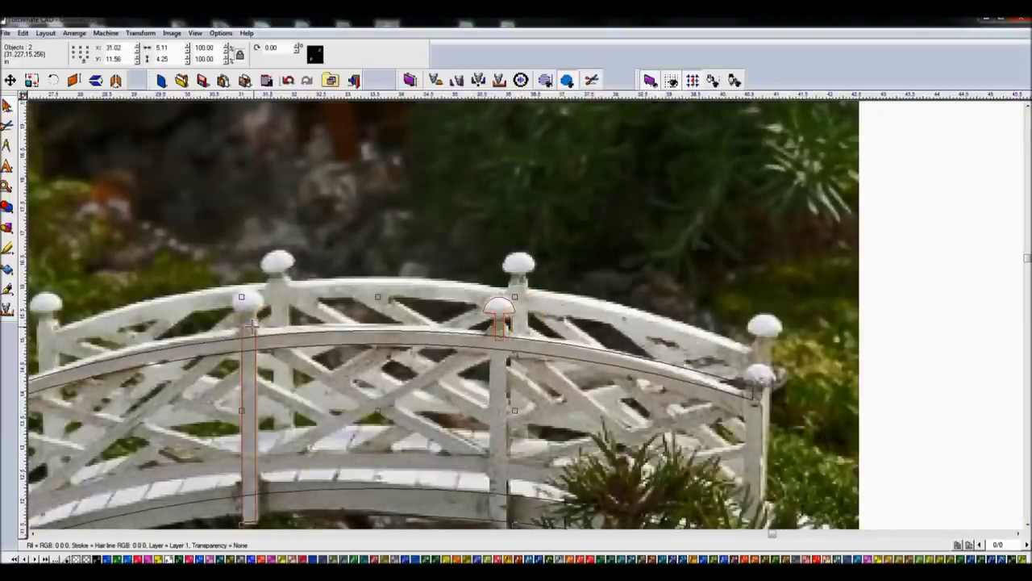
key("c")
left_click(250, 323, "shift")
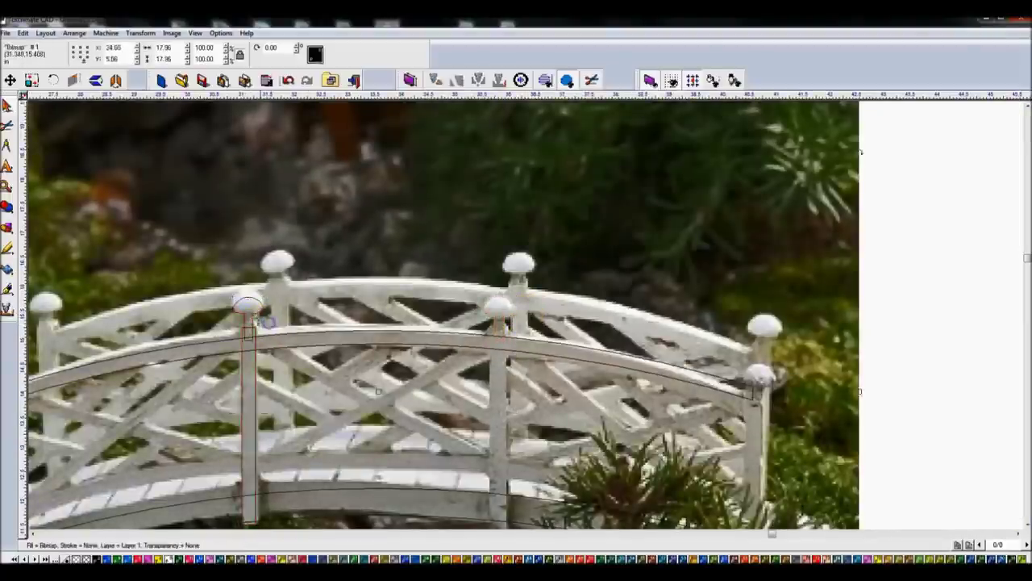
key("Up")
key("Up")
key("Up")
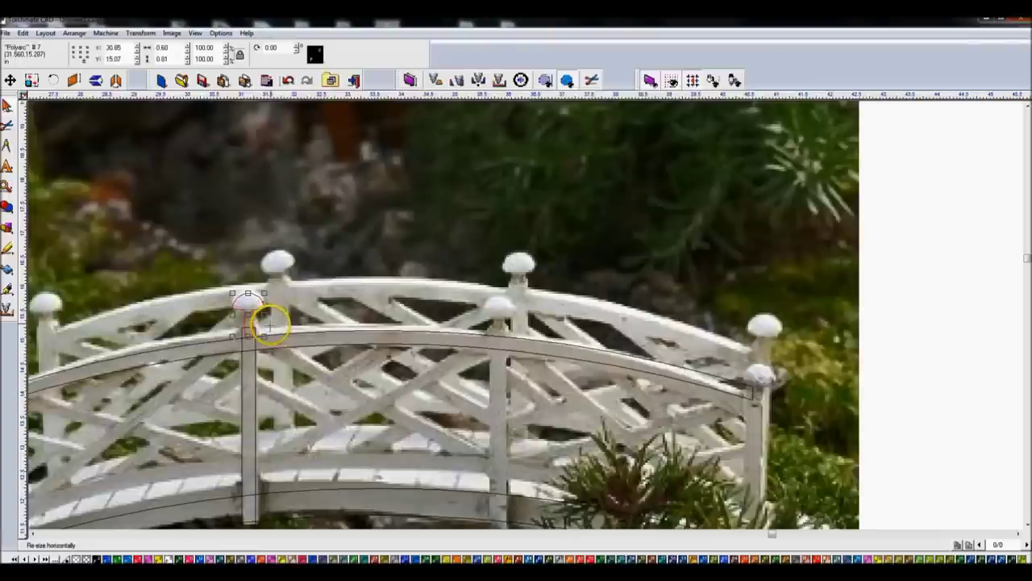
left_click(271, 325)
scroll(269, 330, "down", 2)
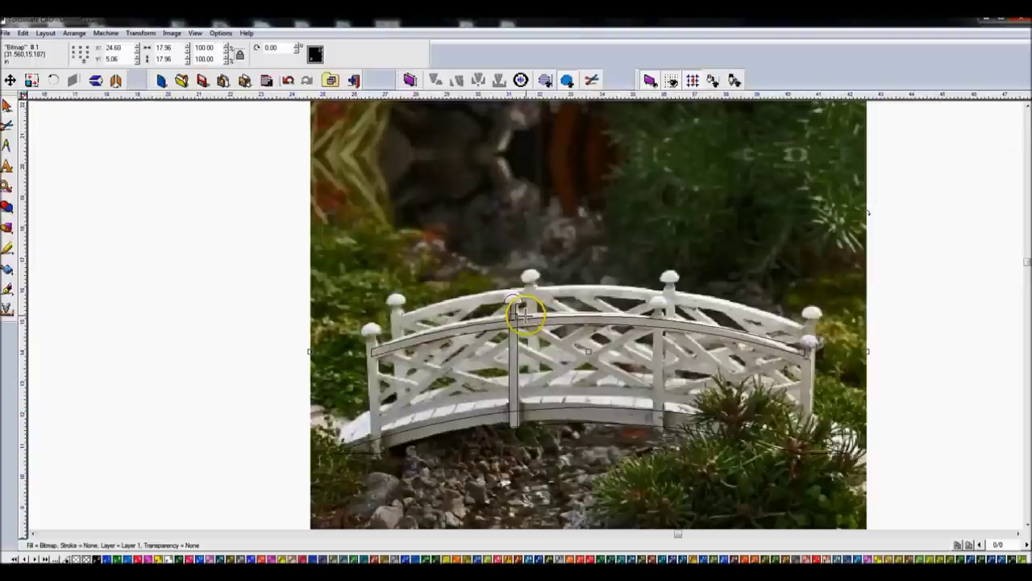
scroll(526, 330, "up", 2)
scroll(527, 312, "up", 2)
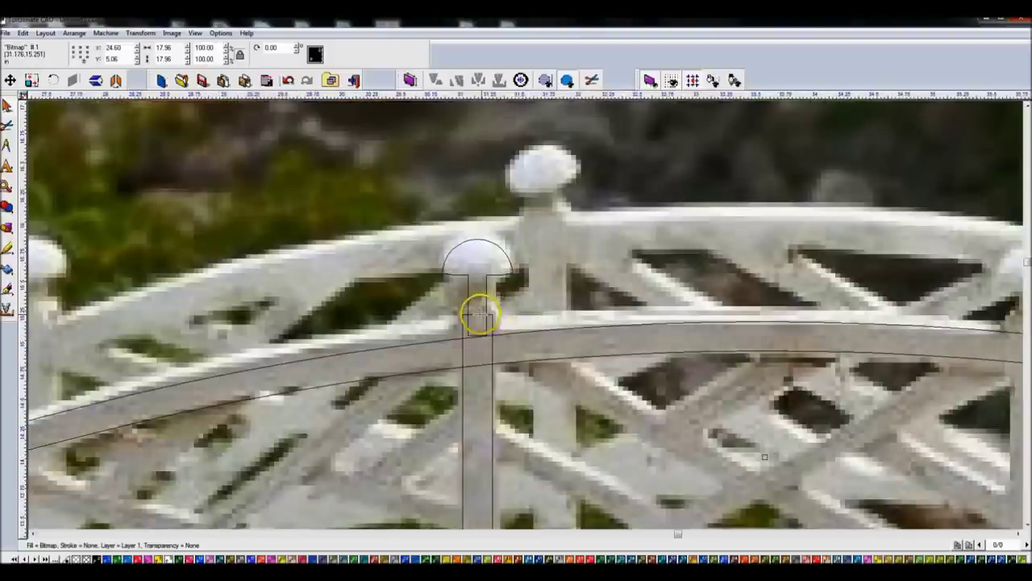
Stretch the left-centre post rectangle to 0.25 × 3.81 inches so it reaches the dome cap.
left_click(479, 315)
left_click_drag(478, 315, 479, 310)
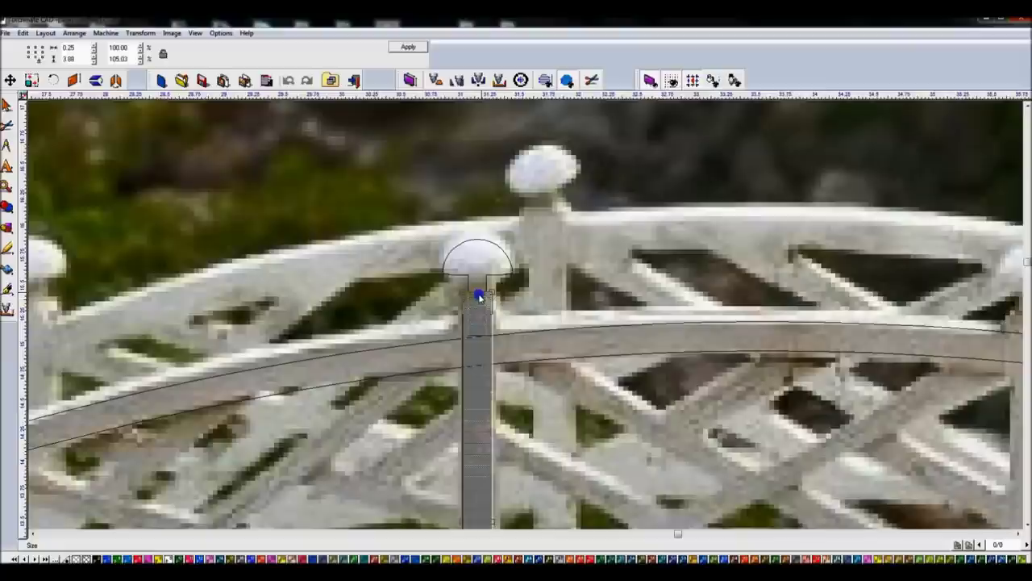
left_click_drag(479, 299, 479, 300)
left_click(485, 265)
left_click(465, 347)
scroll(583, 299, "down", 2)
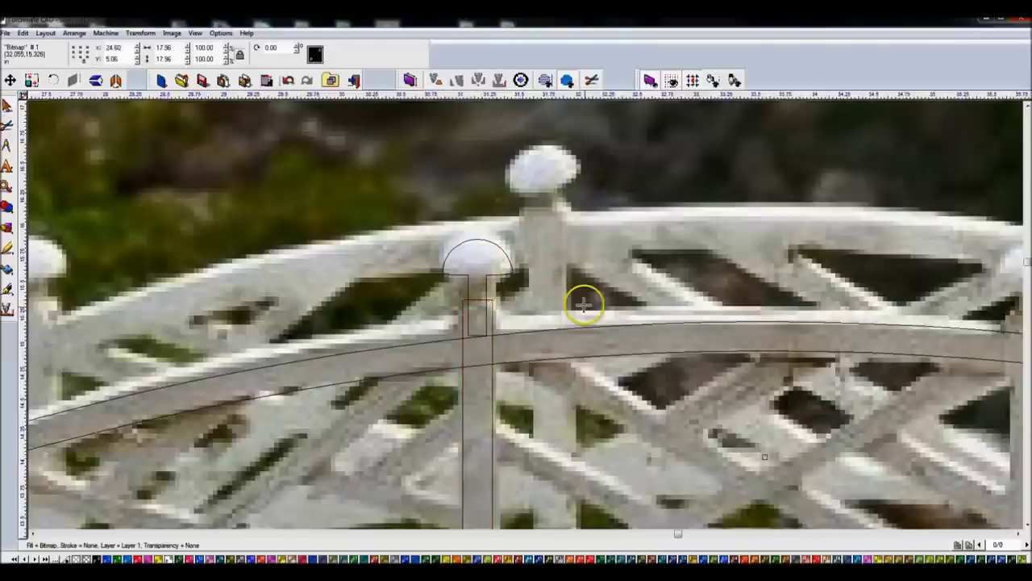
scroll(583, 299, "down", 3)
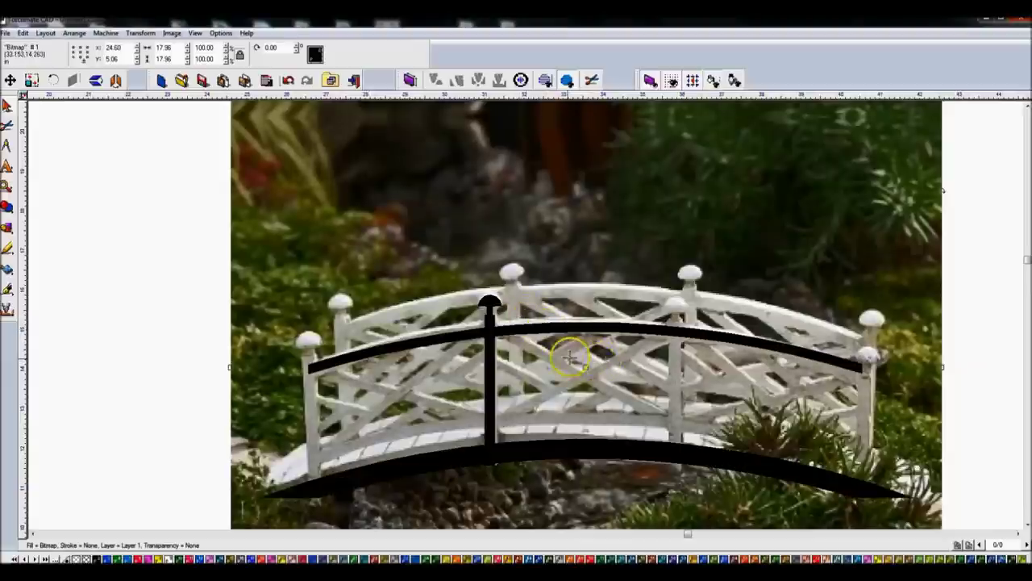
Nudge the dome cap down slightly onto the post.
scroll(569, 352, "up", 1)
scroll(452, 266, "up", 1)
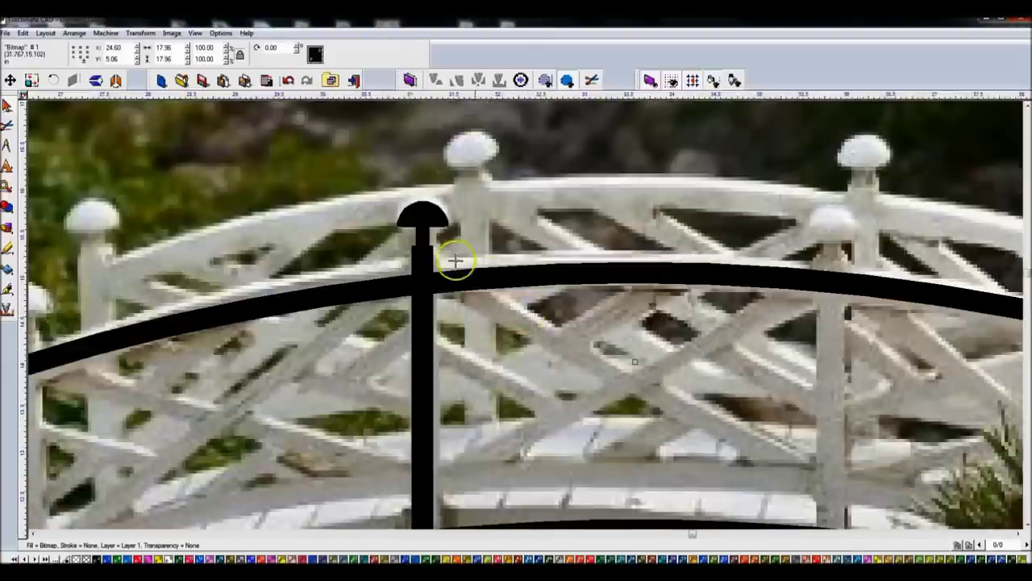
left_click(428, 223)
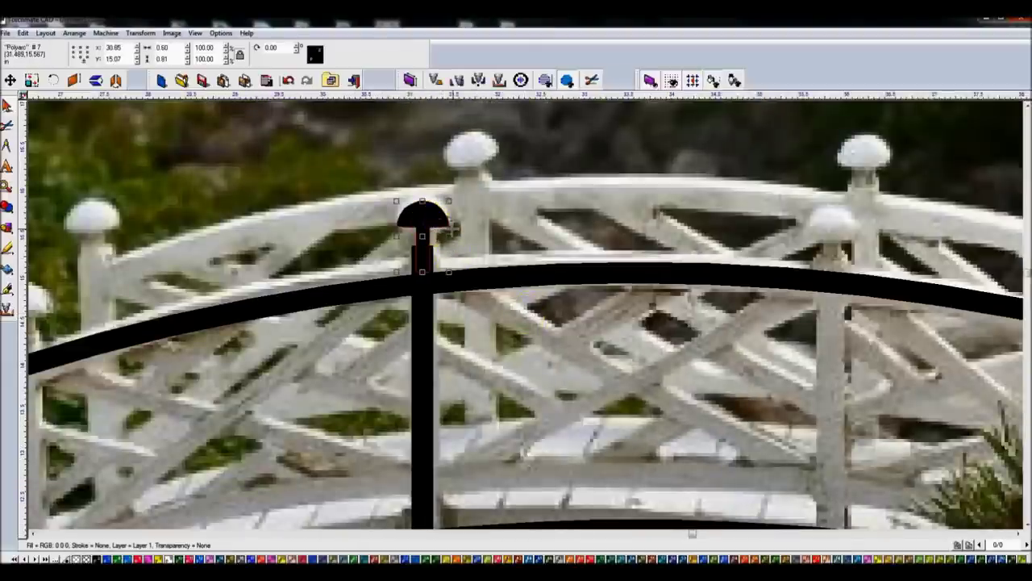
key("Down")
key("Down")
key("Down")
key("Down")
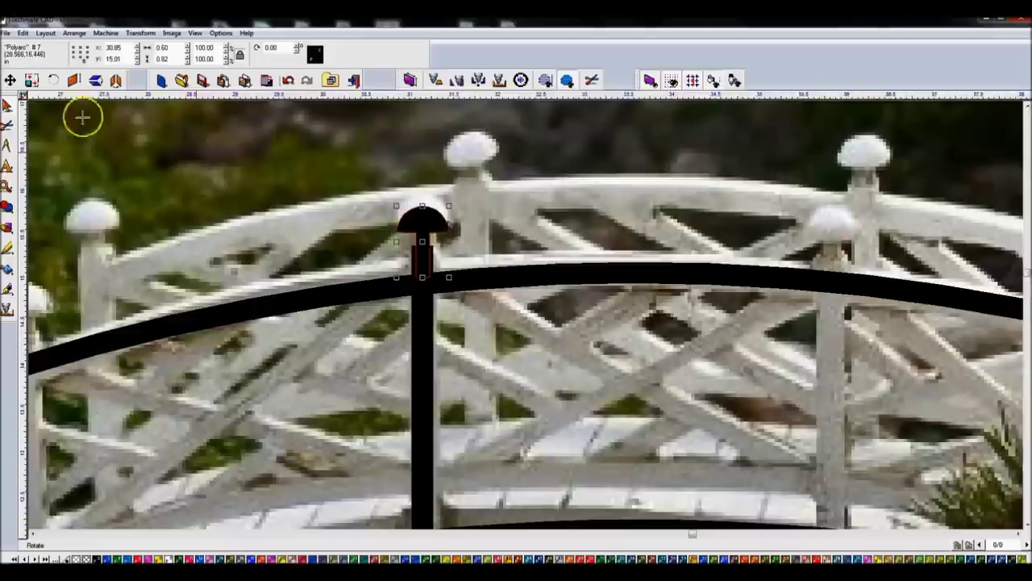
left_click(605, 306)
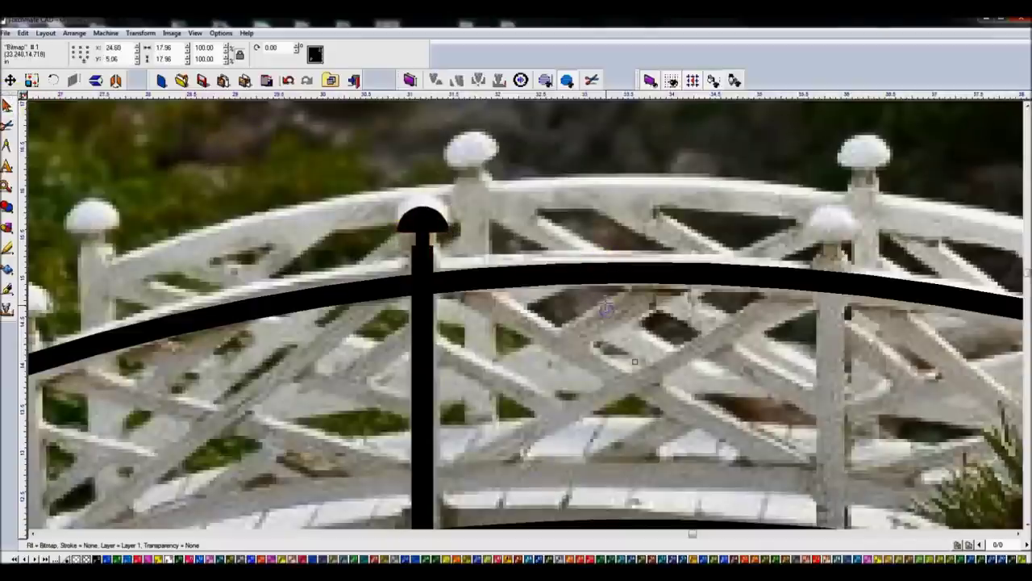
scroll(645, 306, "down", 3)
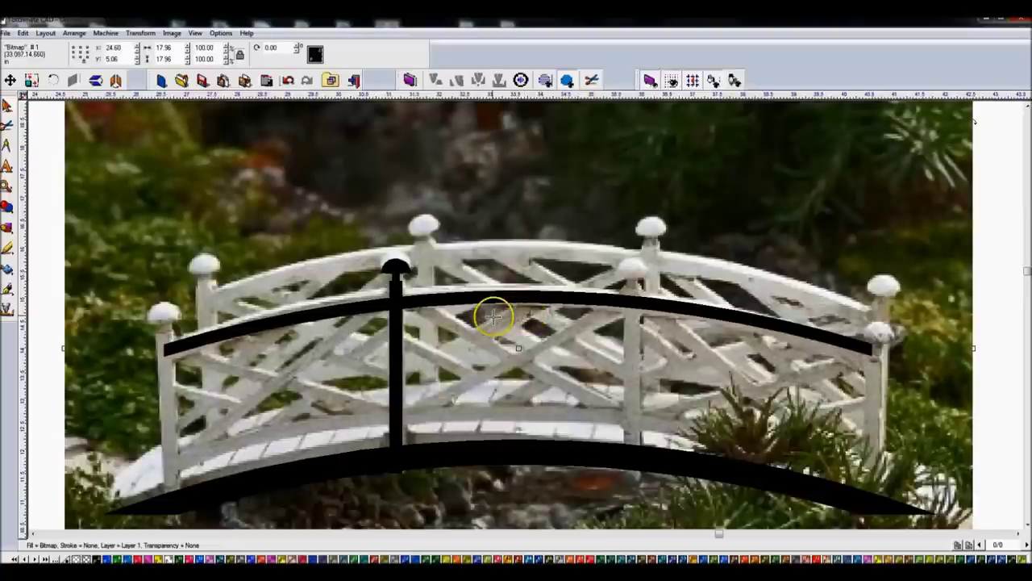
Merge the post and dome cap into one 0.60 × 4.26-inch polyarc.
left_click(396, 297)
left_click(396, 270, "shift")
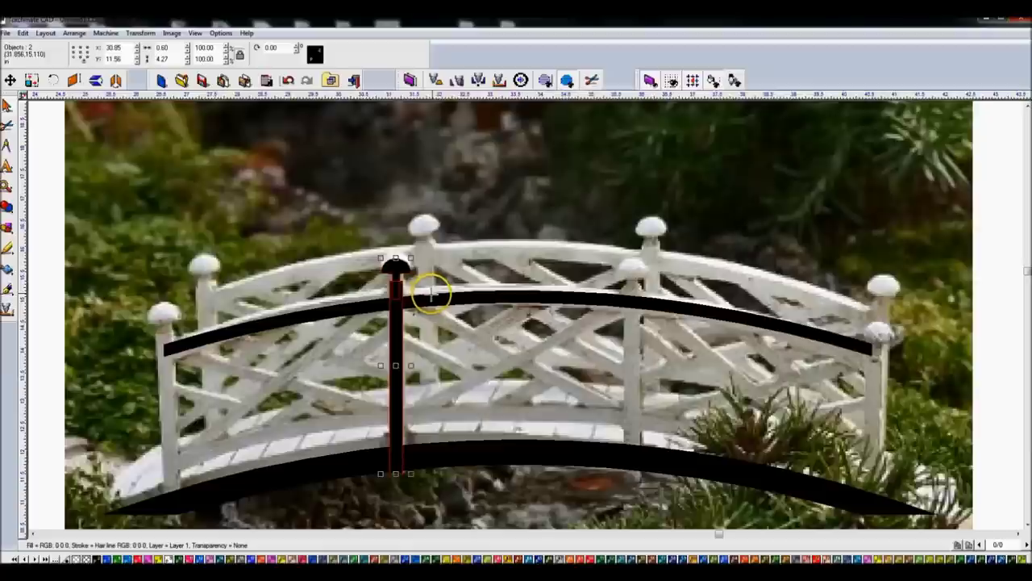
key("ctrl+w")
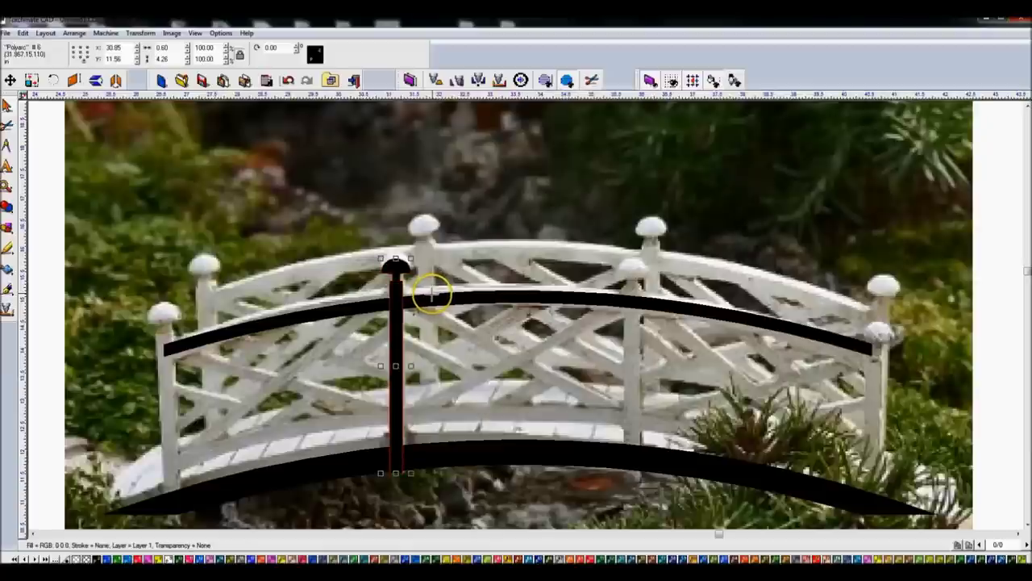
scroll(406, 285, "up", 3)
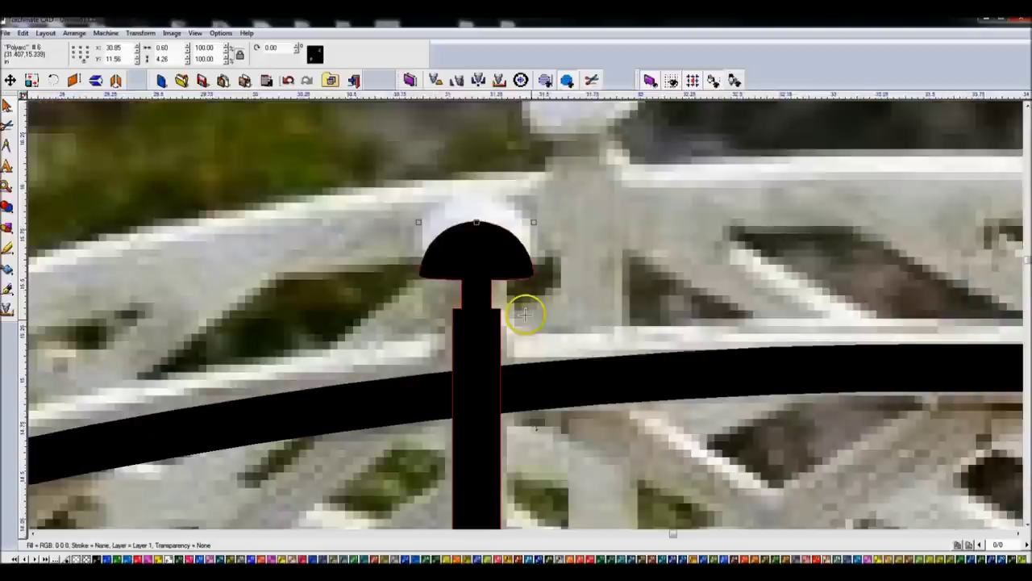
scroll(525, 314, "up", 1)
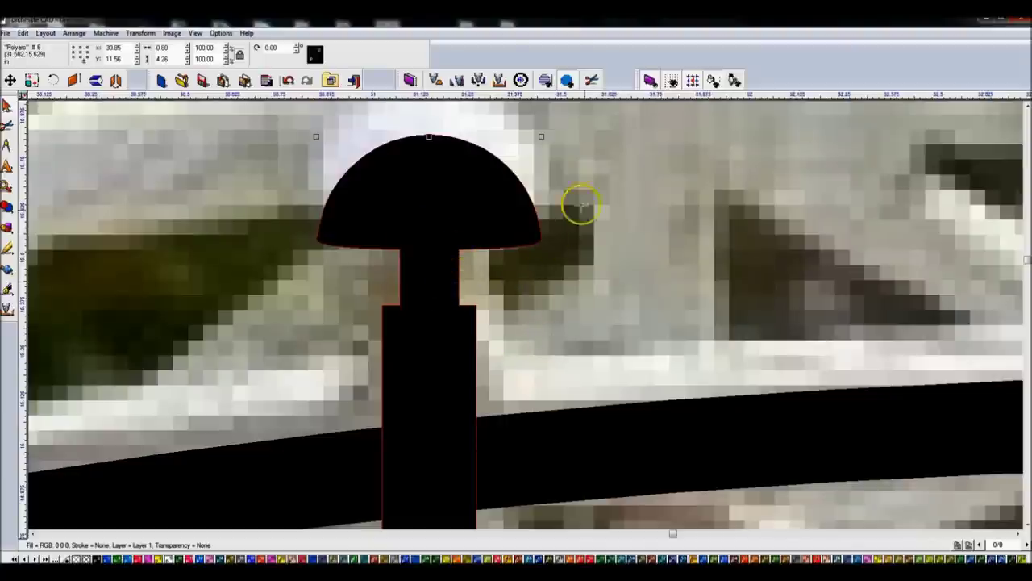
left_click(464, 300)
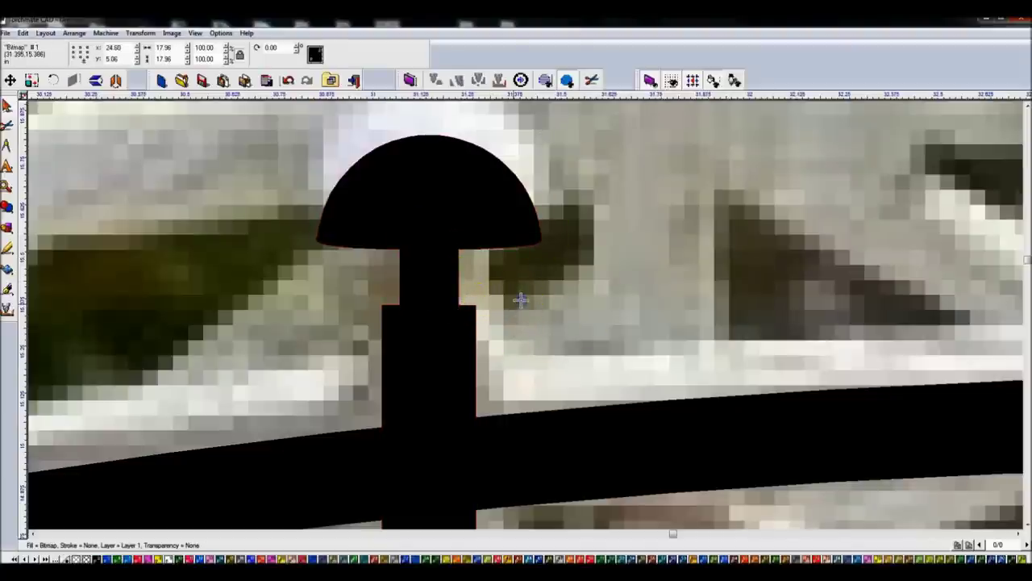
scroll(524, 306, "down", 1)
scroll(533, 316, "down", 2)
scroll(528, 315, "up", 1)
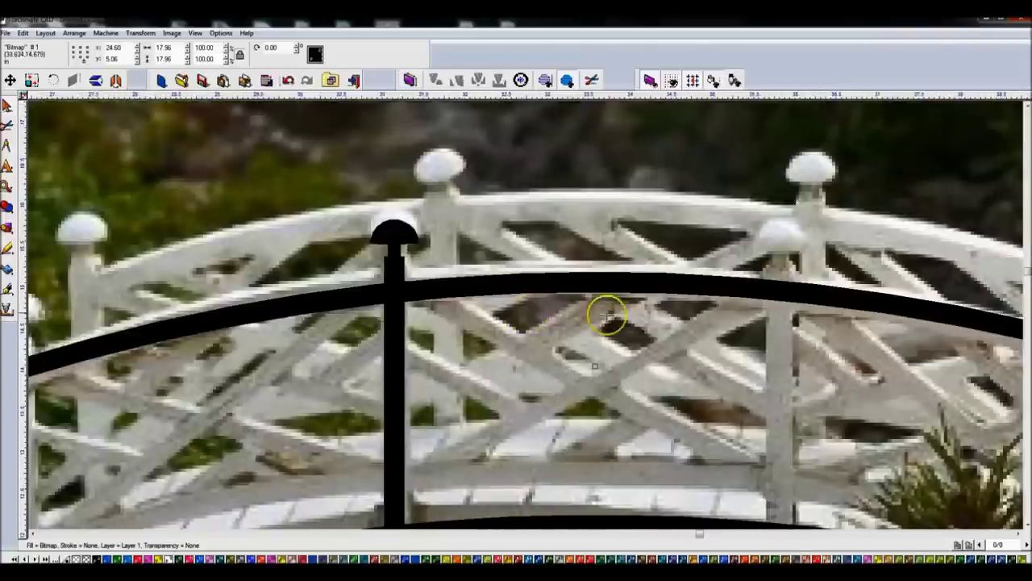
scroll(613, 313, "down", 1)
left_click(342, 338)
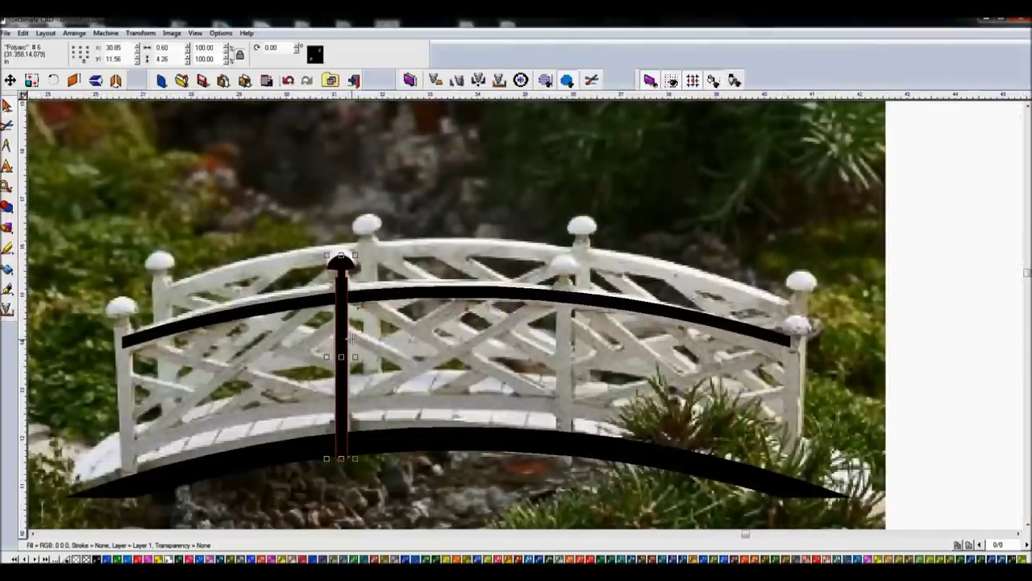
Duplicate the domed post onto the right-centre bridge post and align the two posts.
key("ctrl+d")
left_click_drag(387, 290, 563, 337)
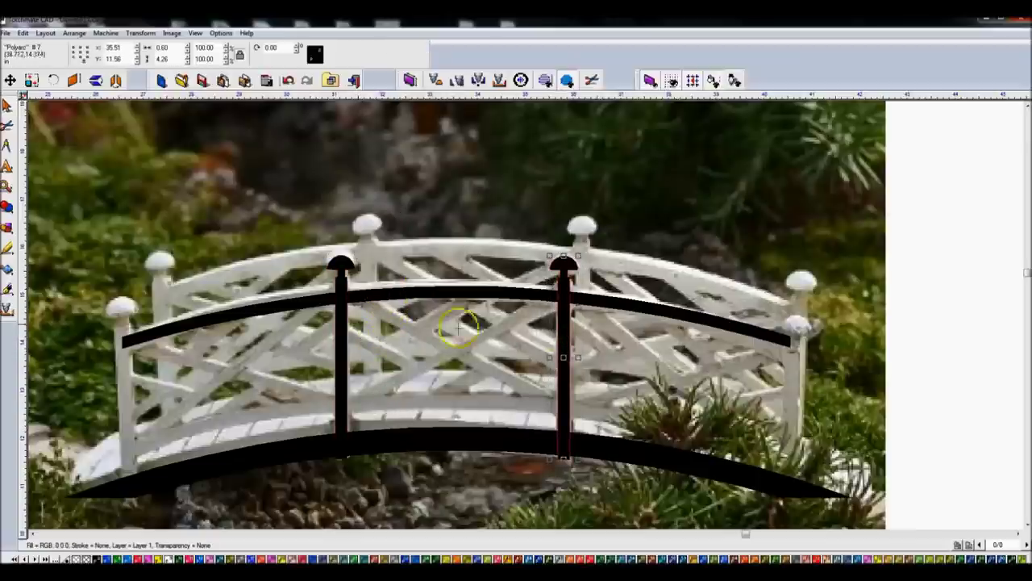
left_click(342, 325, "shift")
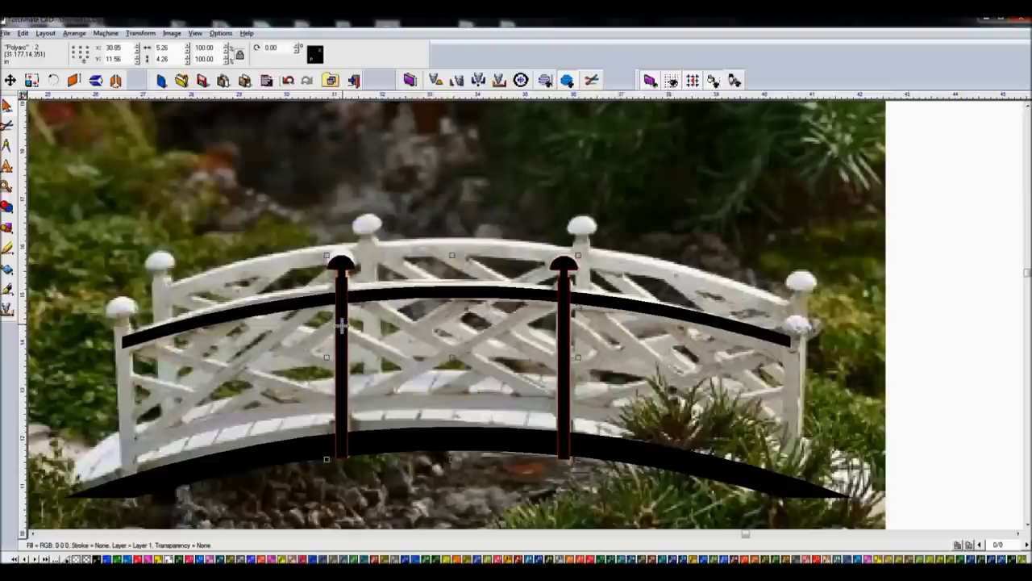
left_click(343, 327)
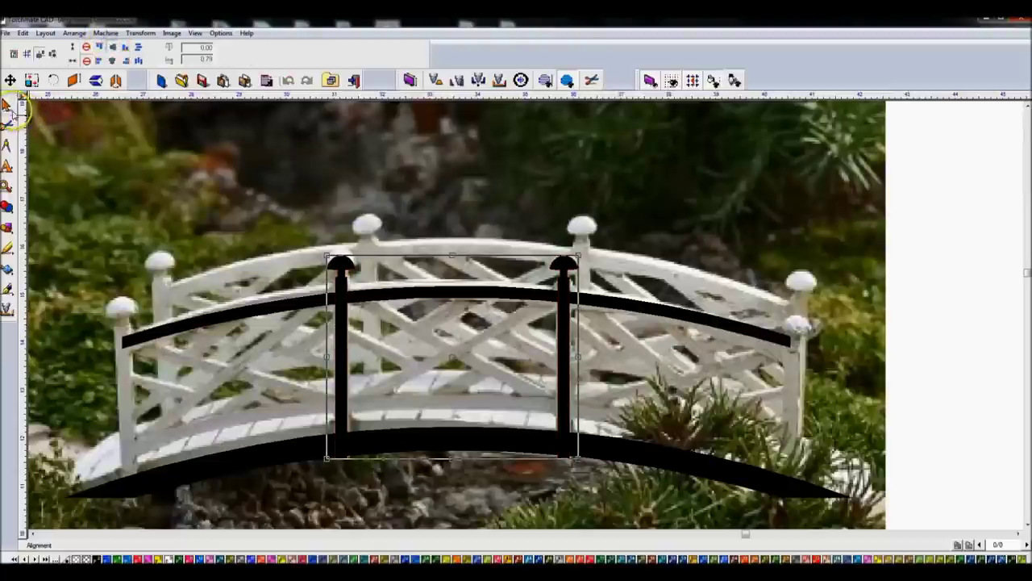
left_click(198, 152)
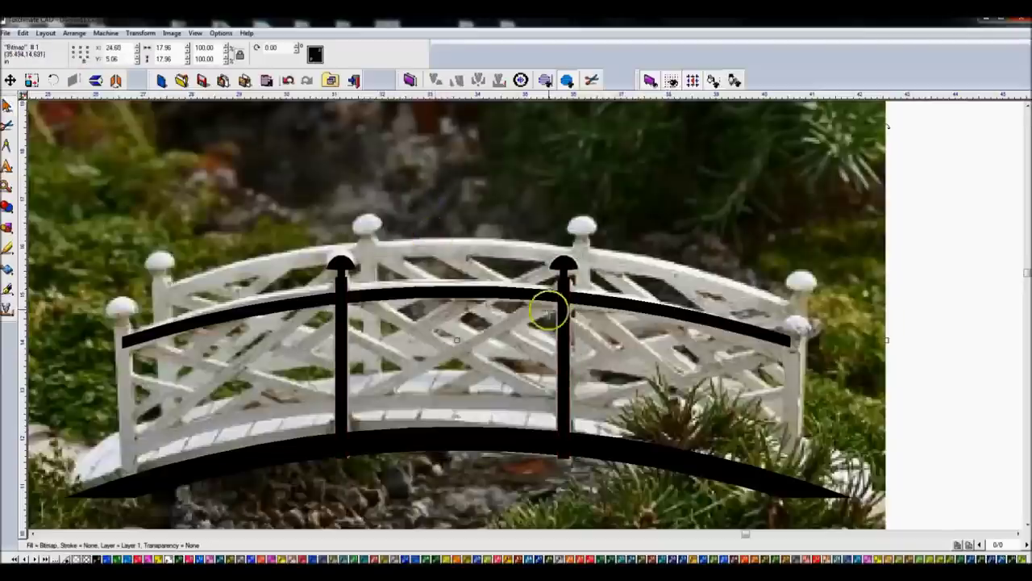
left_click(345, 331)
scroll(493, 323, "down", 5)
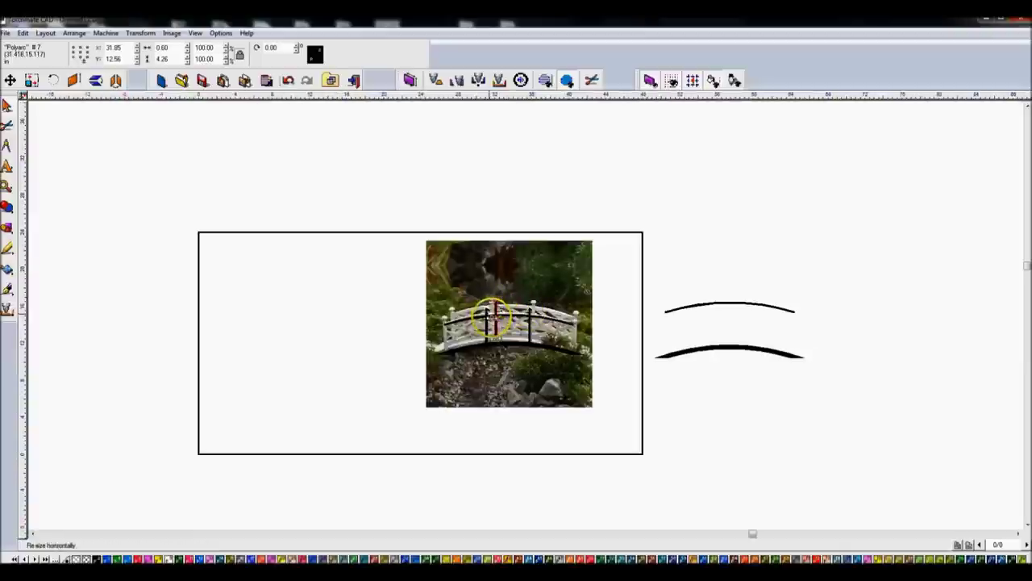
Copy a middle post onto the bridge's left end post.
left_click_drag(493, 317, 719, 260)
scroll(525, 315, "up", 2)
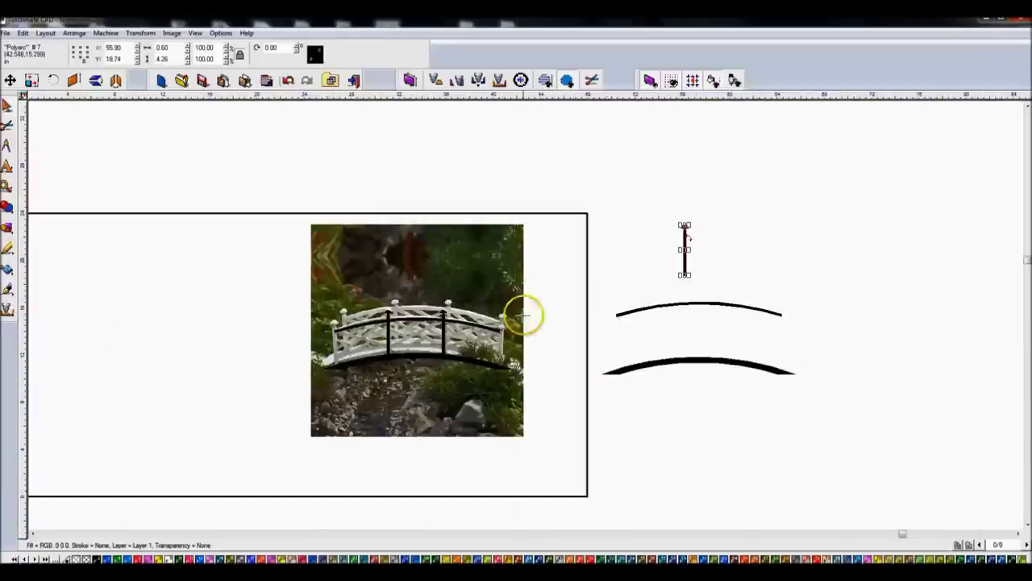
scroll(524, 315, "up", 3)
left_click(339, 248)
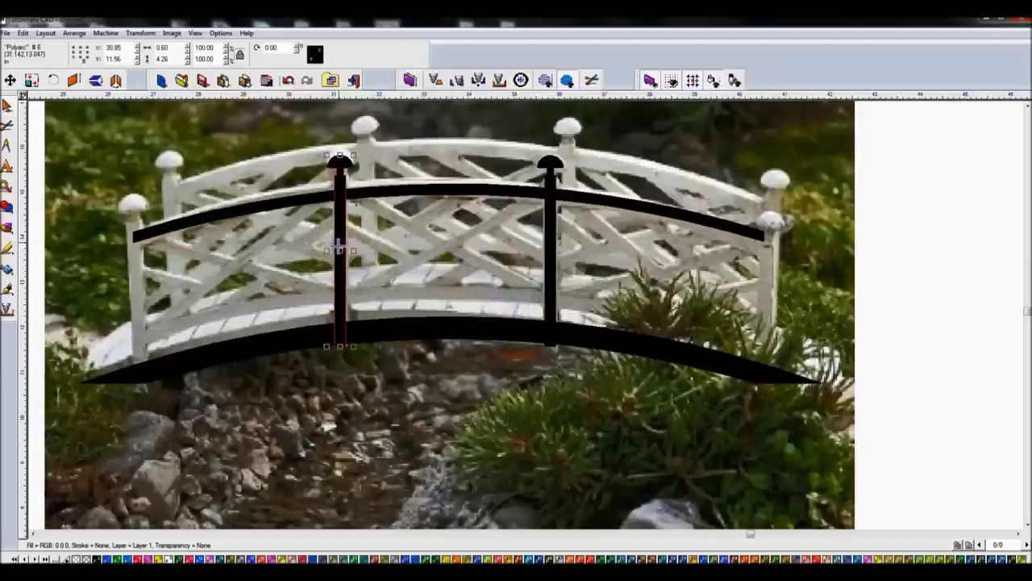
mouse_move(365, 242)
left_mouse_down()
mouse_move(409, 202)
mouse_move(210, 274)
mouse_move(134, 273)
left_mouse_up()
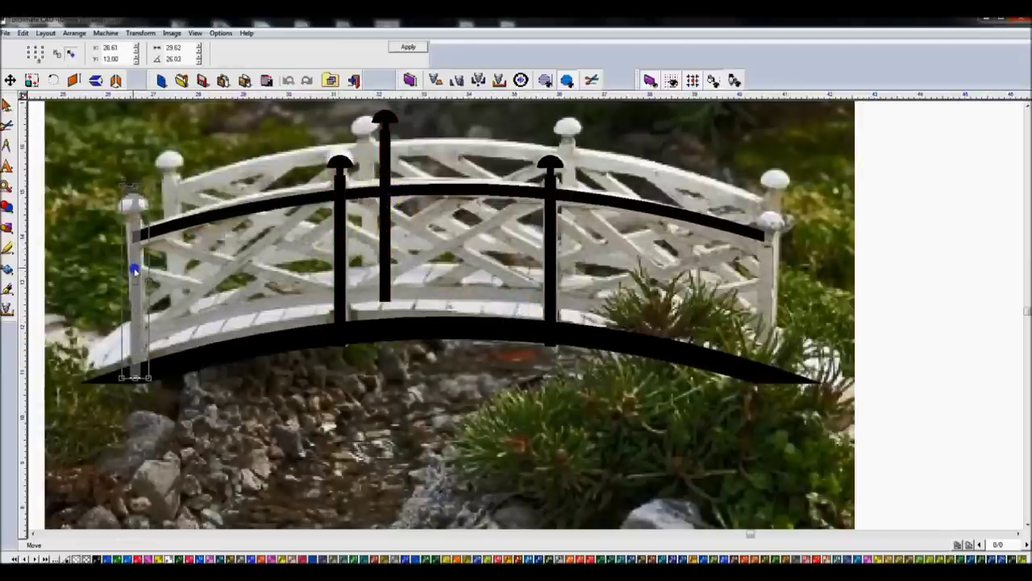
left_click_drag(135, 272, 135, 274)
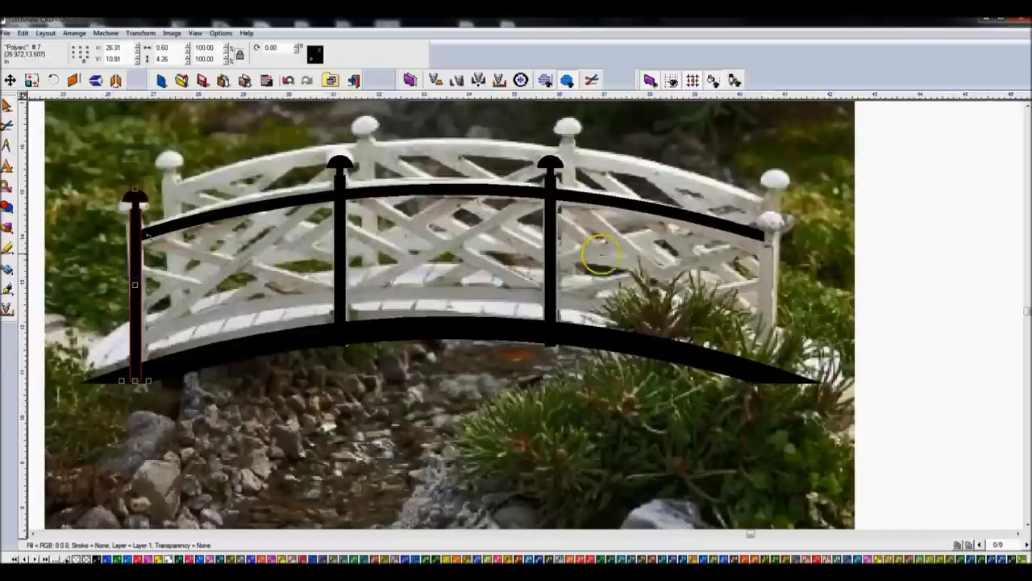
Duplicate that post onto the right end post and switch to outline view.
key("ctrl+d")
mouse_move(185, 222)
left_mouse_down()
mouse_move(769, 280)
mouse_move(769, 270)
left_mouse_up()
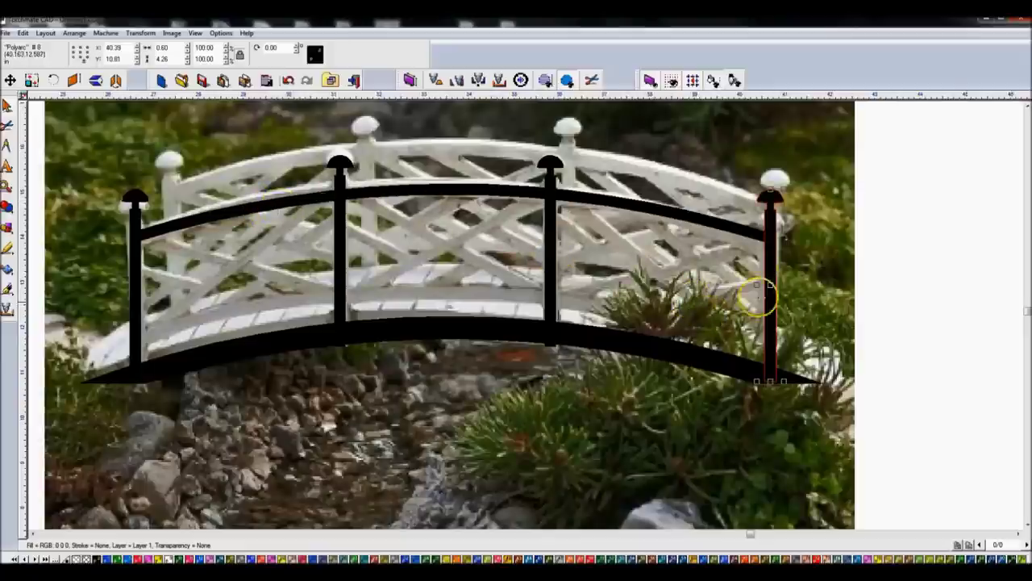
left_click(445, 352)
key("shift+F9")
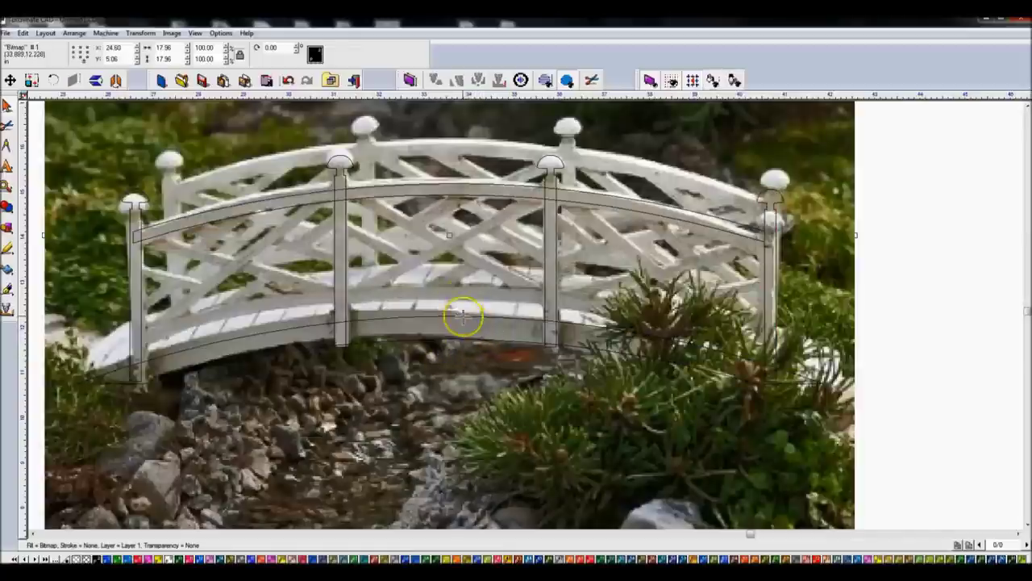
Nudge the left middle post up and back down so its base meets the deck.
left_click(343, 333)
scroll(343, 333, "up", 4)
key("Up")
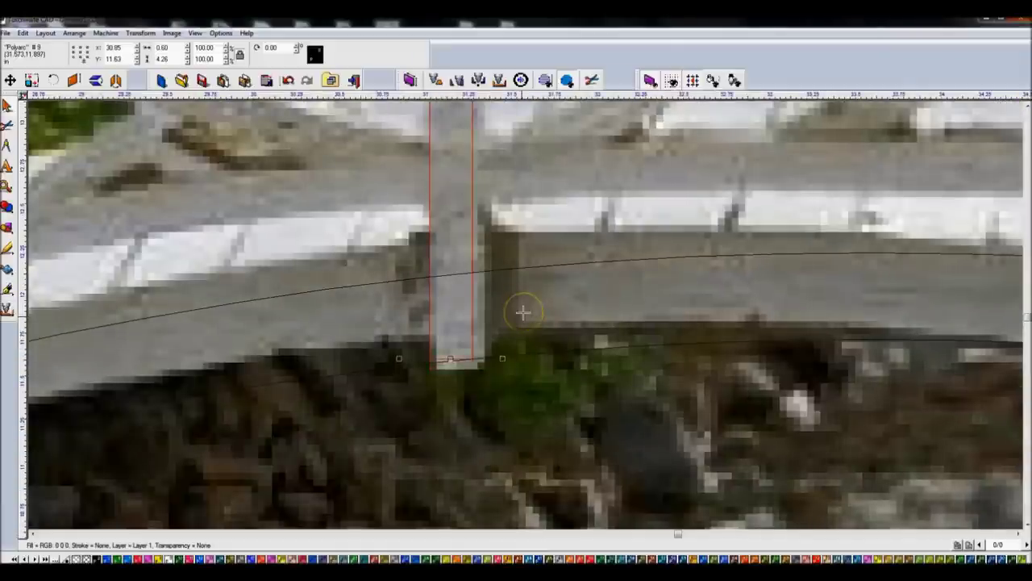
left_click(523, 312)
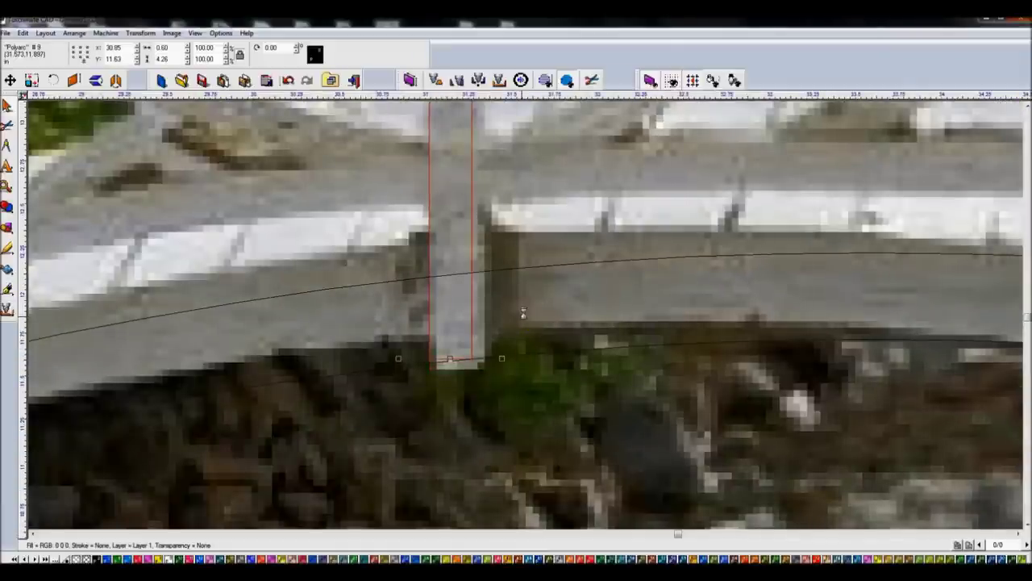
key("Down")
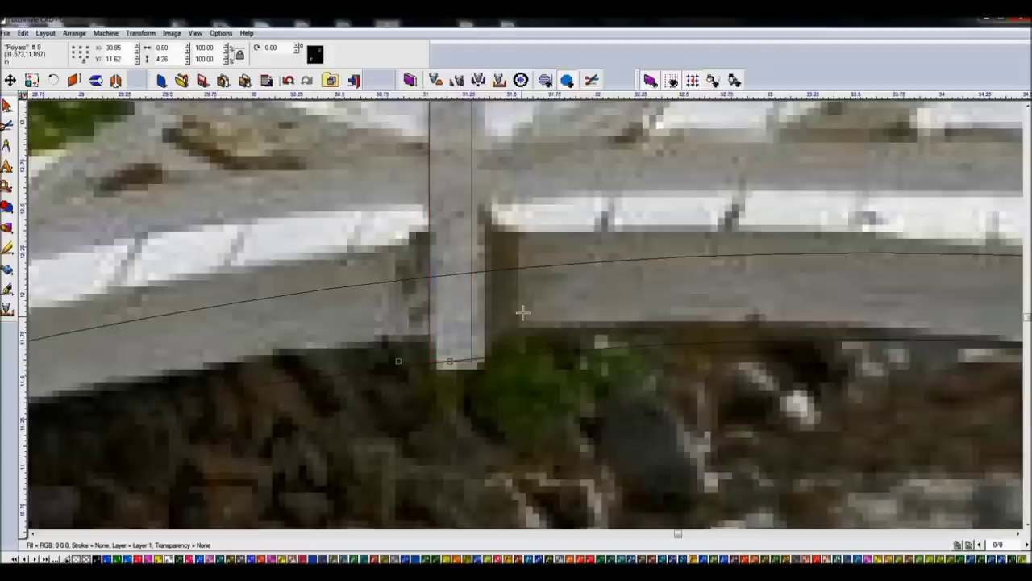
left_click(634, 298)
scroll(788, 306, "down", 3)
Select only the left end post and zoom in on it.
left_click(670, 265)
left_click(413, 234, "shift")
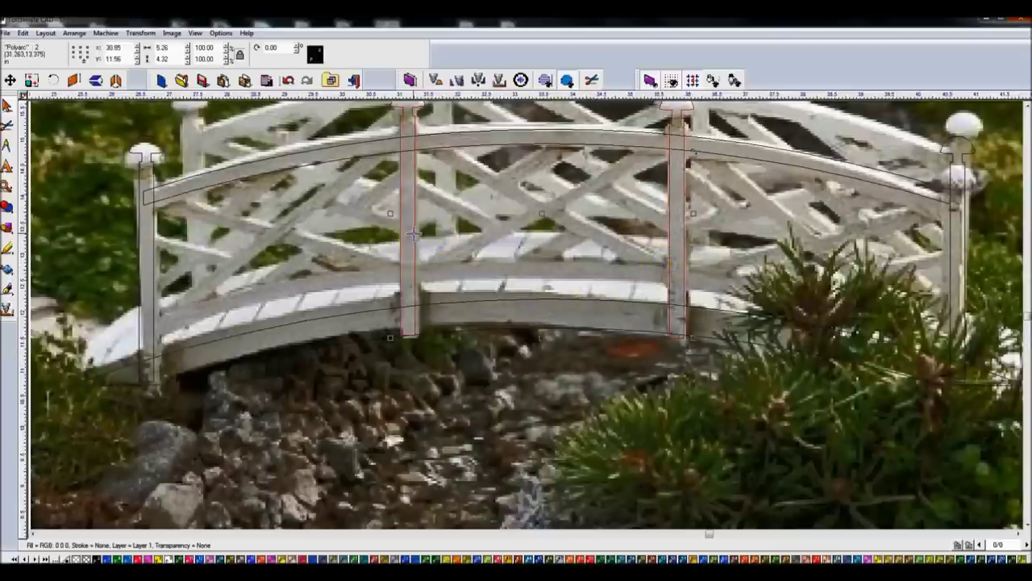
left_click(149, 312)
key("shift+F2")
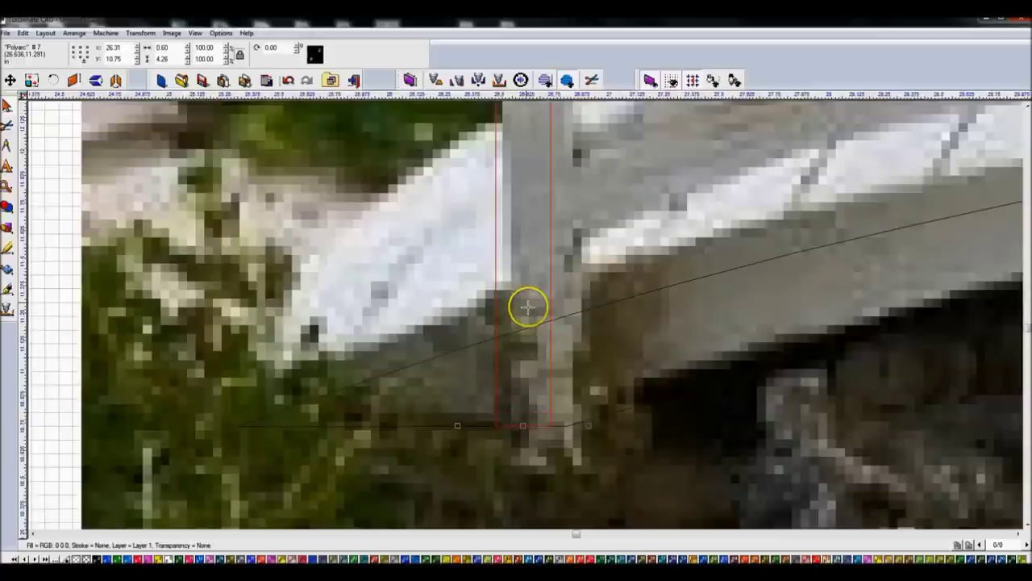
scroll(529, 306, "down", 3)
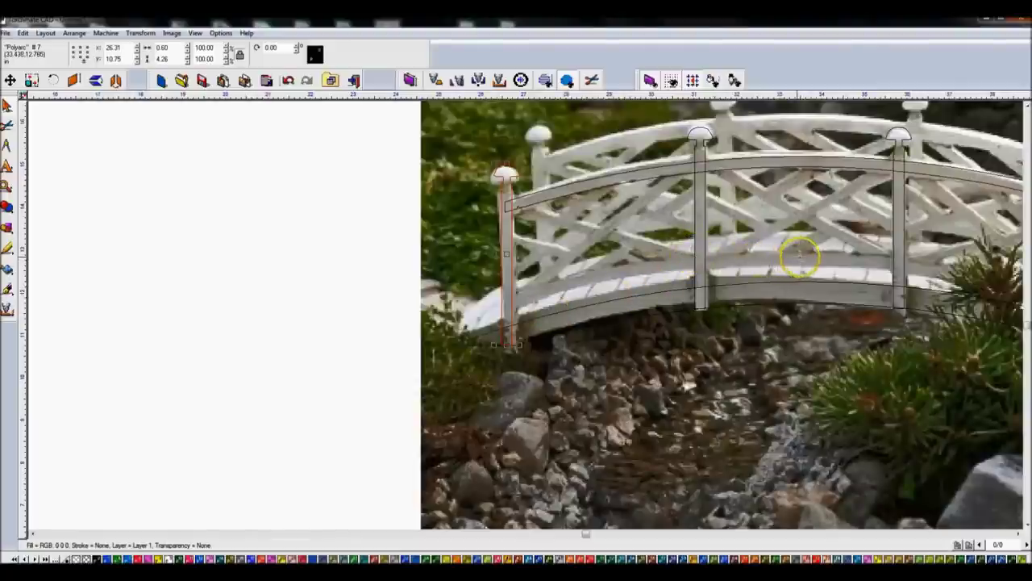
scroll(525, 300, "down", 2)
scroll(525, 300, "up", 3)
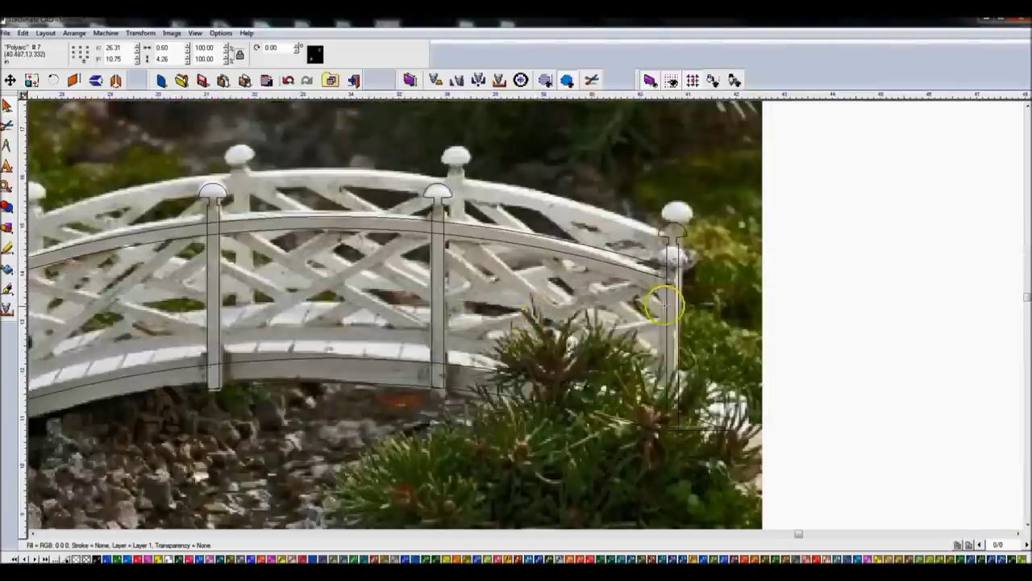
scroll(668, 306, "down", 2)
scroll(516, 311, "up", 3)
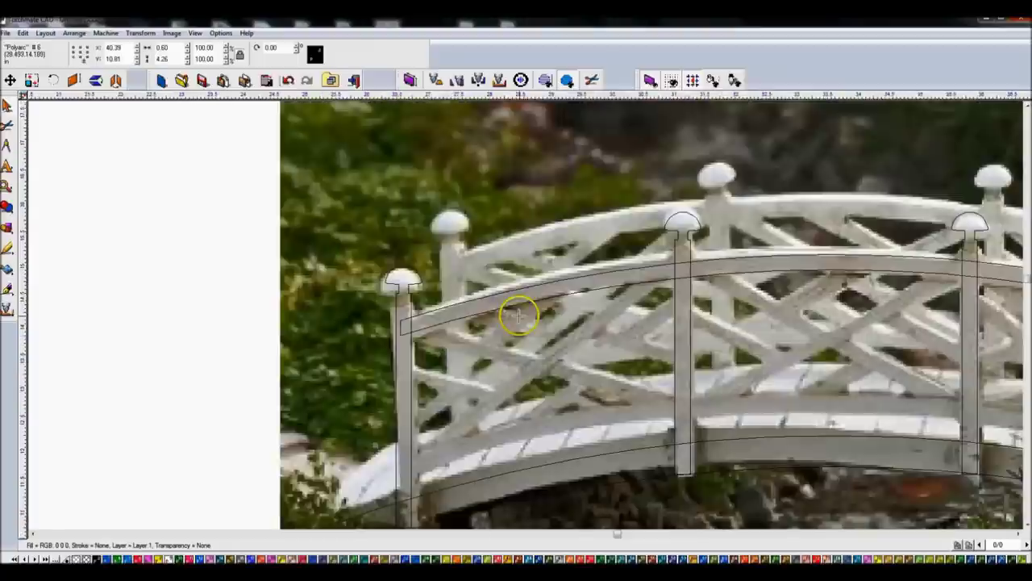
left_click(415, 305, "shift")
scroll(415, 305, "down", 2)
scroll(407, 297, "up", 2)
scroll(409, 297, "down", 2)
scroll(406, 297, "up", 2)
left_click(406, 296)
left_click(412, 297)
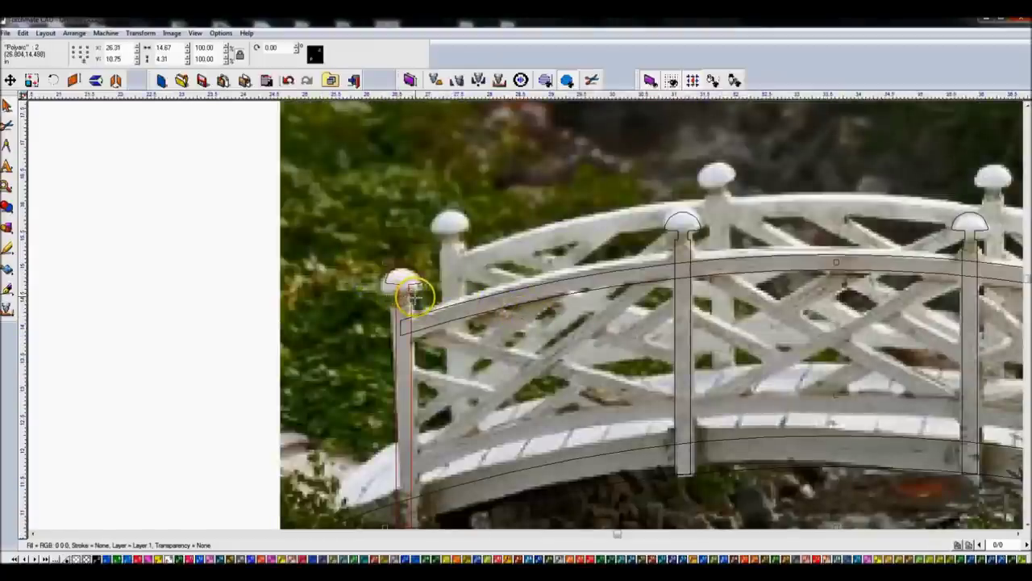
scroll(411, 297, "down", 2)
left_click(460, 283)
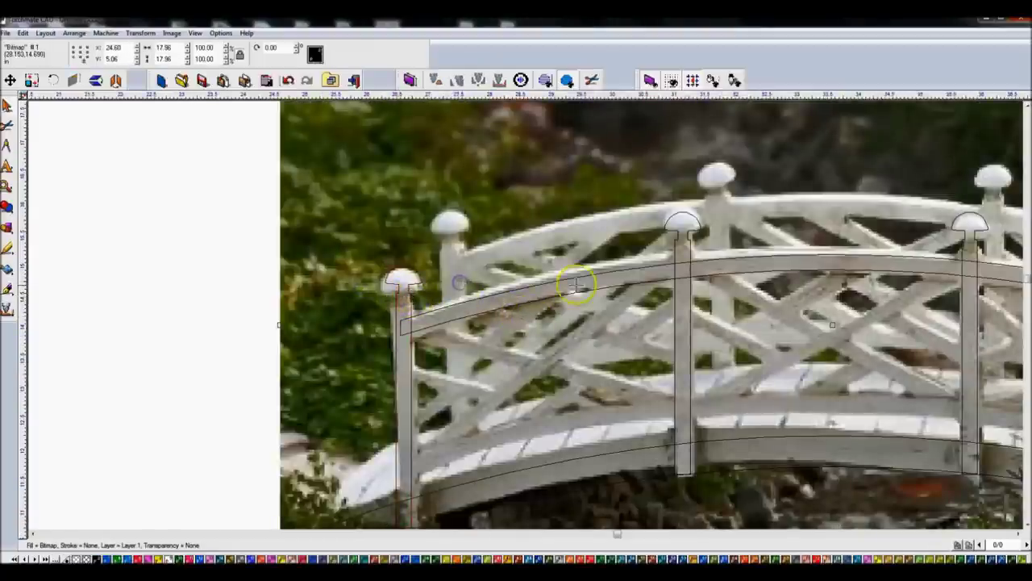
scroll(678, 253, "up", 2)
left_click(6, 145)
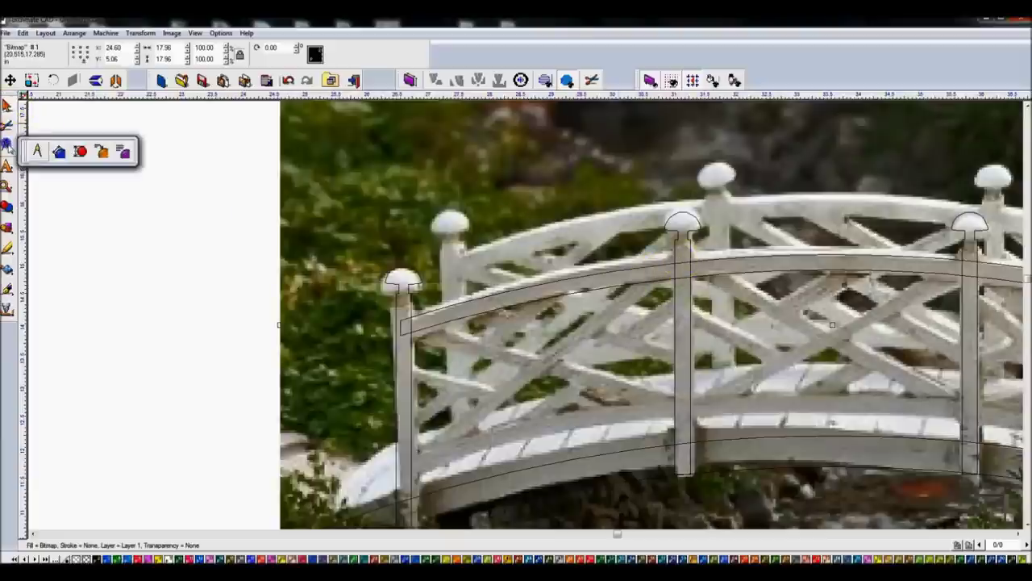
left_click(40, 152)
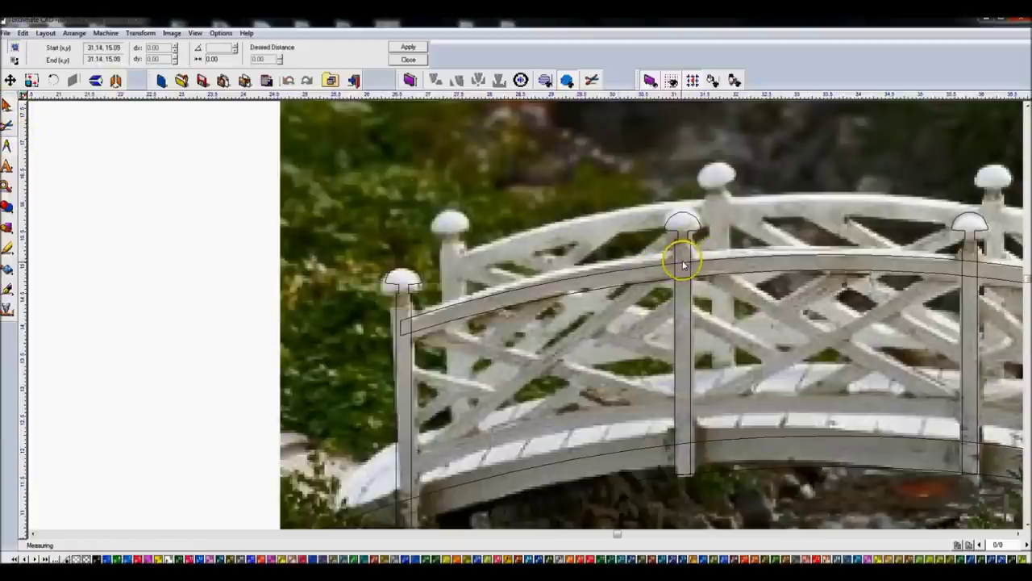
left_click_drag(681, 264, 681, 219)
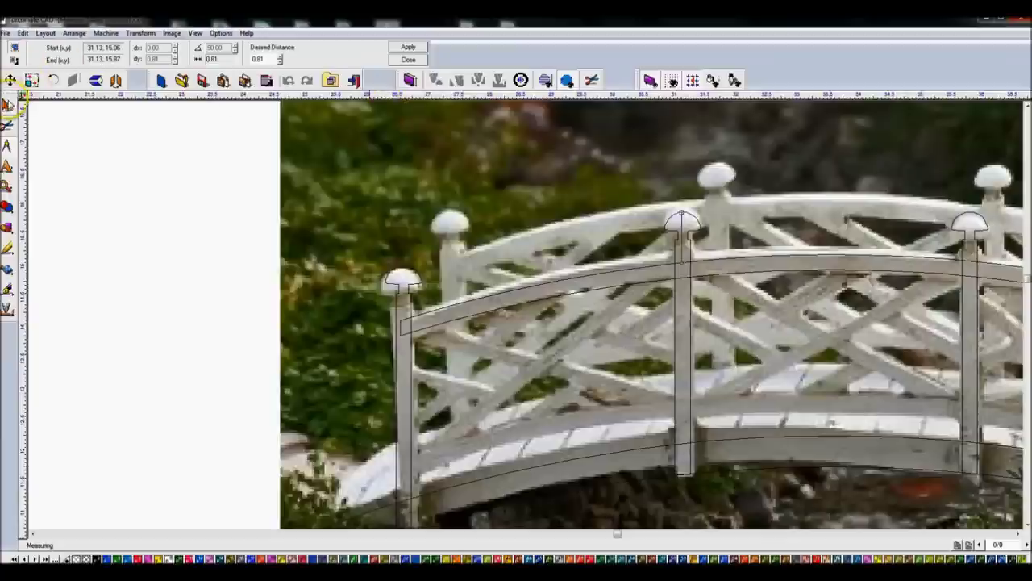
left_click(7, 145)
left_click(37, 148)
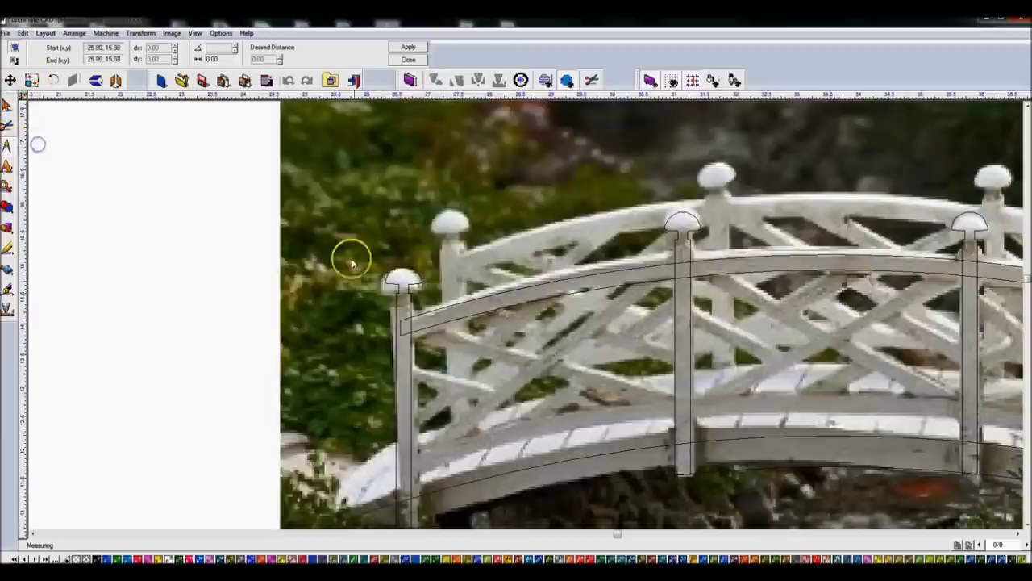
left_click_drag(403, 323, 403, 269)
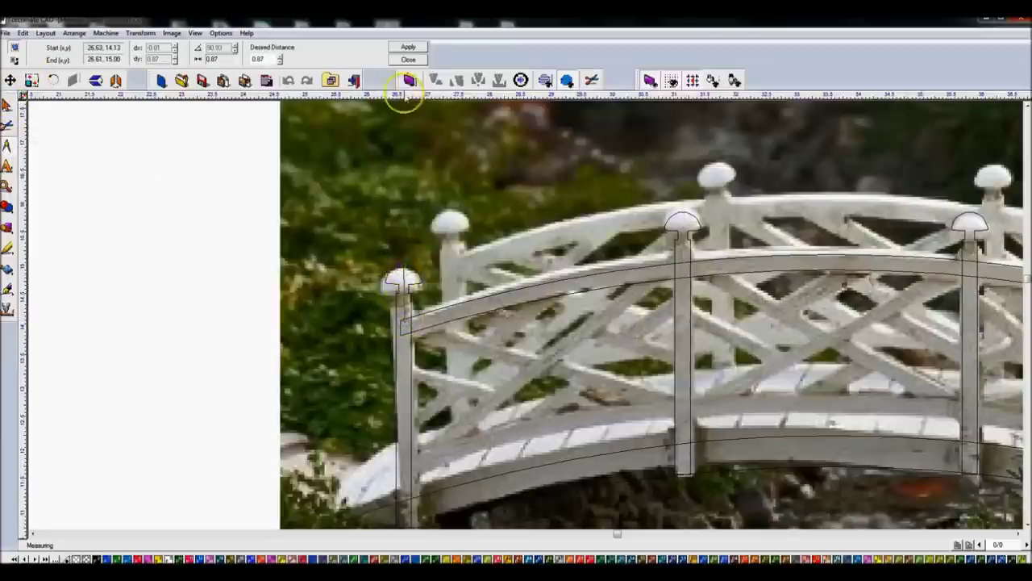
left_click(409, 60)
left_click(407, 283)
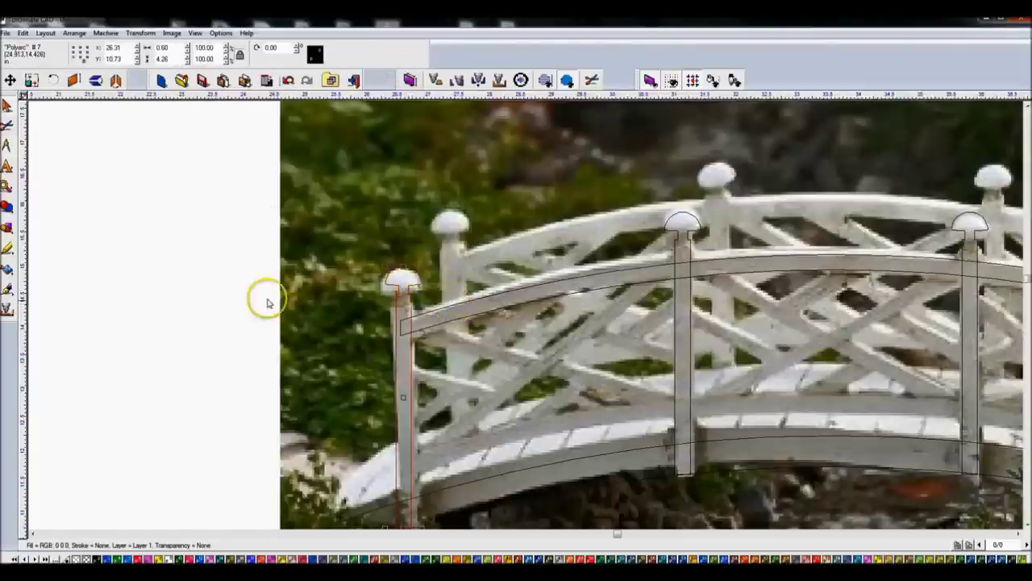
left_click(187, 286)
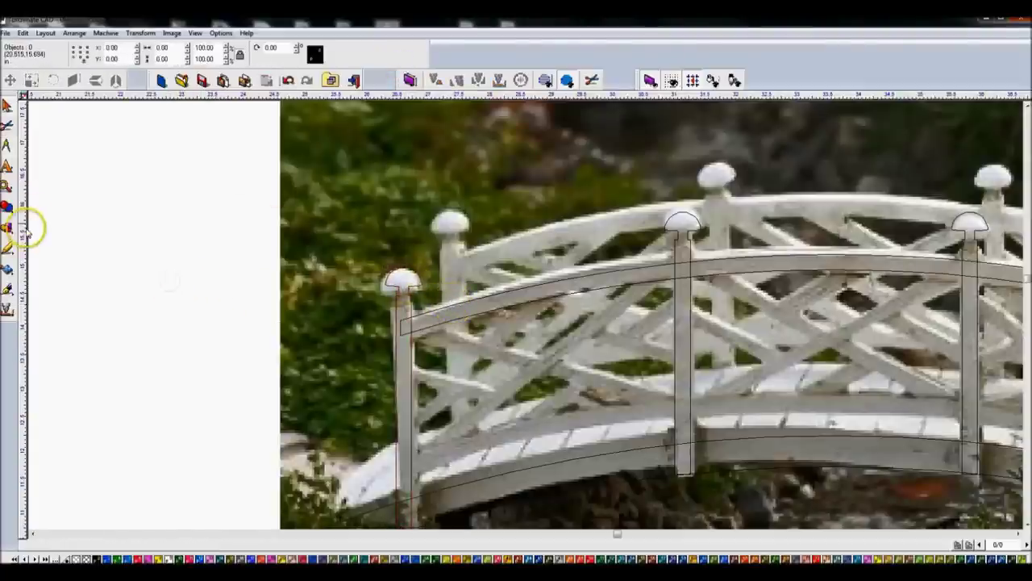
left_click(7, 148)
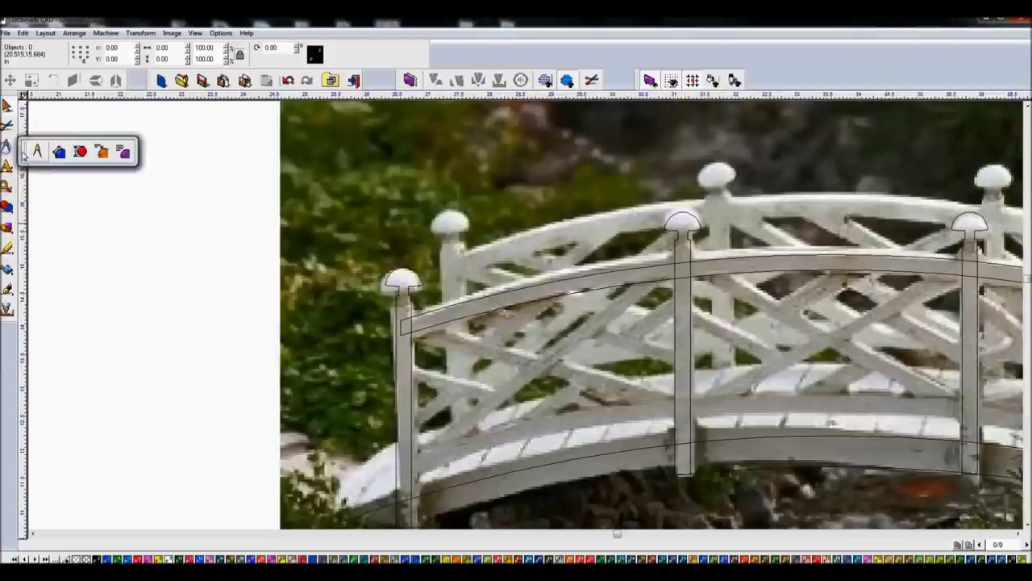
left_click(29, 154)
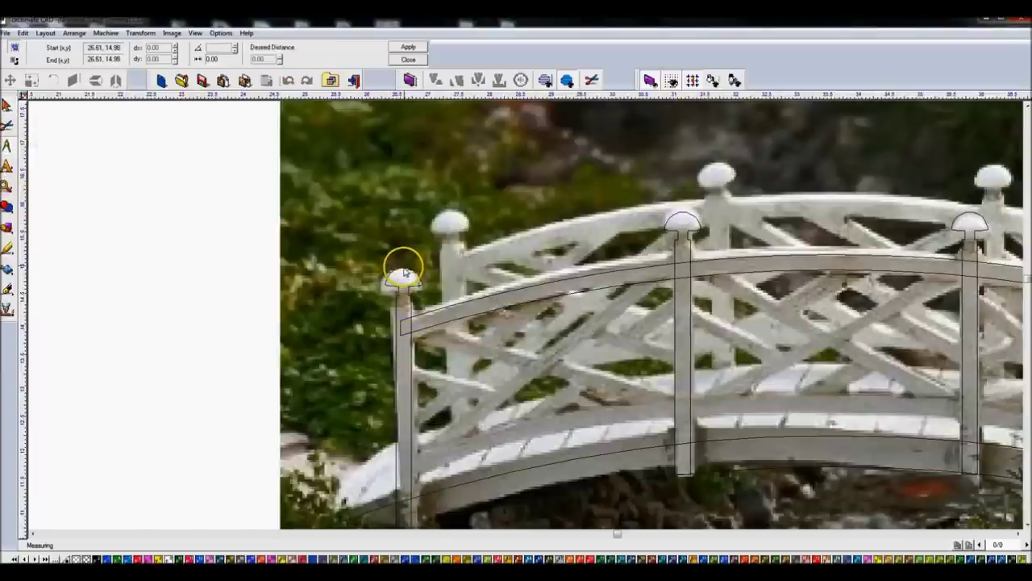
left_click_drag(408, 306, 405, 322)
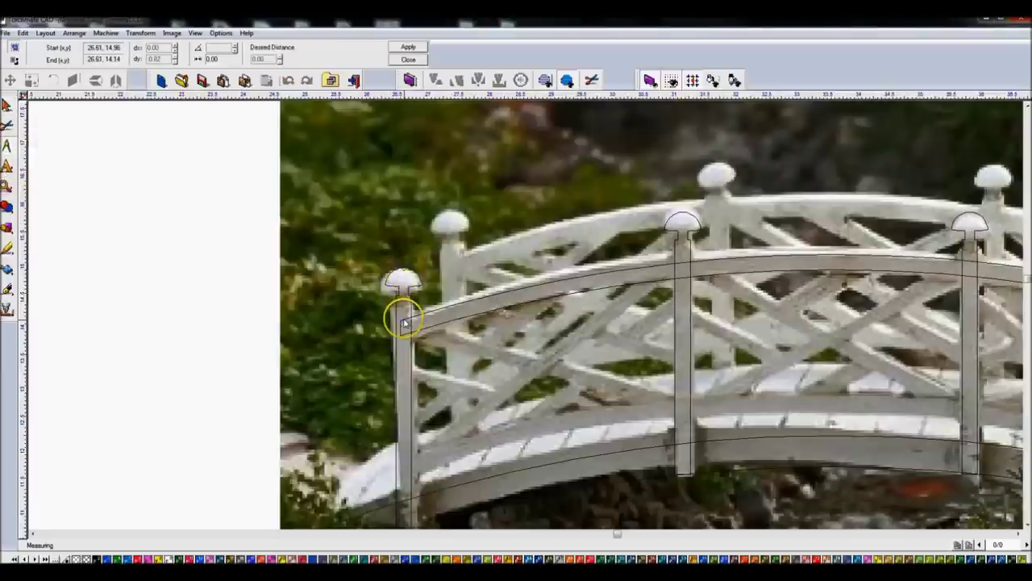
left_click(409, 60)
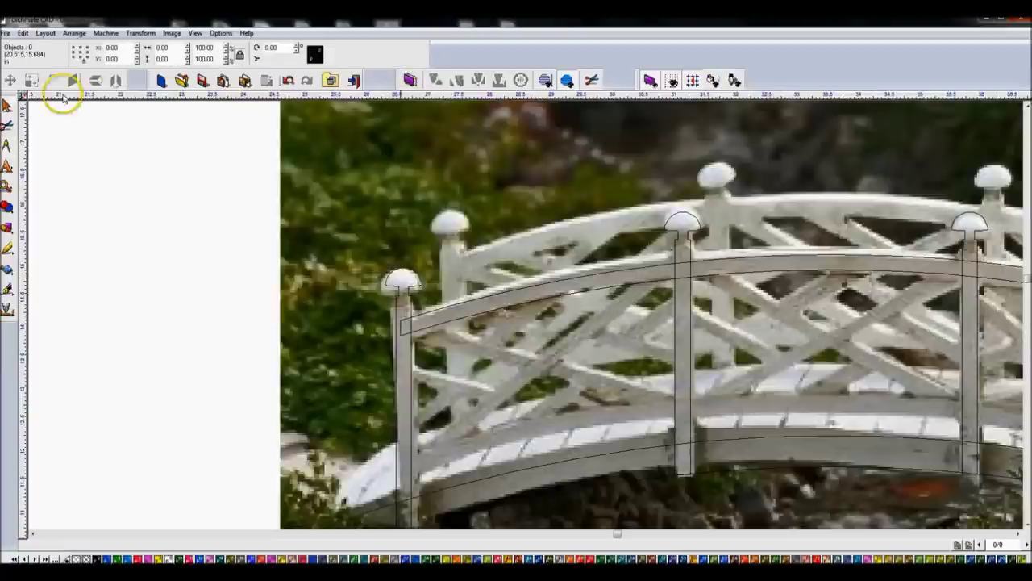
left_click(405, 279)
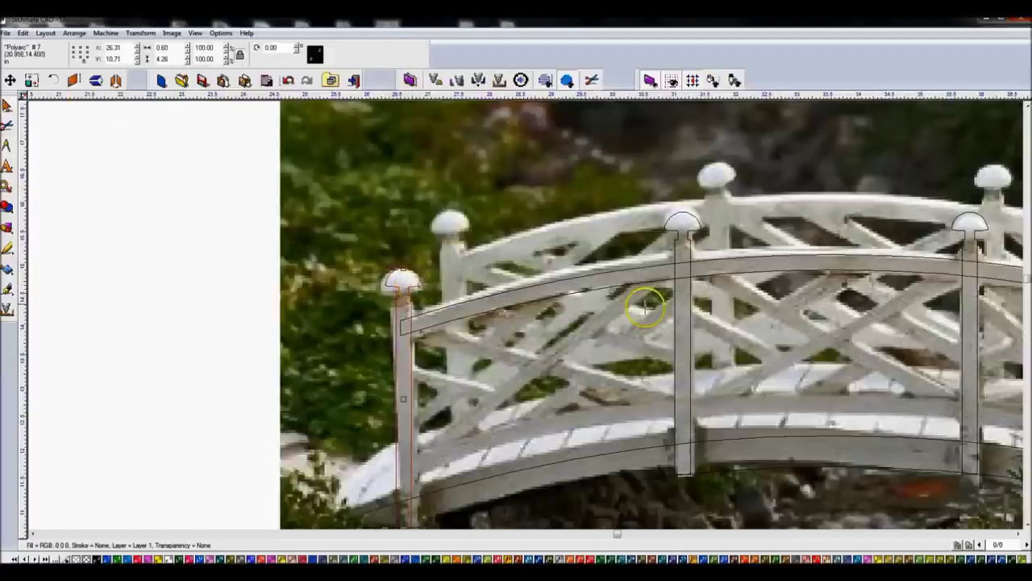
Fit the whole bridge photo in view and clear the selection.
key("F4")
left_click(815, 304)
left_click(310, 301, "shift")
left_click(311, 300)
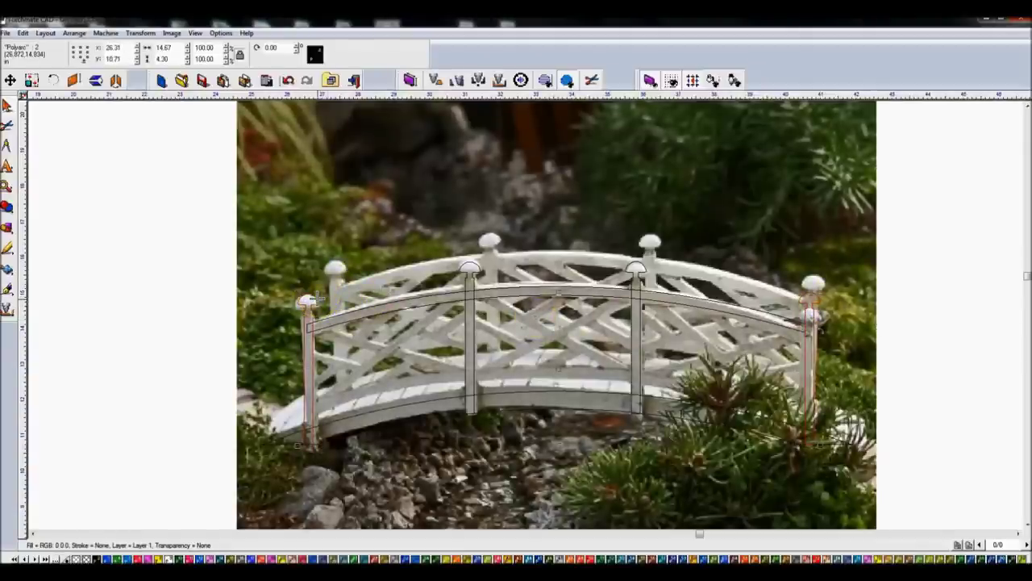
left_click(955, 240)
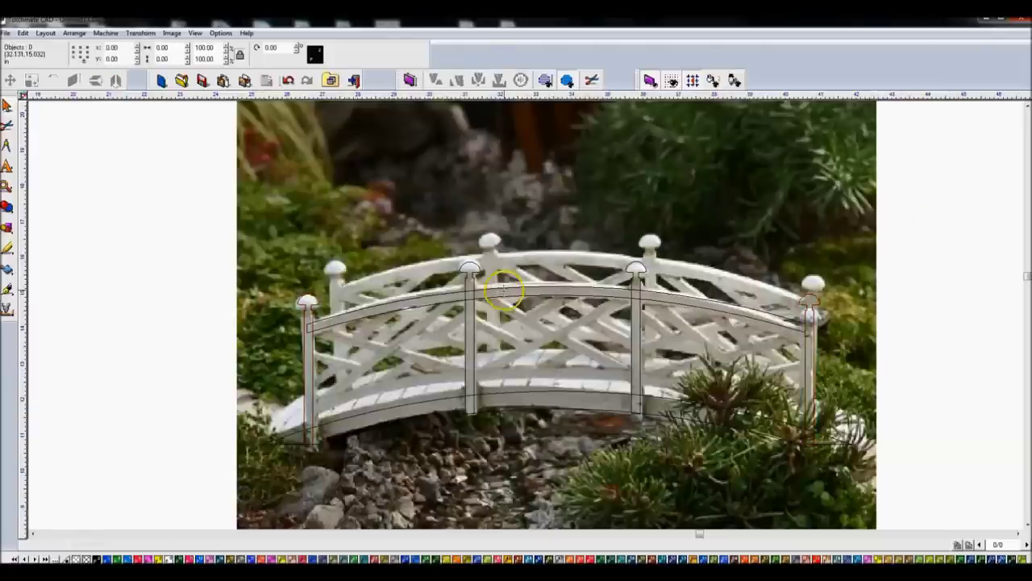
Select all four post outlines plus the top rail arc together.
left_click(307, 332)
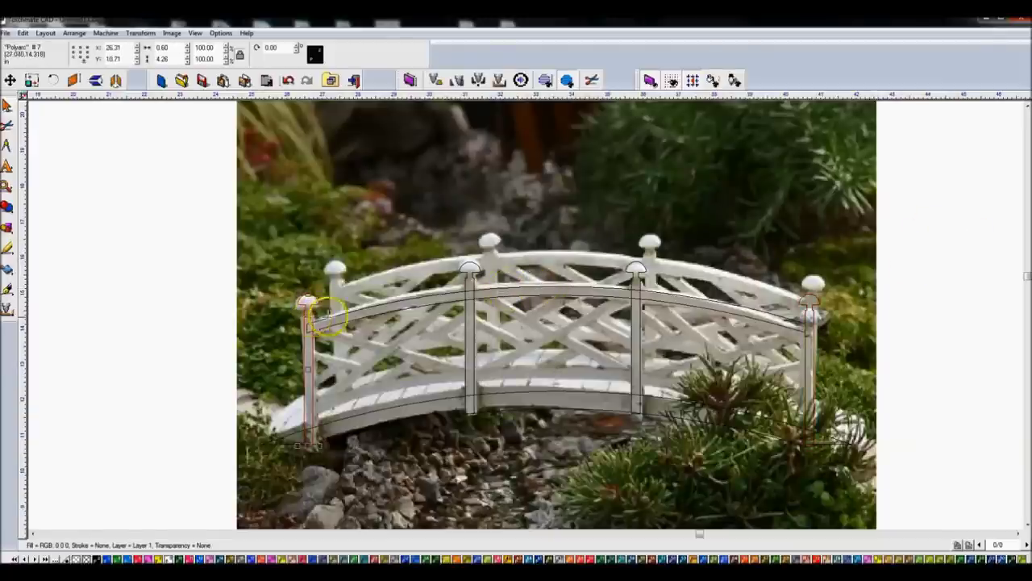
left_click(473, 278, "shift")
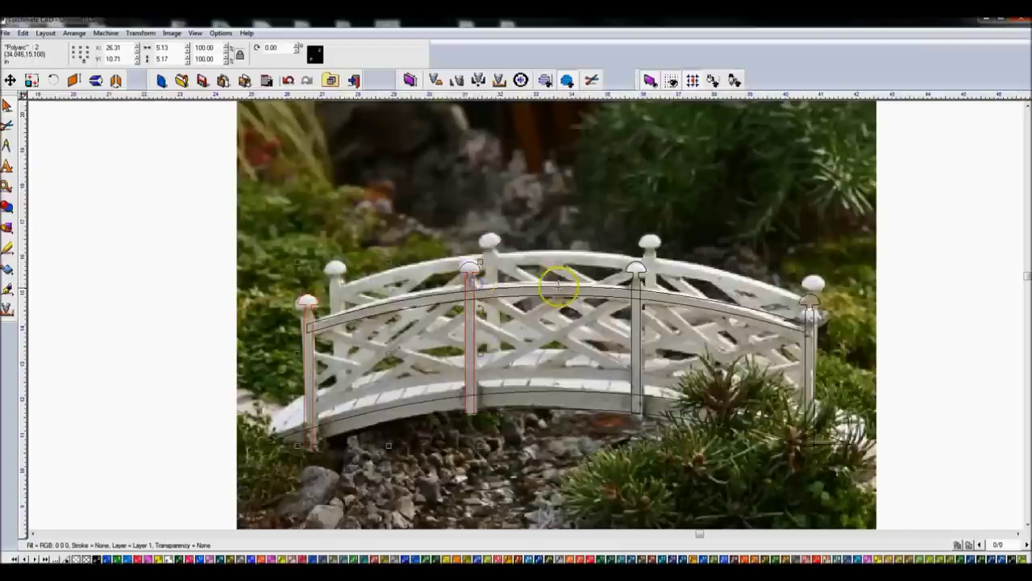
left_click(635, 284, "shift")
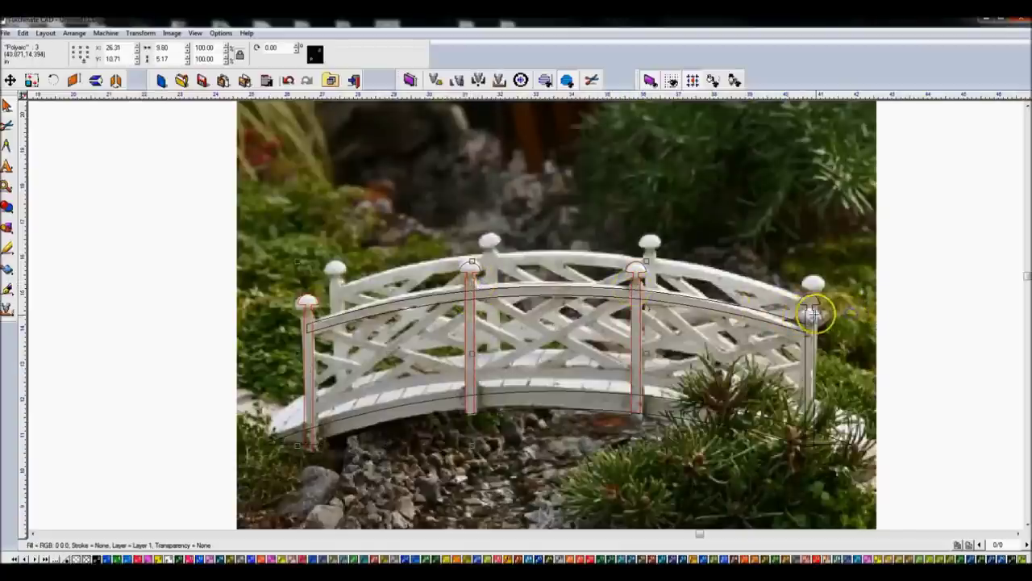
left_click(813, 314, "shift")
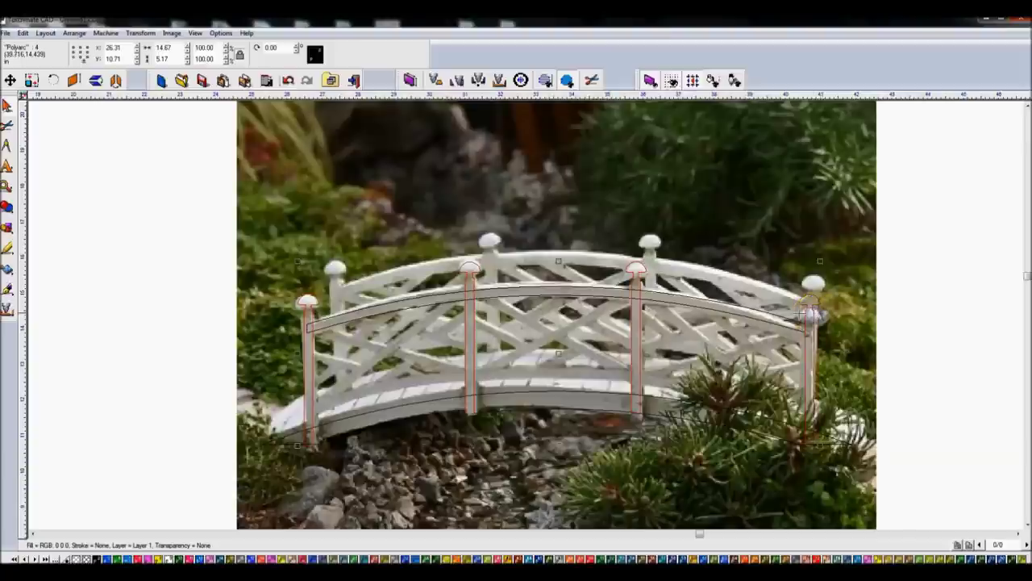
left_click(707, 300, "shift")
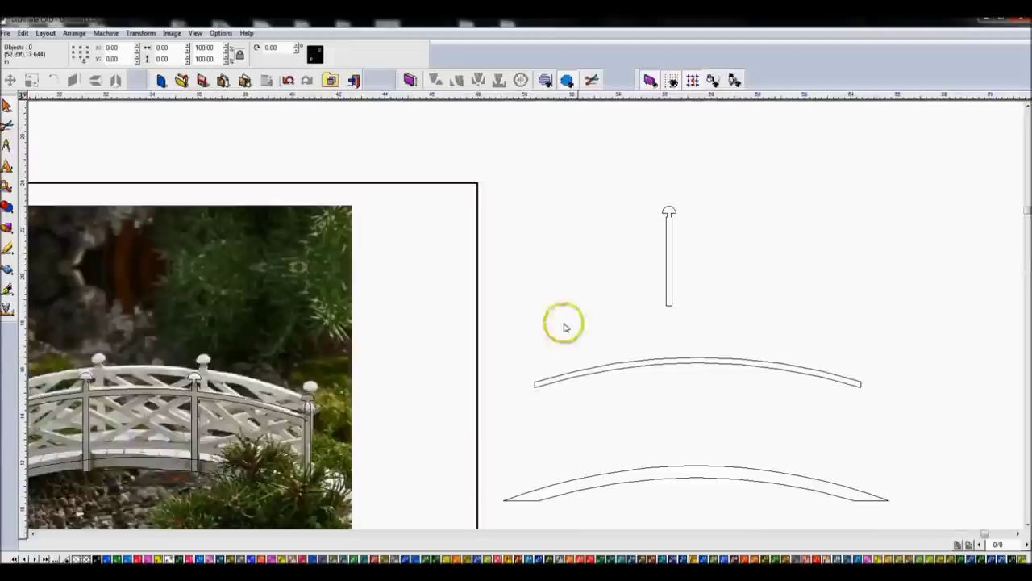
Make an offset copy of the spare arc and place it on the bridge as the lower rail.
left_click(615, 369)
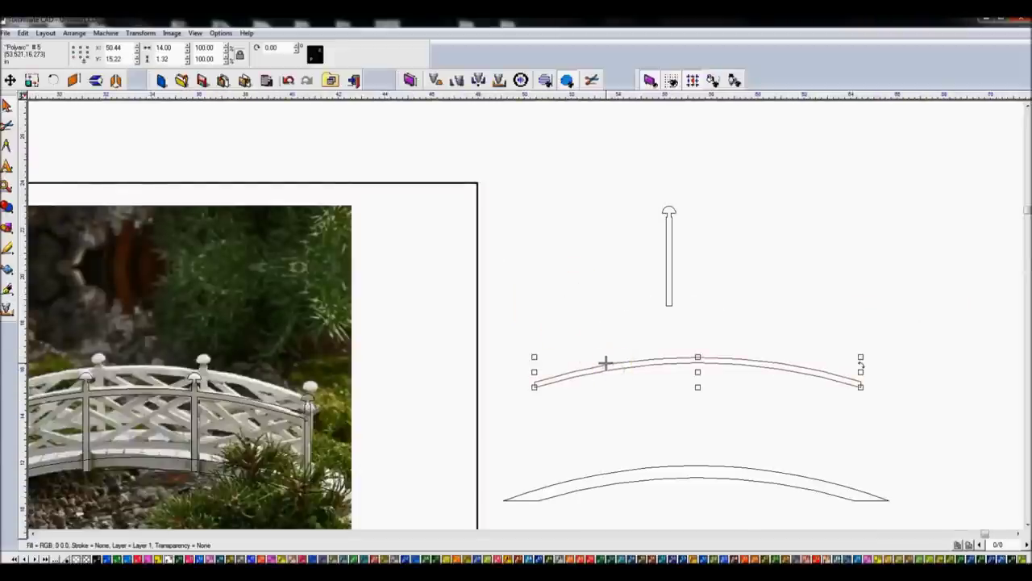
key("ctrl+d")
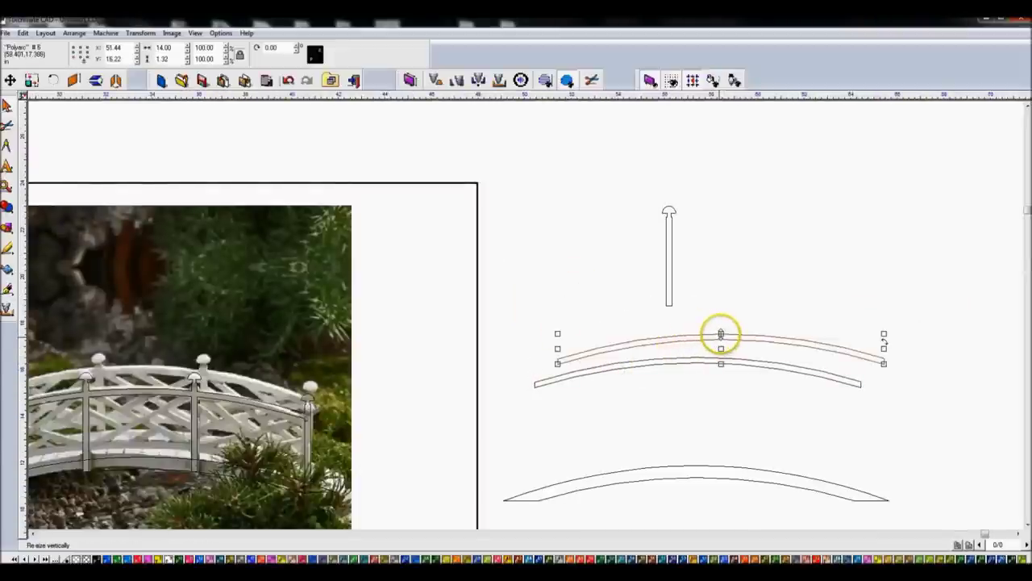
left_click_drag(721, 334, 544, 329)
key("ctrl+z")
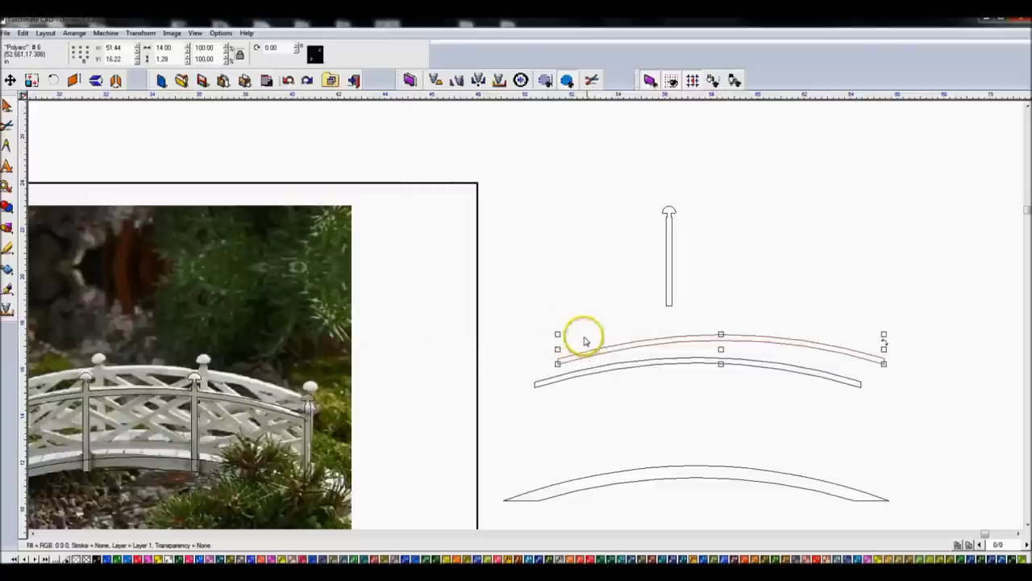
double_click(719, 347)
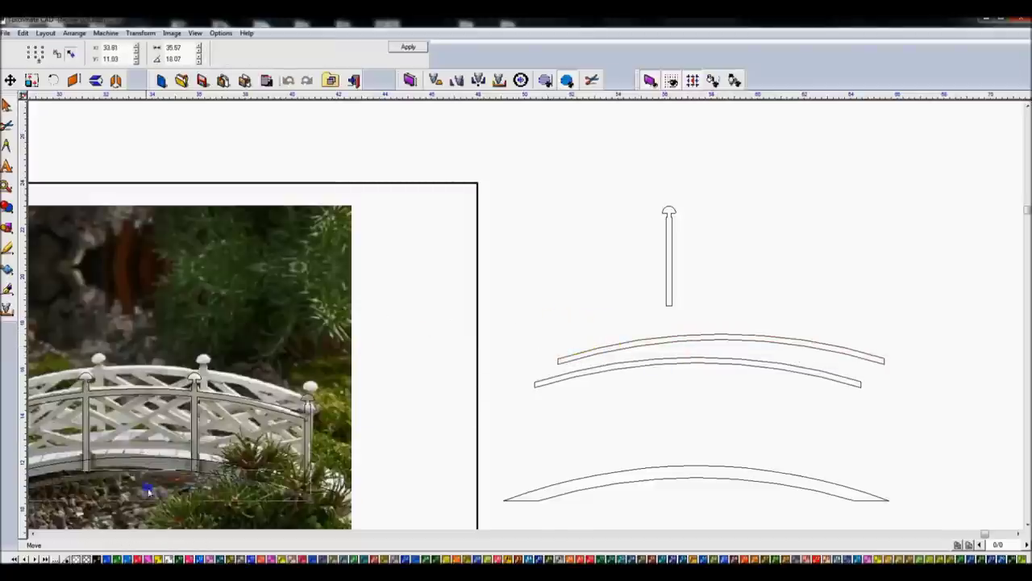
left_click_drag(148, 491, 150, 472)
scroll(565, 295, "up", 3)
scroll(502, 304, "down", 1)
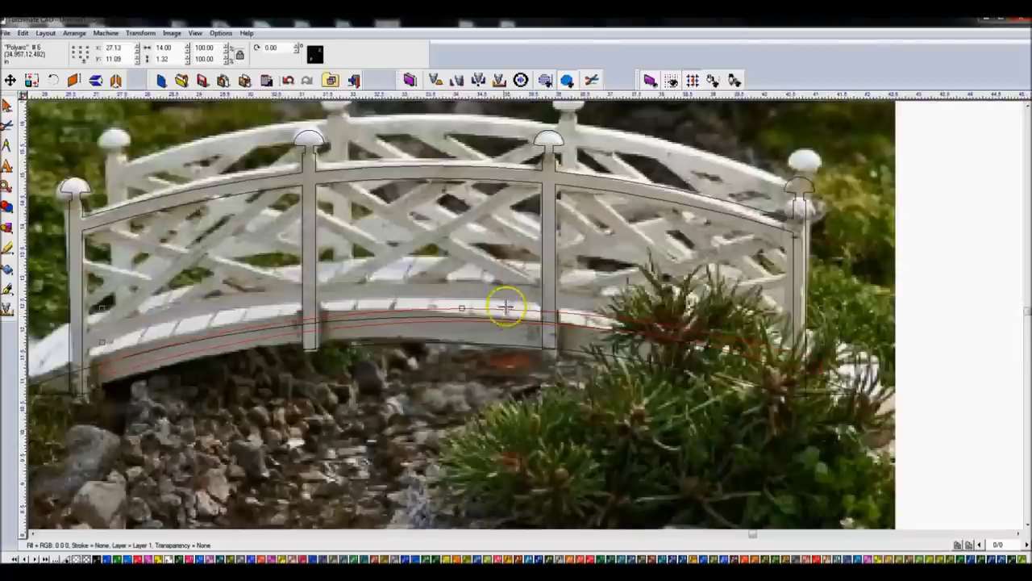
Select the traced railing and posts and align them.
left_click(427, 178)
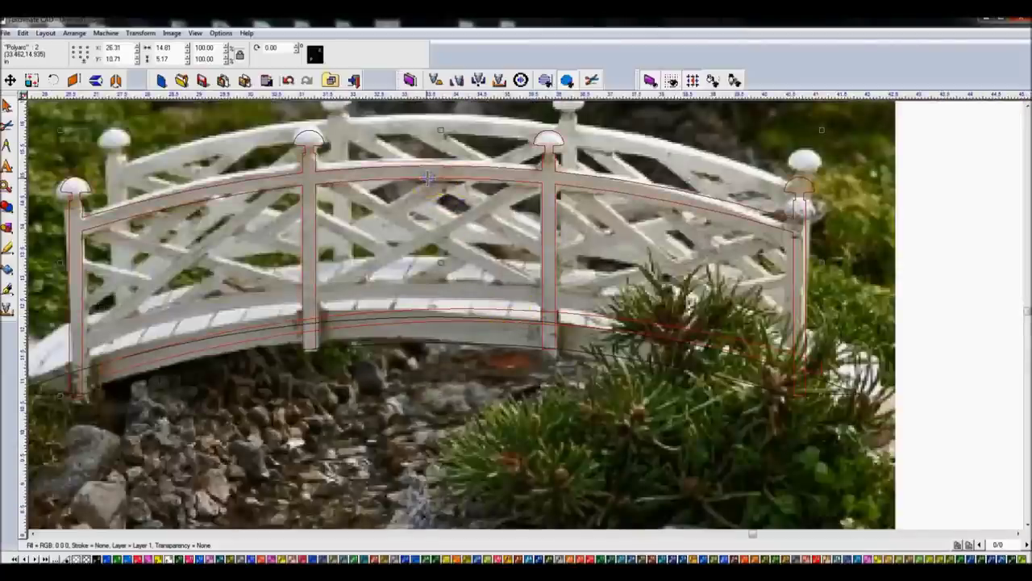
key("ctrl+a")
left_click(87, 47)
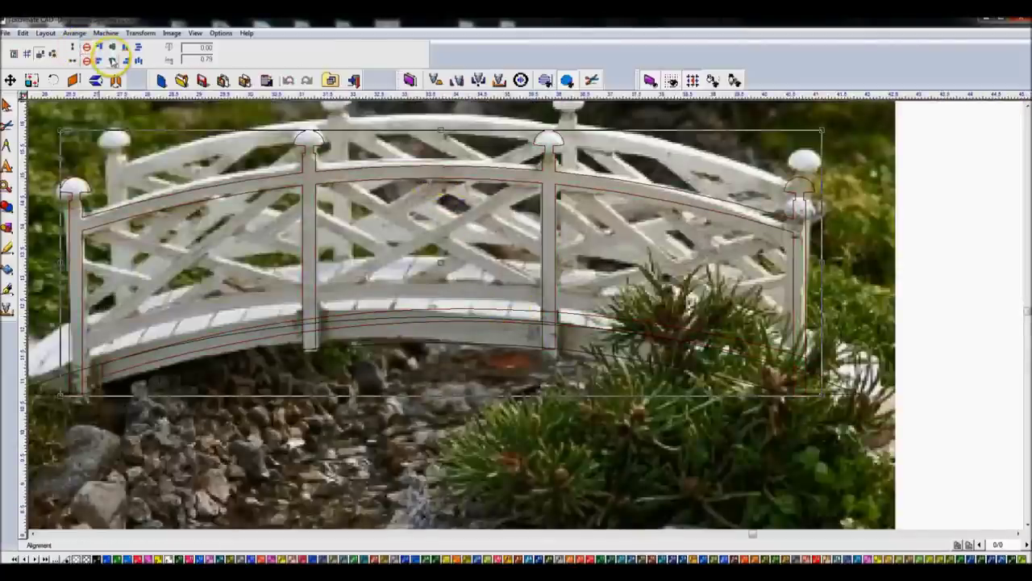
left_click(936, 292)
Nudge the deck curve up, then fill the posts and rails solid black.
left_click(437, 309)
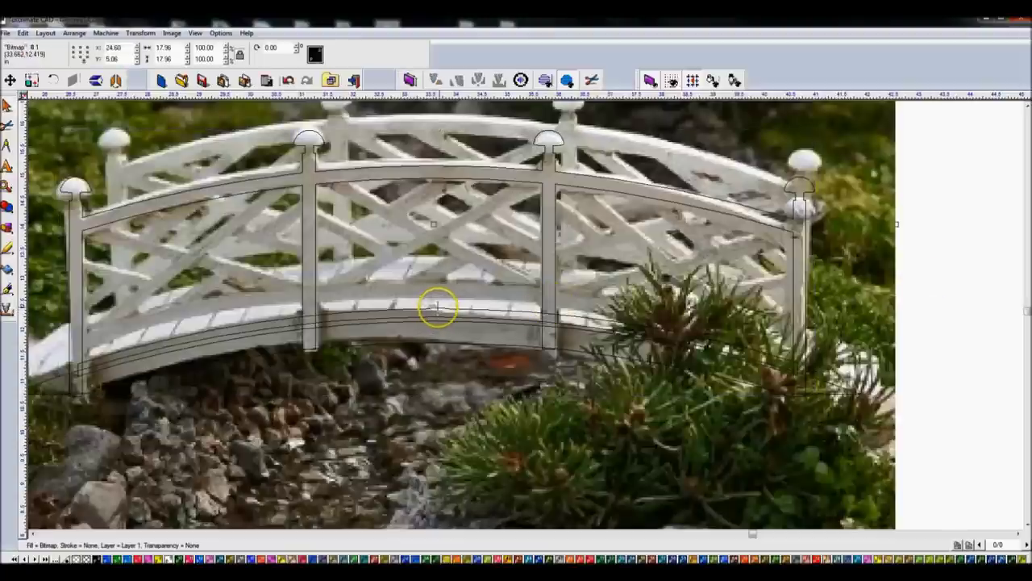
left_click(106, 353)
key("Up")
key("Up")
key("Up")
key("Up")
key("Up")
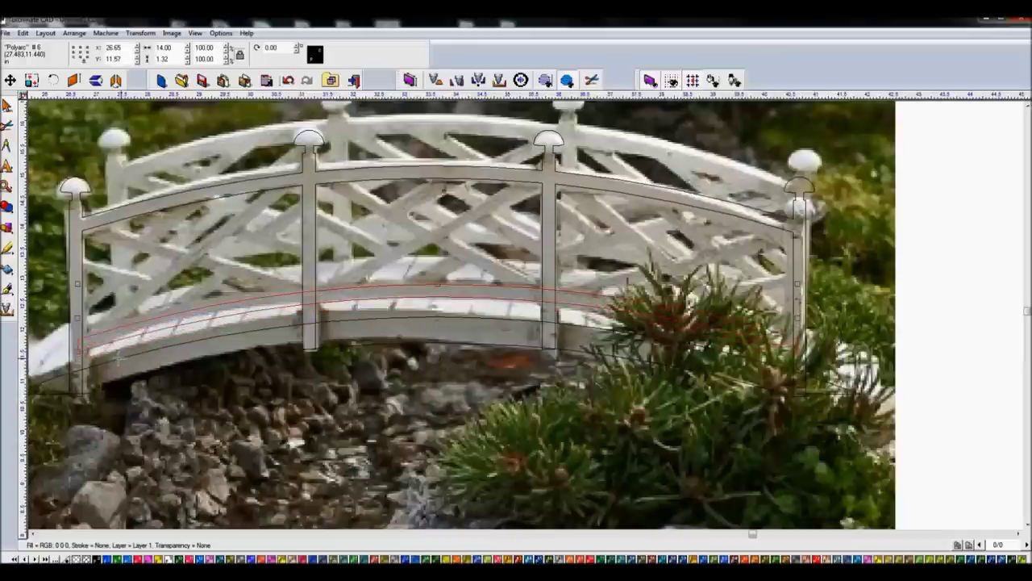
left_click(324, 183, "shift")
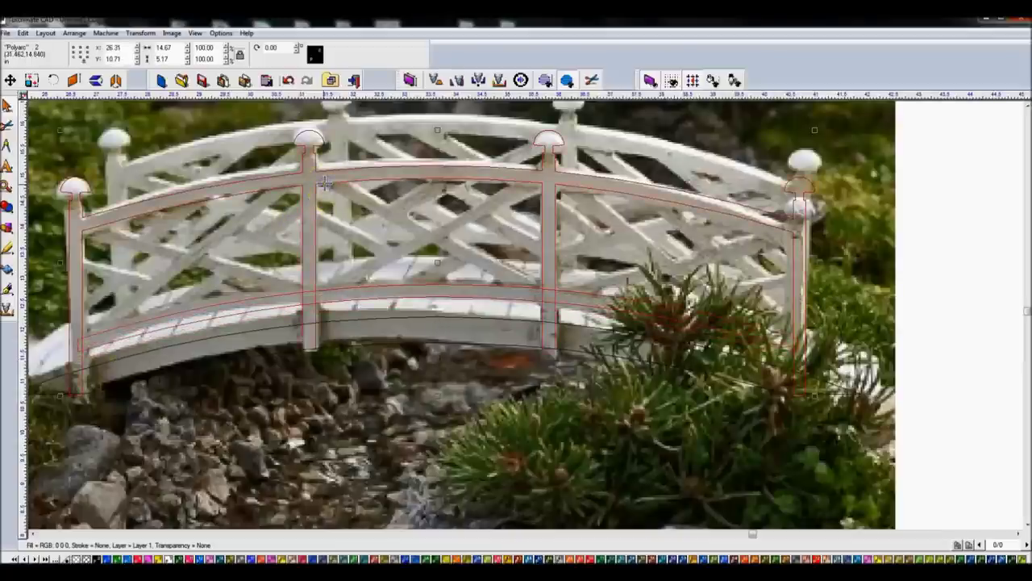
left_click(364, 200, "shift")
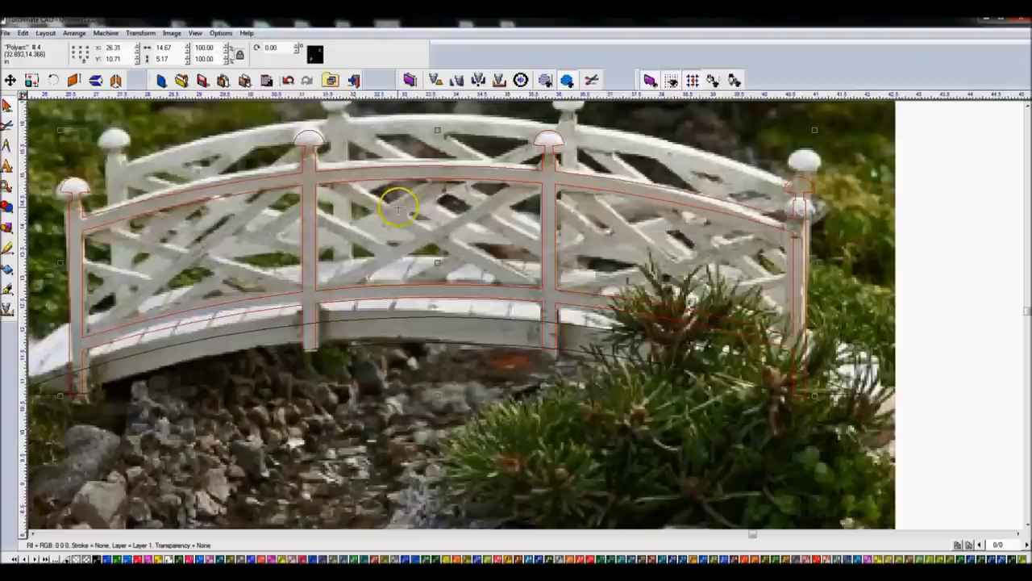
key("f")
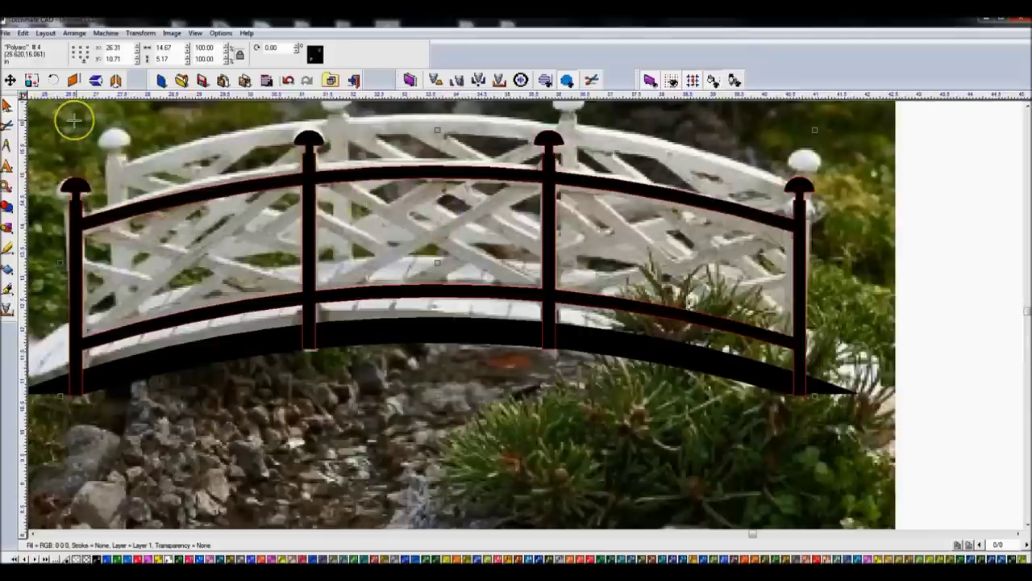
left_click(326, 201)
left_click(93, 556)
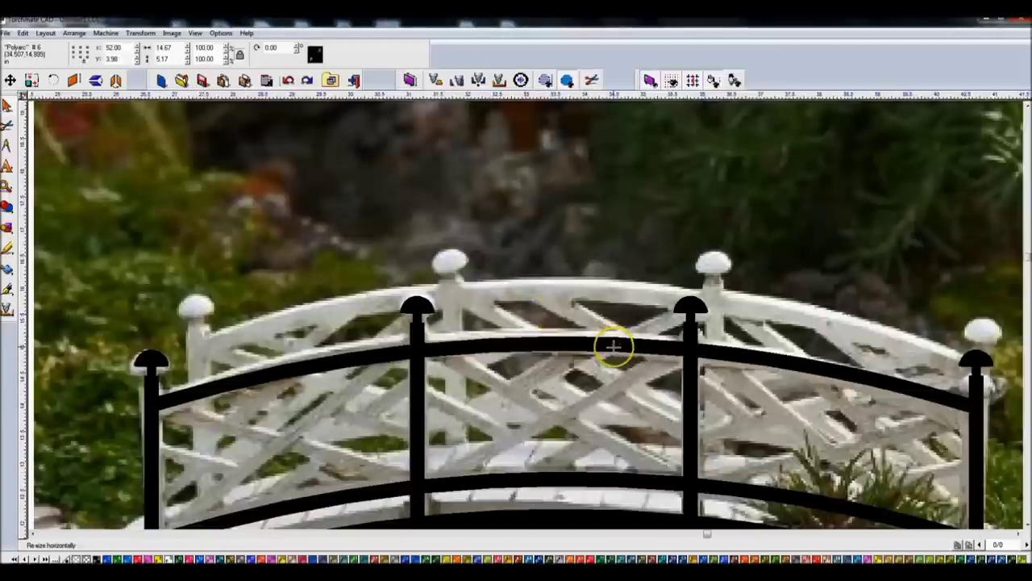
scroll(523, 346, "down", 2)
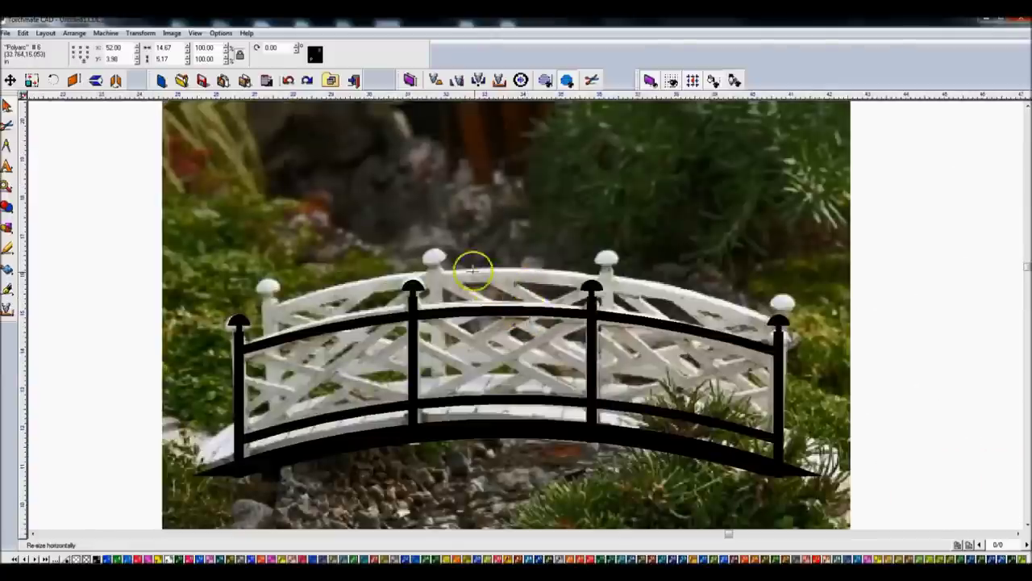
Trace a diagonal lattice line running down-right across the middle panel.
left_click(7, 248)
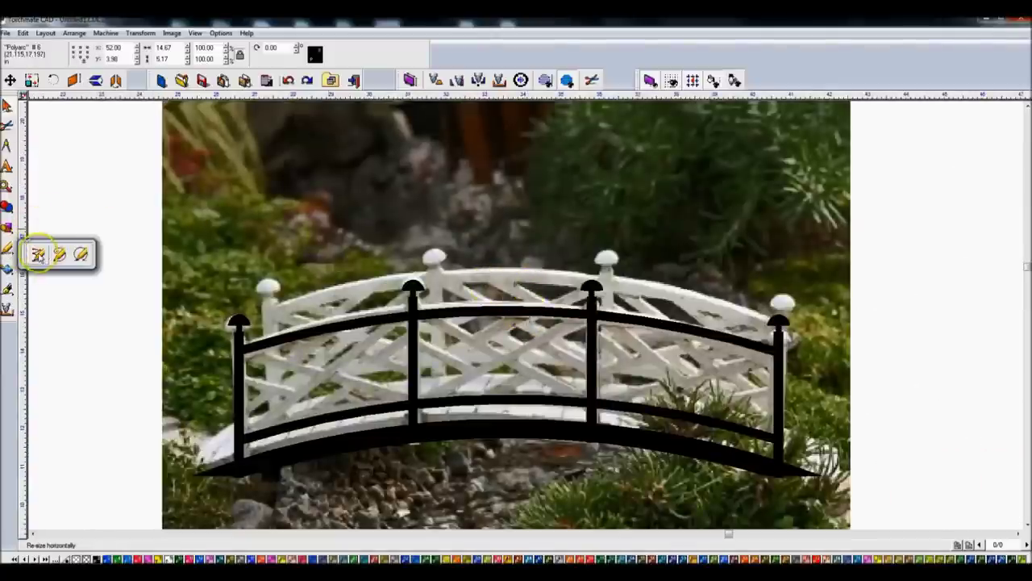
left_click(39, 252)
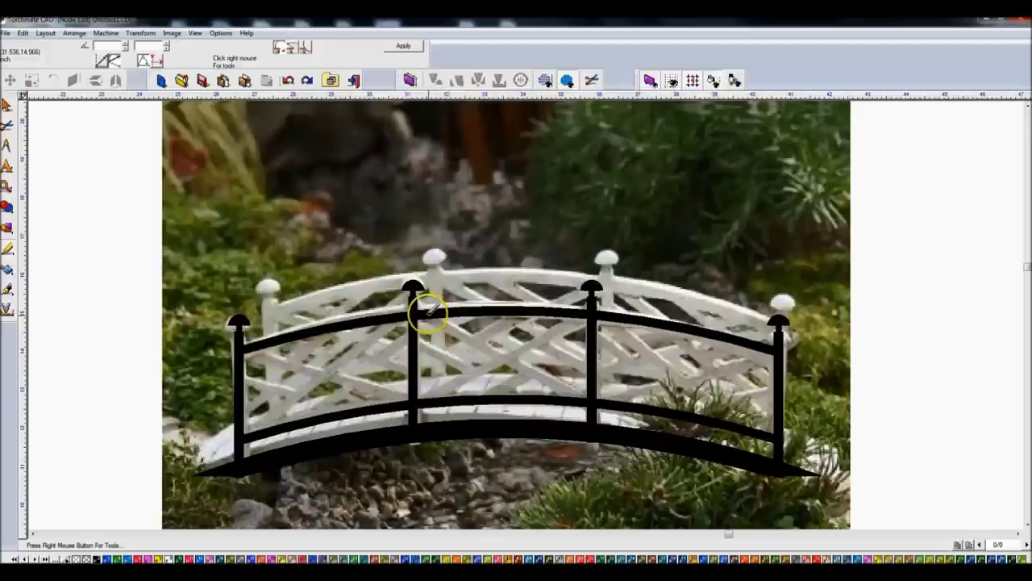
left_click(425, 314)
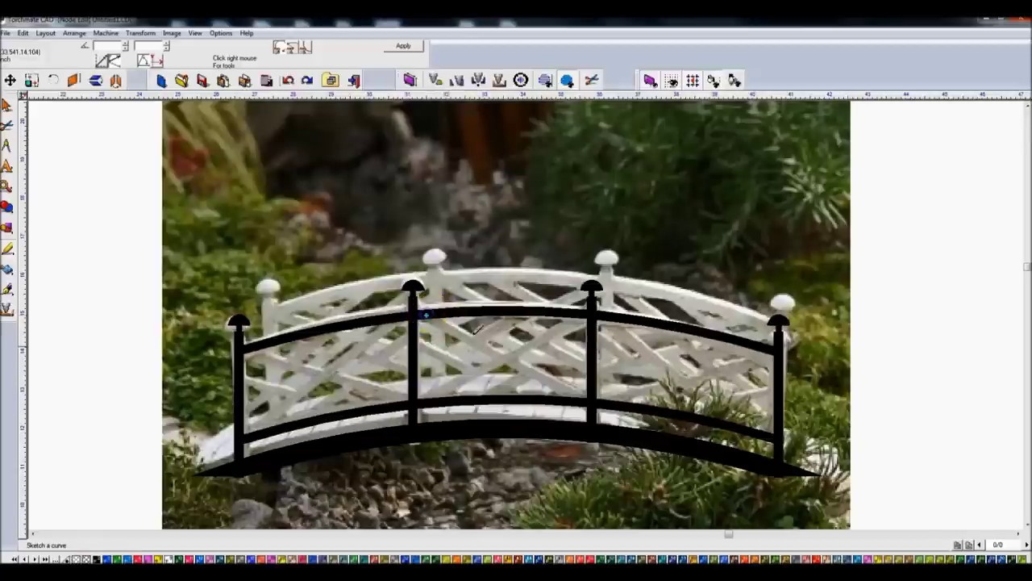
left_click(587, 396)
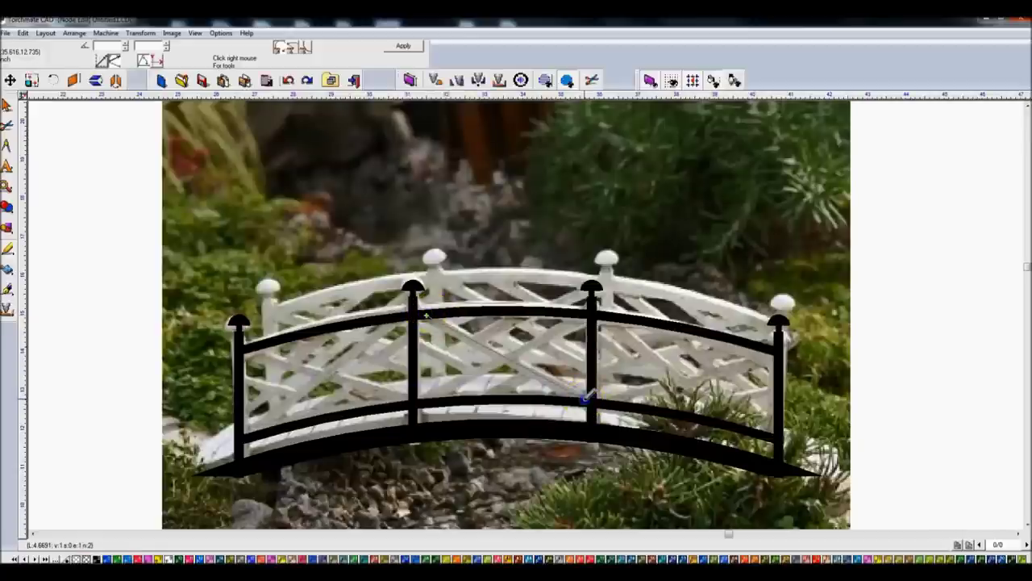
left_click(587, 396)
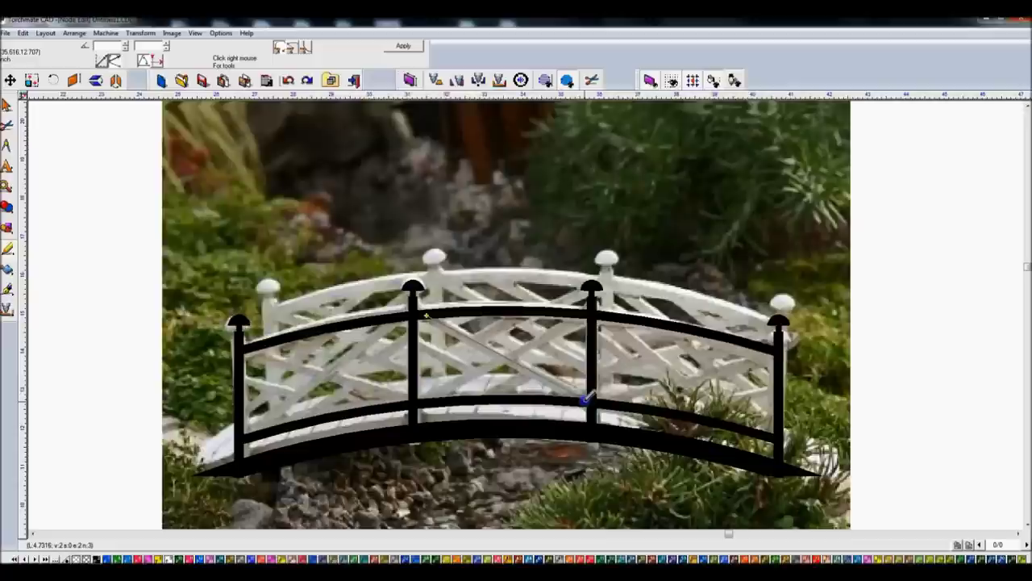
left_click(403, 46)
left_click(516, 161)
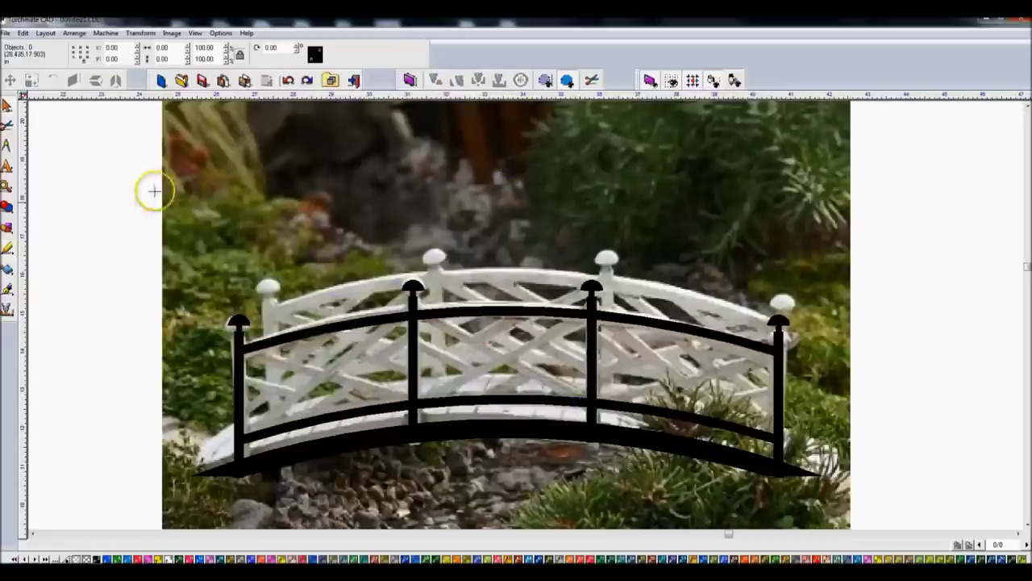
left_click(7, 248)
left_click(36, 254)
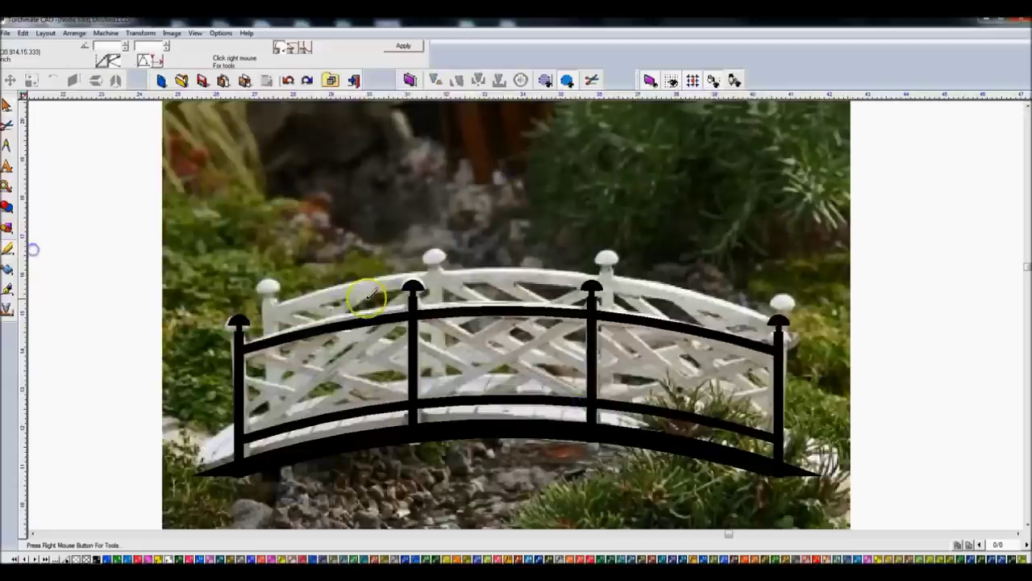
left_click(426, 315)
left_click(579, 395)
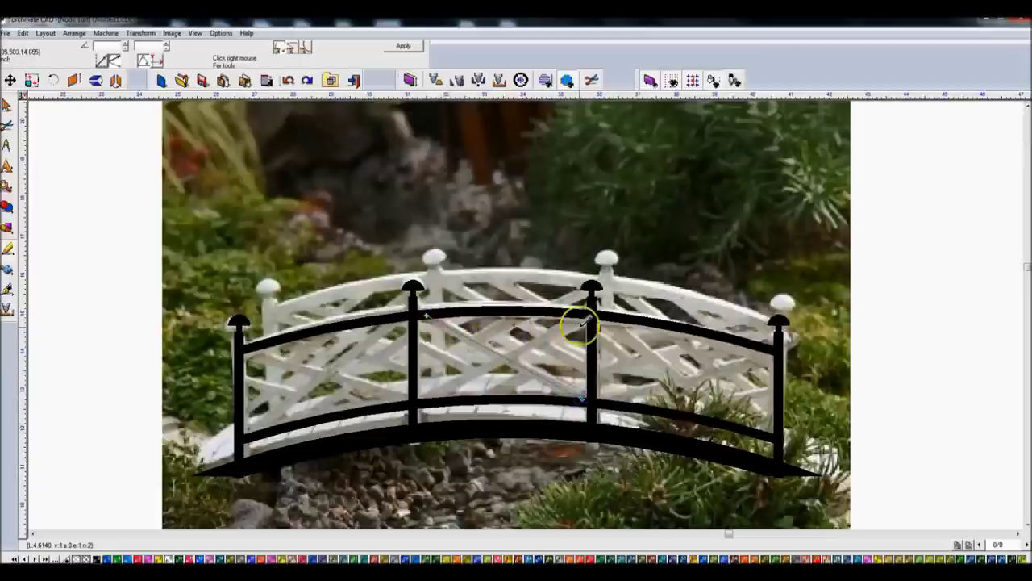
left_click(414, 46)
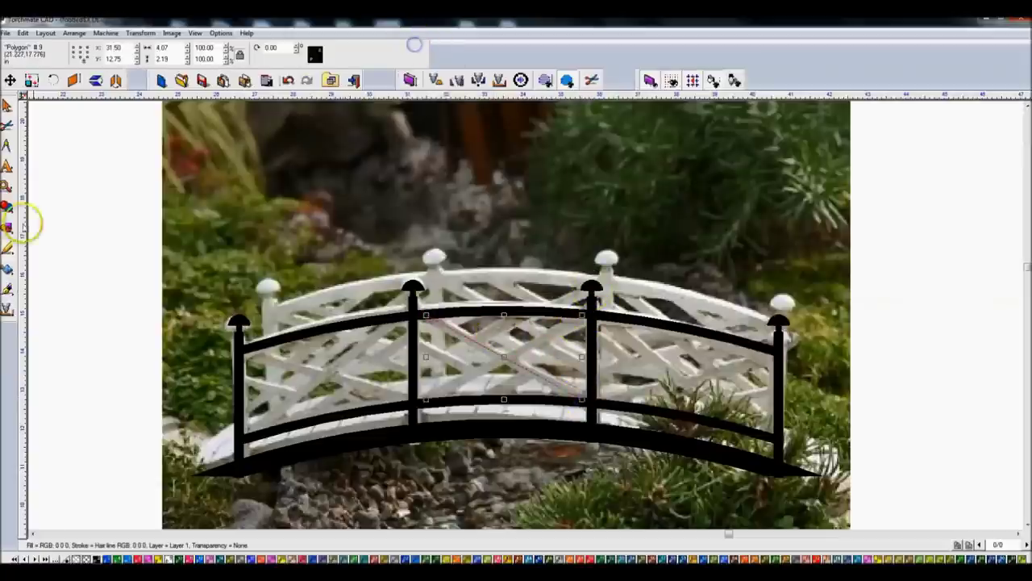
Draw the opposite diagonal running down-left across the panel.
left_click(8, 249)
left_click(36, 257)
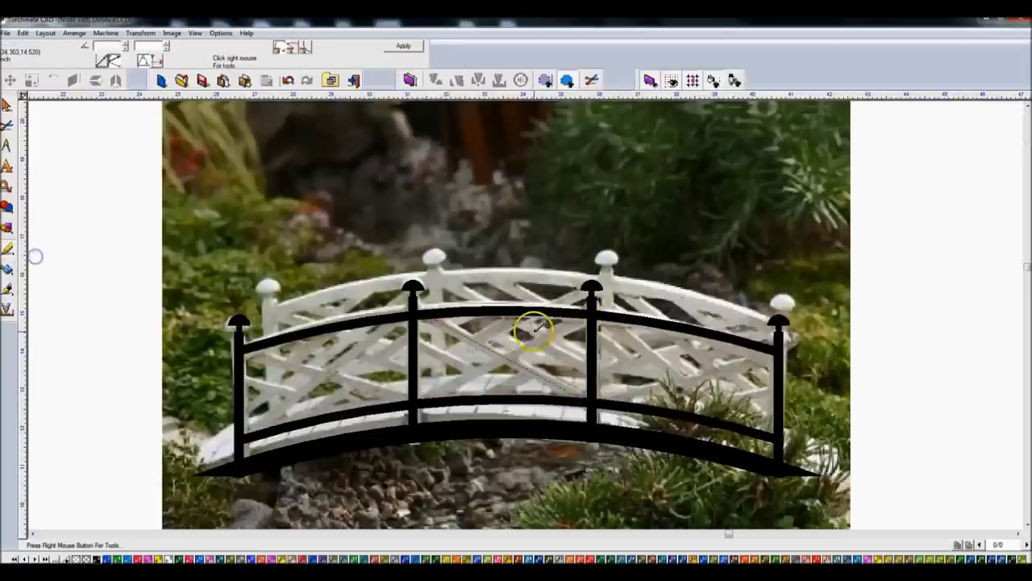
left_click(588, 315)
left_click(428, 394)
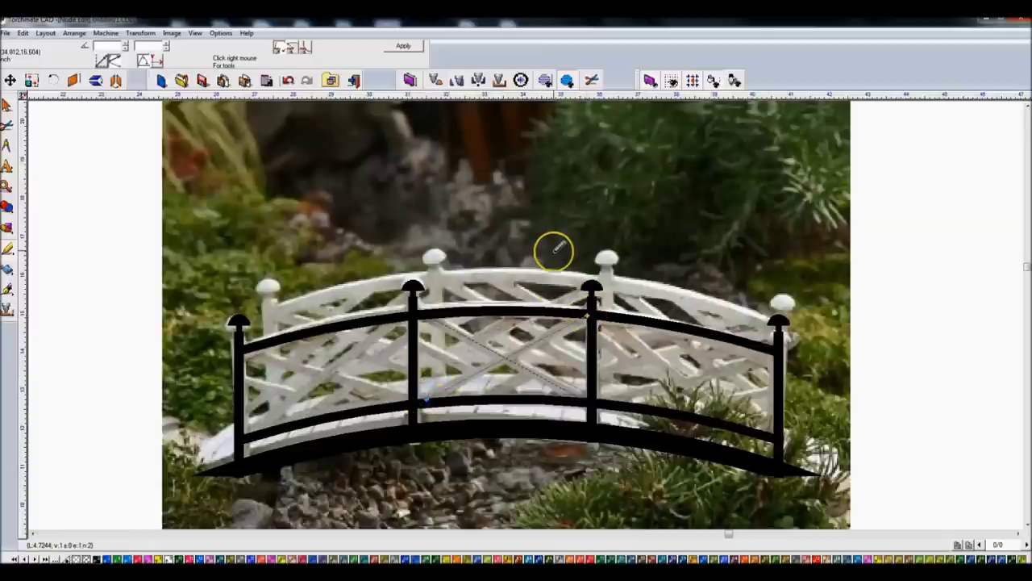
left_click(403, 46)
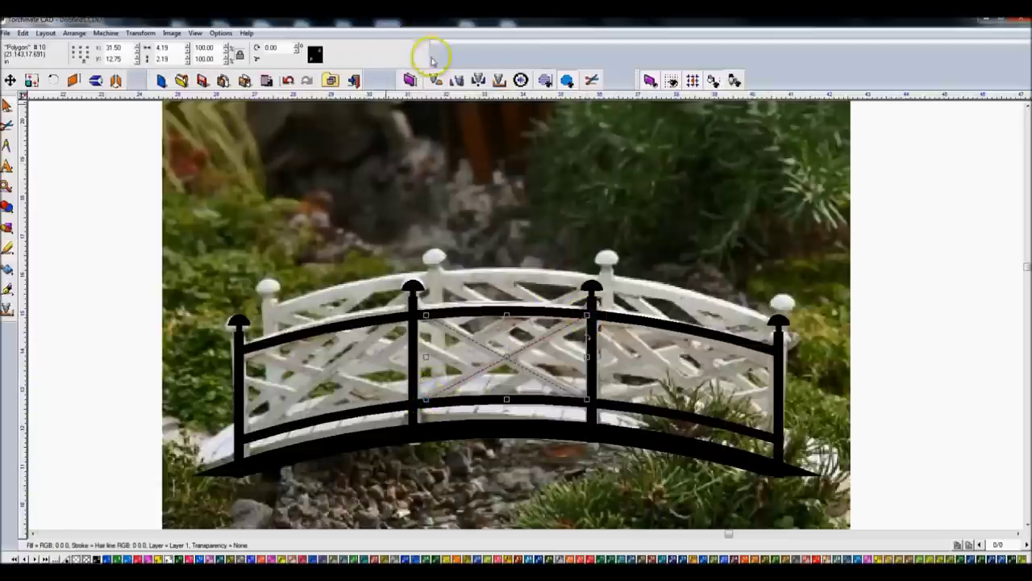
Duplicate a diagonal, mirror the copy and move it to cross the original.
left_click(505, 365)
key("ctrl+d")
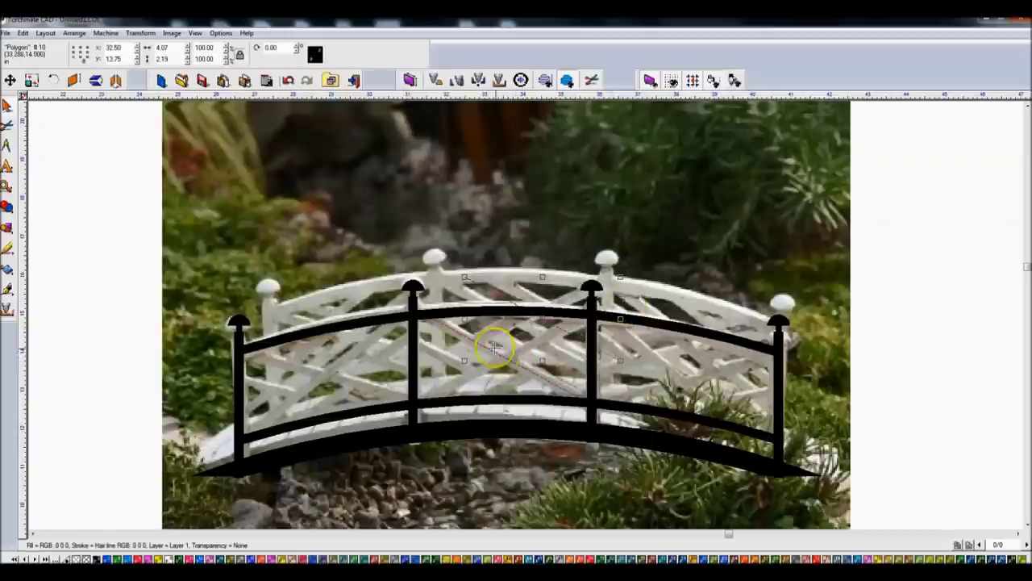
left_click(97, 81)
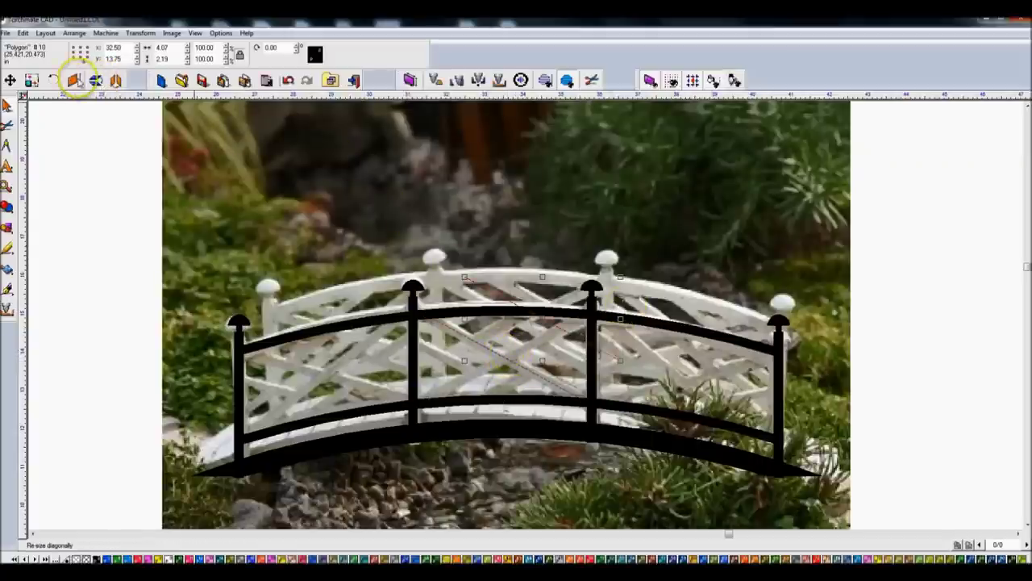
left_click(117, 81)
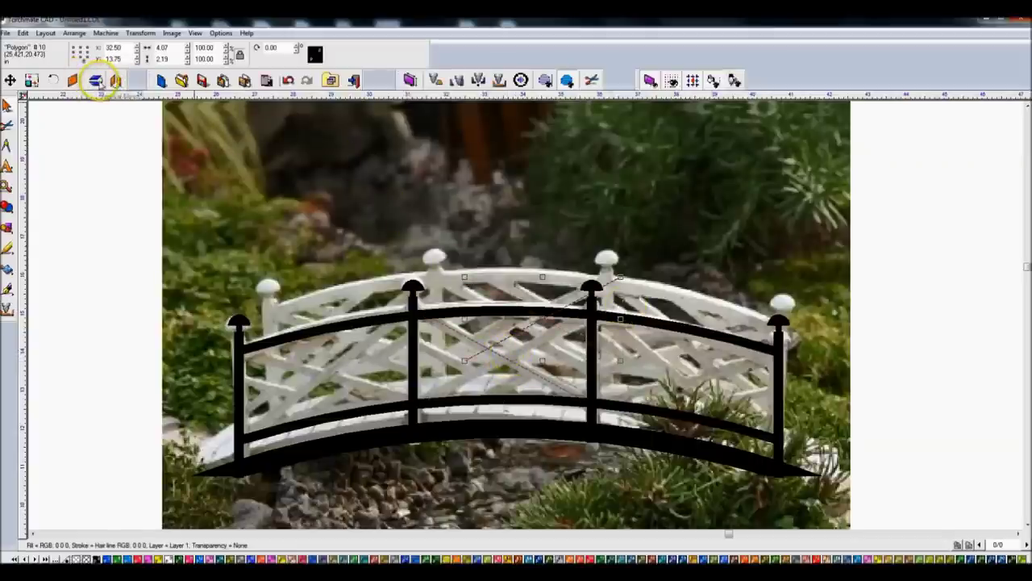
left_click(539, 329)
mouse_move(543, 321)
left_mouse_down()
mouse_move(510, 359)
mouse_move(544, 355)
left_mouse_up()
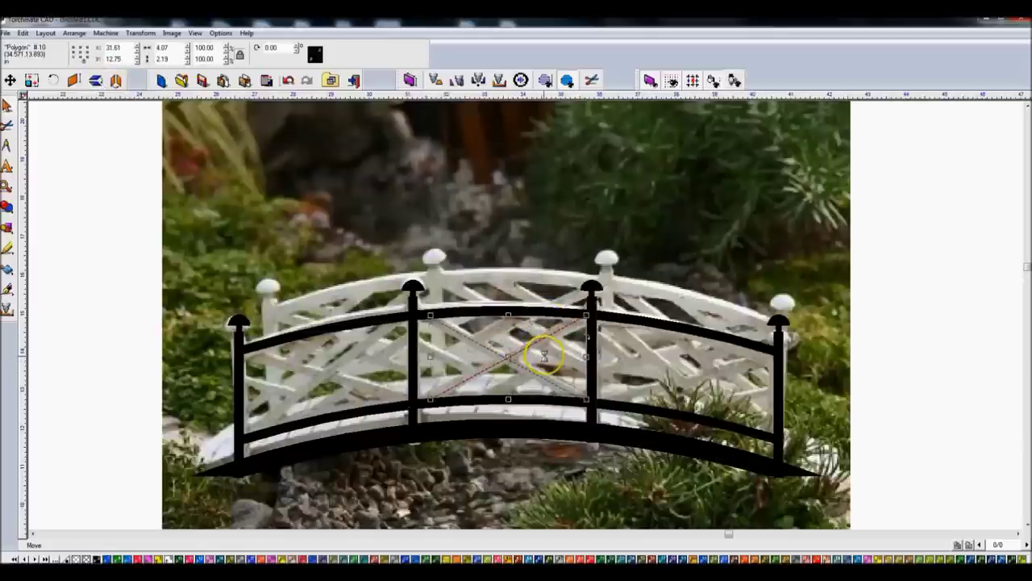
left_click_drag(545, 355, 543, 355)
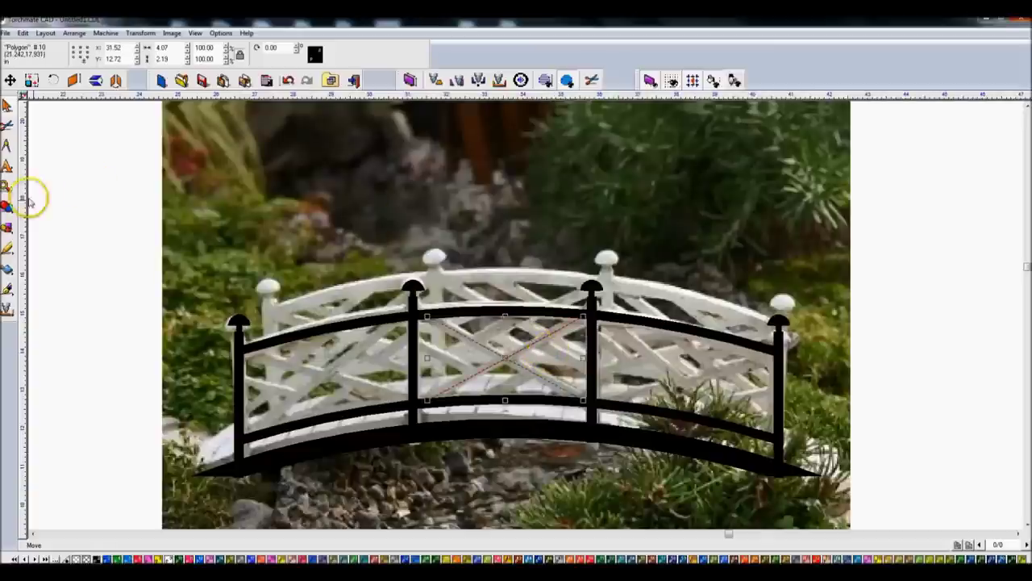
Shift one diagonal line right and back into its position on the lattice.
left_click(53, 147)
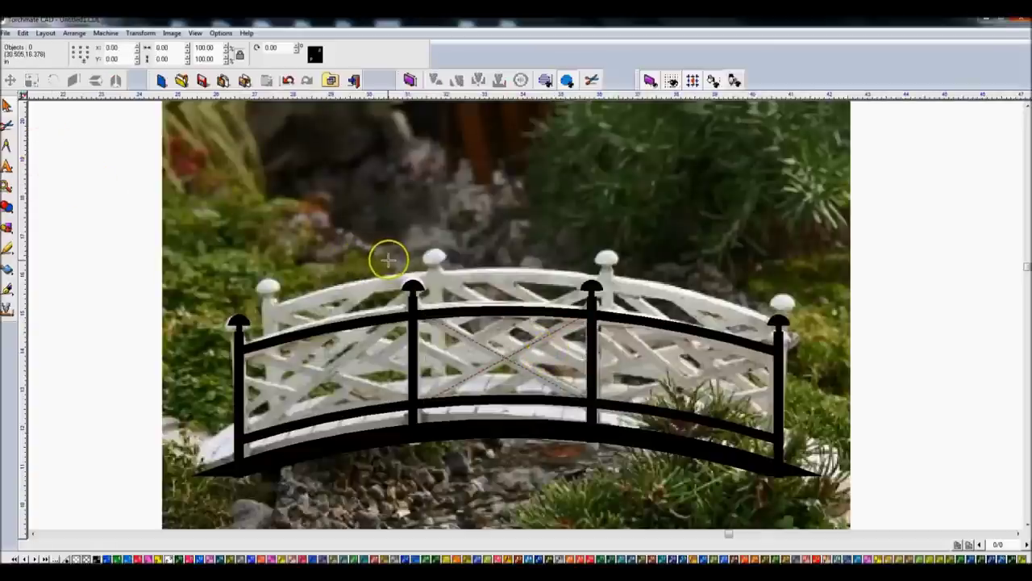
left_click(528, 348)
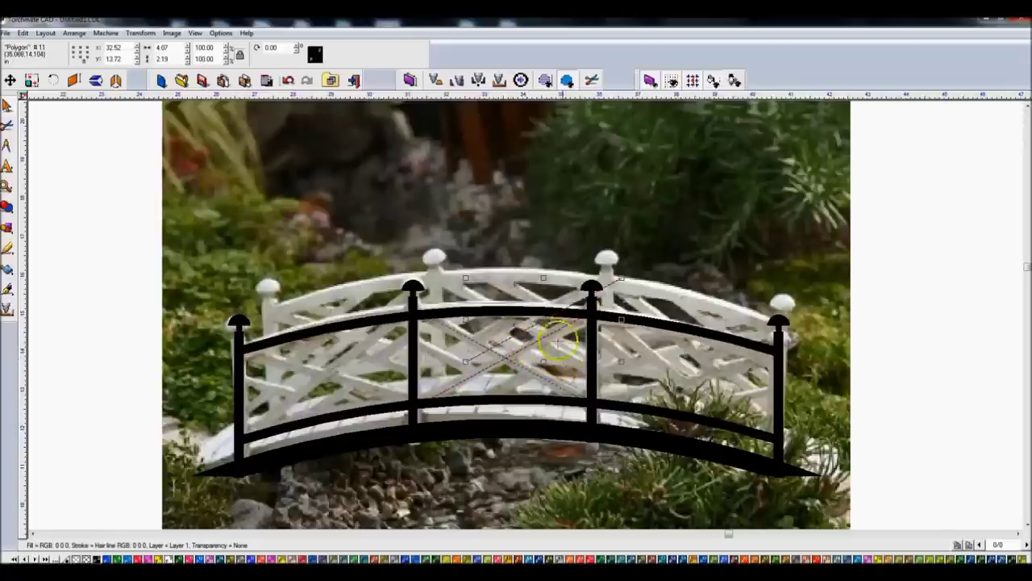
left_click_drag(541, 312, 564, 353)
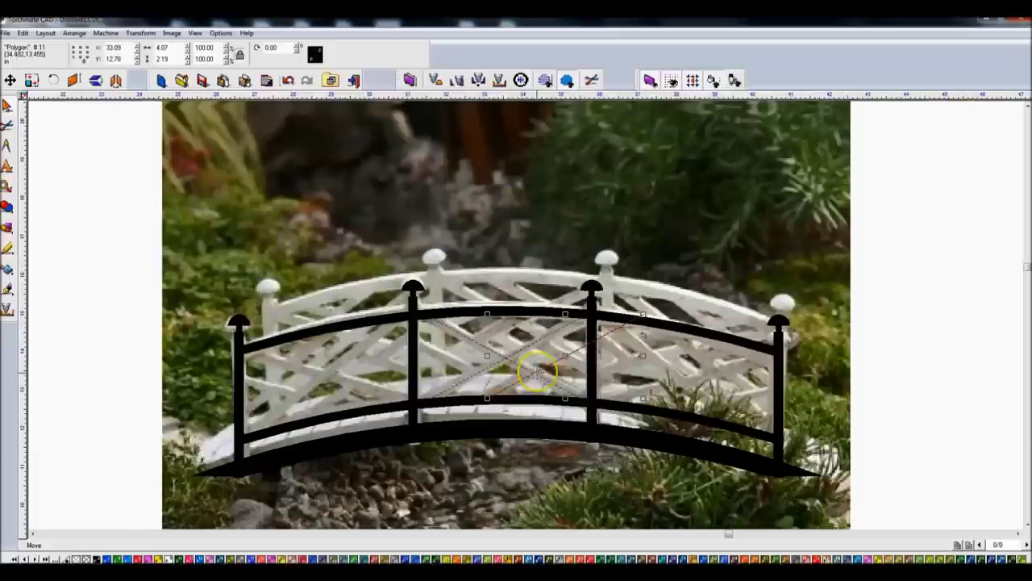
left_click_drag(604, 311, 452, 355)
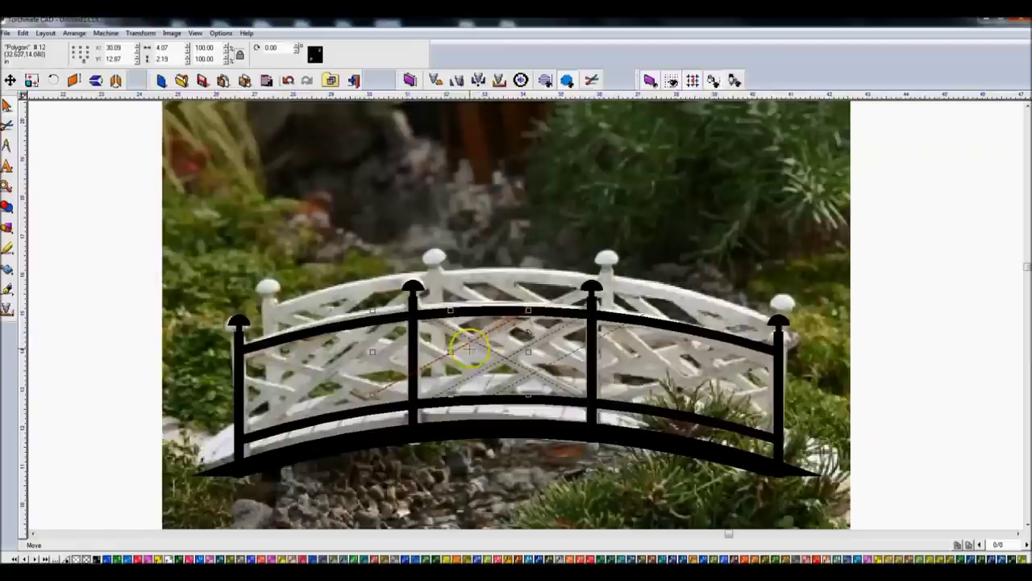
left_click(44, 166)
left_click(8, 248)
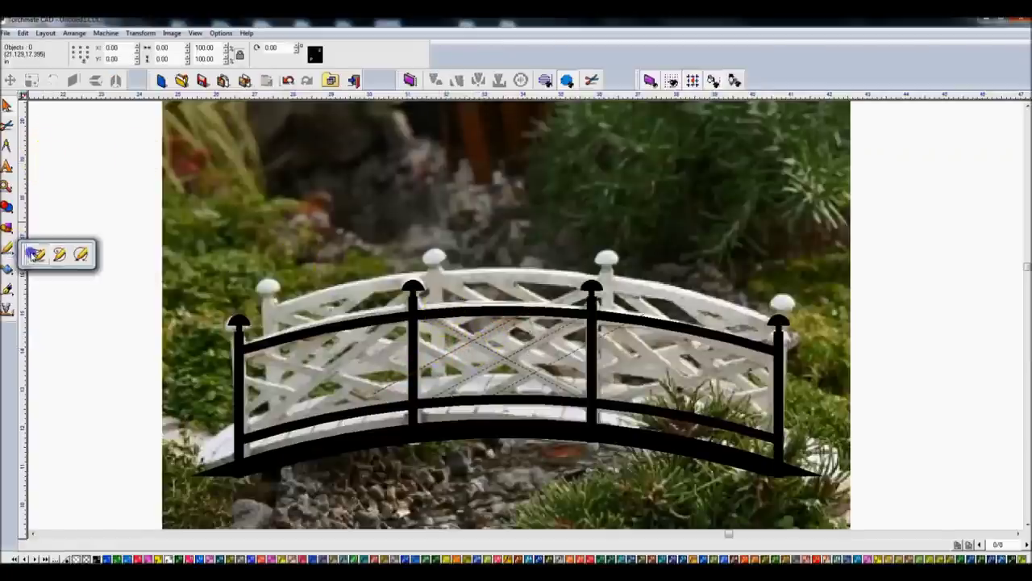
Draw a short line segment just below the rail's underside.
left_click(34, 254)
scroll(516, 329, "up", 3)
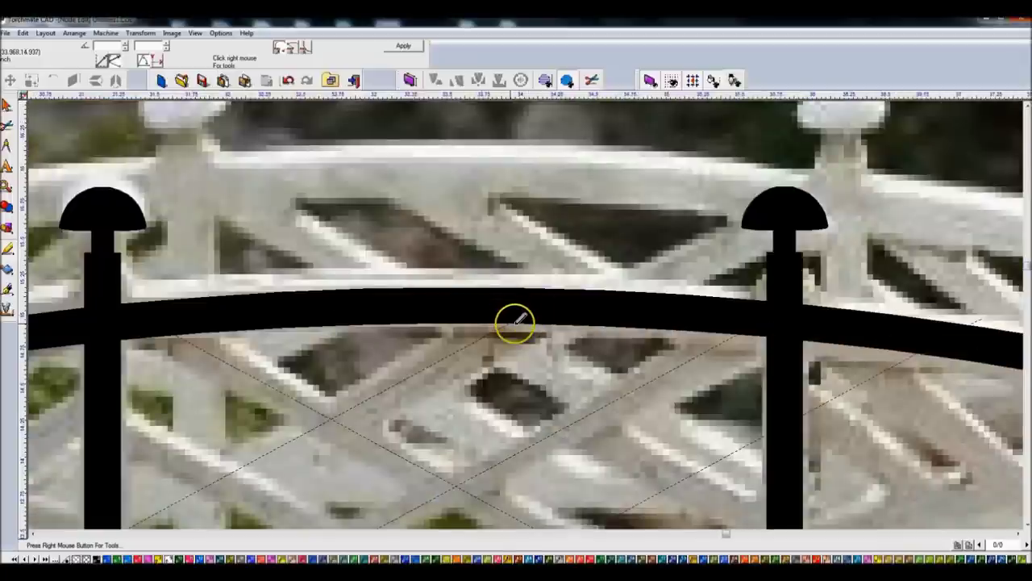
left_click(519, 314)
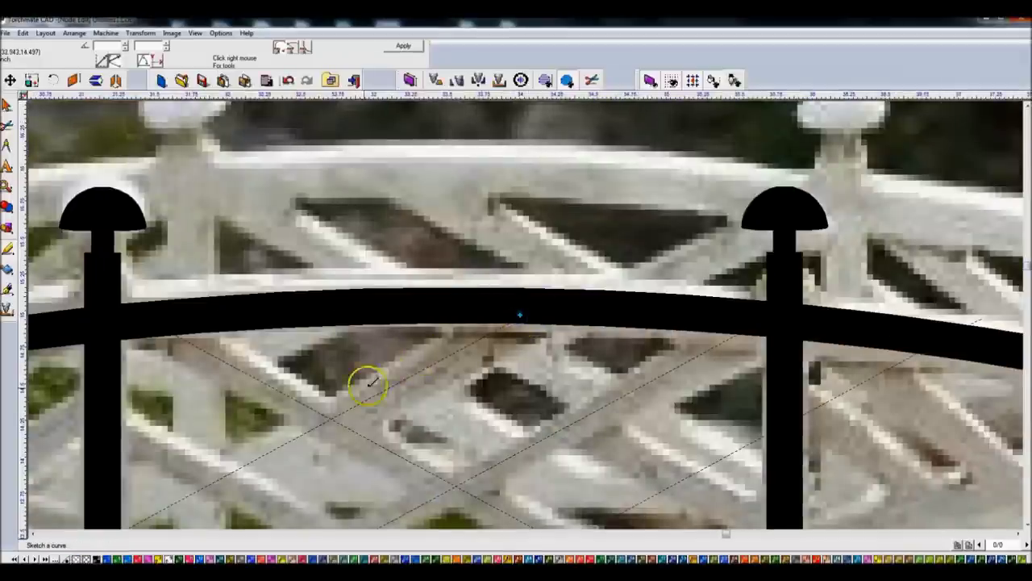
left_click(508, 322)
left_click(406, 49)
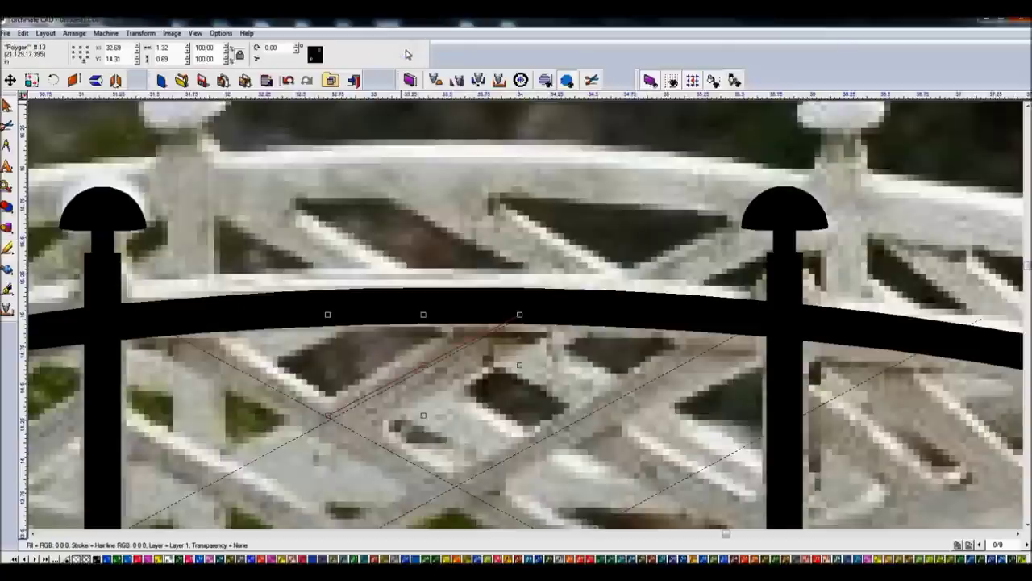
key("Escape")
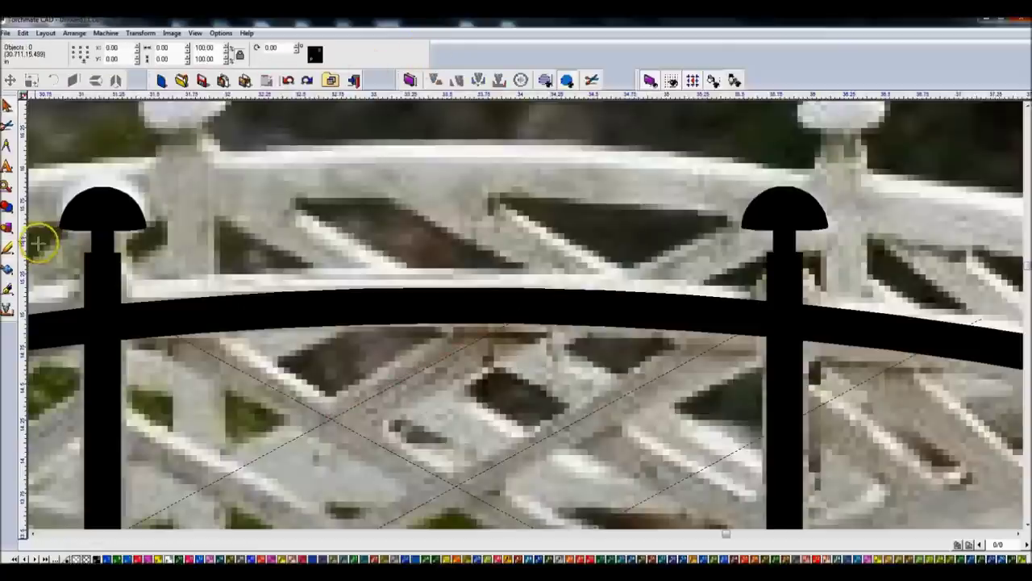
Draw a line from the diagonals' intersection up to the rail.
left_click(10, 248)
left_click(39, 250)
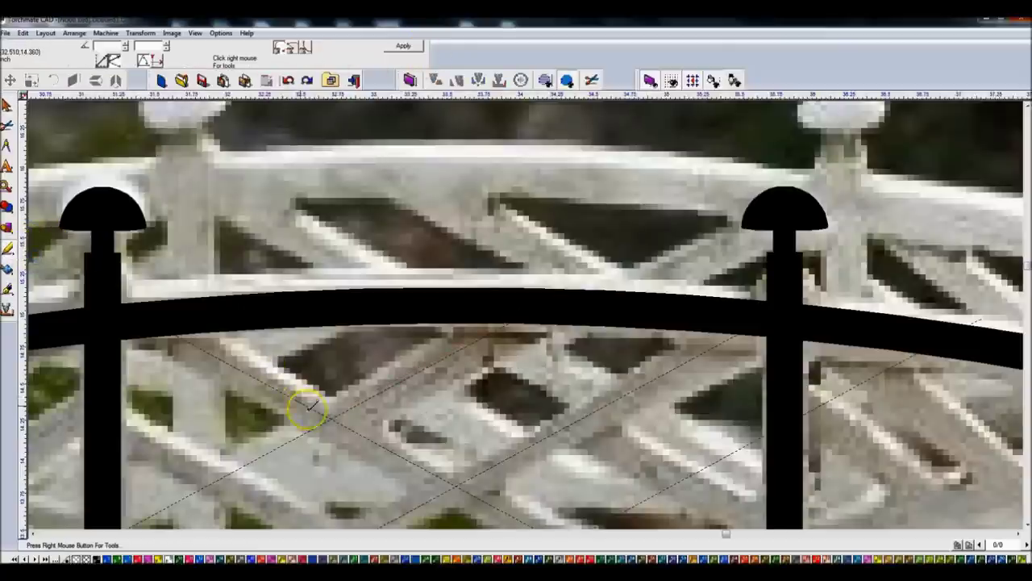
left_click(330, 416)
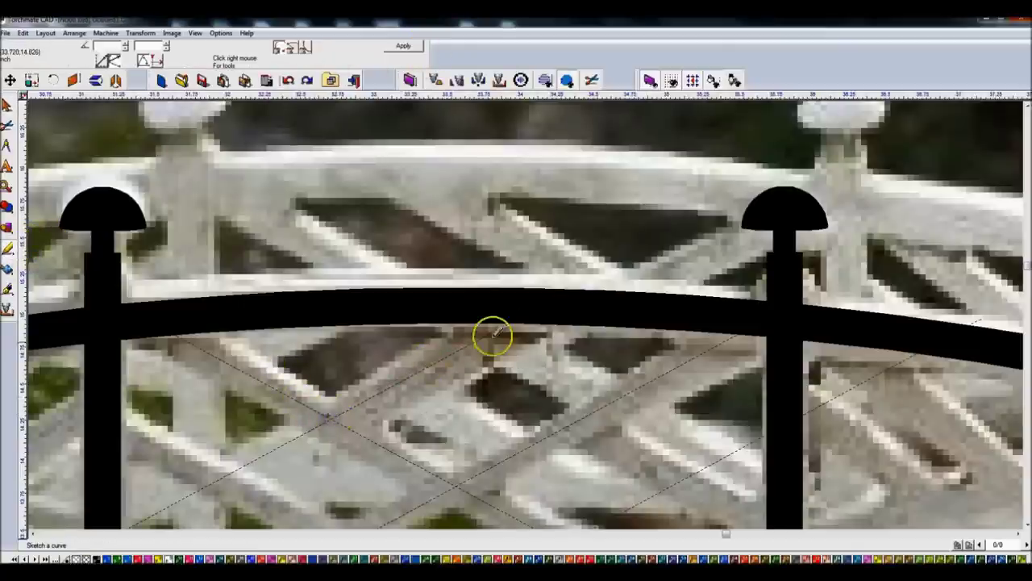
left_click(529, 313)
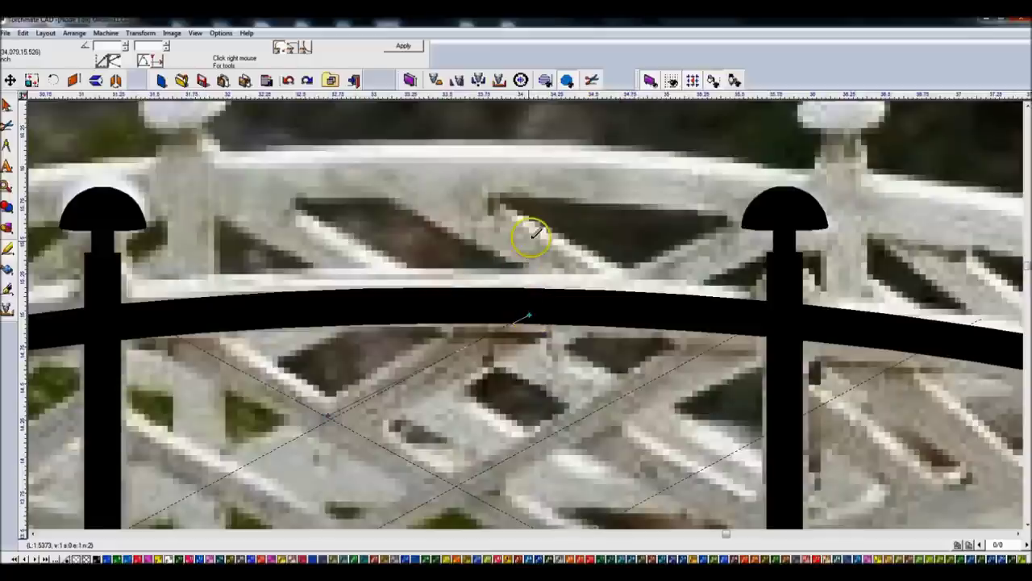
key("Escape")
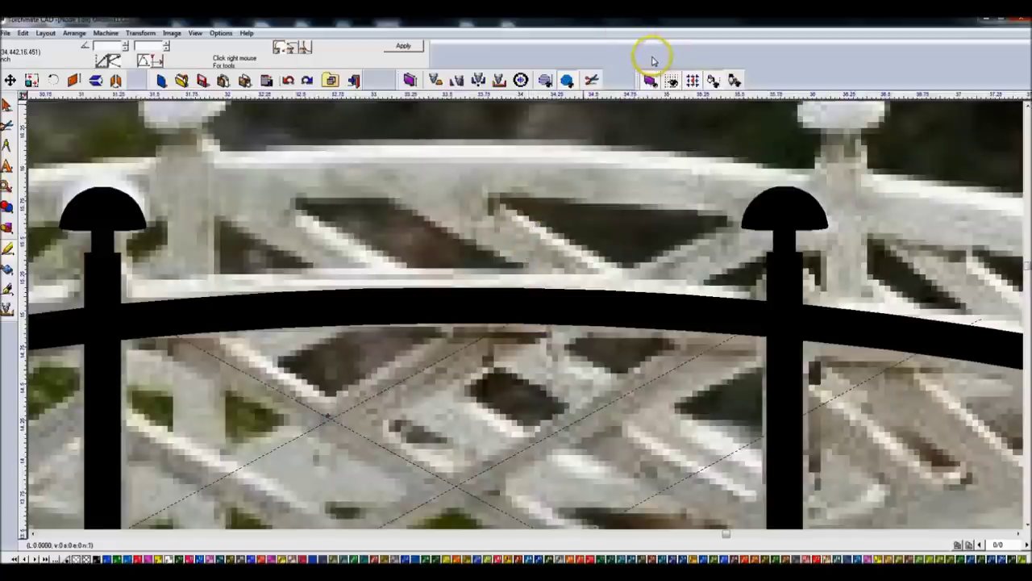
left_click(693, 80)
left_click(7, 250)
left_click(39, 250)
left_click(332, 420)
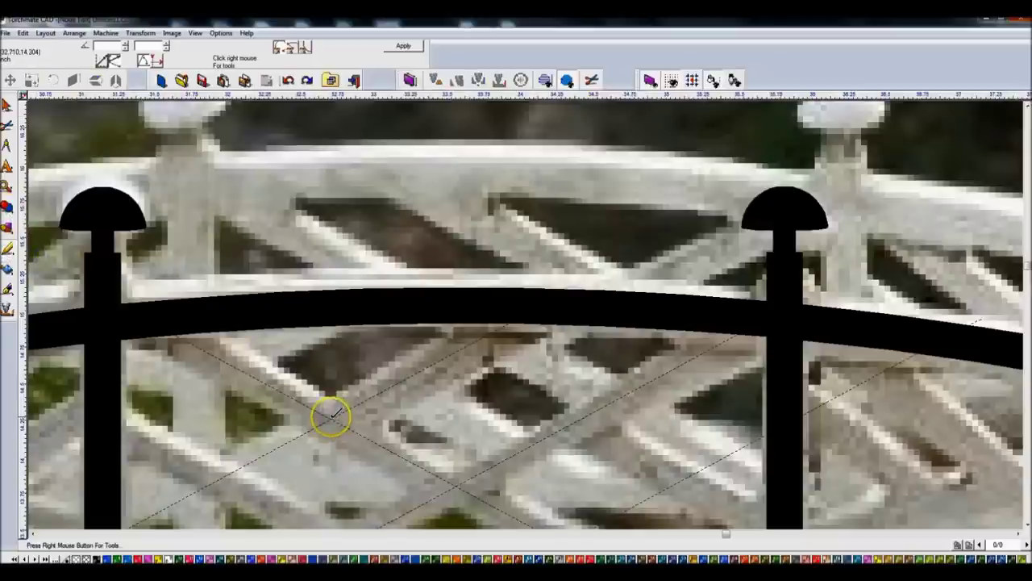
left_click_drag(331, 417, 518, 314)
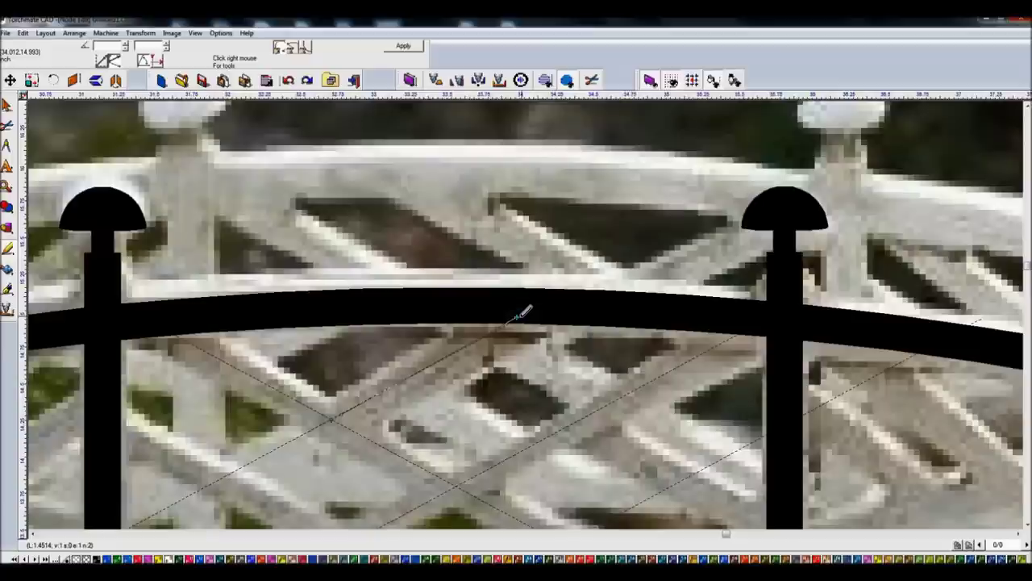
left_click(403, 46)
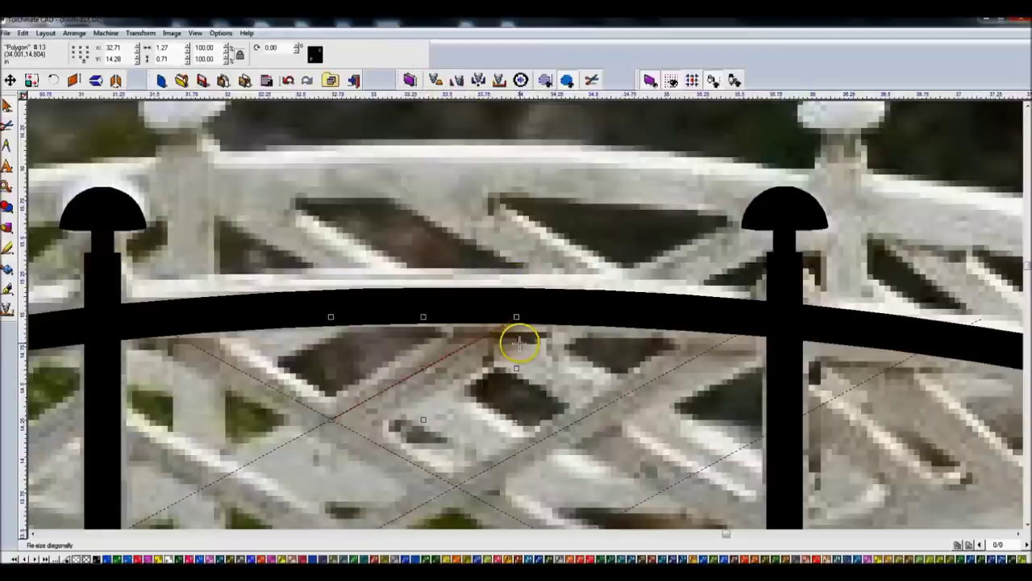
left_click(519, 343)
left_click(519, 346)
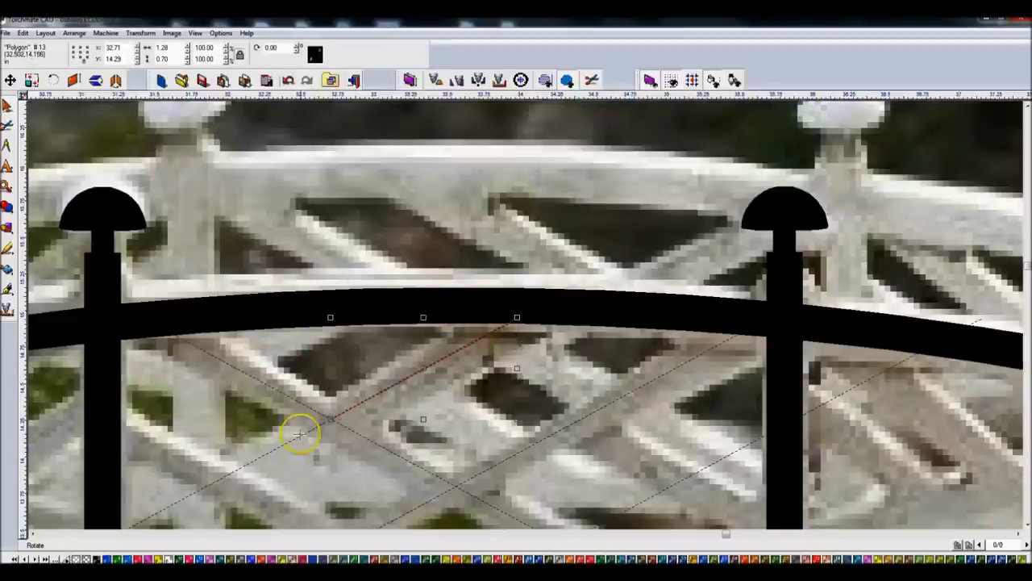
Delete the extra red diagonal and move another diagonal down into the lattice panel.
left_click(298, 435)
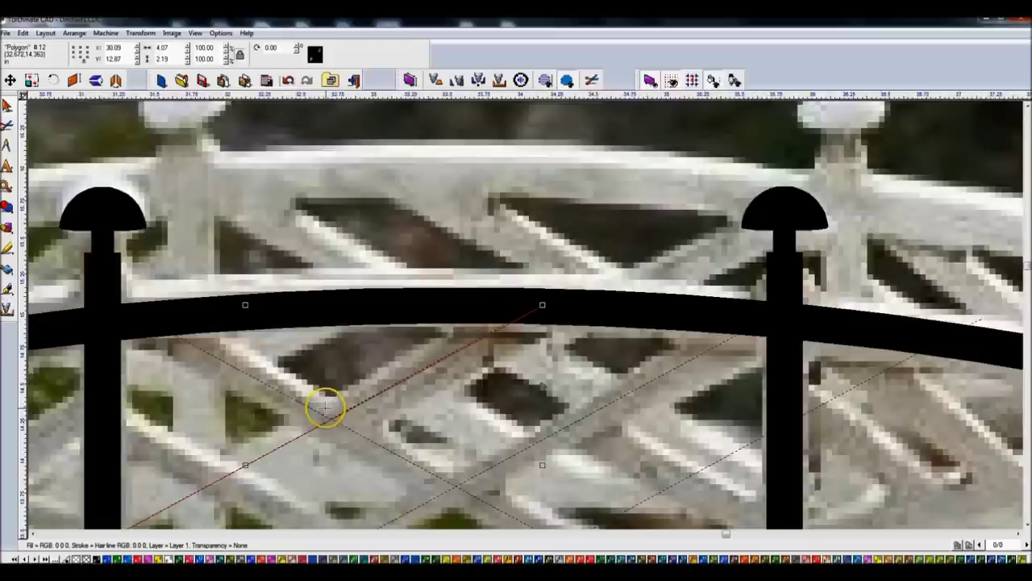
key("Delete")
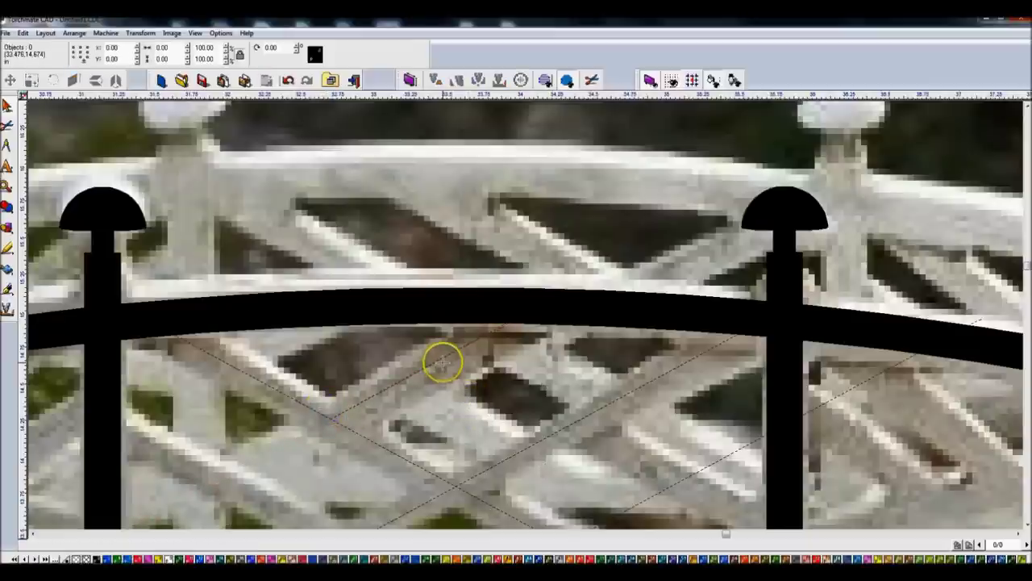
left_click(440, 360)
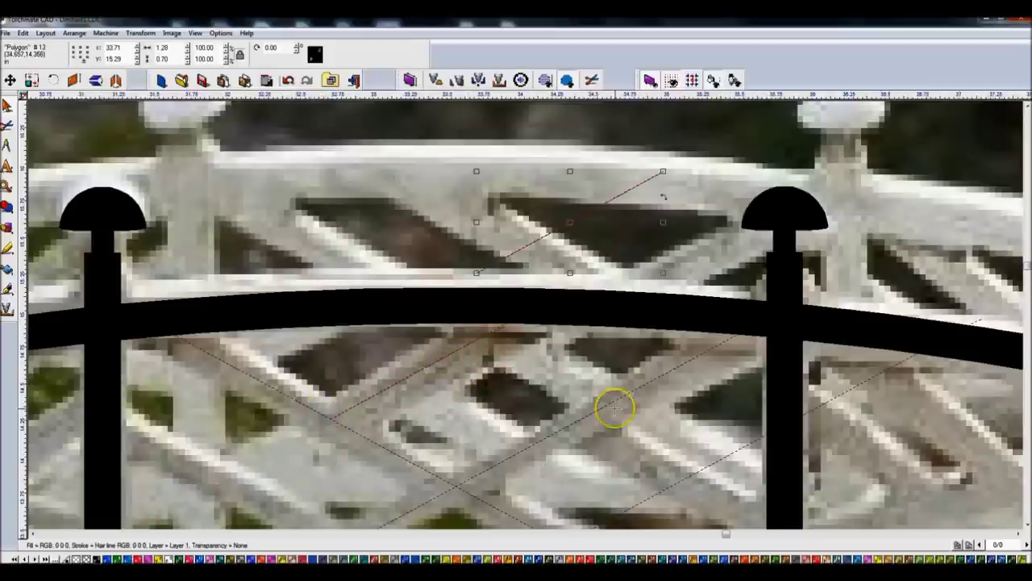
scroll(614, 410, "down", 3)
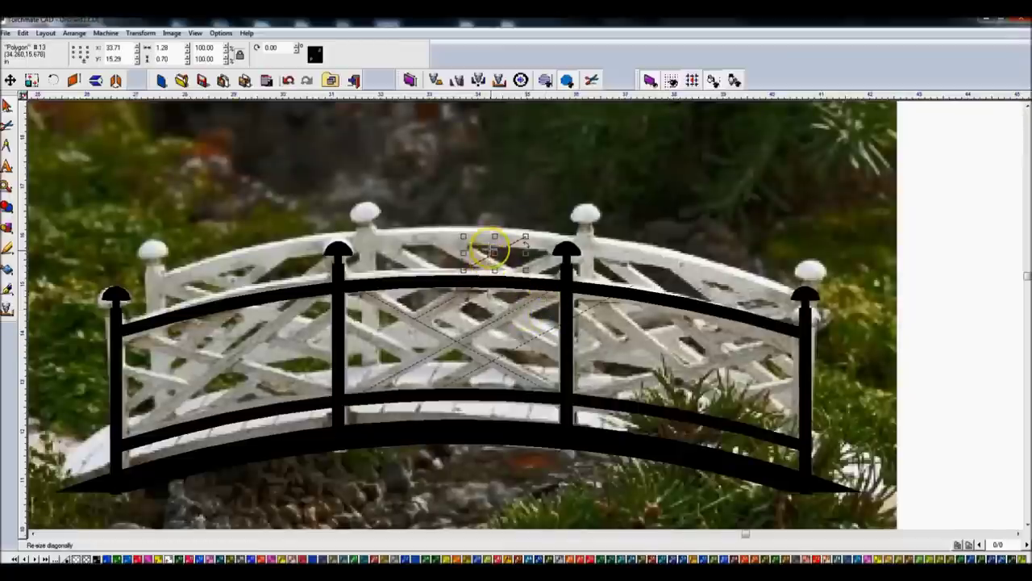
left_click_drag(492, 250, 474, 377)
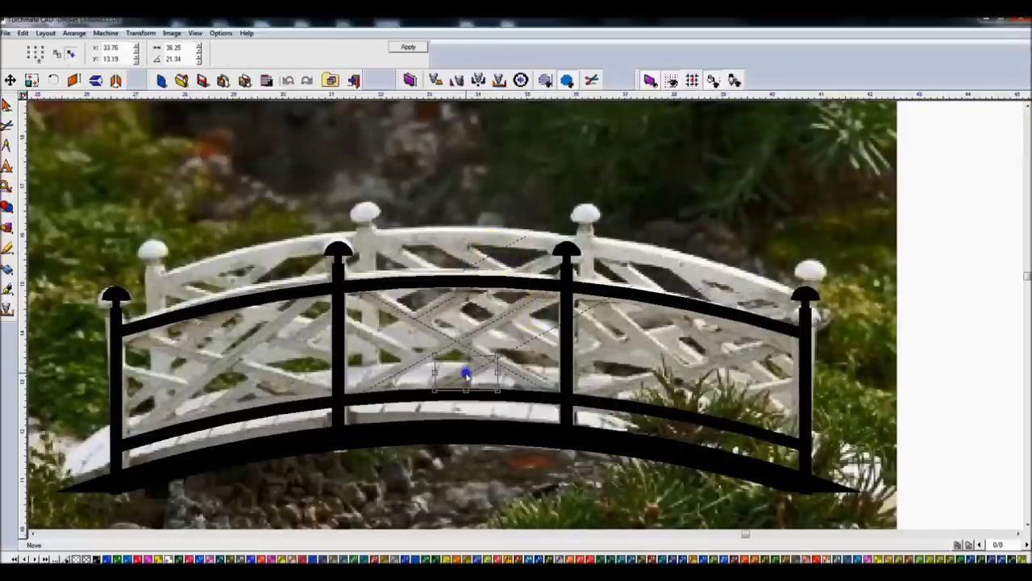
Stretch that diagonal across the panel and nudge it up slightly.
left_click(466, 371)
scroll(466, 371, "up", 5)
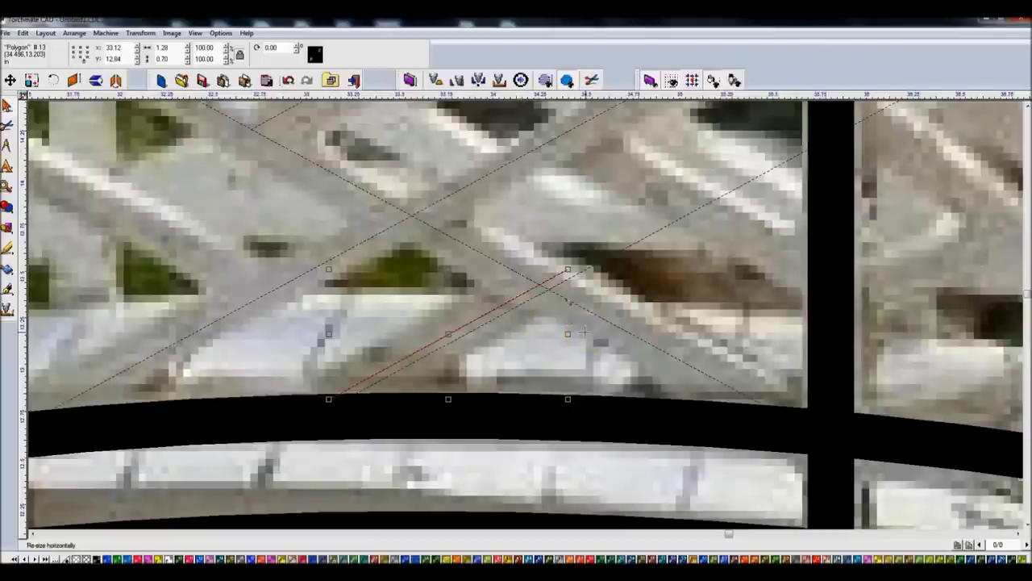
left_click_drag(583, 330, 584, 331)
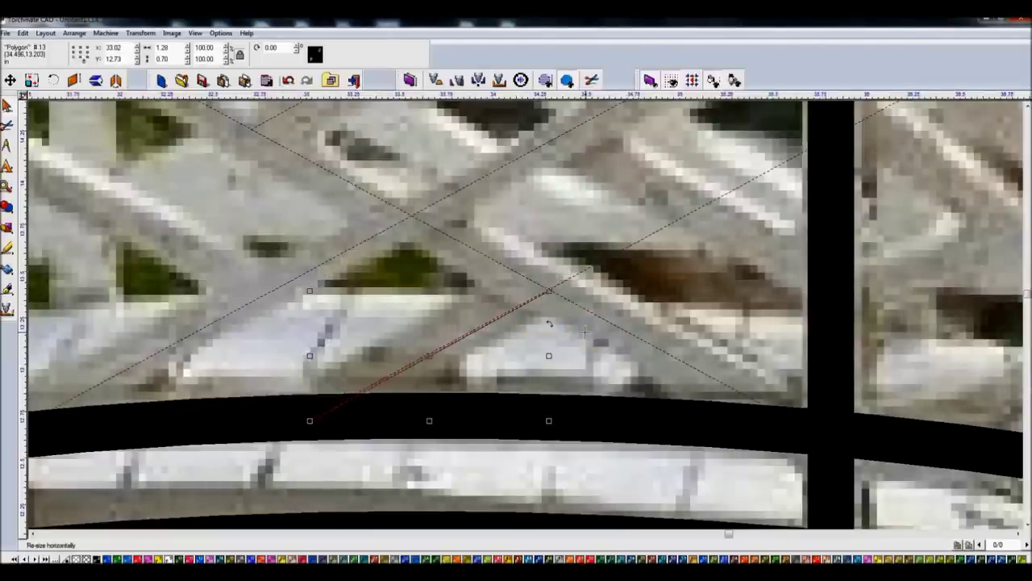
key("Up")
key("Escape")
scroll(590, 218, "down", 3)
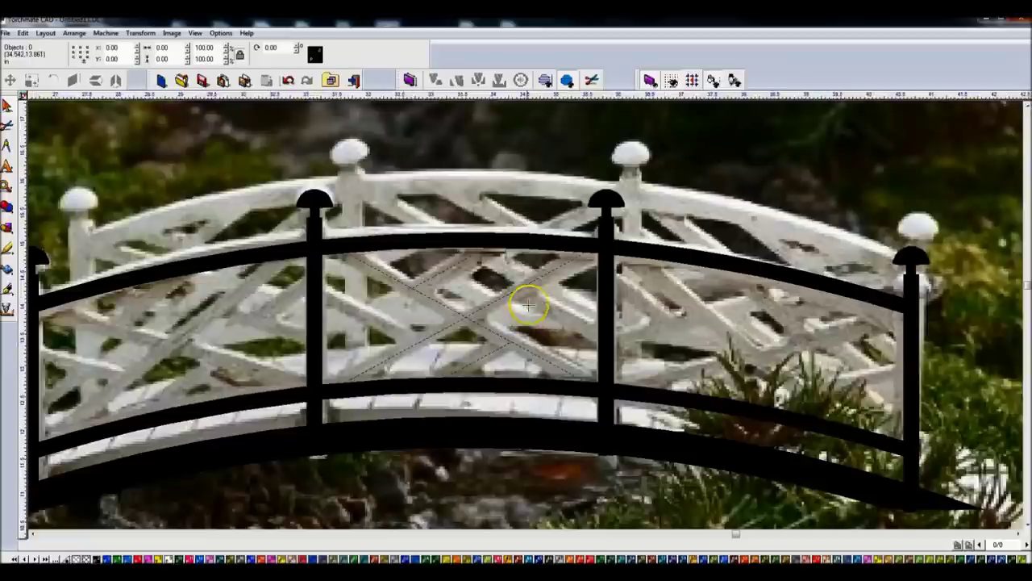
left_click(435, 296)
Move the X-shaped lattice piece right and adjust it up-left into place.
mouse_move(460, 288)
left_mouse_down()
mouse_move(539, 270)
mouse_move(631, 352)
left_mouse_up()
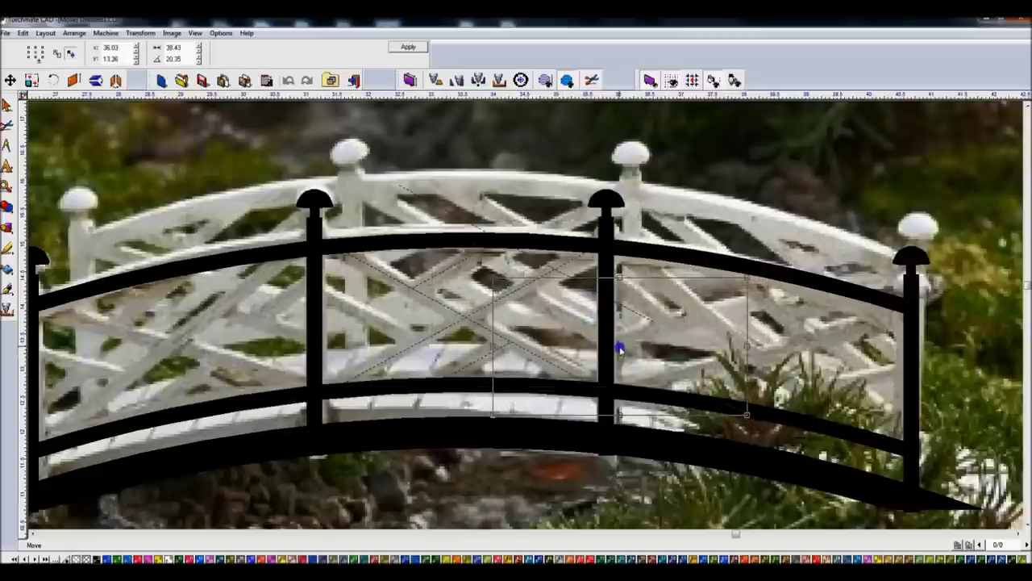
left_click_drag(632, 352, 619, 346)
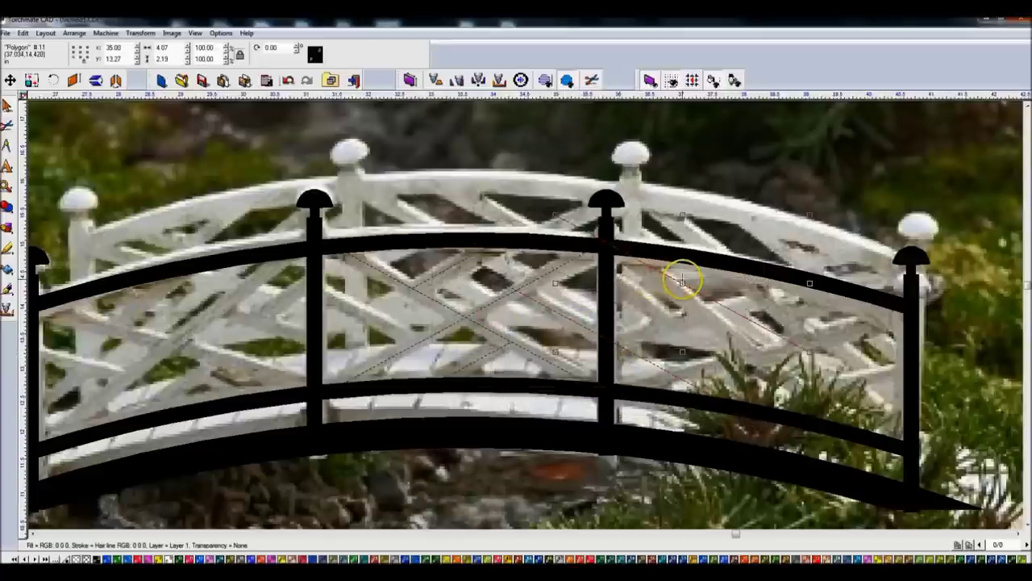
left_click(682, 280)
left_click(353, 313)
left_click_drag(353, 312, 326, 297)
left_click(356, 281)
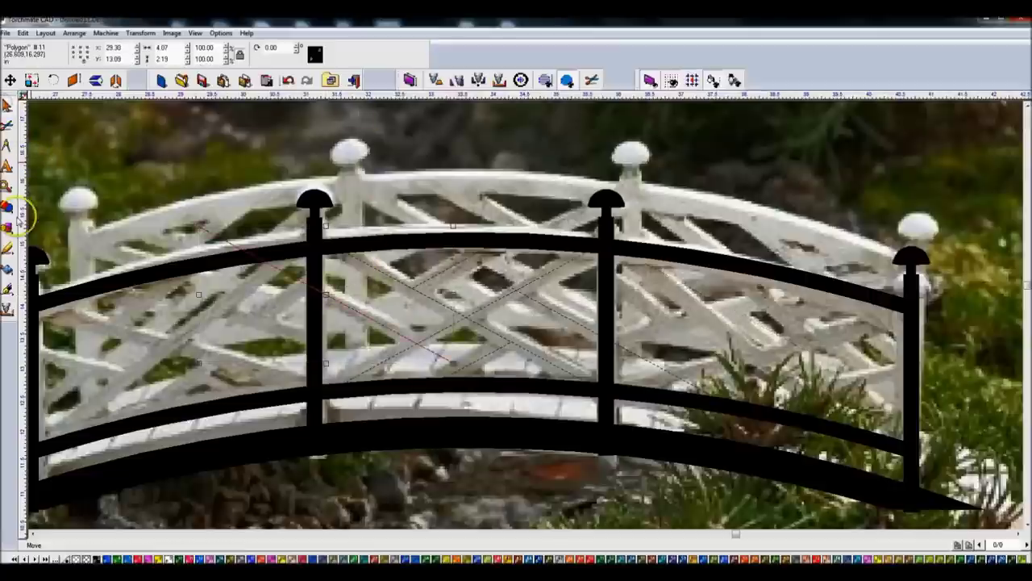
Sketch a new diagonal lattice line with the pencil tool.
left_click(8, 247)
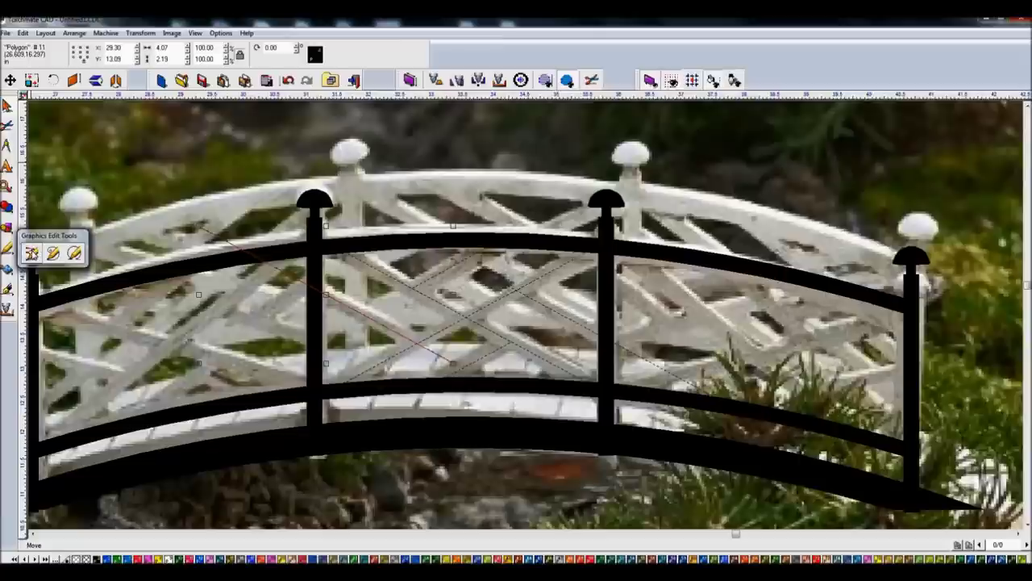
left_click(32, 253)
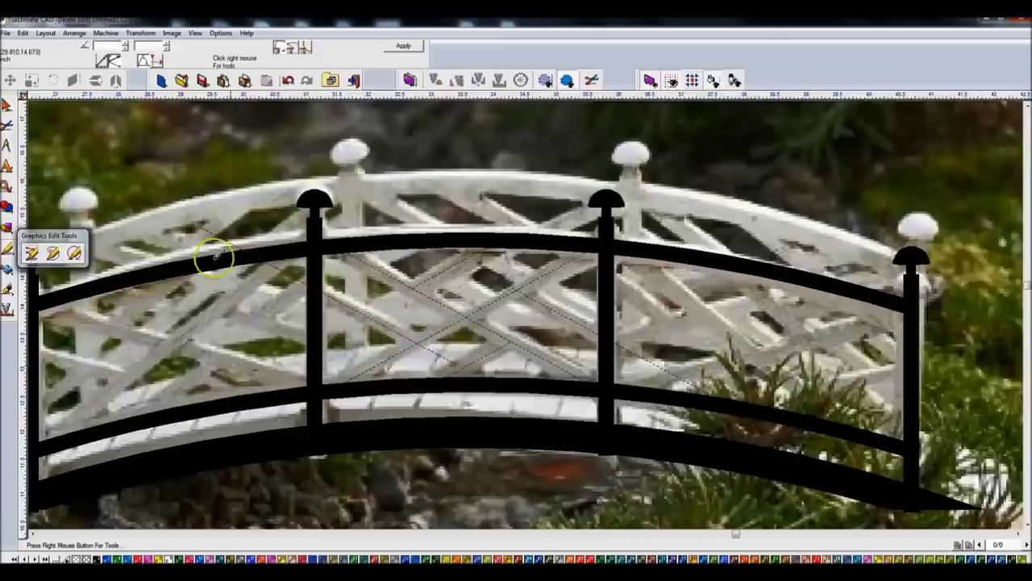
left_click(36, 253)
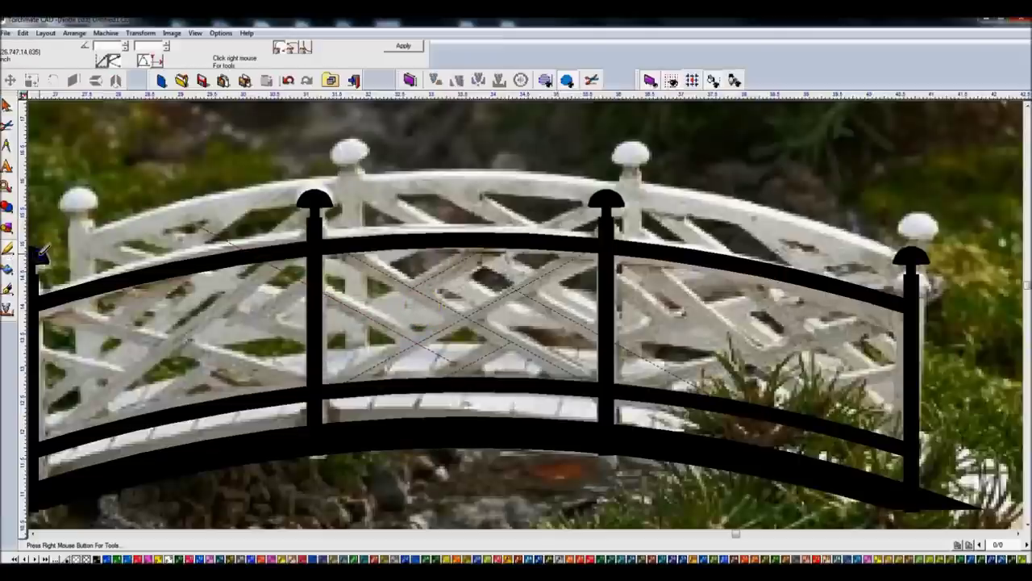
scroll(421, 334, "up", 1)
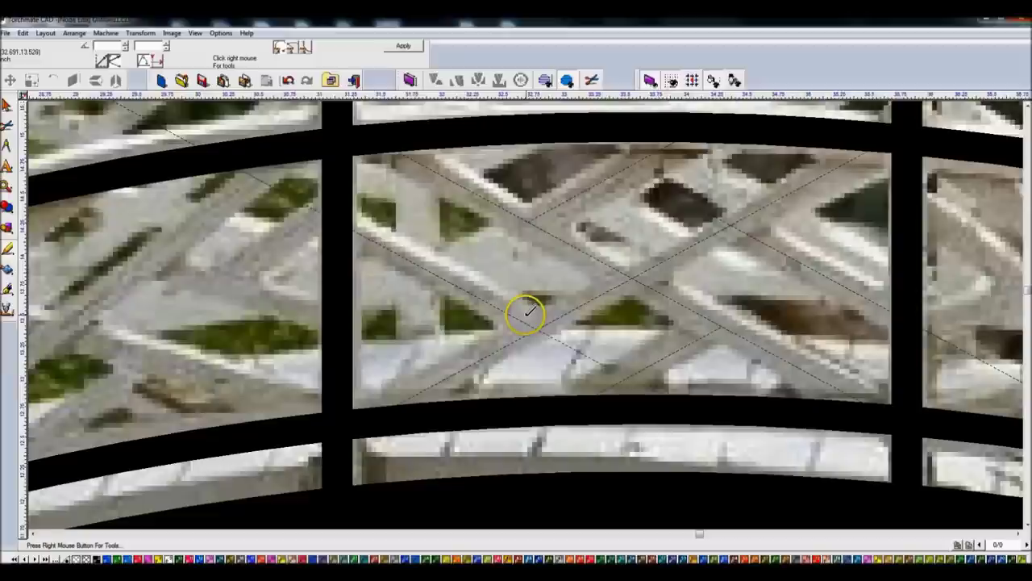
left_click(346, 225)
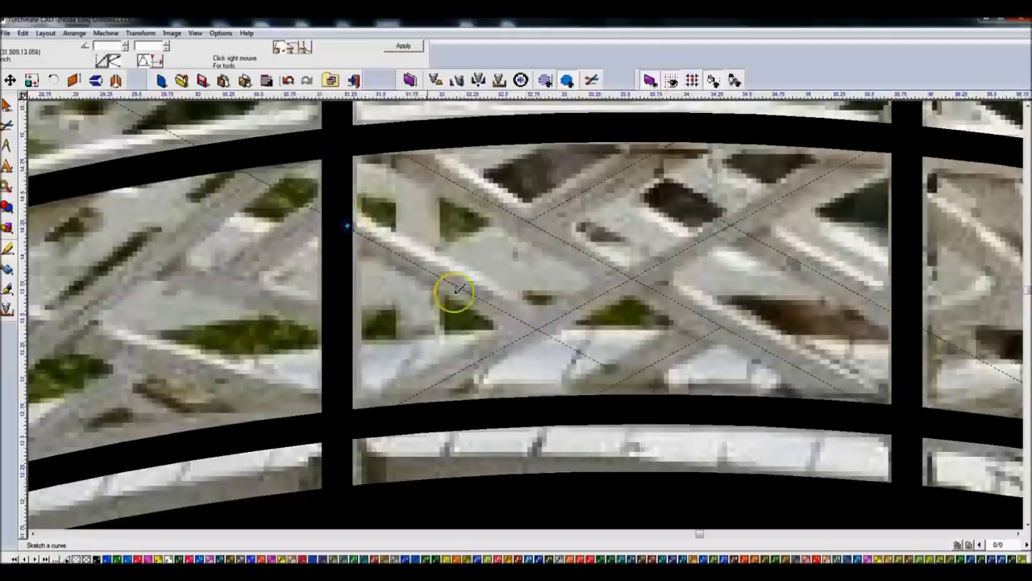
left_click(536, 326)
left_click(404, 46)
Move the new diagonal line right into the next panel over.
left_click(574, 349)
left_click(511, 311)
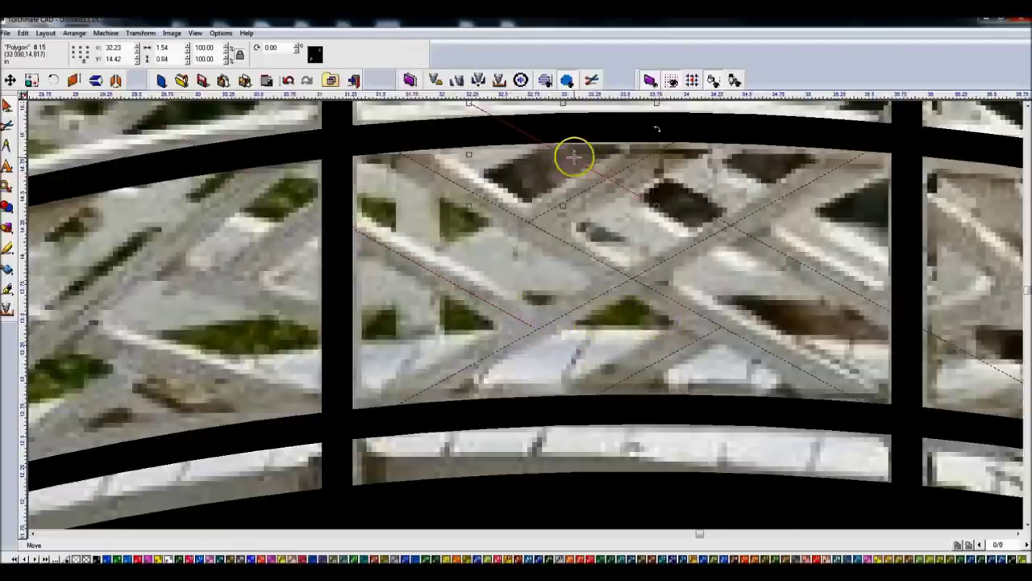
left_click_drag(563, 152, 823, 268)
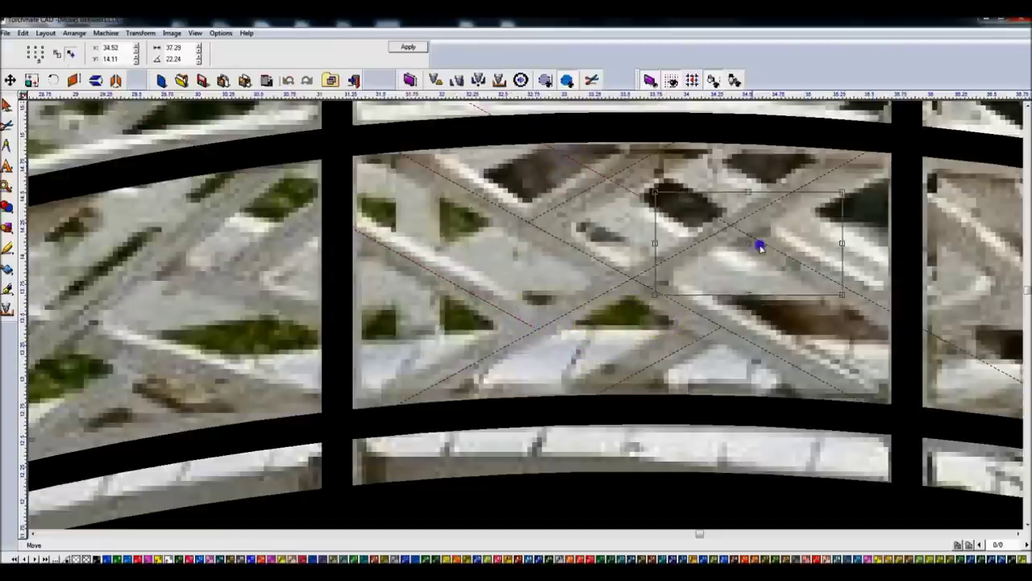
left_click(823, 272)
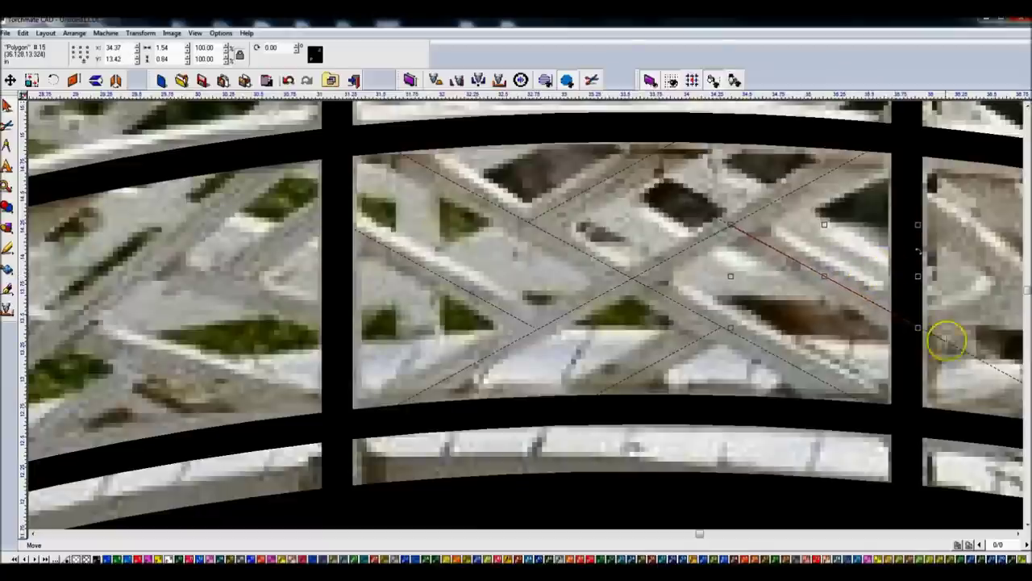
left_click(947, 341)
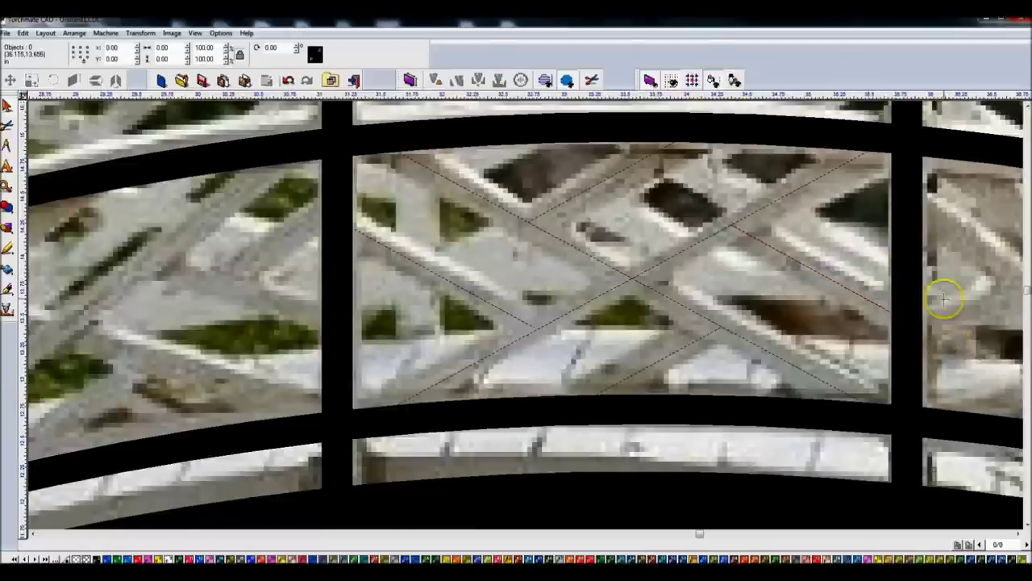
scroll(528, 312, "down", 2)
scroll(524, 312, "up", 1)
scroll(522, 313, "up", 1)
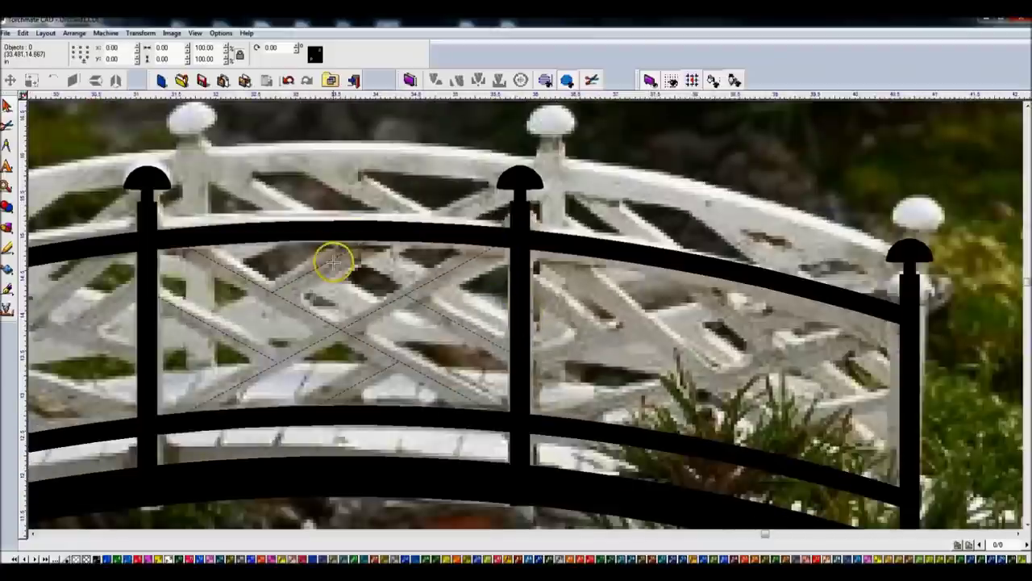
scroll(380, 231, "down", 2)
scroll(525, 314, "down", 1)
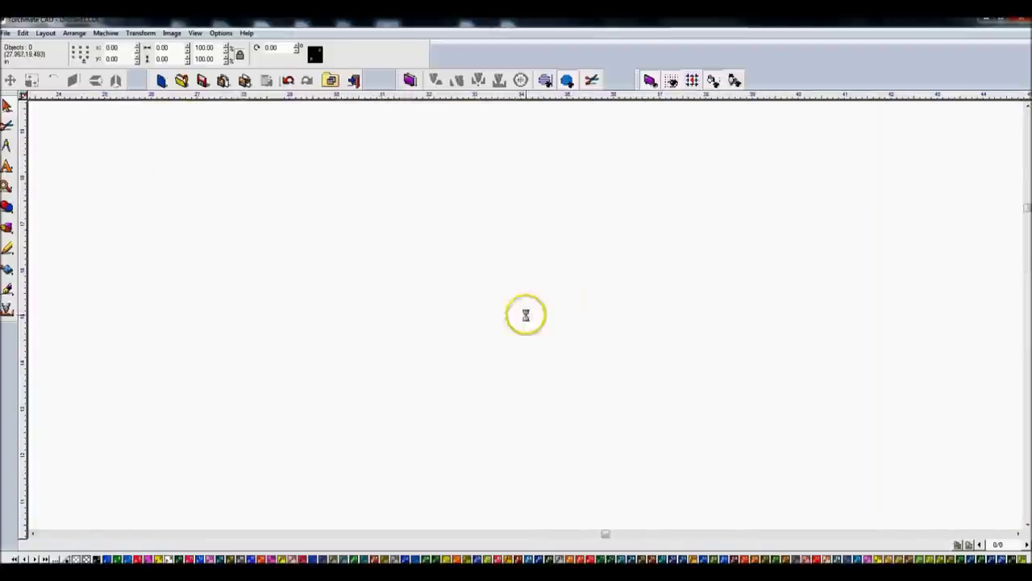
Give the middle panel's diagonal lattice lines a 0.25 thick line style, forming solid black crossing bars.
mouse_move(528, 150)
left_mouse_down()
mouse_move(766, 545)
mouse_move(789, 520)
left_mouse_up()
scroll(524, 322, "up", 2)
scroll(508, 281, "down", 1)
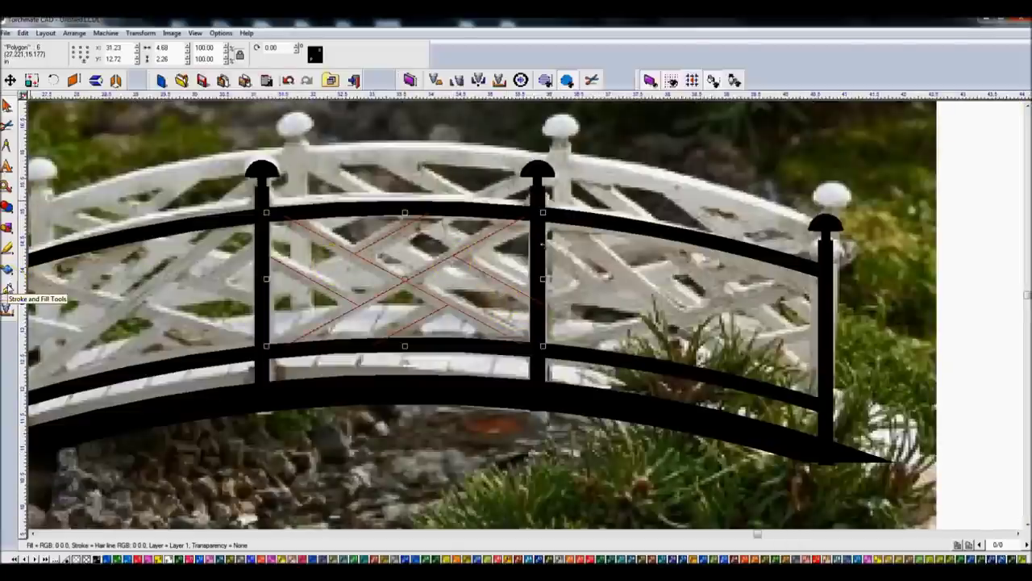
left_click_drag(7, 286, 37, 295)
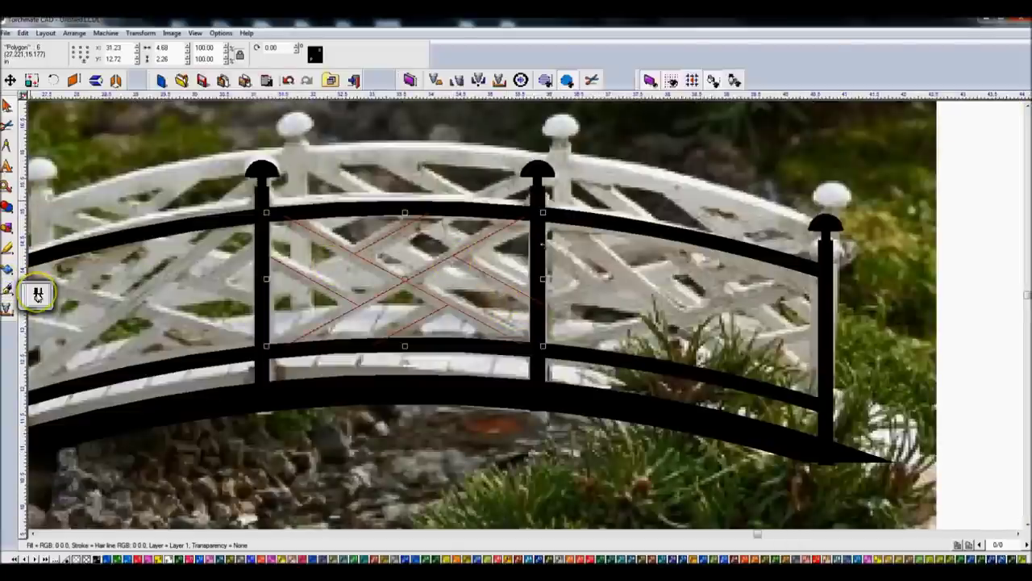
left_click(37, 296)
left_click(53, 54)
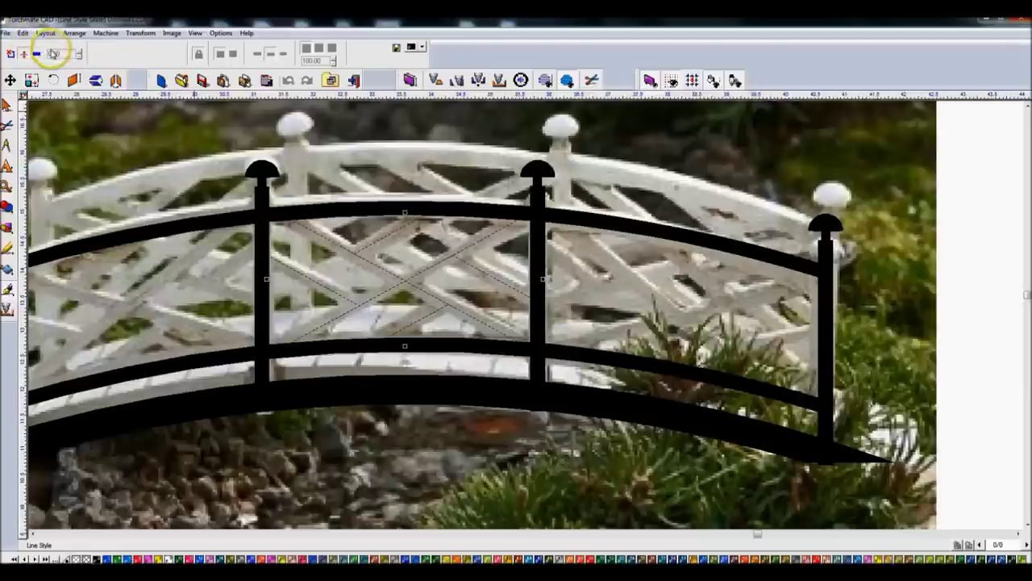
left_click(36, 54)
left_click(66, 54)
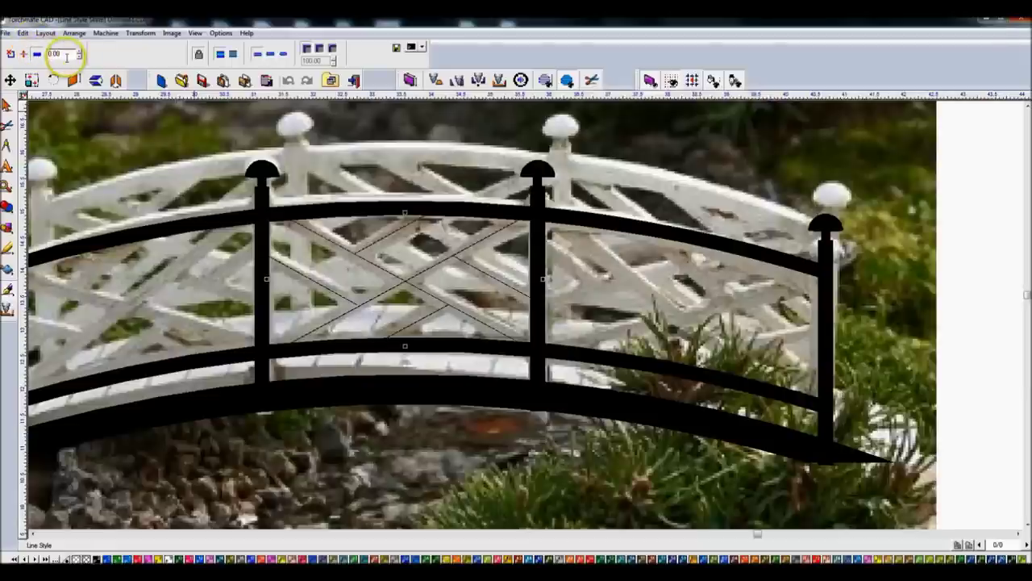
type("0.25")
key("Return")
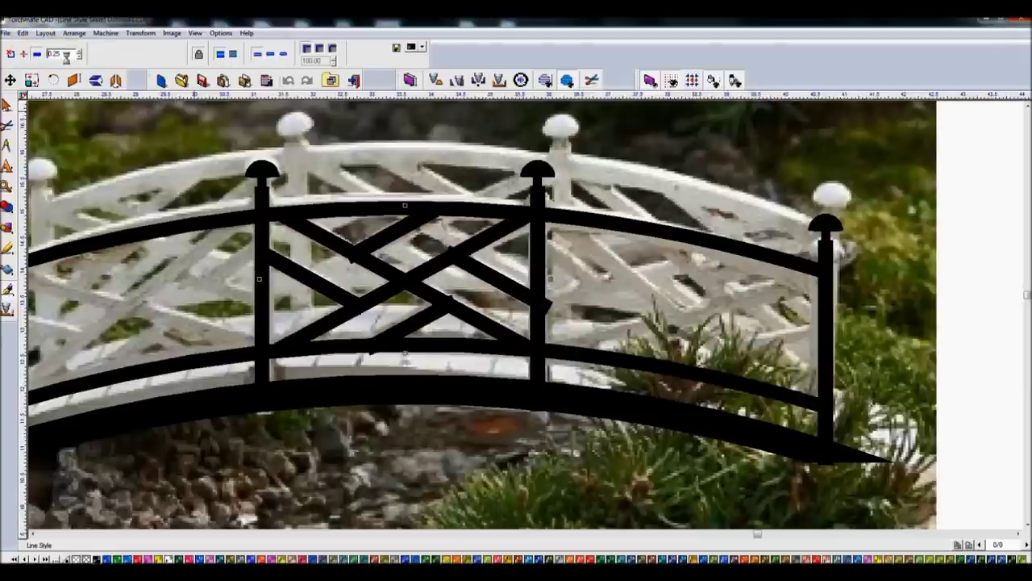
left_click(376, 260)
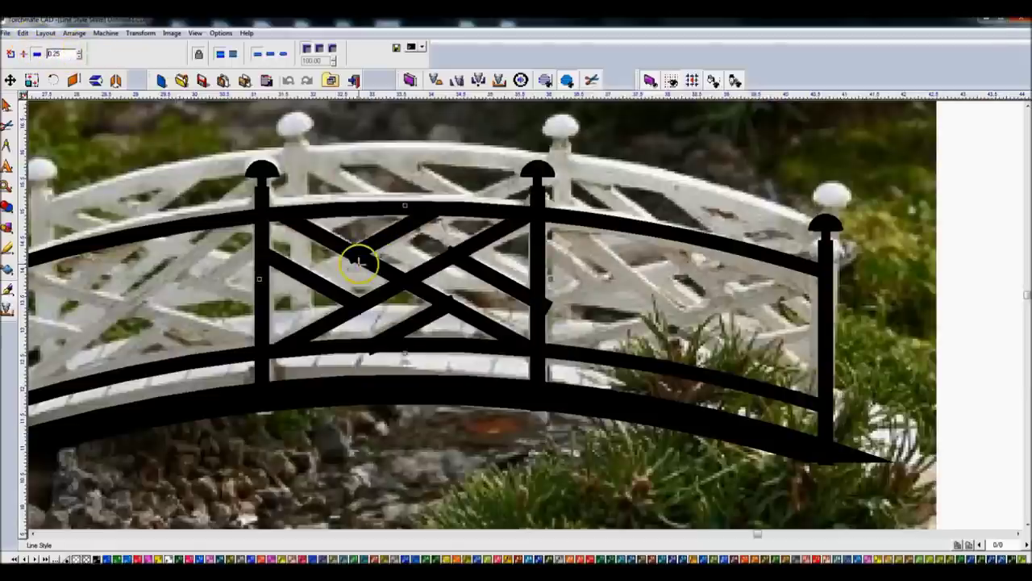
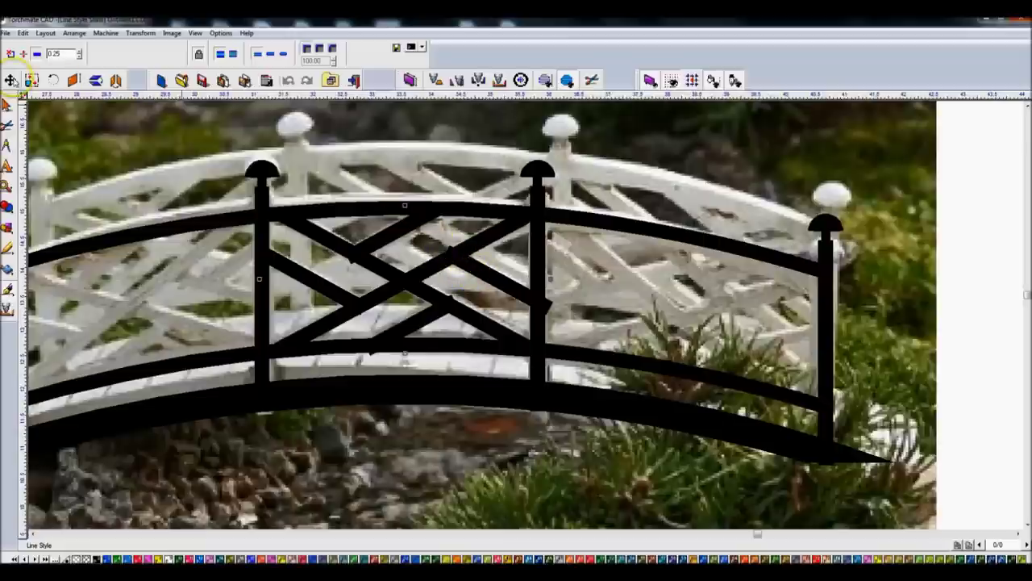
Select the black lattice polygon and zoom to fit it on screen.
left_click(312, 223)
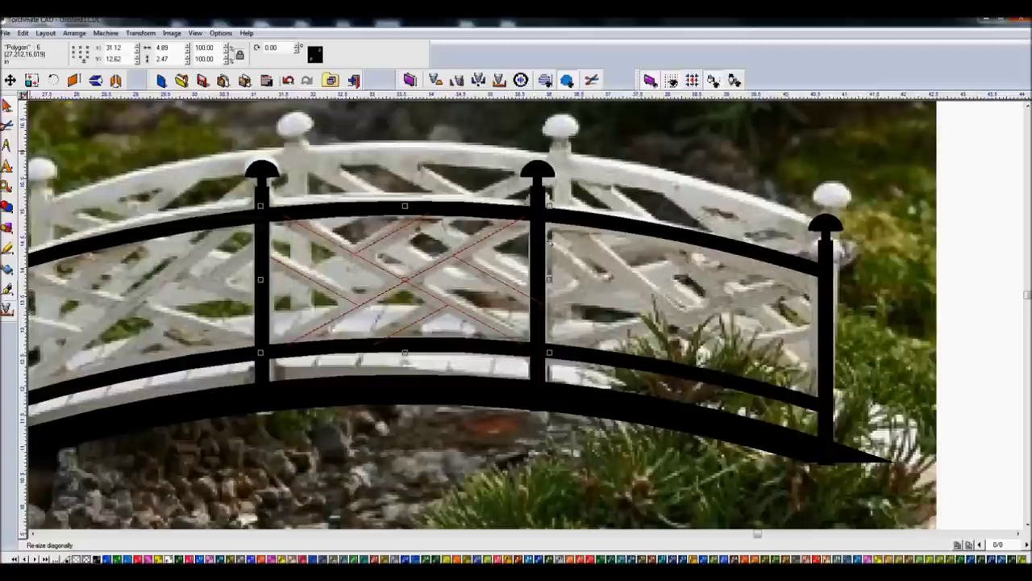
left_click(8, 292)
left_click(38, 295)
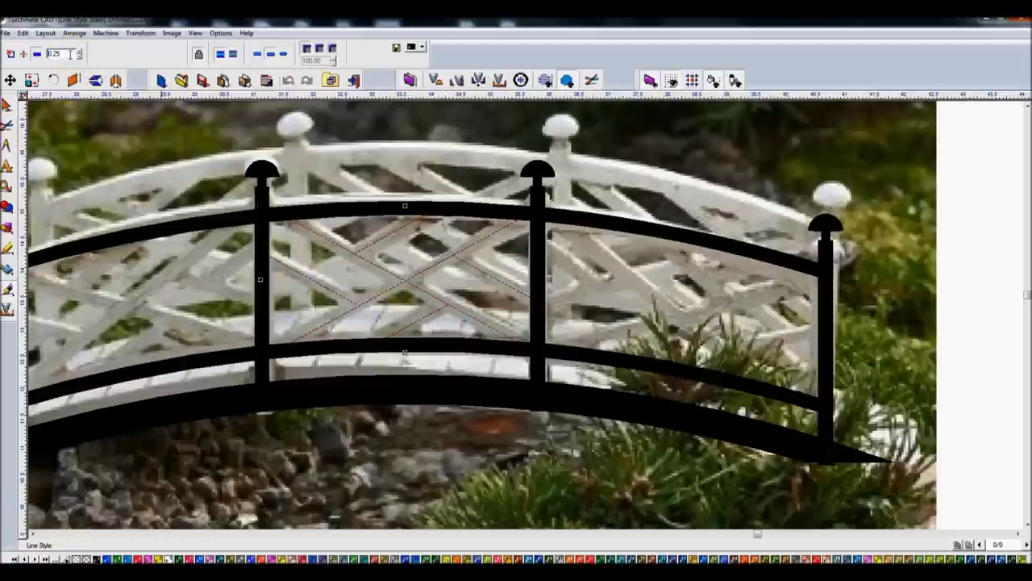
left_click(7, 105)
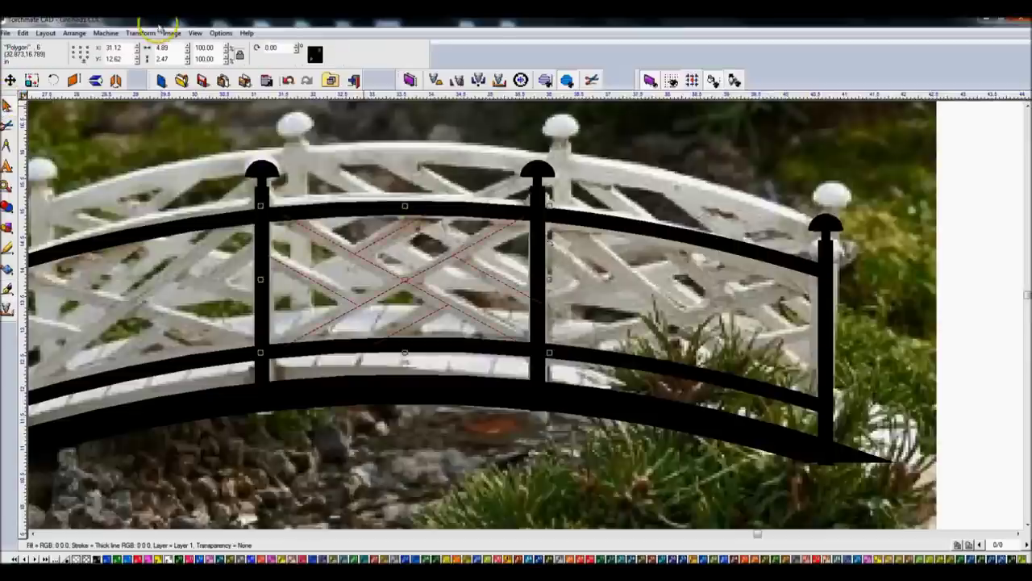
left_click(103, 231)
key("shift+F2")
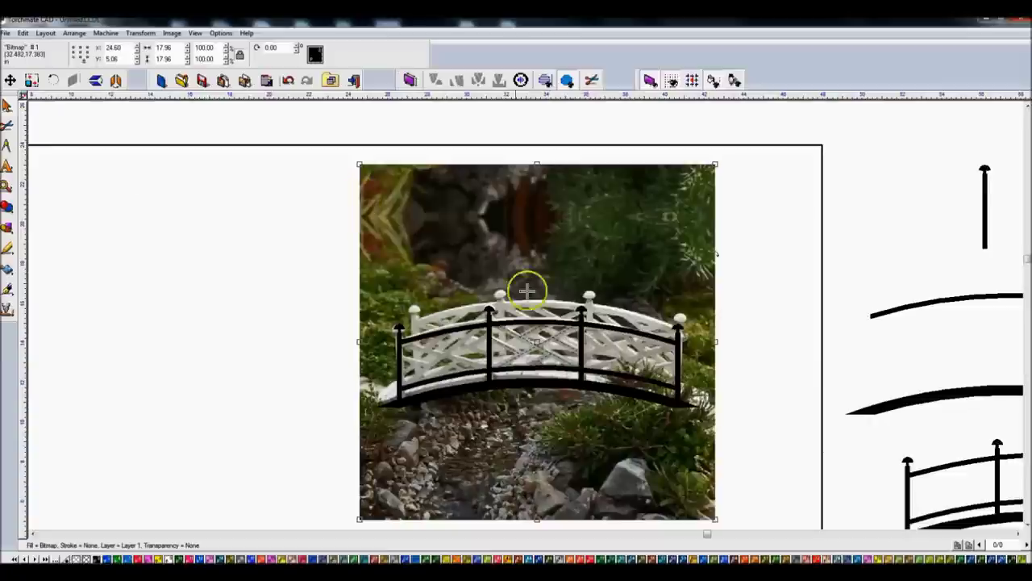
left_click_drag(431, 125, 601, 377)
key("shift+F2")
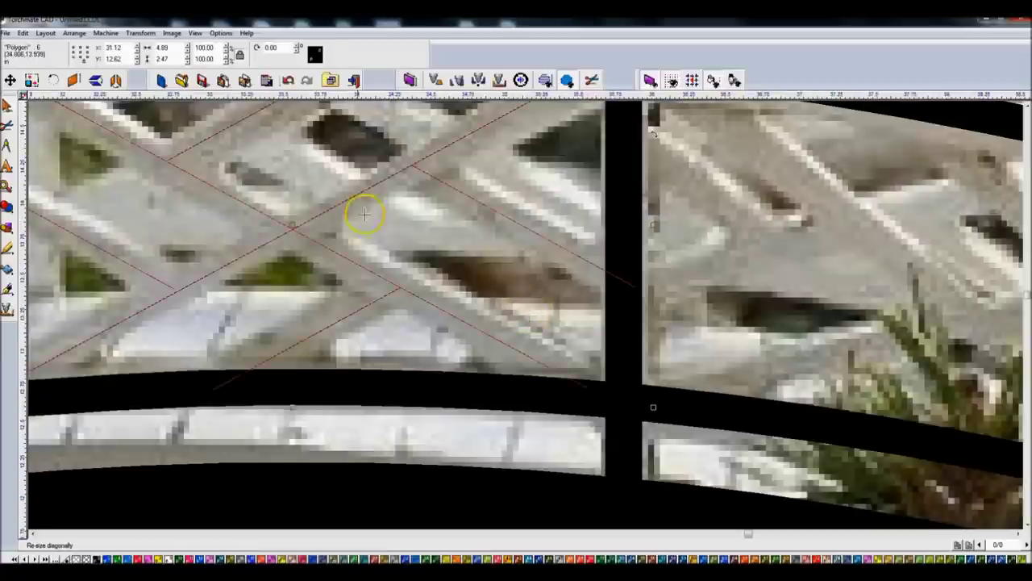
Give the X-brace a thick solid black line width with an Extended End Cap.
left_click(7, 288)
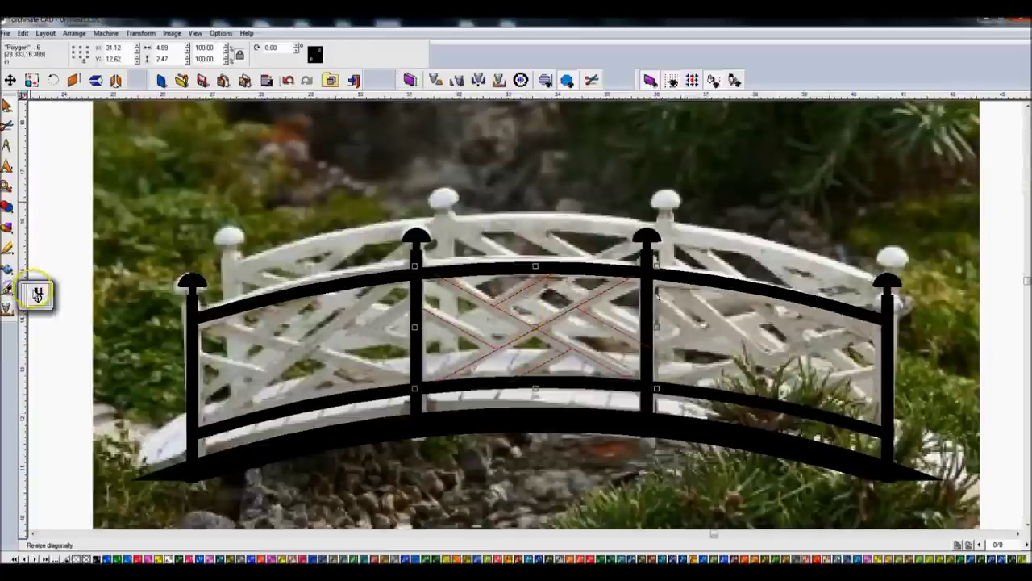
left_click(33, 289)
double_click(70, 55)
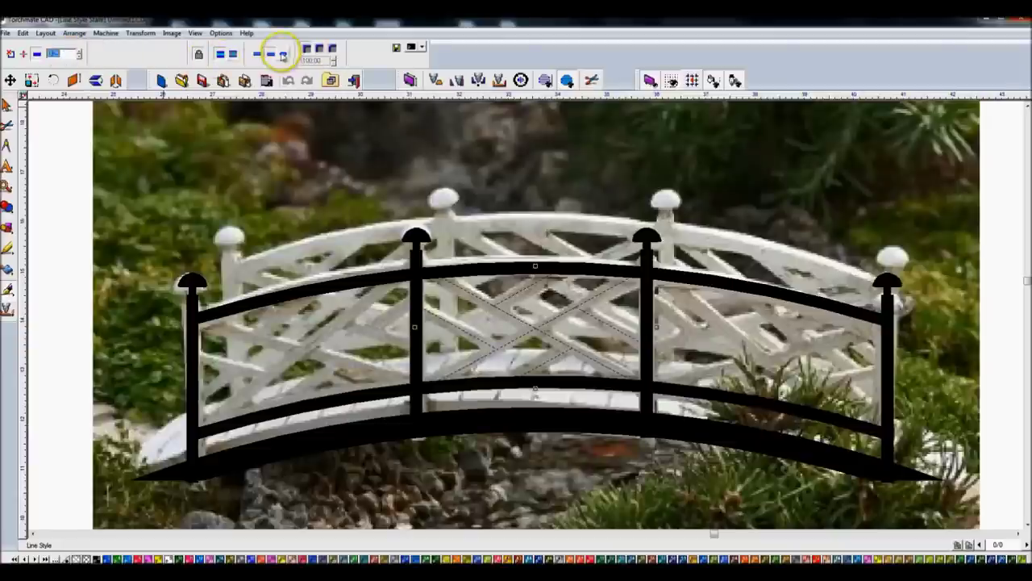
left_click(266, 55)
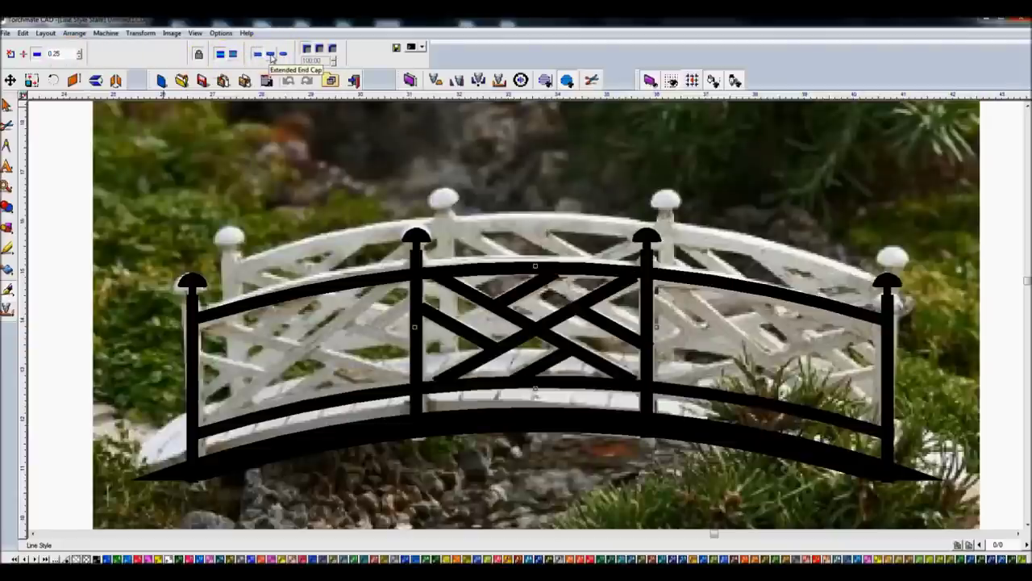
left_click(273, 55)
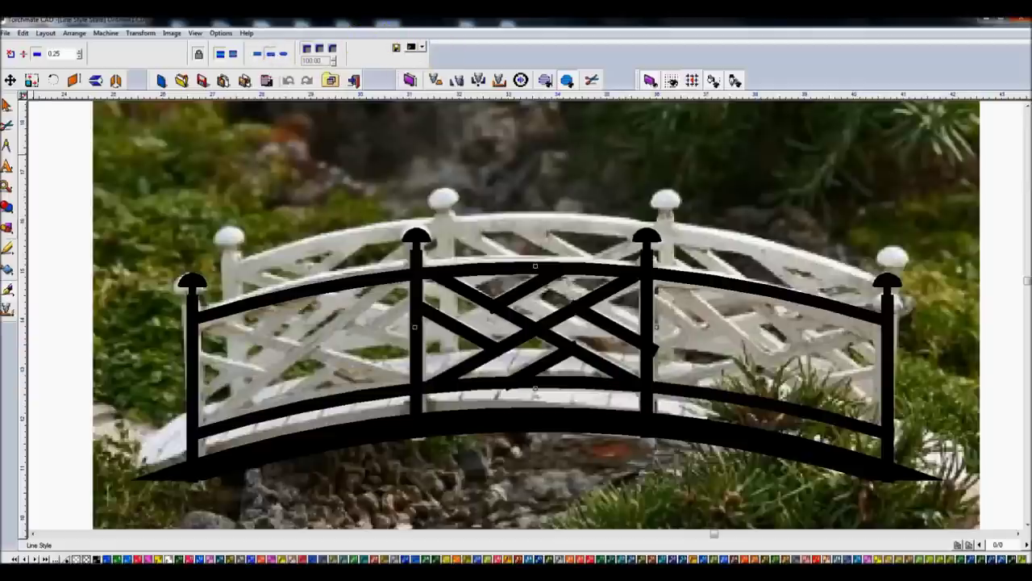
Convert the brace outline to a filled shape and fill it solid black.
left_click(10, 206)
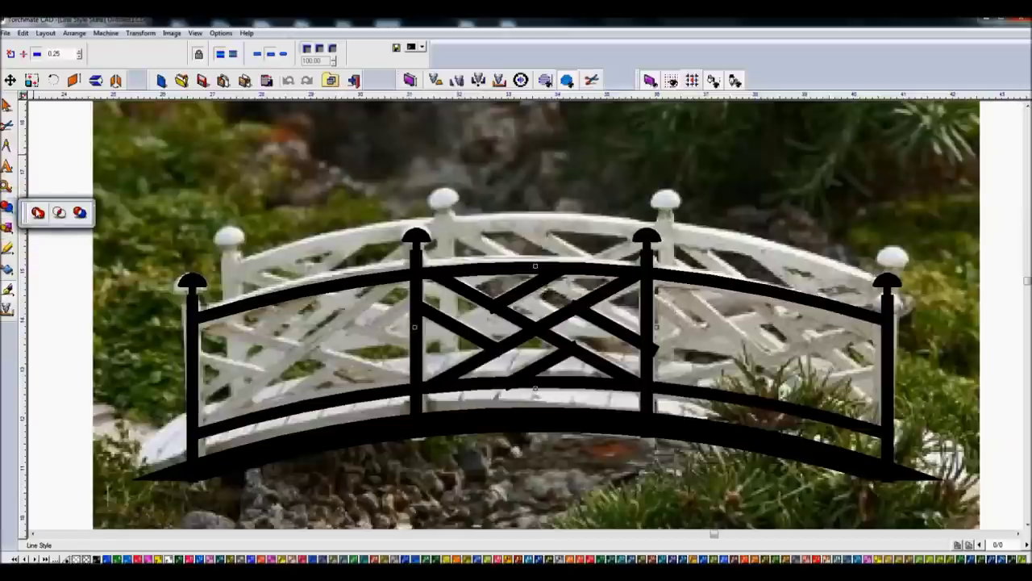
left_click(38, 212)
left_click(535, 240)
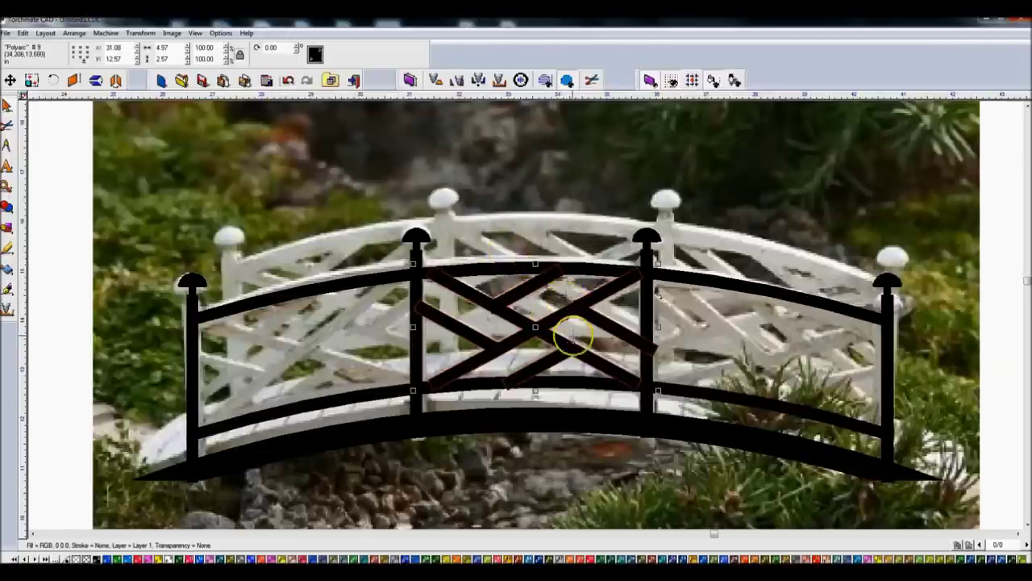
Fill the X-brace magenta and remove a node on its lower end.
scroll(595, 320, "up", 2)
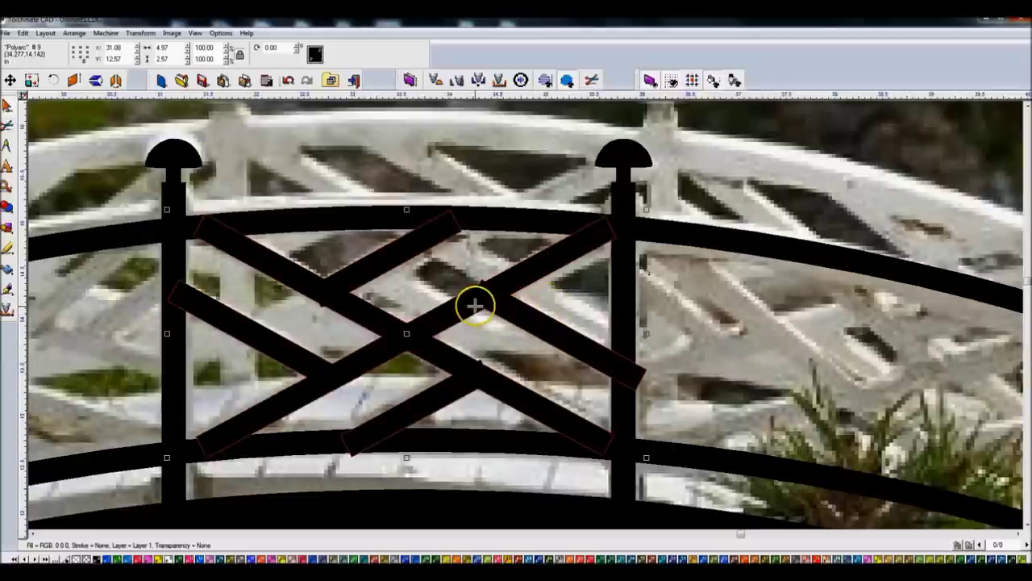
left_click(270, 556)
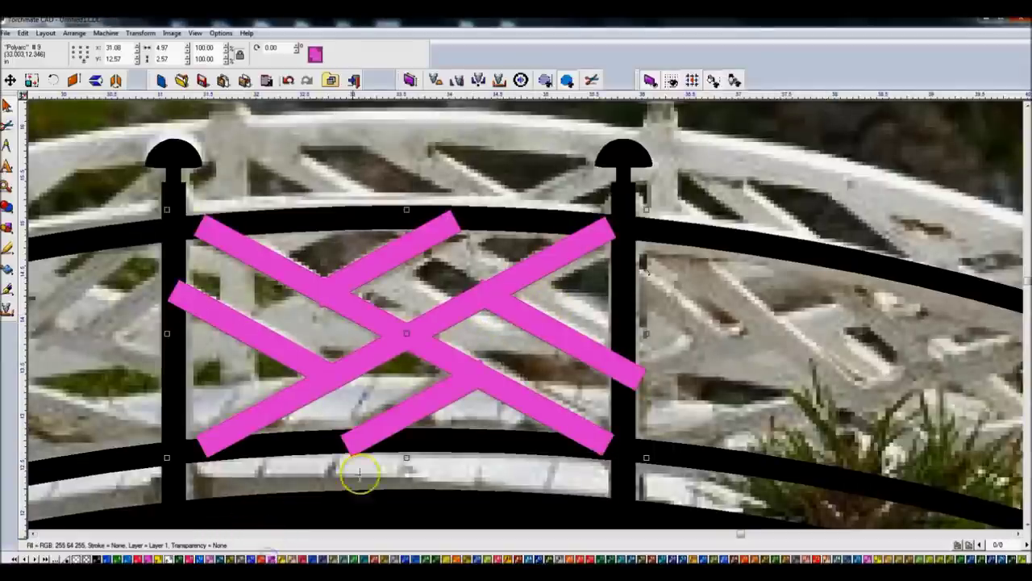
double_click(458, 302)
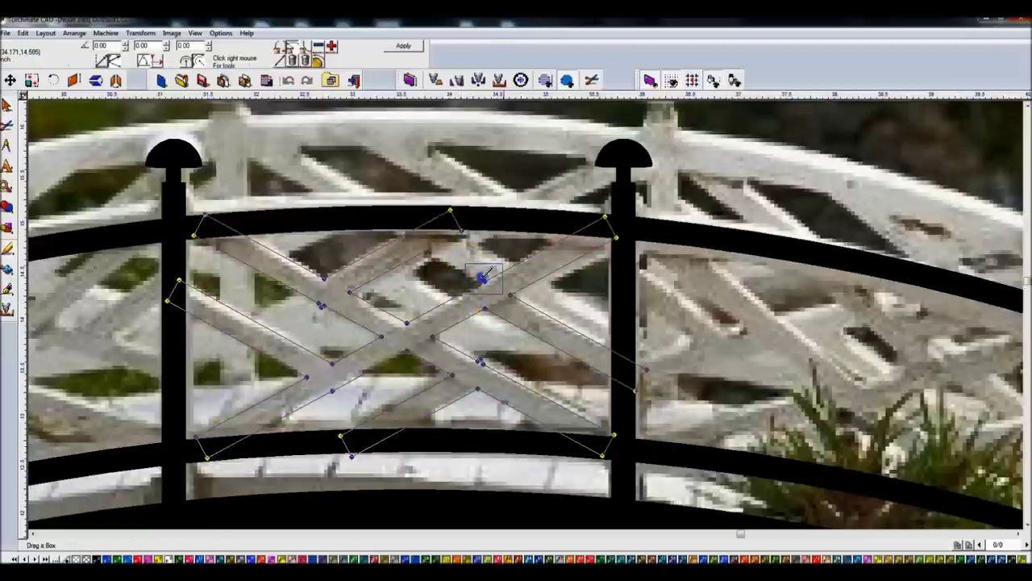
left_click(322, 303)
left_click(408, 80)
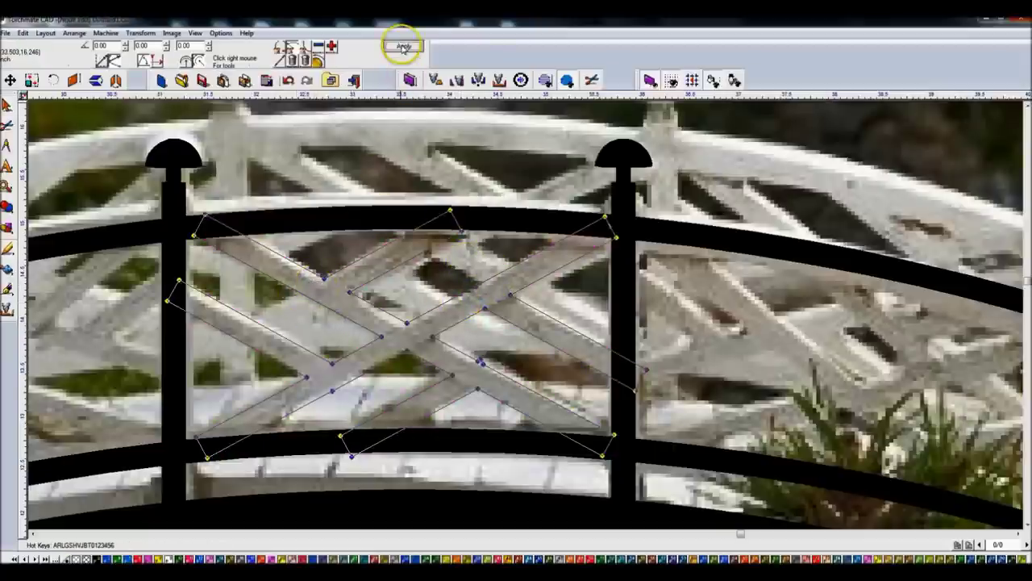
Move a lower end node of the brace up onto the rail.
double_click(481, 361)
left_click_drag(331, 391, 331, 365)
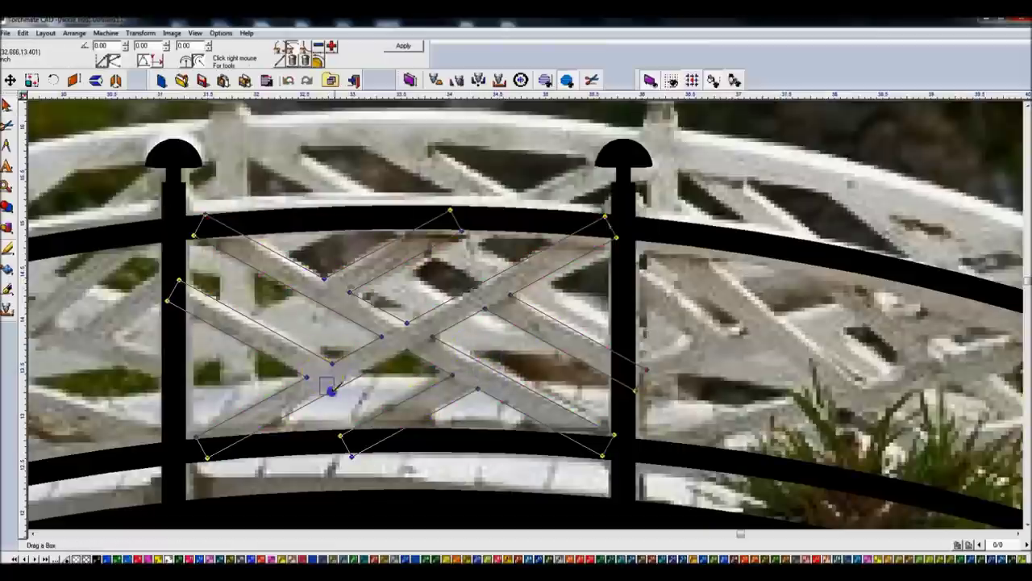
left_click(401, 49)
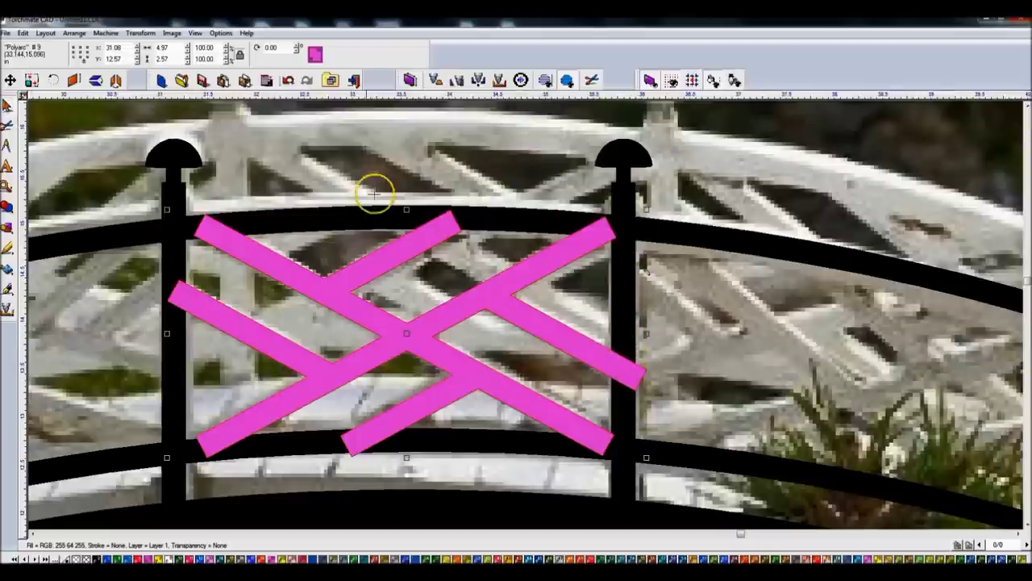
Reselect the magenta X-brace and recolour it black from the palette.
scroll(398, 168, "down", 2)
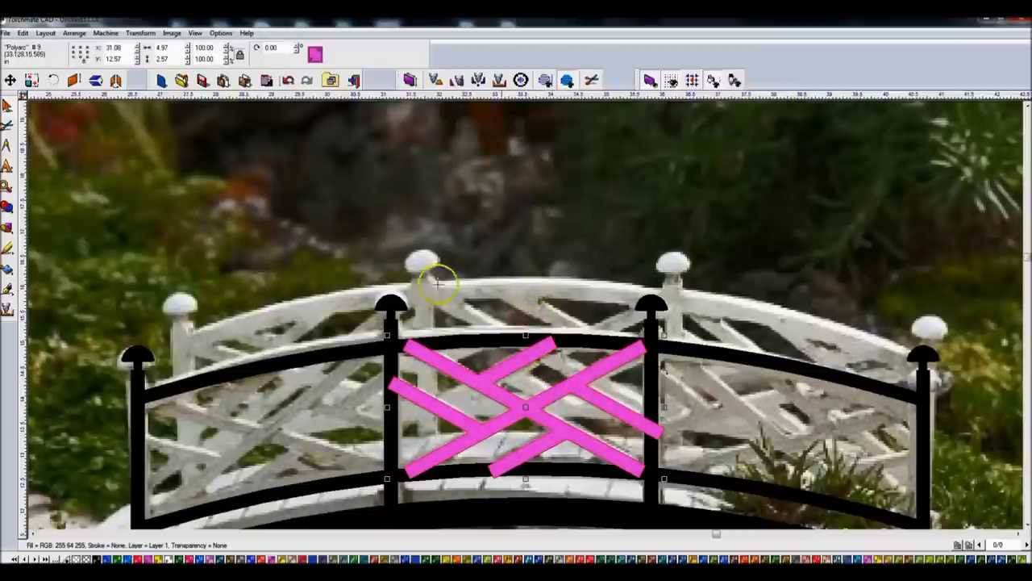
left_click(142, 281)
left_click(419, 384)
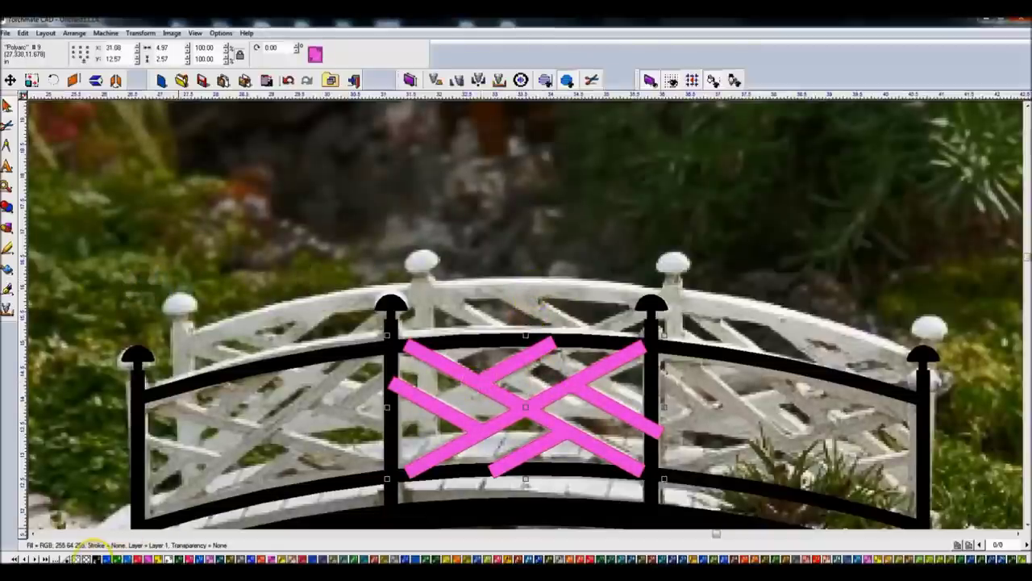
right_click(94, 558)
left_click(95, 556)
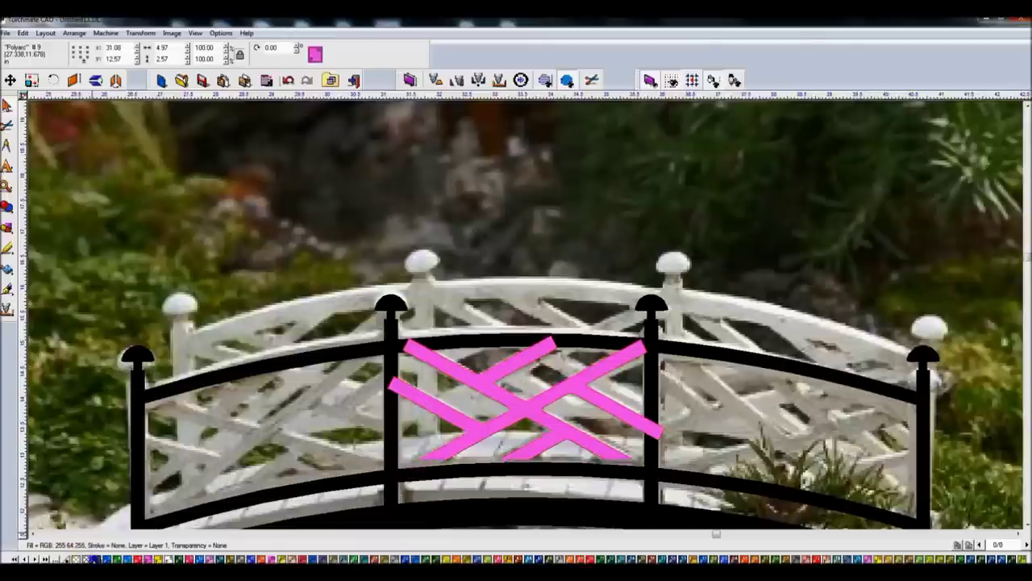
Recolour the X-brace black and reselect it.
left_click(94, 556)
left_click(461, 372)
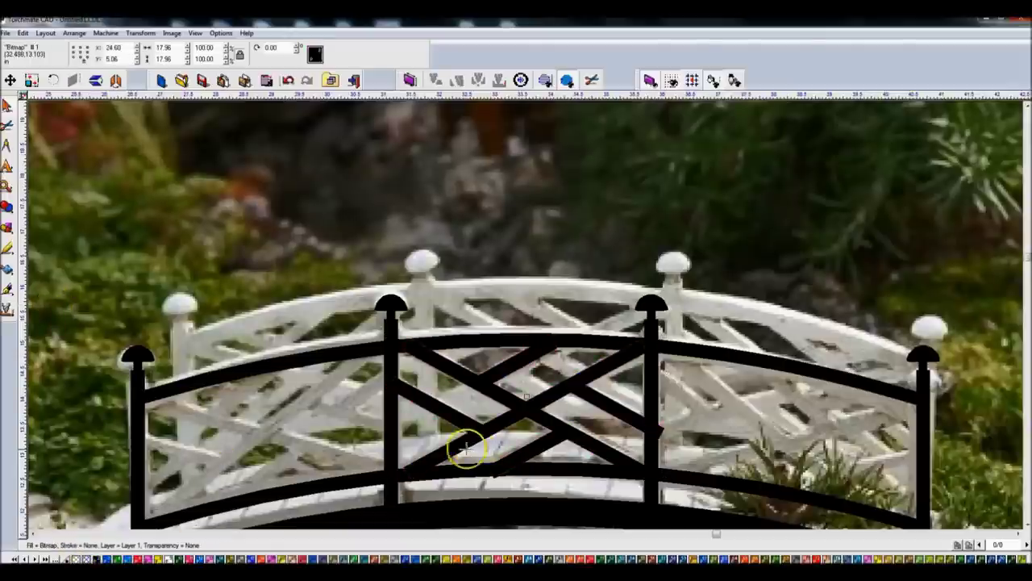
left_click(432, 458)
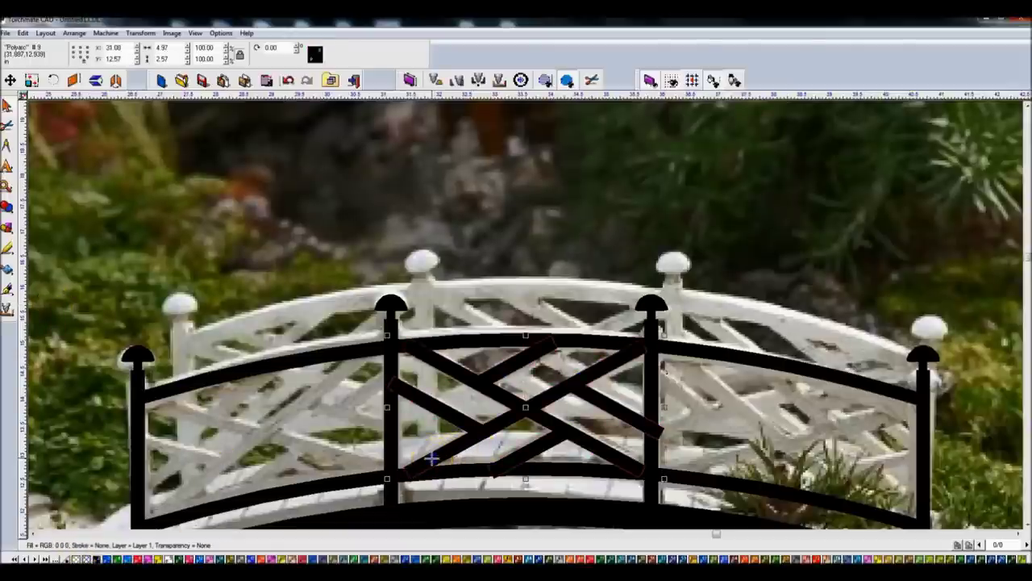
scroll(430, 458, "up", 2)
scroll(495, 323, "up", 2)
Pull the brace's lower corner node onto the post edge and apply it.
double_click(516, 321)
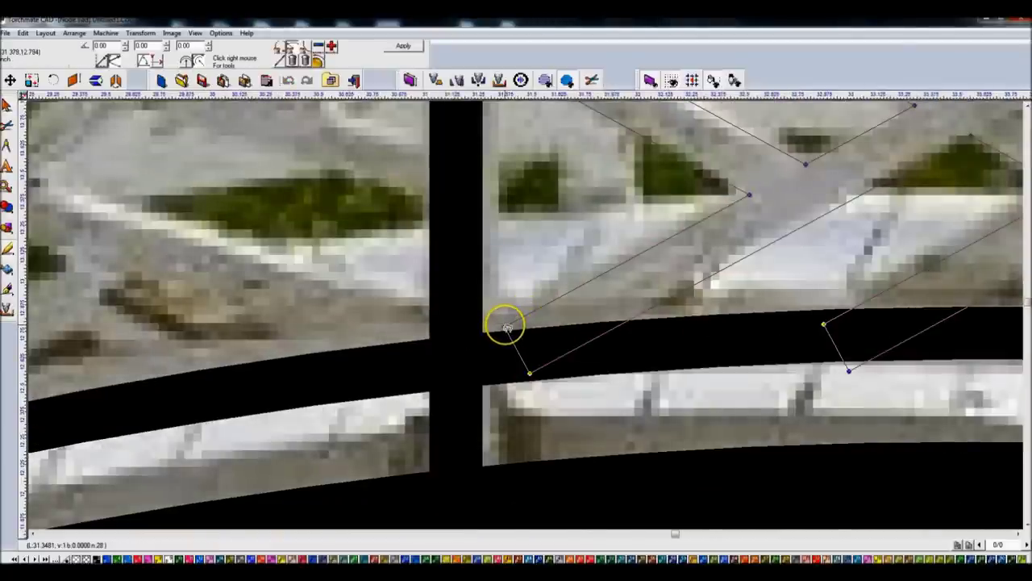
left_click(490, 330)
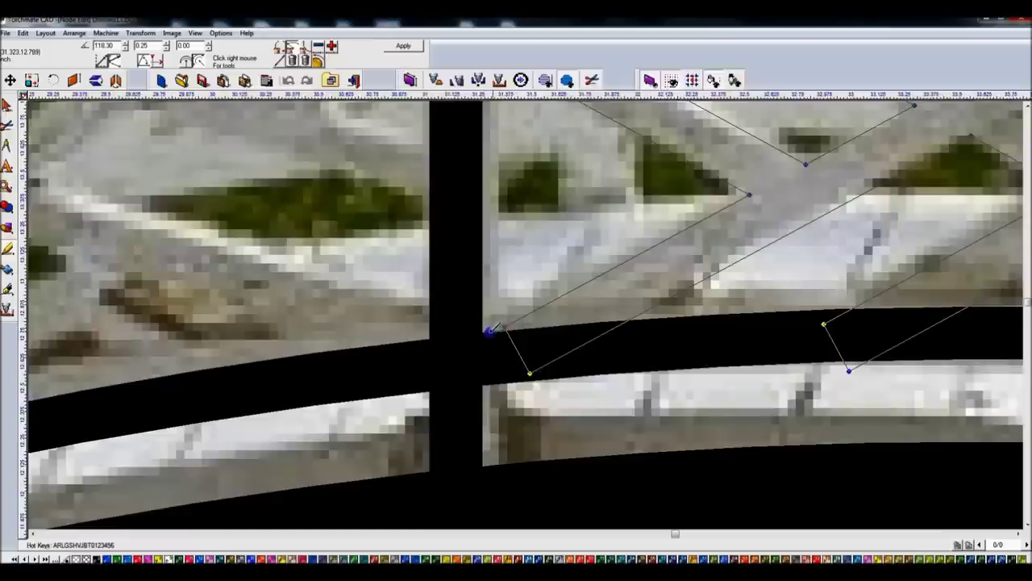
left_click(406, 46)
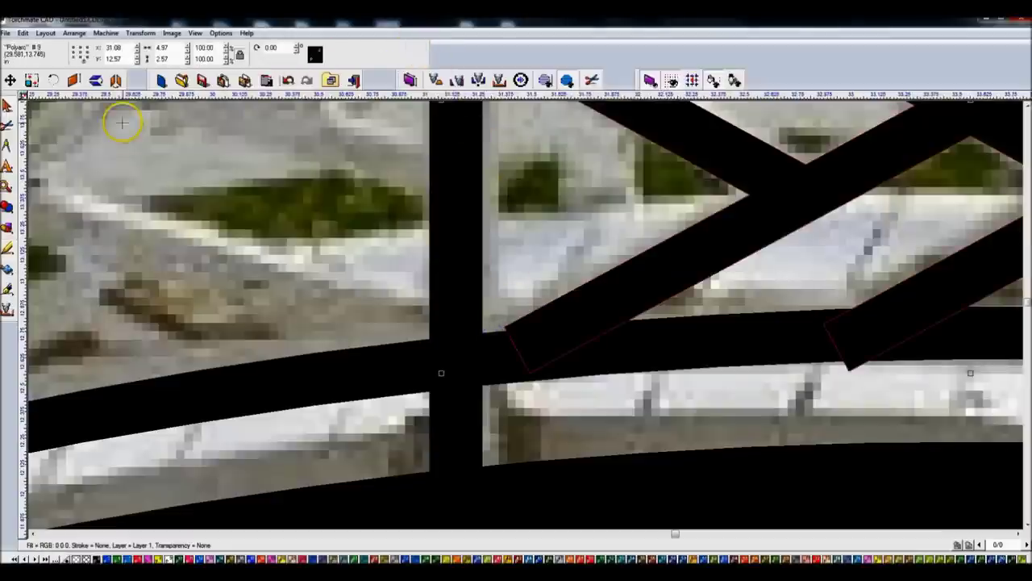
double_click(544, 314)
mouse_move(503, 327)
left_mouse_down()
mouse_move(481, 333)
mouse_move(481, 343)
left_mouse_up()
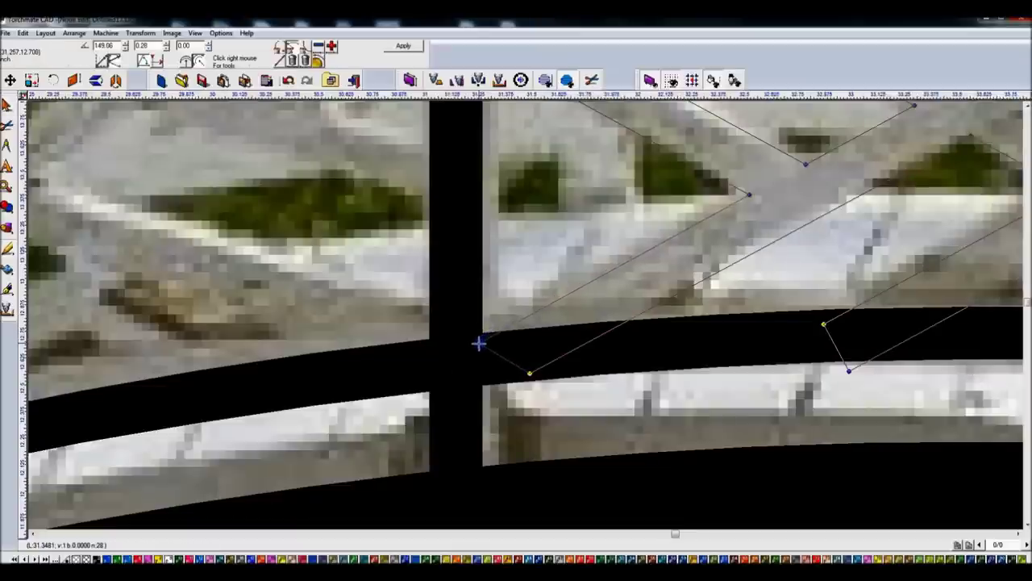
left_click(404, 46)
Select the railing's right vertical post.
scroll(887, 223, "up", 2)
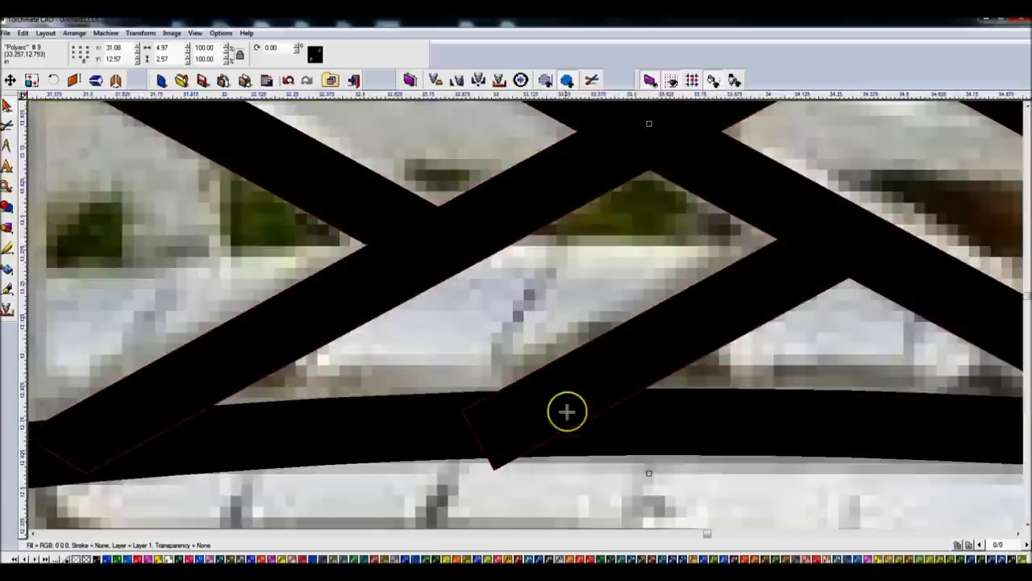
left_click(588, 382)
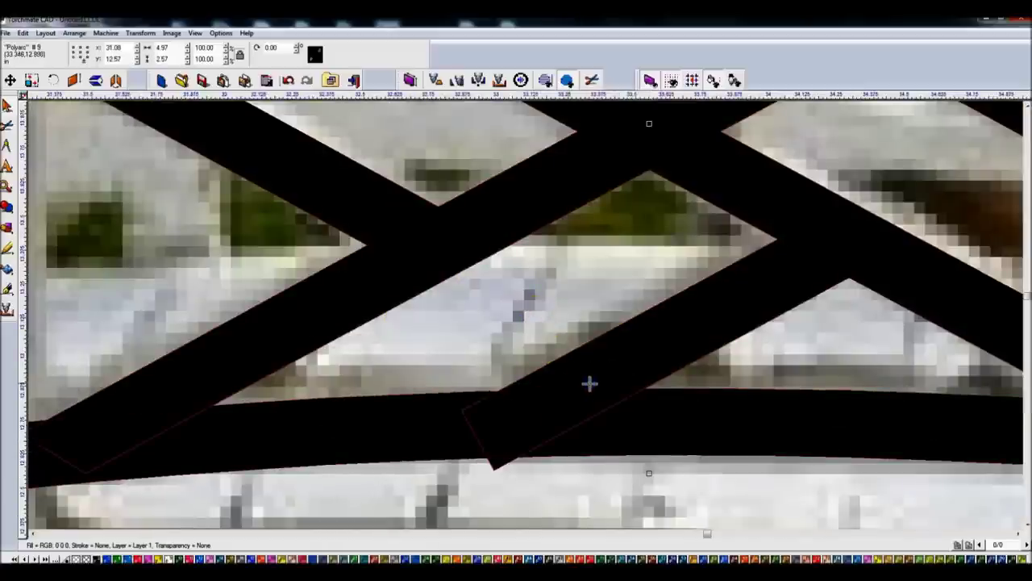
scroll(538, 311, "down", 3)
left_click(725, 266)
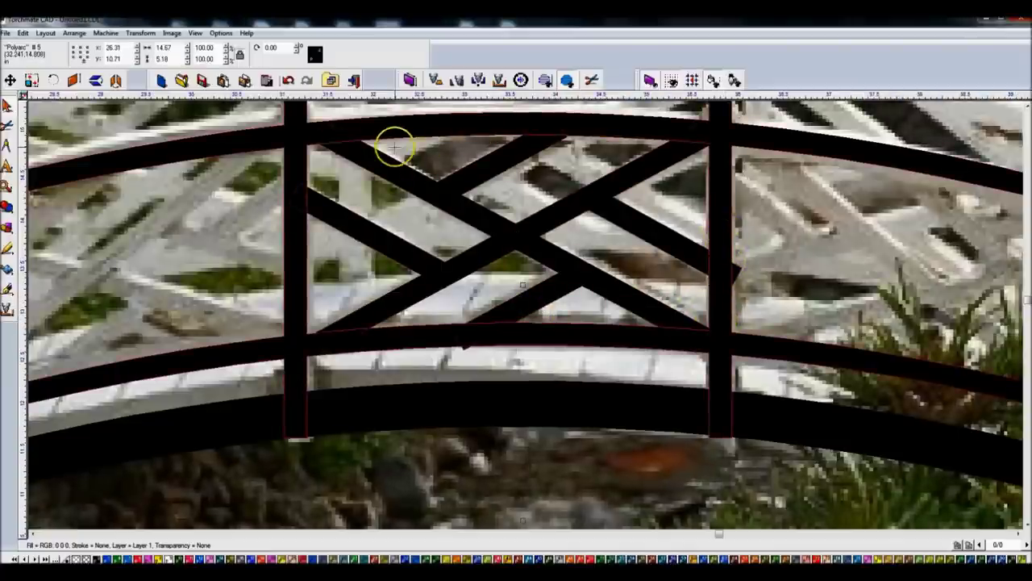
Duplicate the centre X-brace and set the copy back onto the original.
scroll(277, 115, "down", 3)
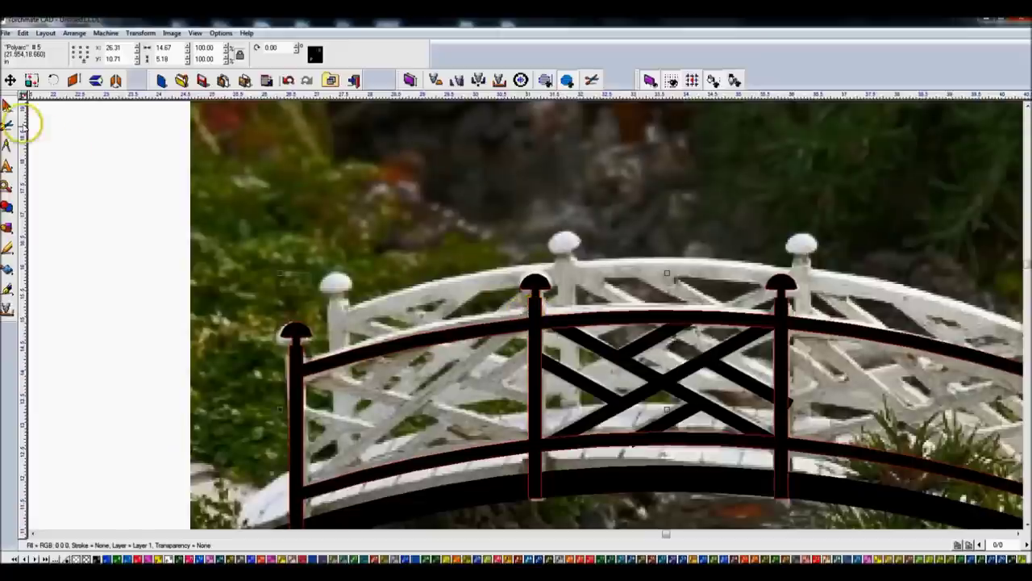
scroll(525, 314, "up", 2)
scroll(527, 311, "down", 2)
scroll(536, 321, "down", 2)
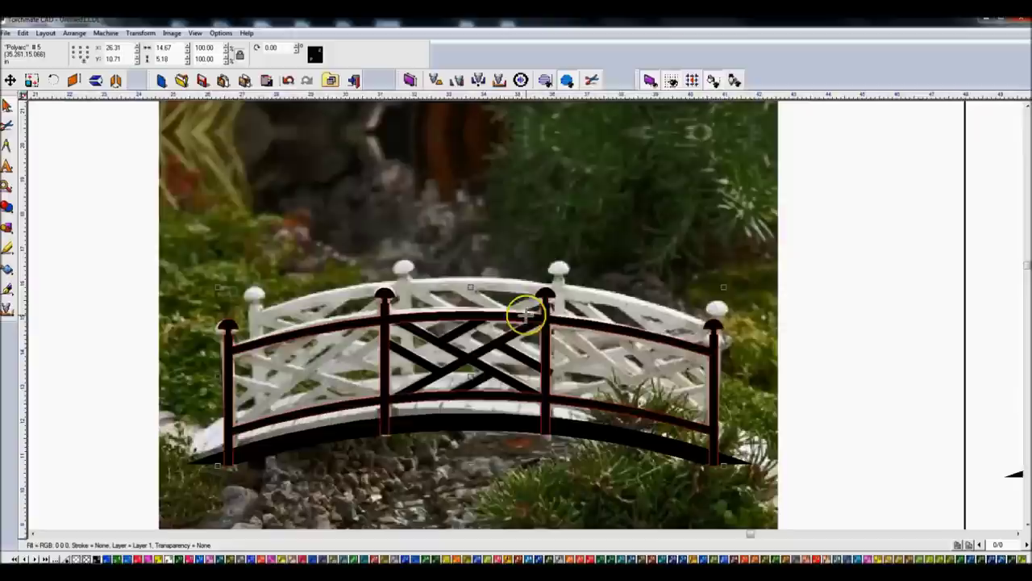
left_click(798, 319)
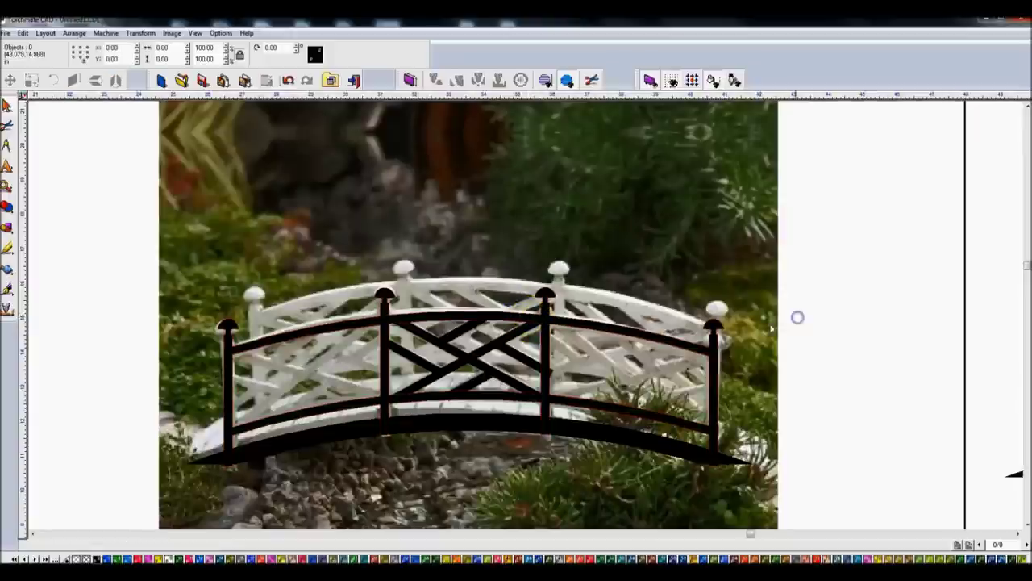
left_click(514, 339)
key("ctrl+d")
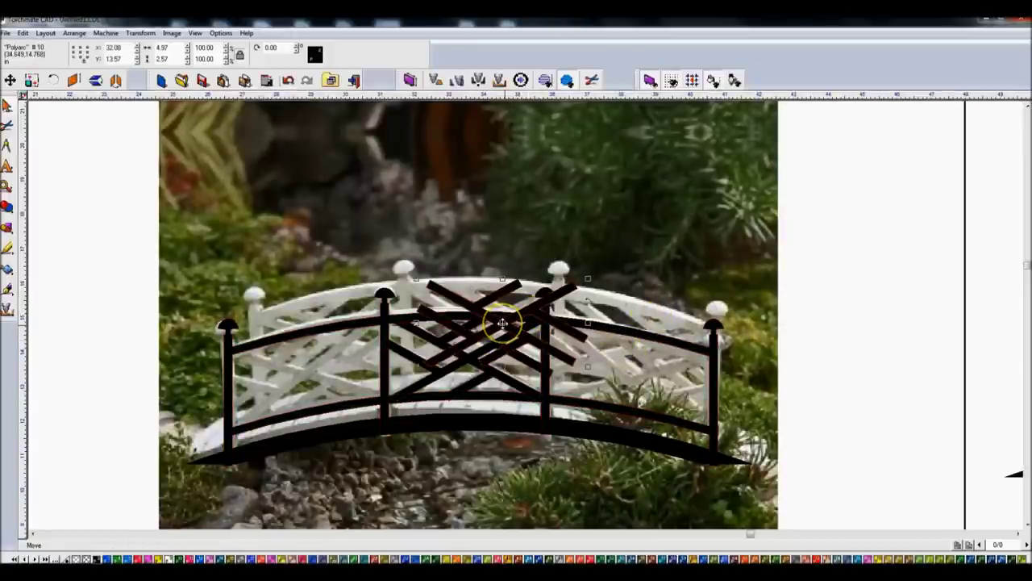
left_click_drag(502, 321, 472, 354)
Duplicate the railing with its X-brace and move the copy up-right off the bridge.
left_click(417, 319)
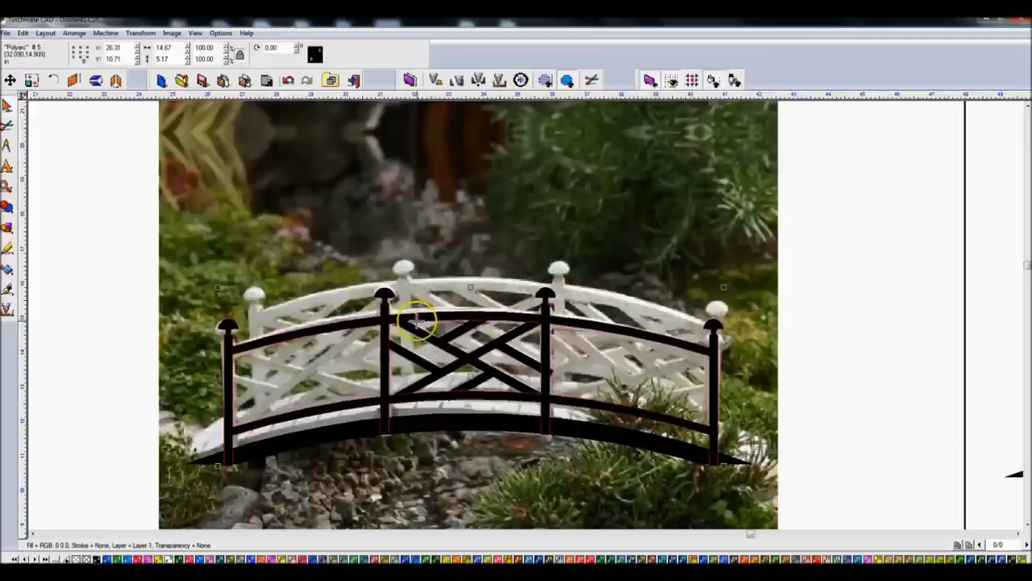
left_click(440, 331, "shift")
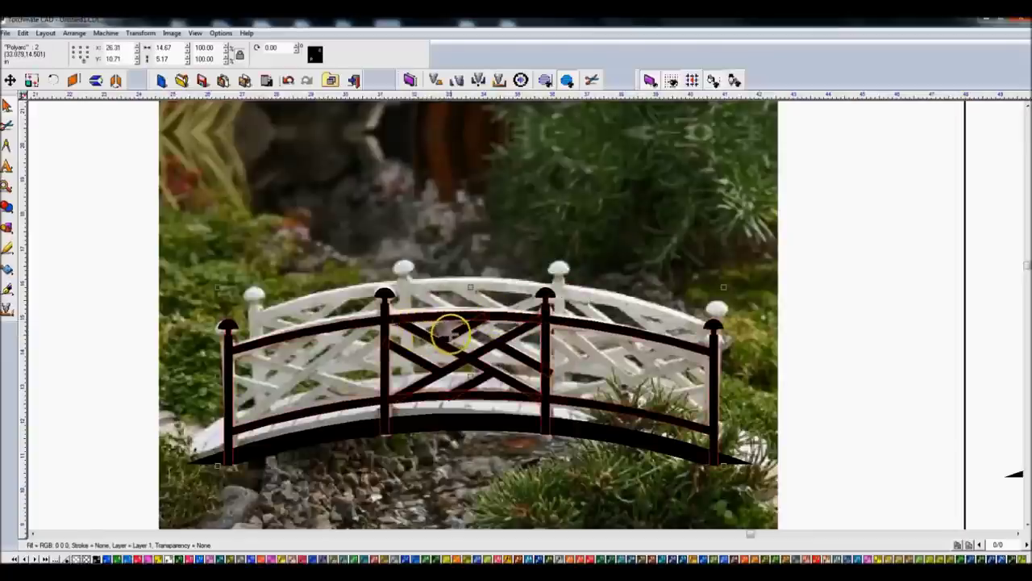
key("ctrl+d")
left_click_drag(504, 341, 867, 244)
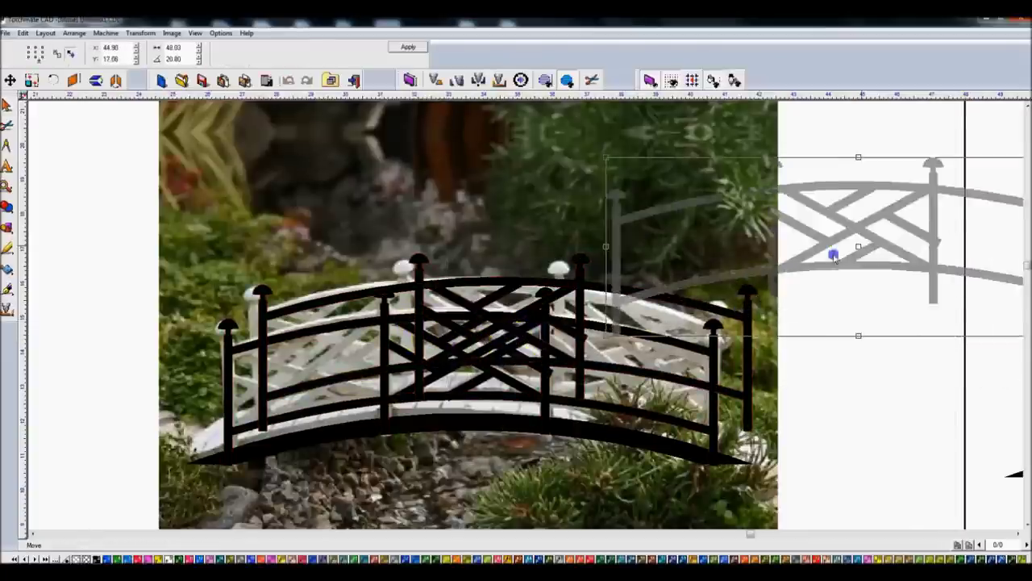
Move the copied railing into empty space above and delete its posts and rails.
scroll(867, 245, "down", 5)
scroll(554, 323, "up", 3)
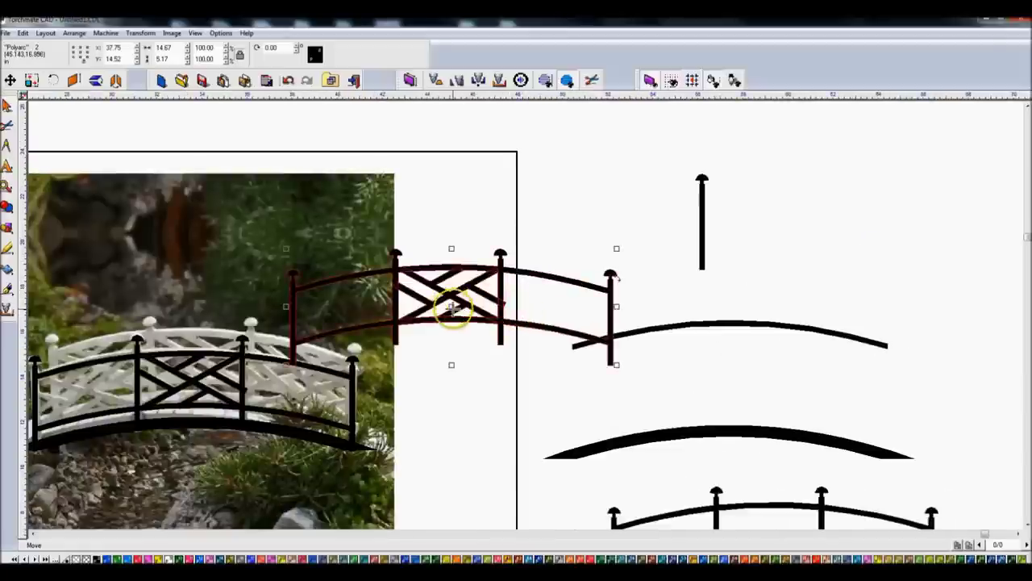
left_click_drag(453, 305, 529, 136)
scroll(525, 323, "down", 2)
scroll(526, 318, "up", 3)
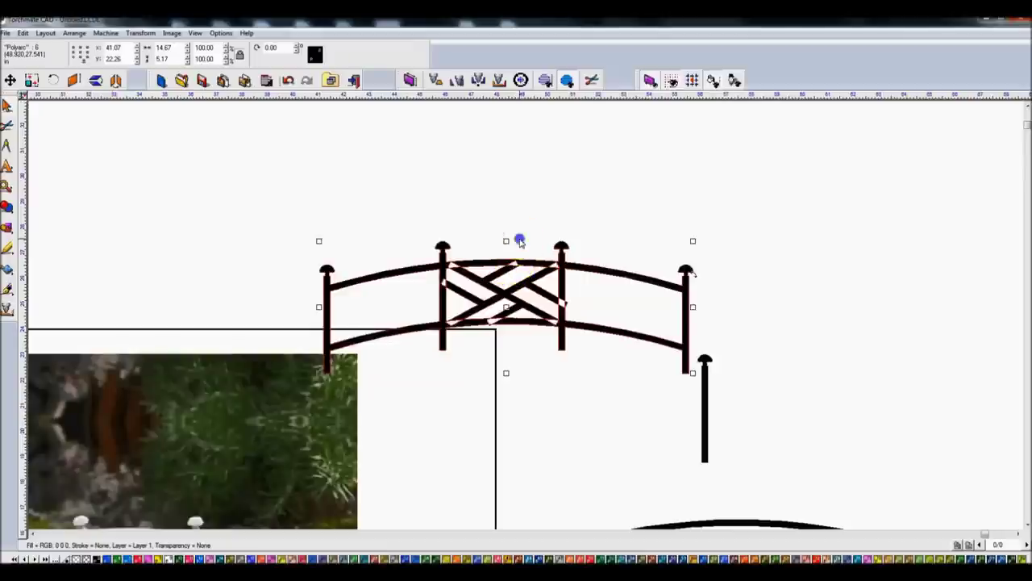
left_click(495, 249)
key("Delete")
left_click(436, 241)
left_click(437, 243)
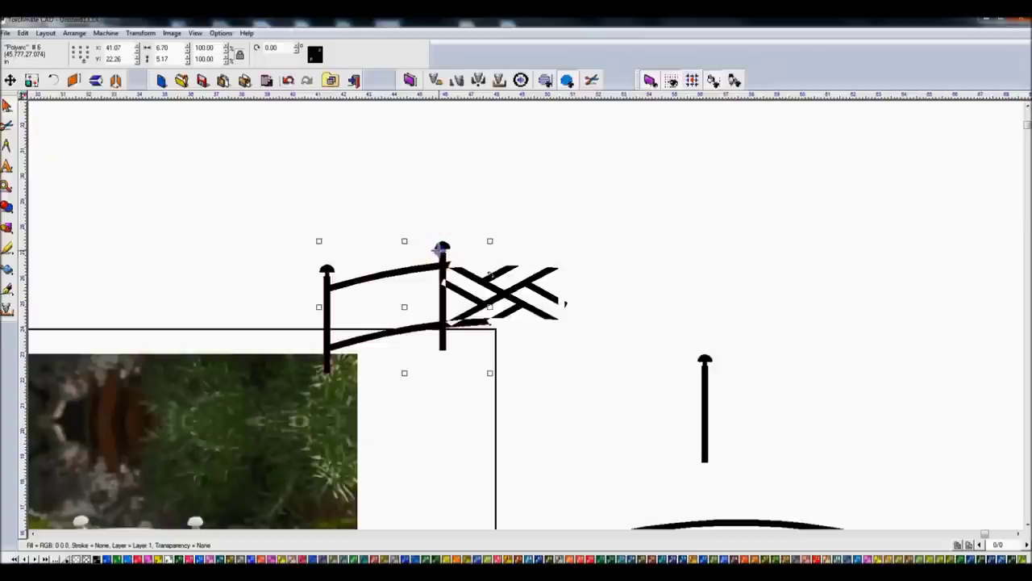
key("Delete")
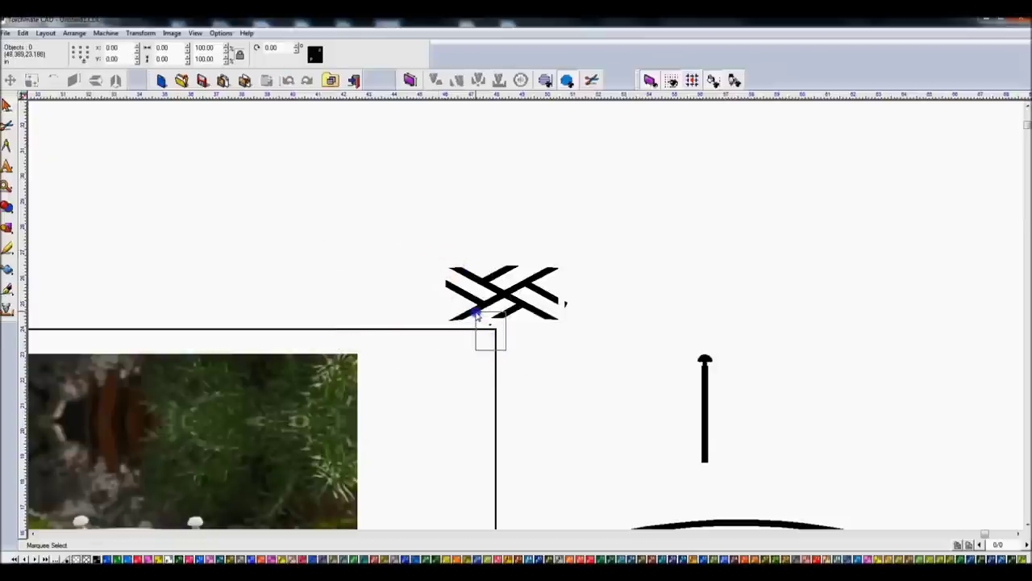
Select the remaining lattice piece and zoom in on it with F4.
left_click(588, 324)
left_click(489, 271)
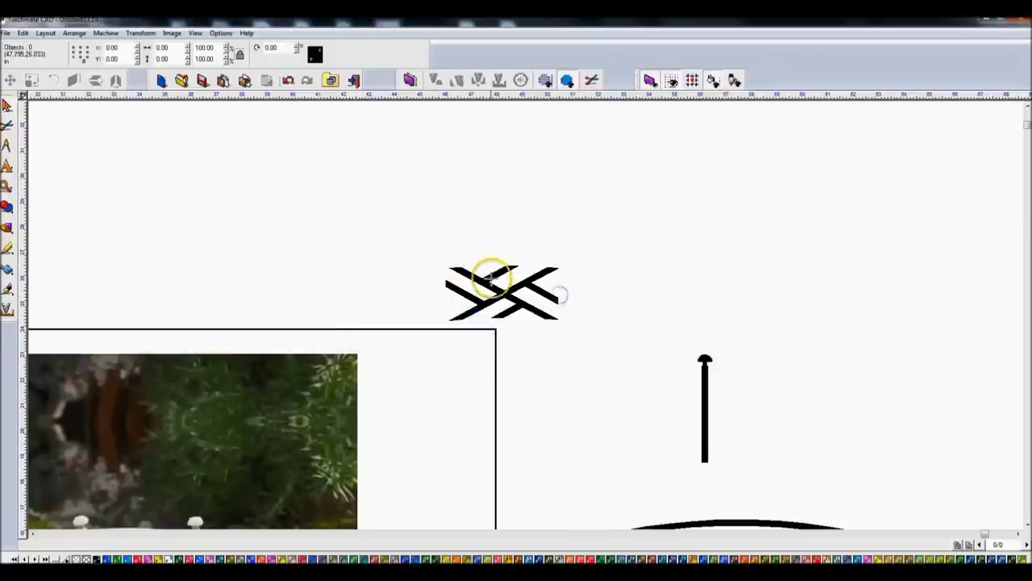
key("F4")
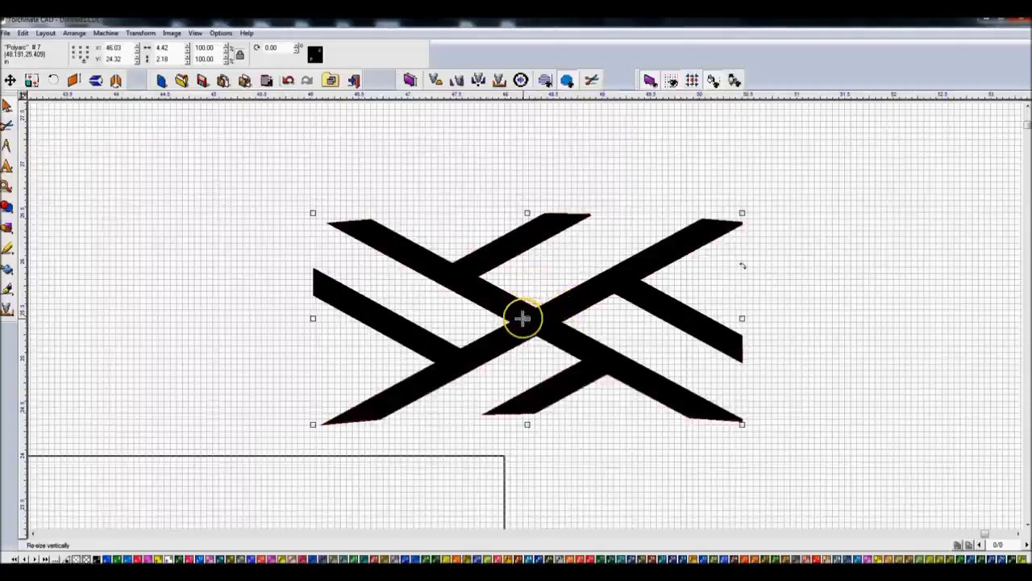
scroll(522, 318, "down", 2)
scroll(553, 331, "down", 1)
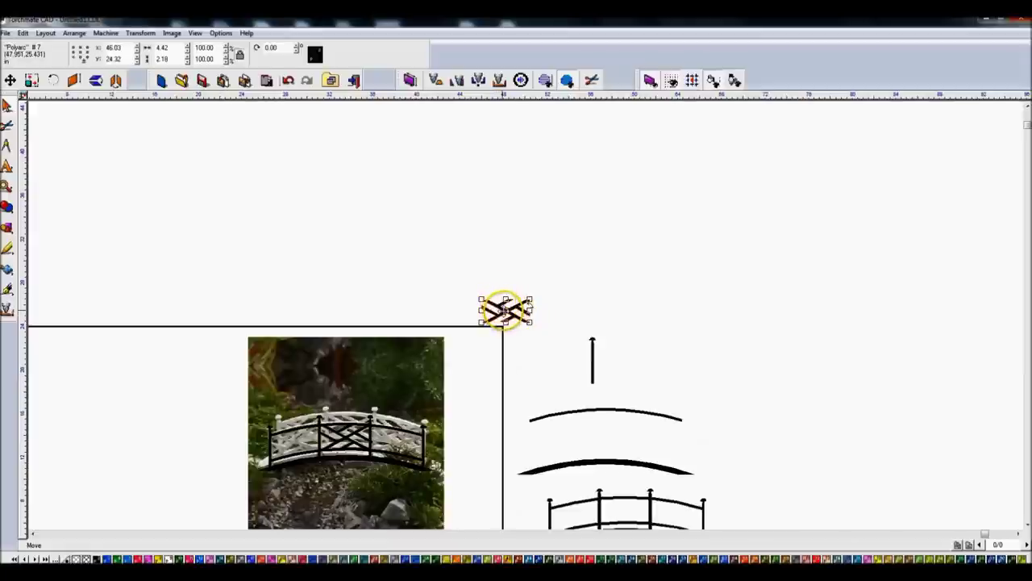
Fit a copy of the lattice into the bridge drawing's middle panel.
left_click_drag(505, 310, 668, 515)
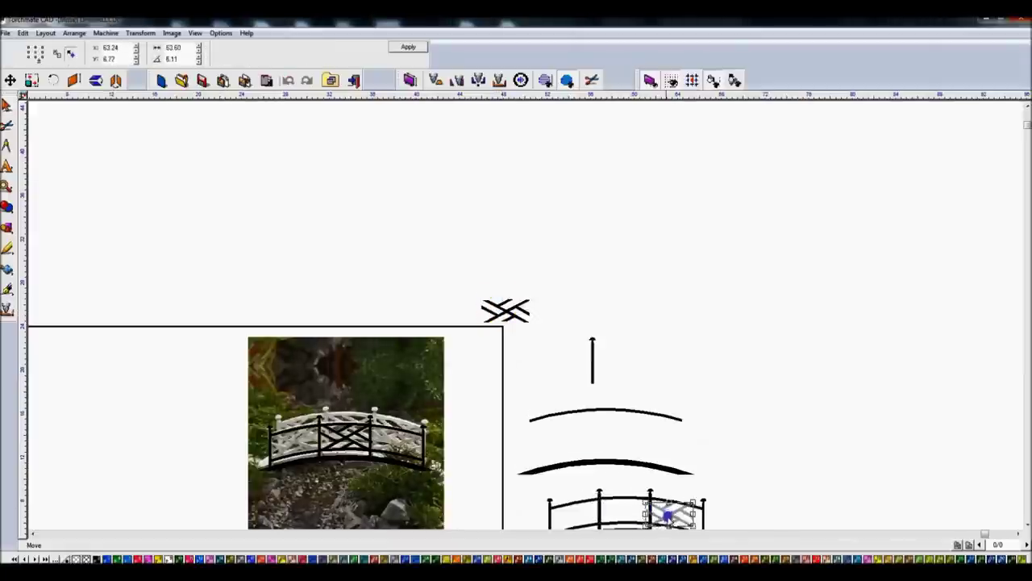
left_click_drag(668, 514, 618, 501)
scroll(525, 313, "up", 3)
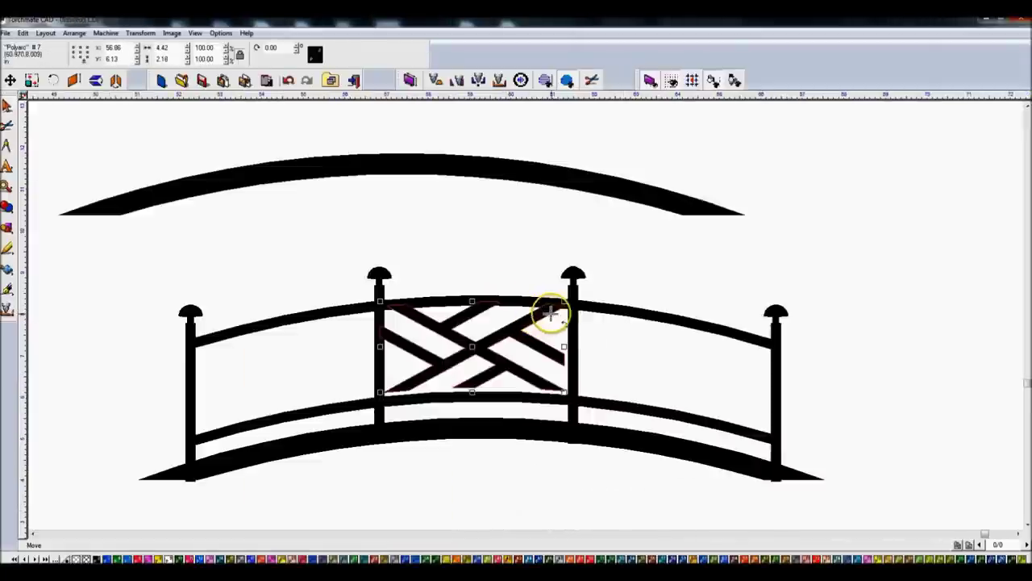
mouse_move(572, 288)
left_mouse_down()
mouse_move(606, 285)
mouse_move(611, 295)
left_mouse_up()
Try a rotated lattice copy over the right panel, then delete it.
left_click_drag(520, 311, 672, 379)
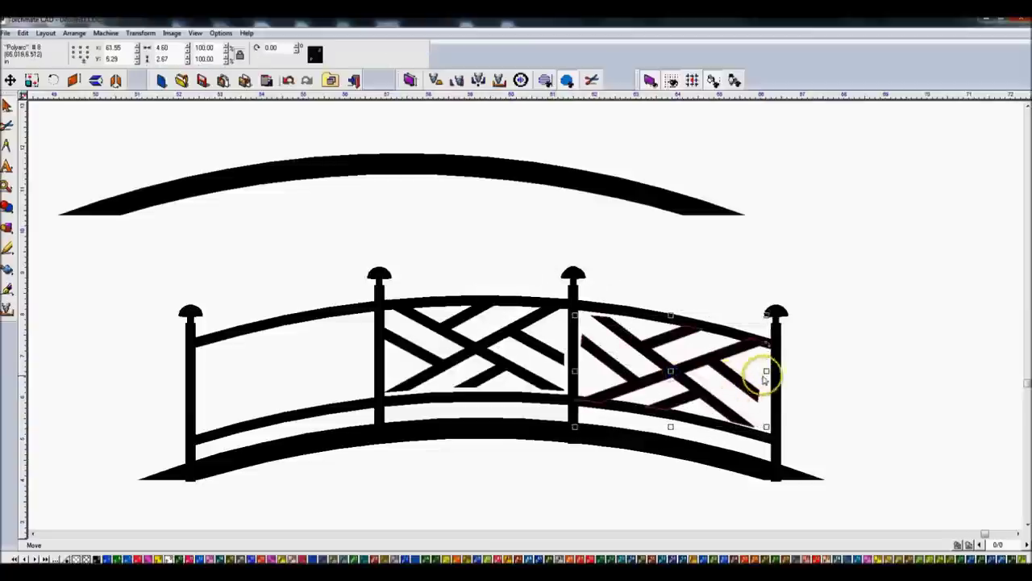
left_click_drag(767, 345, 770, 351)
left_click(698, 369)
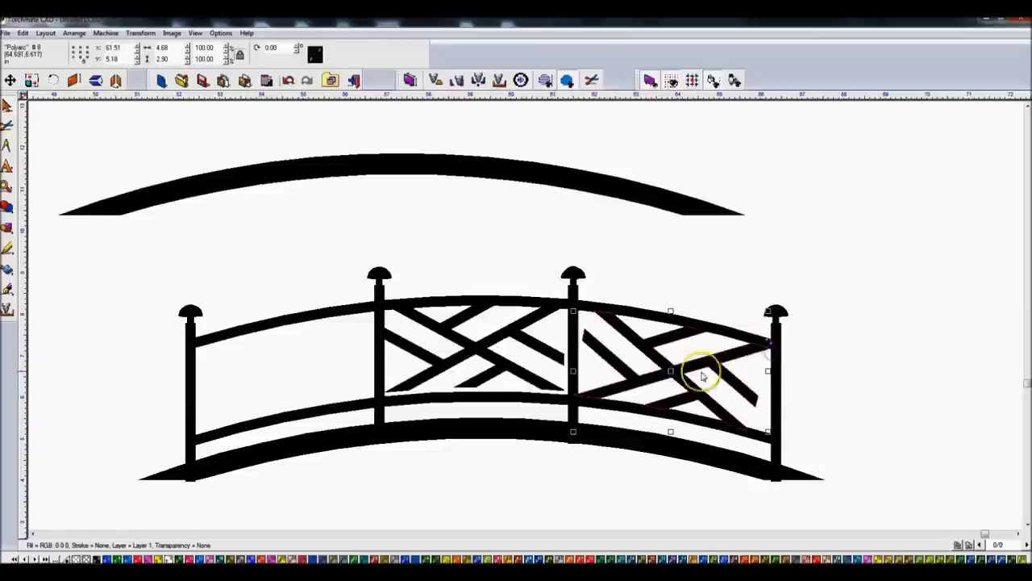
key("Delete")
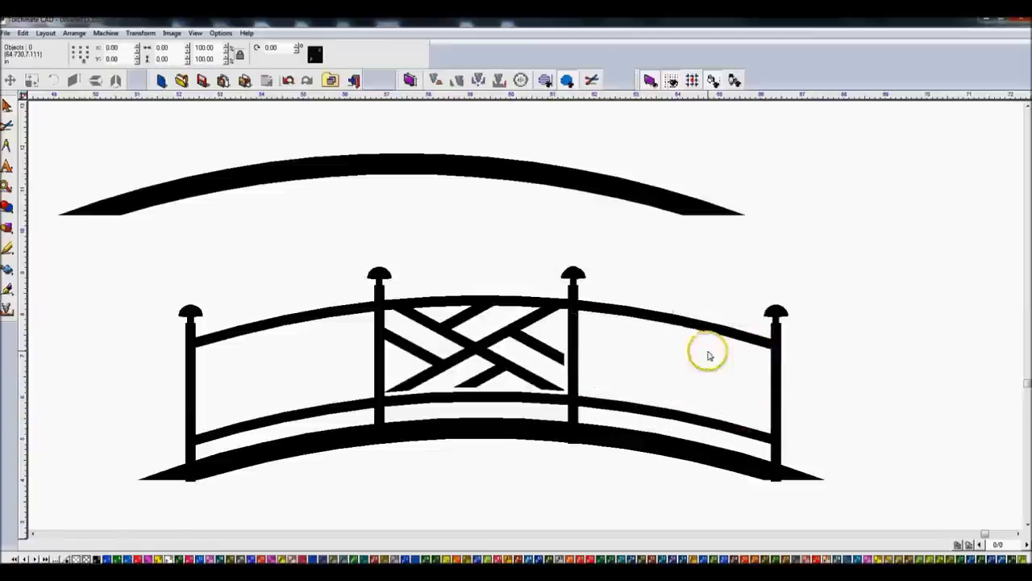
Move the middle-panel lattice up onto the top arch.
left_click(470, 341)
left_click_drag(472, 345, 462, 207)
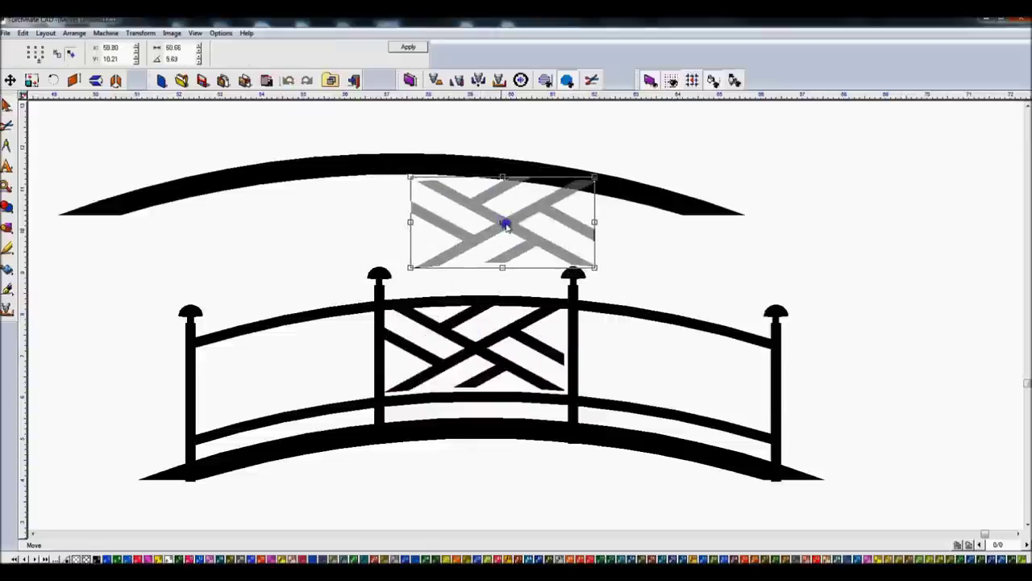
left_click_drag(462, 207, 502, 213)
scroll(520, 319, "down", 5)
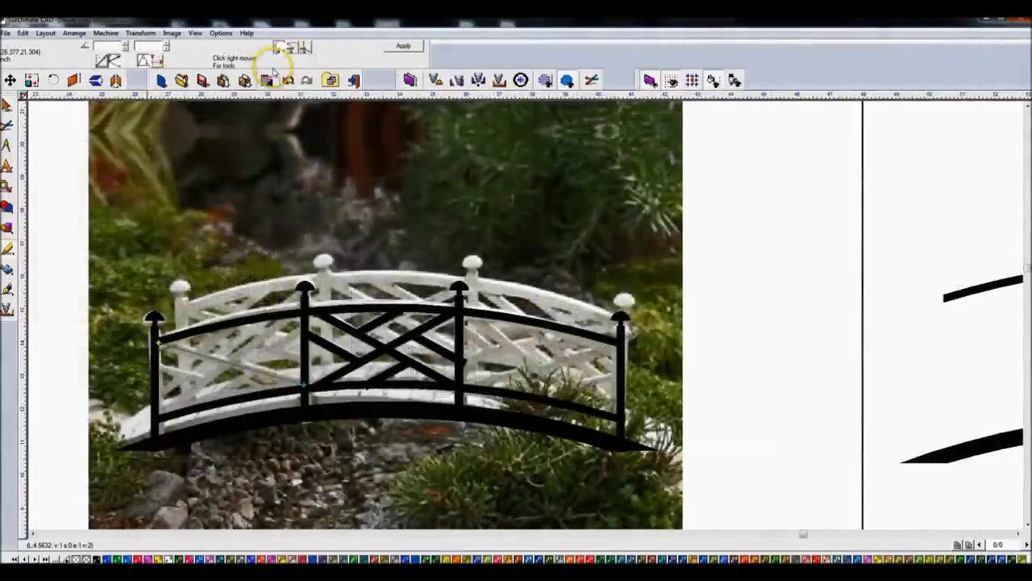
Sketch a brace polygon freehand starting at the bridge's lower-left corner.
left_click(404, 46)
left_click(13, 236)
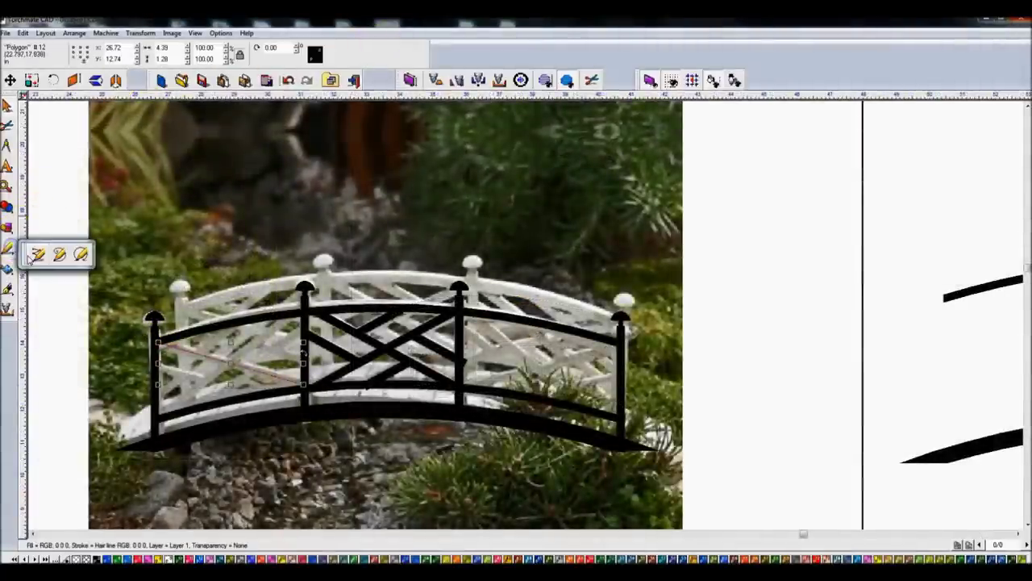
left_click(32, 254)
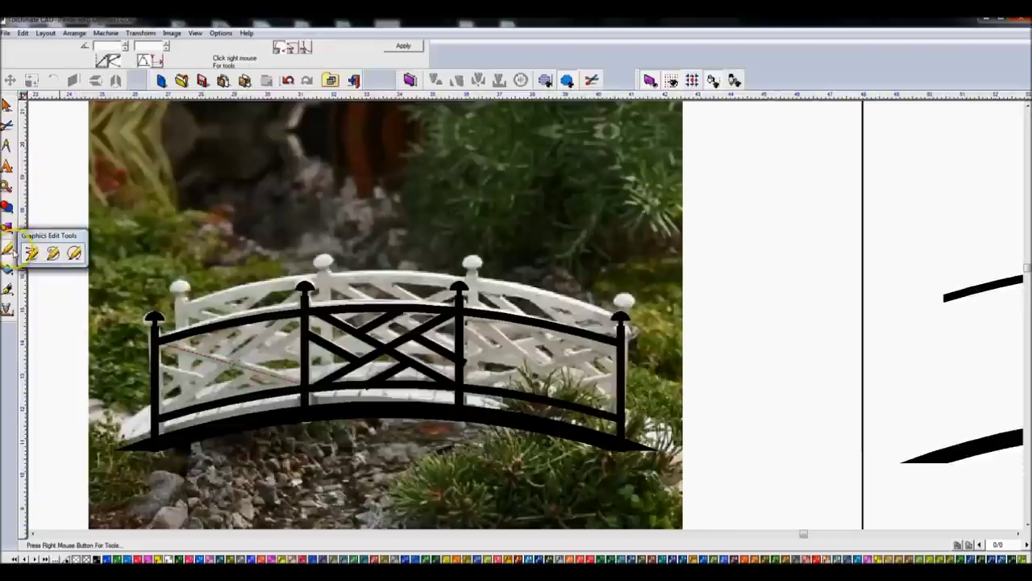
left_click(160, 413)
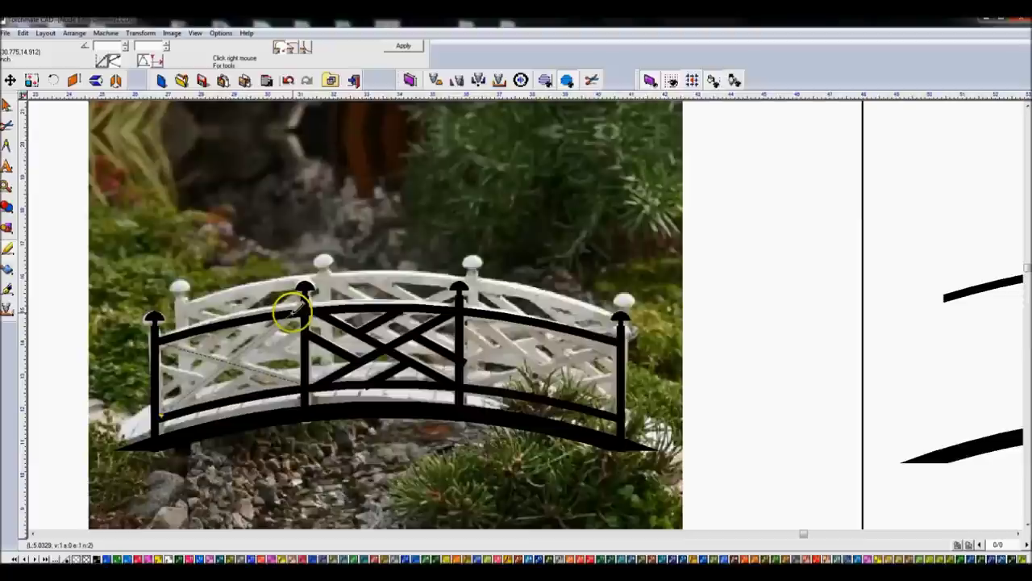
left_click(402, 47)
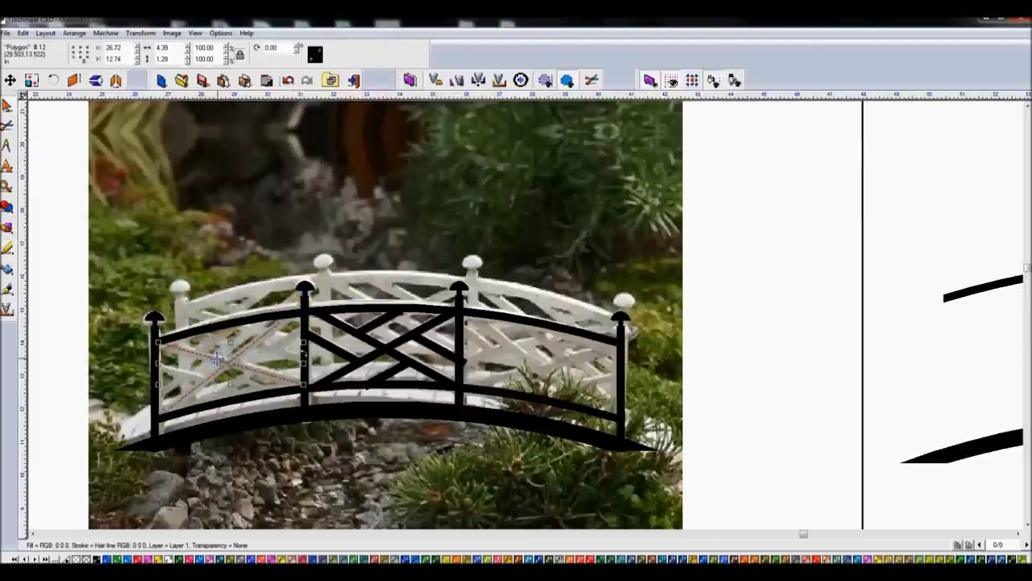
Duplicate the brace into the left panel, align it with the photo and stretch it.
key("ctrl+d")
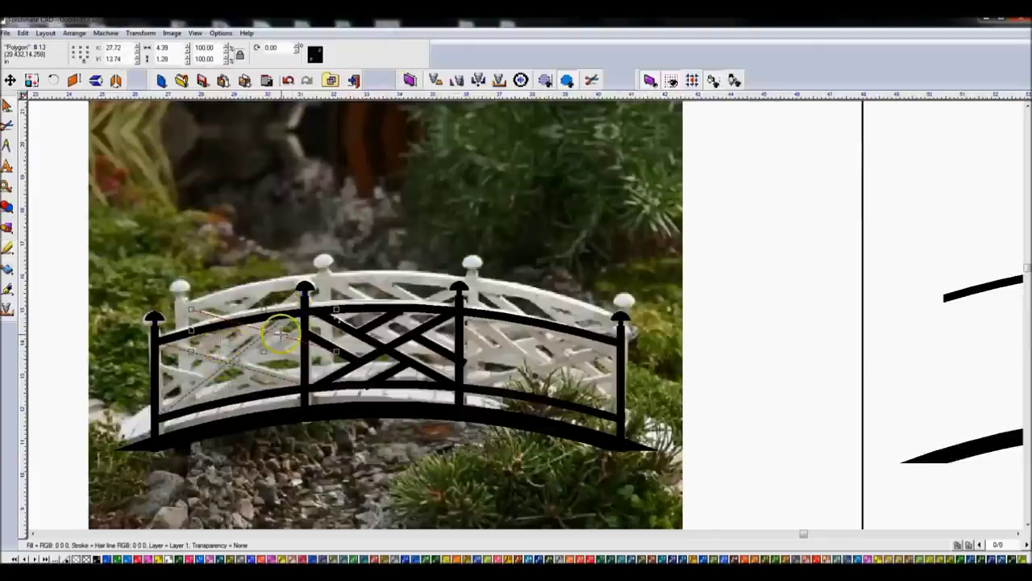
left_click_drag(262, 327, 239, 341)
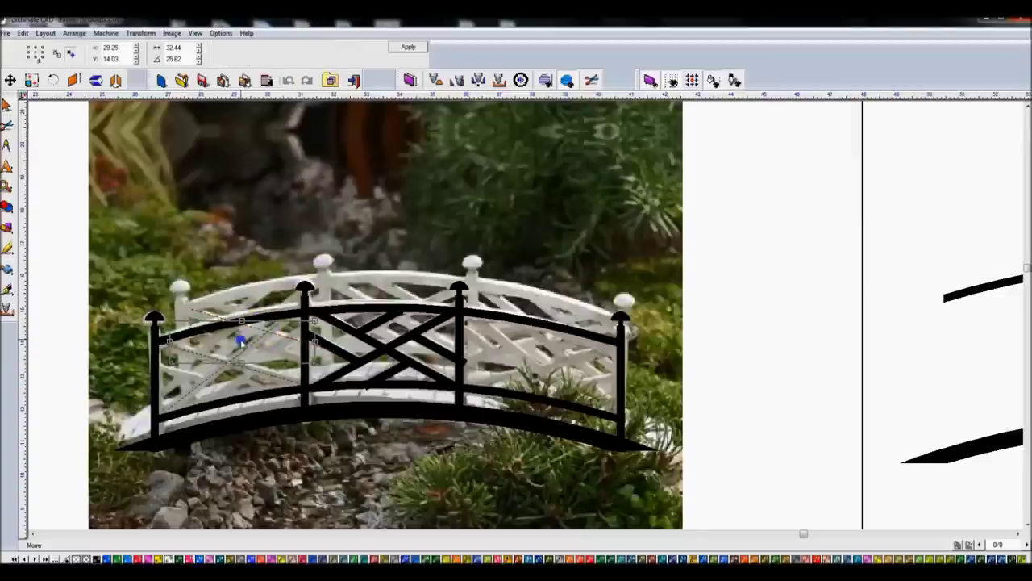
left_click(231, 360)
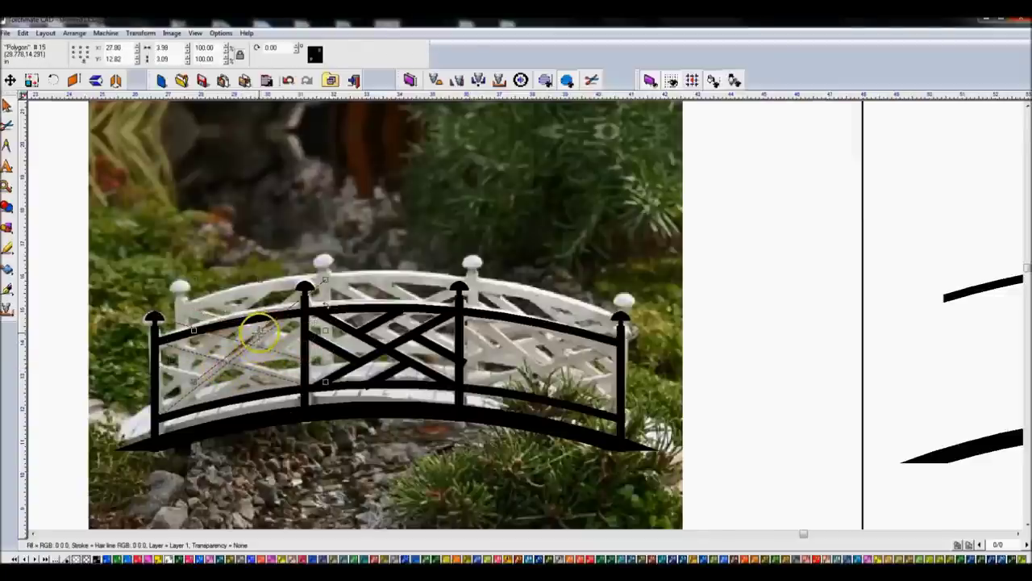
left_click_drag(256, 332, 226, 342)
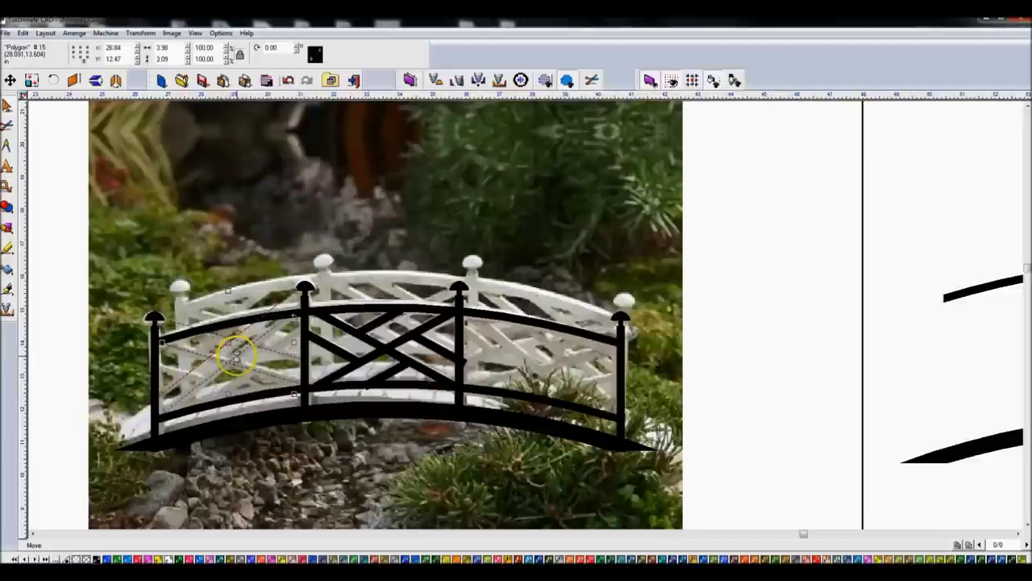
left_click_drag(235, 353, 234, 355)
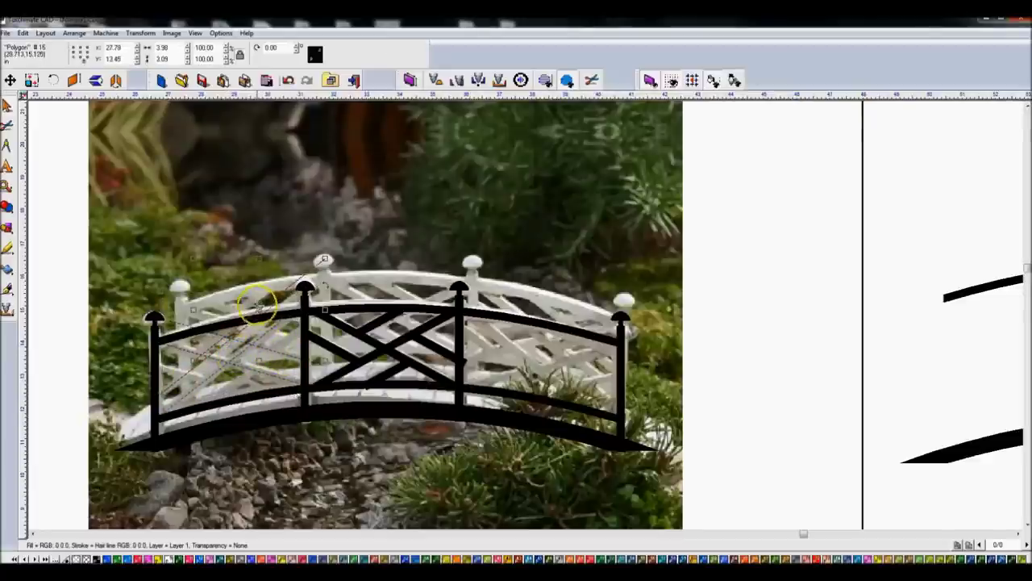
left_click(258, 329)
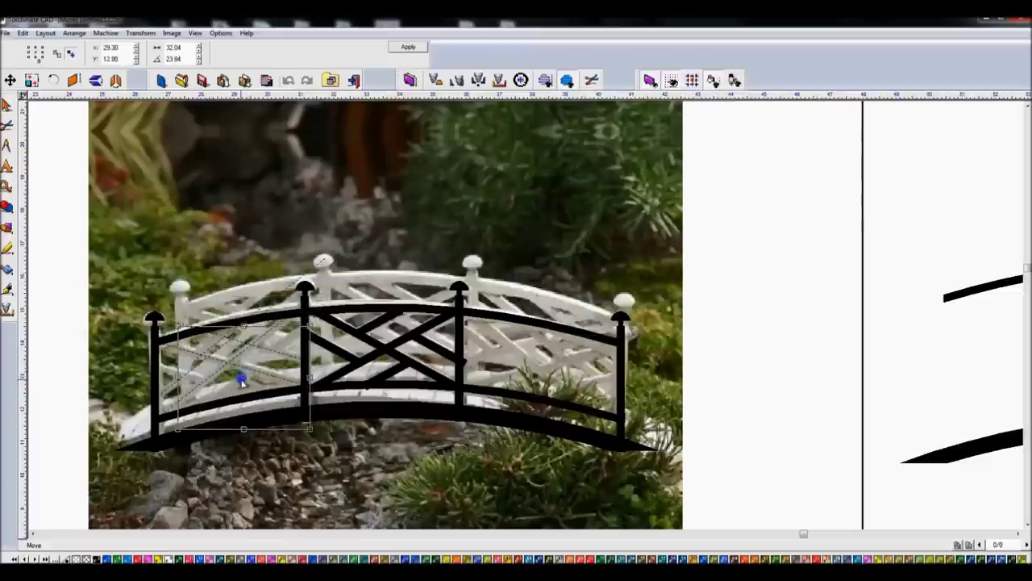
left_click_drag(251, 370, 240, 379)
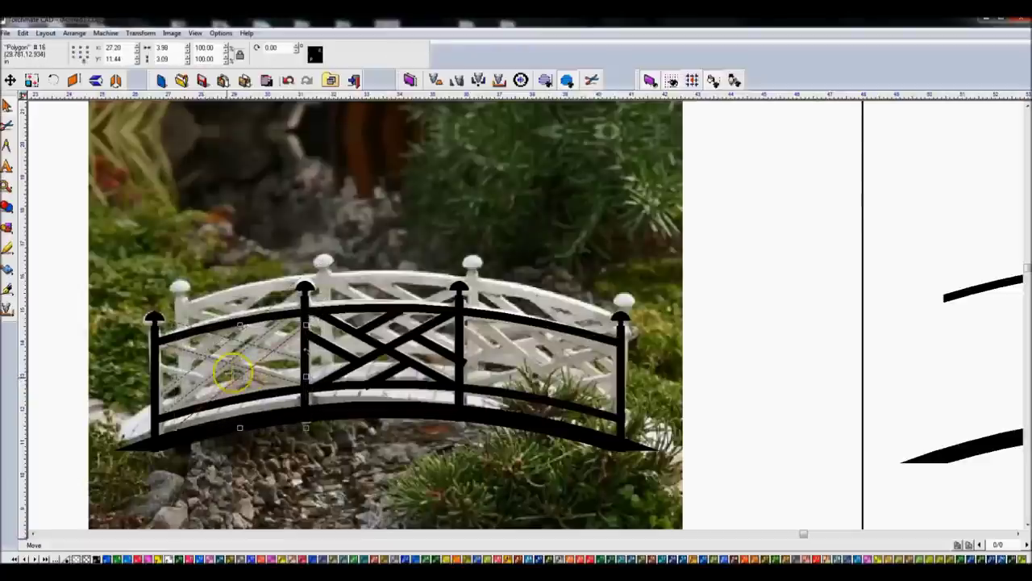
Nudge the left-panel lattice strip down and left with the arrow keys.
left_click(256, 346)
left_click(274, 346)
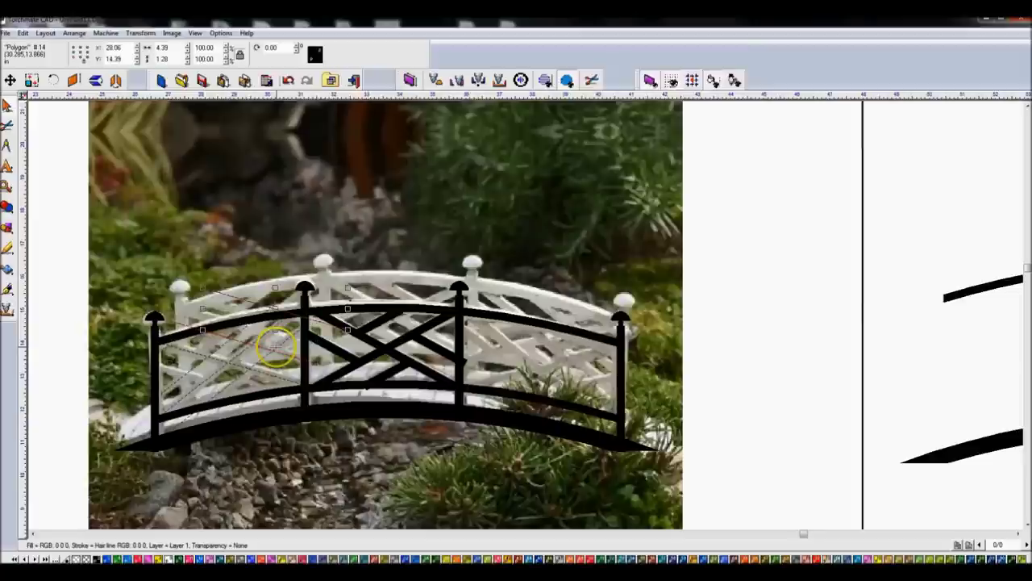
key("Down")
key("Down")
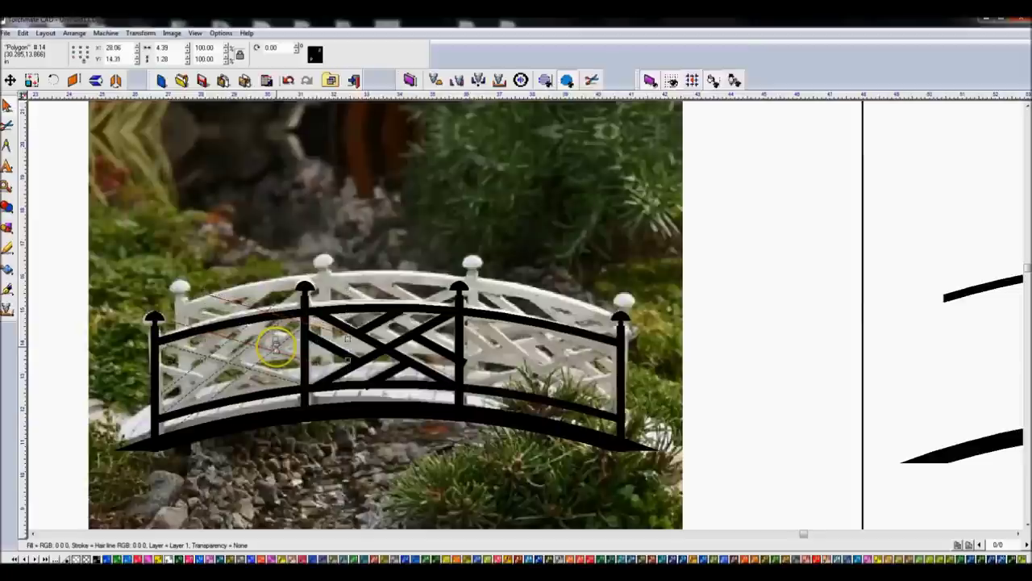
key("Left")
key("Down")
key("Left")
key("Up")
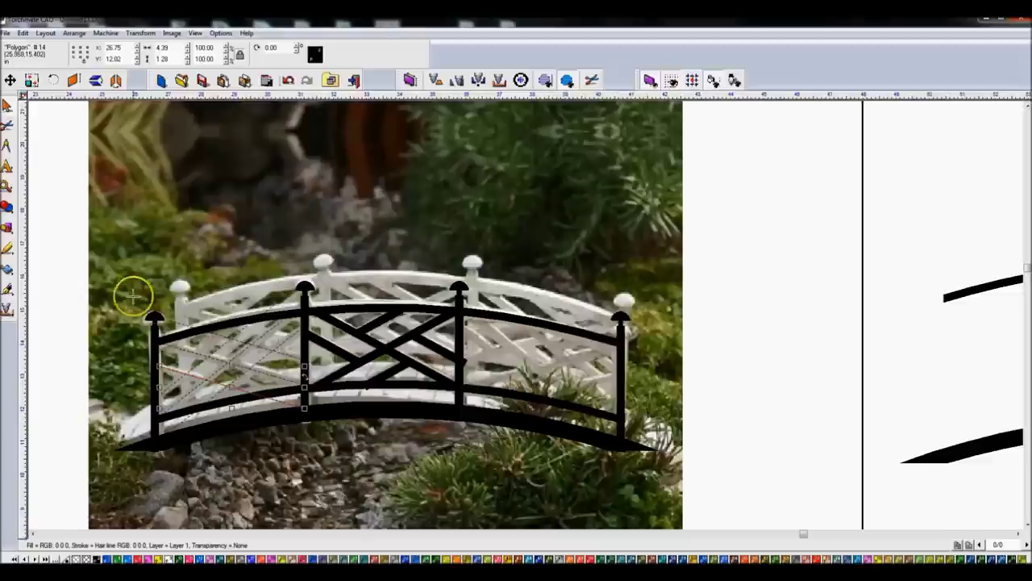
Deselect the strip and switch to the freehand line-sketching tool.
left_click(77, 278)
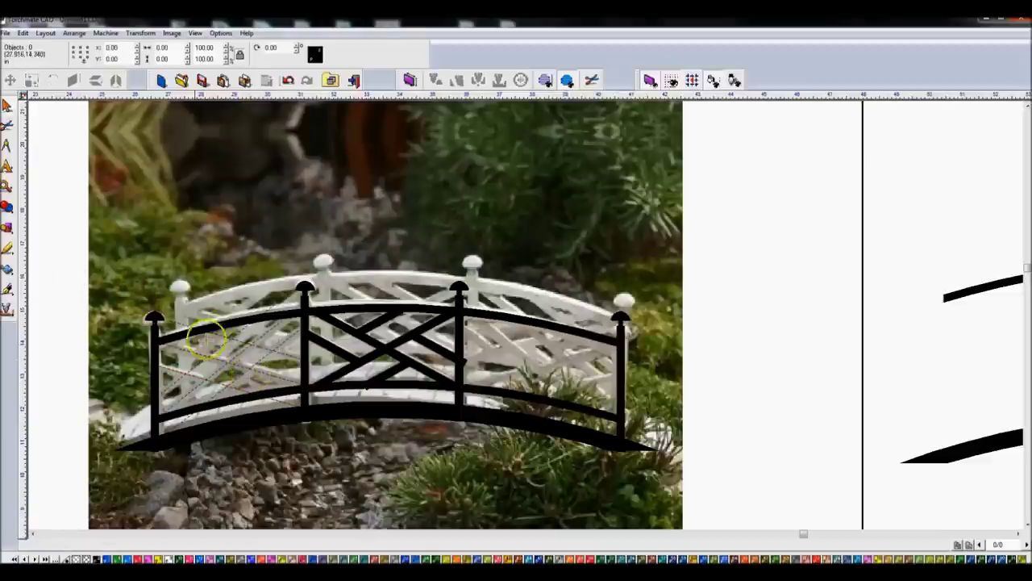
left_click(8, 250)
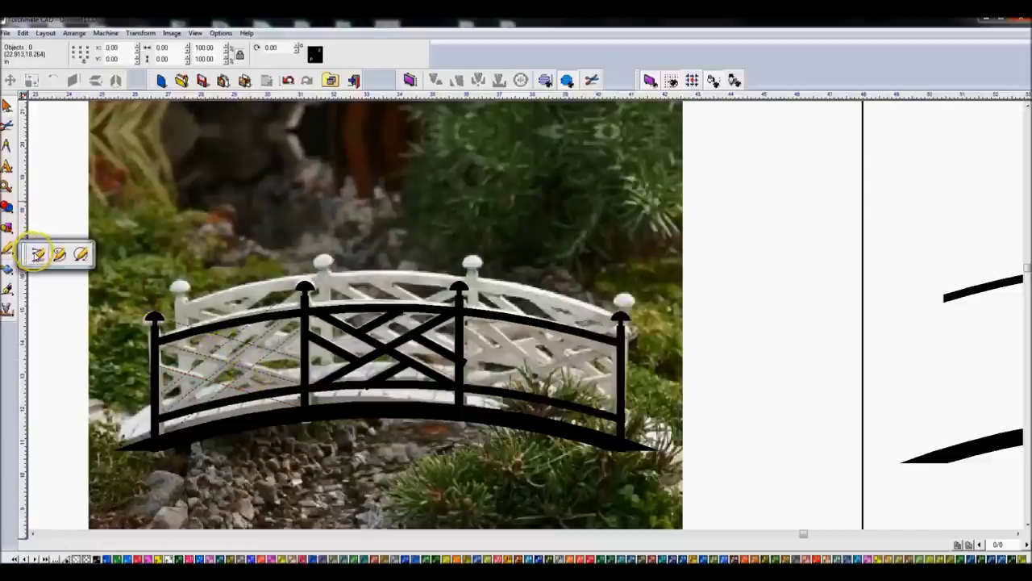
left_click(32, 254)
scroll(173, 355, "up", 5)
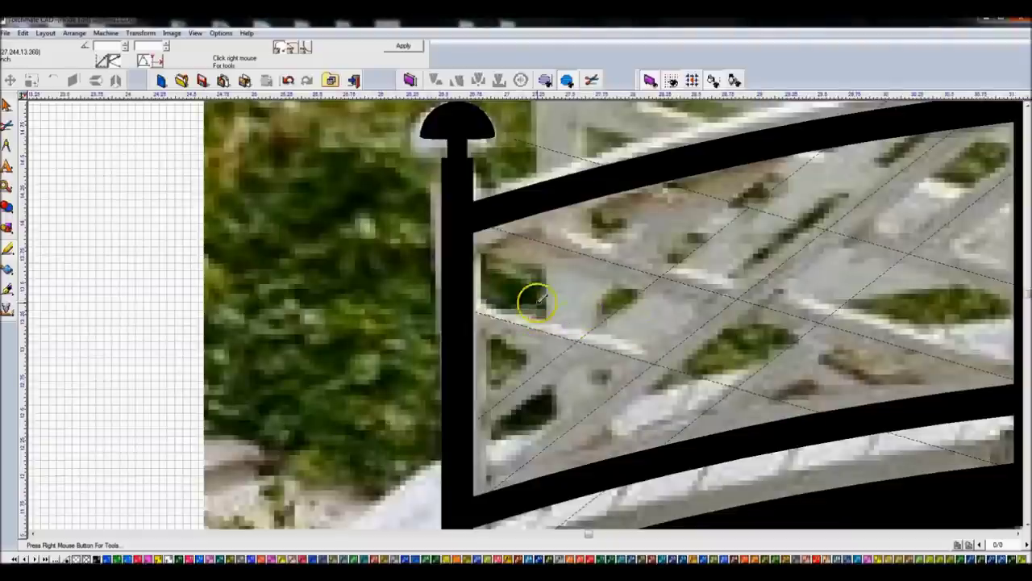
Sketch lattice lines starting from the left post's edge across the left panel.
left_click(471, 307)
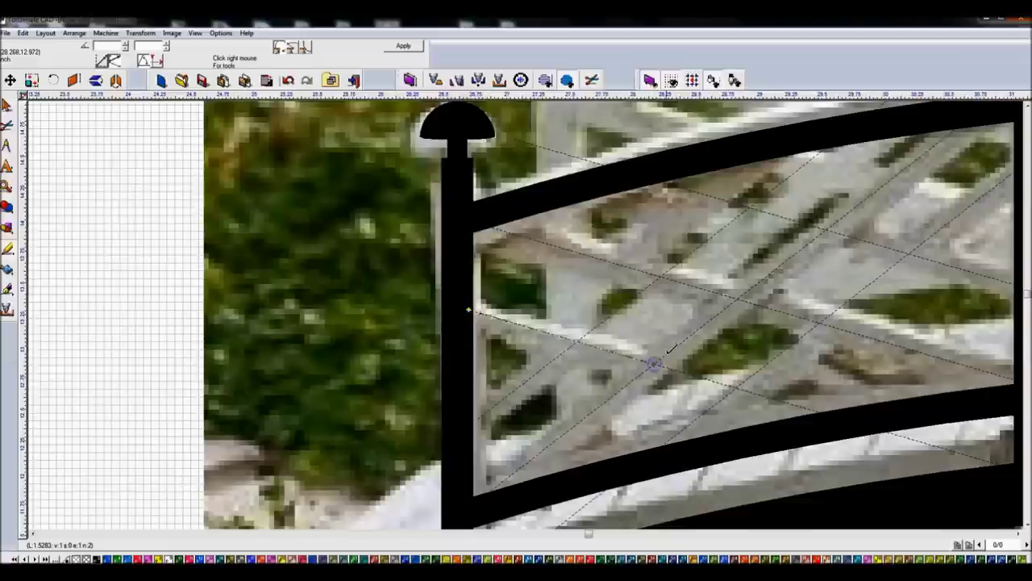
left_click(410, 46)
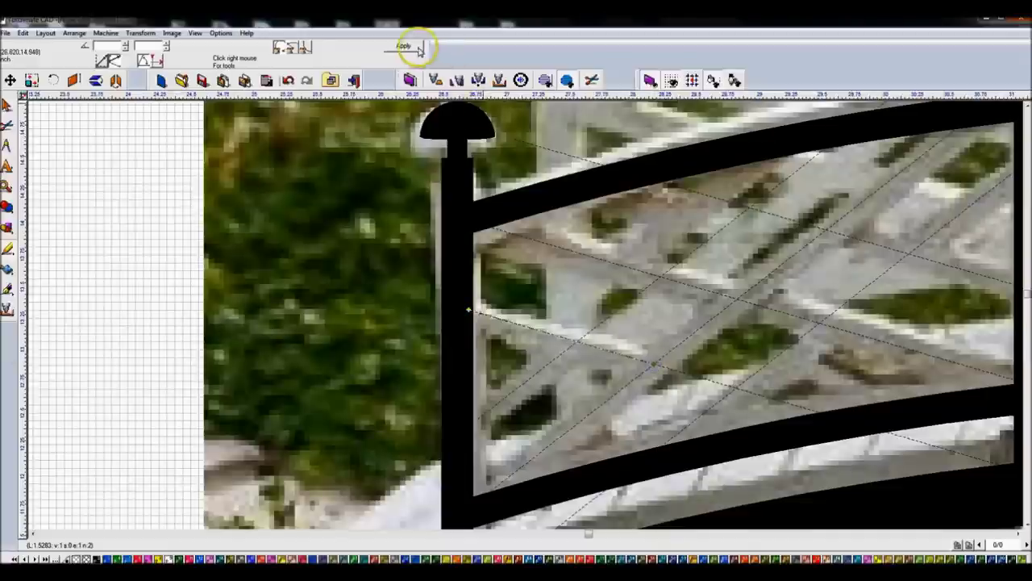
left_click(7, 248)
left_click(38, 250)
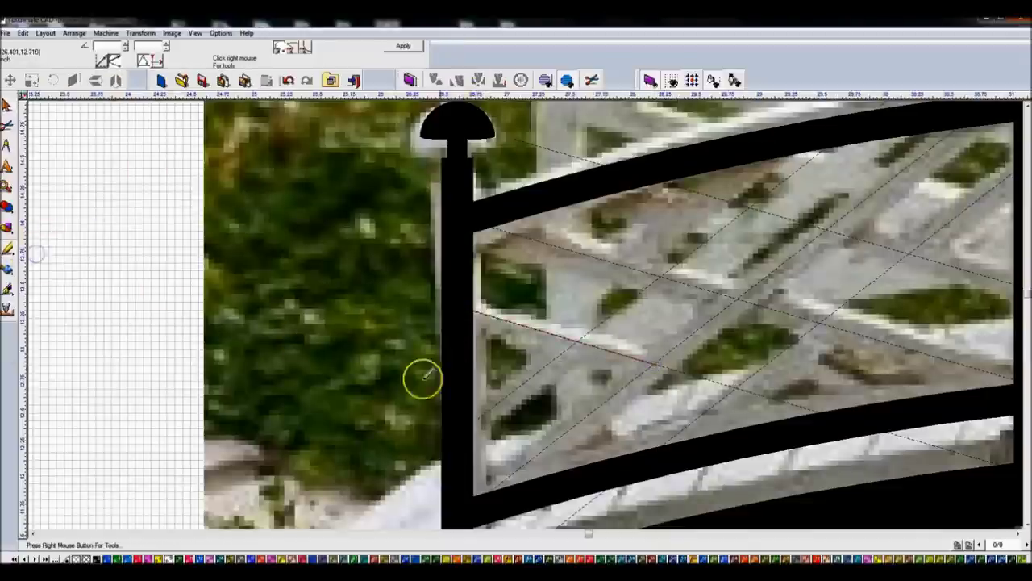
left_click(467, 429)
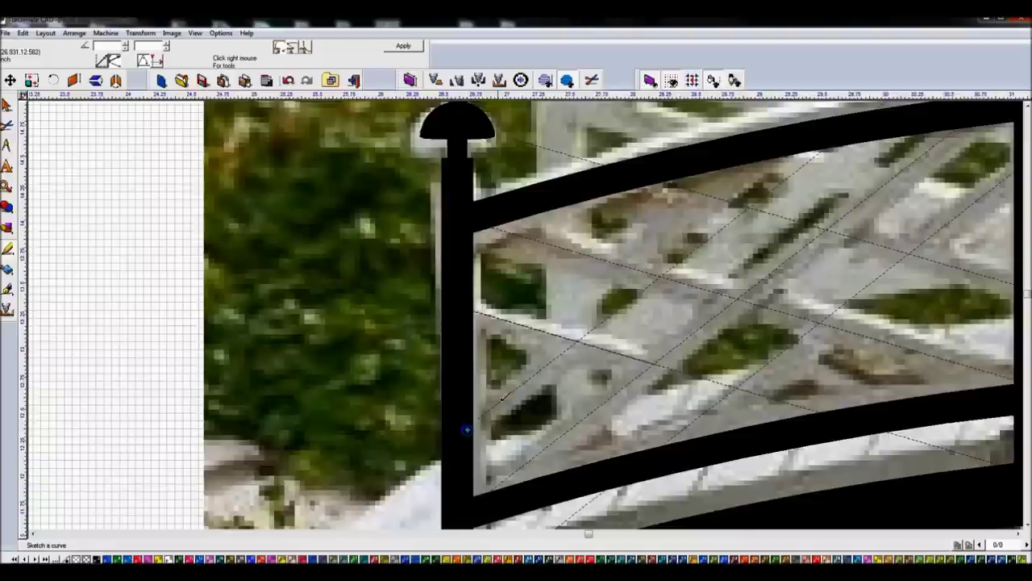
left_click(576, 340)
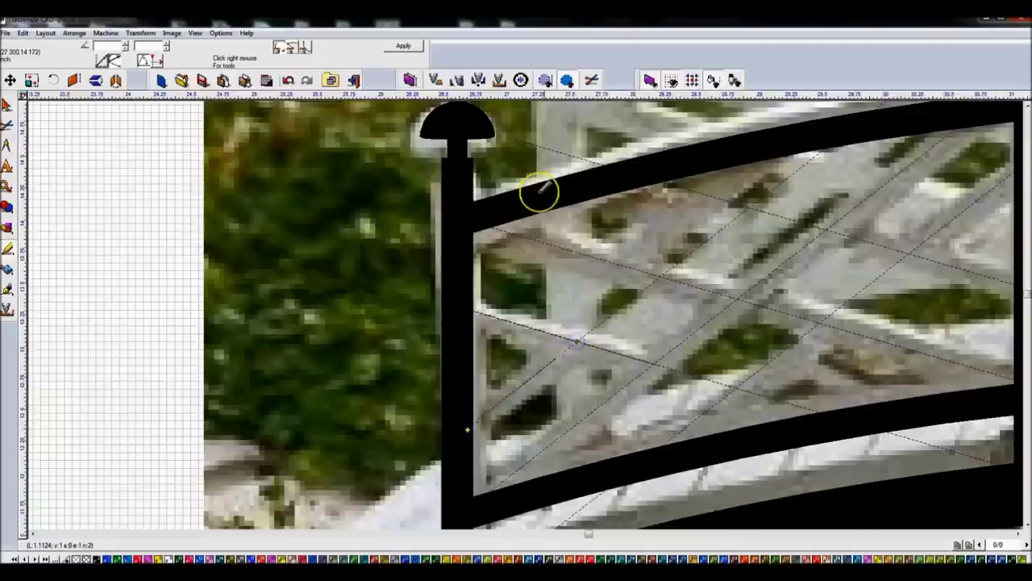
left_click(403, 46)
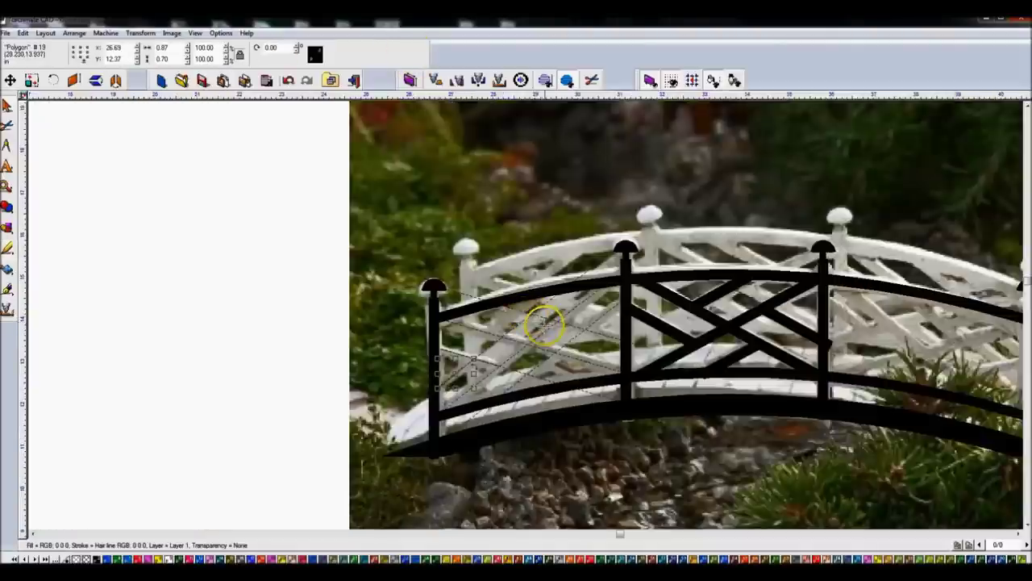
Sketch two more lattice lines, one beside the middle post and one inside the left panel.
scroll(545, 323, "up", 2)
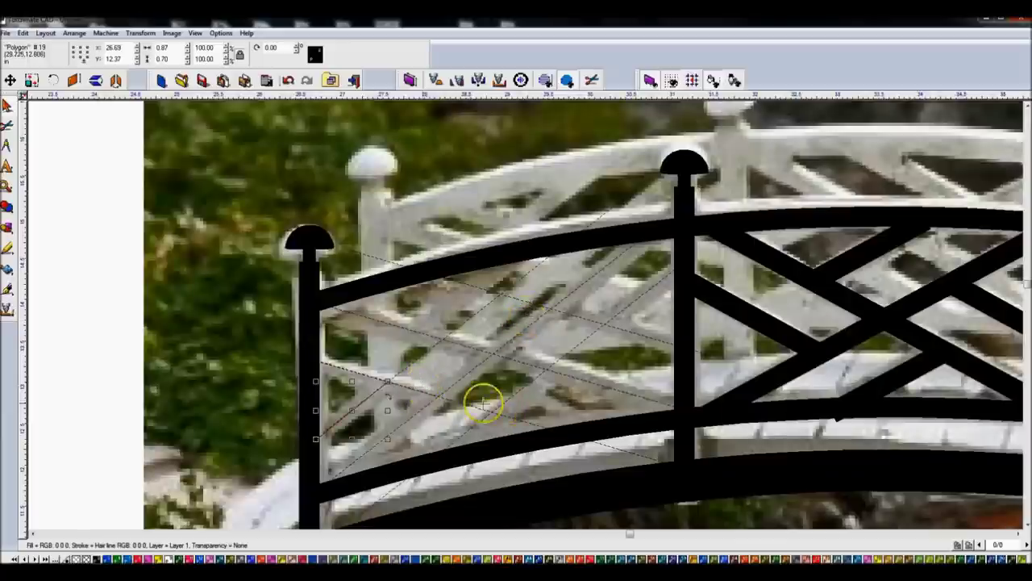
left_click(8, 248)
left_click(39, 251)
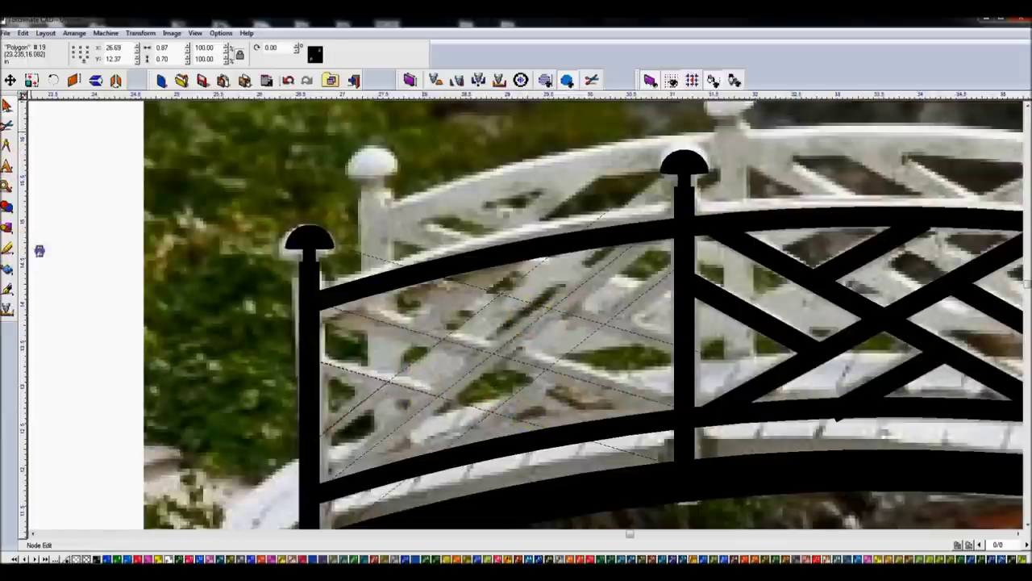
left_click(682, 262)
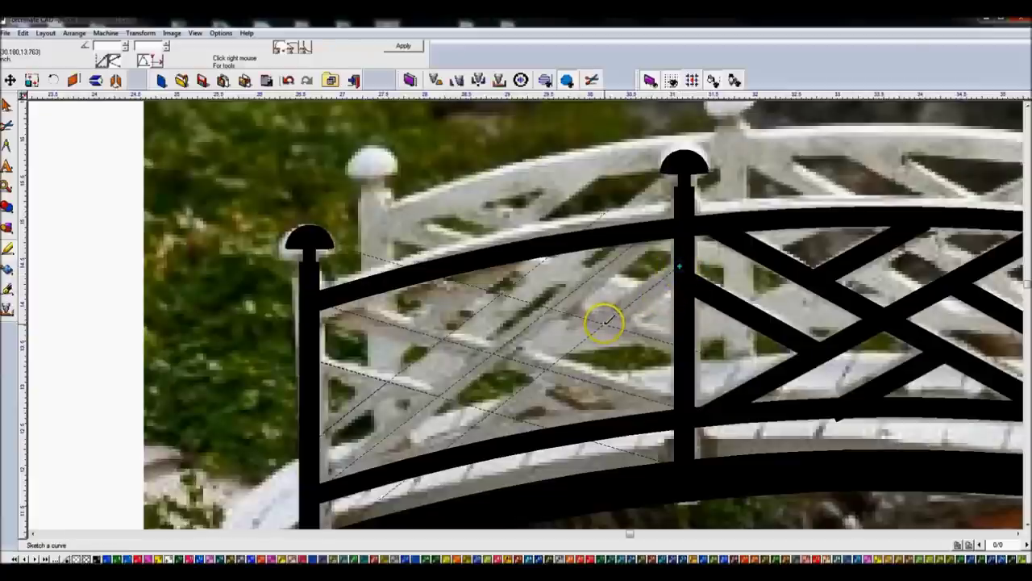
left_click(403, 46)
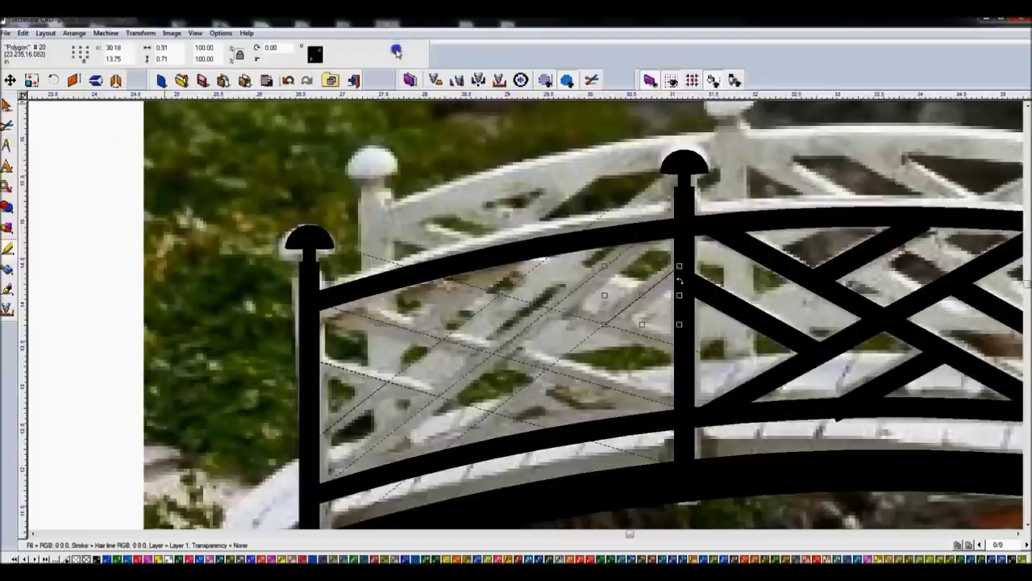
left_click(12, 234)
left_click(41, 253)
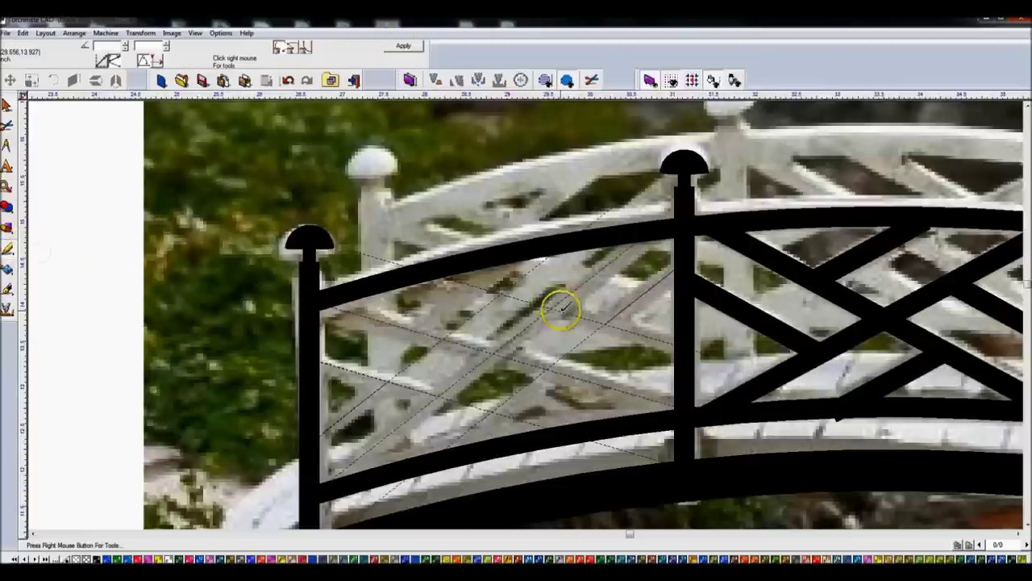
left_click(674, 337)
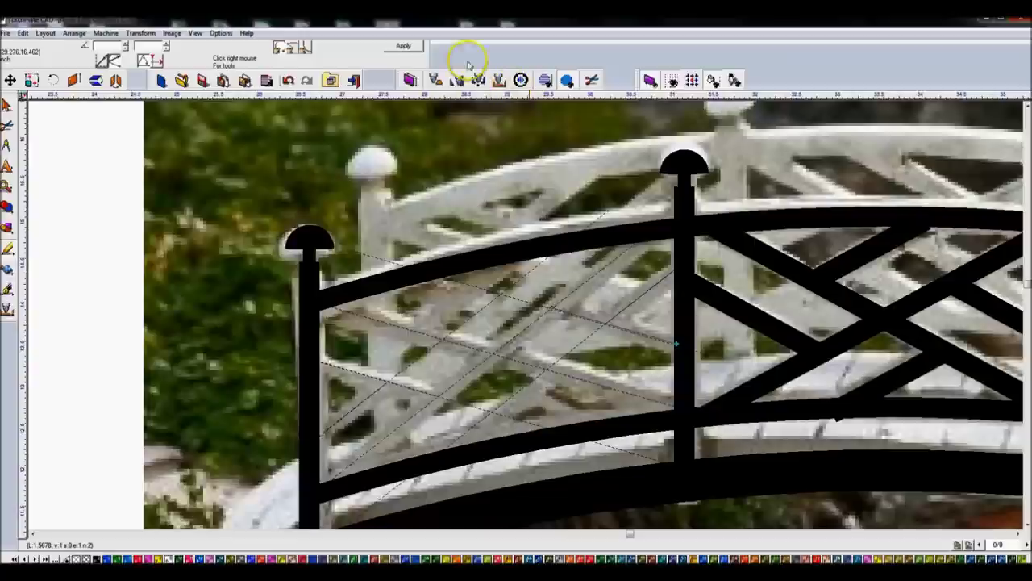
left_click(404, 46)
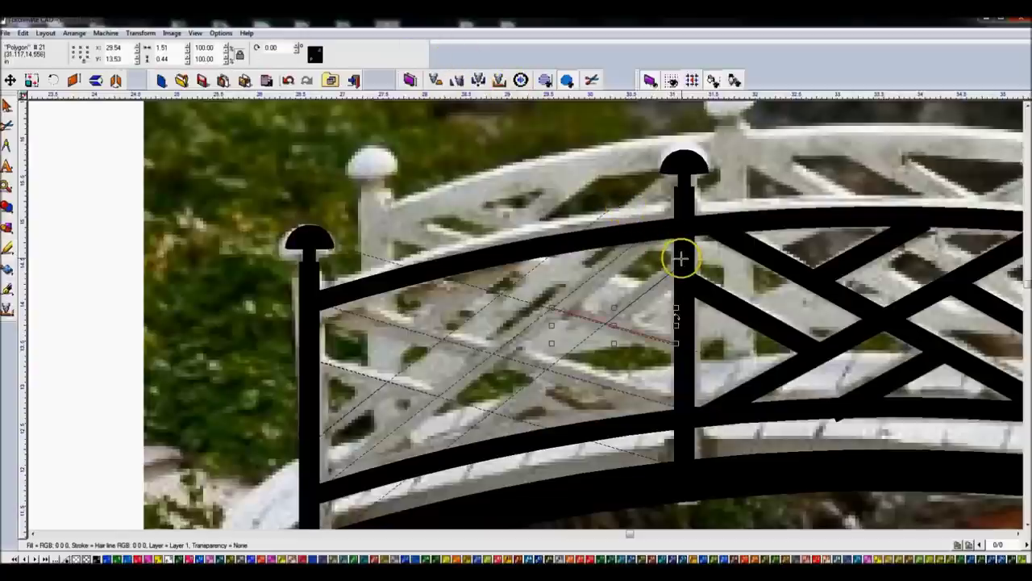
Sketch a lattice line ending at the middle post's edge.
key("Escape")
left_click(7, 248)
left_click(37, 254)
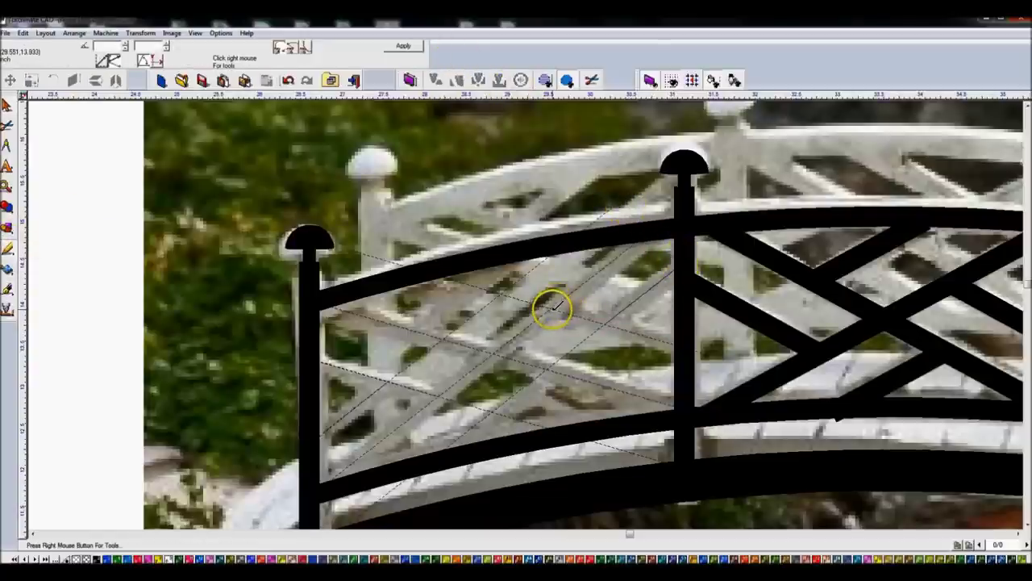
scroll(552, 304, "up", 3)
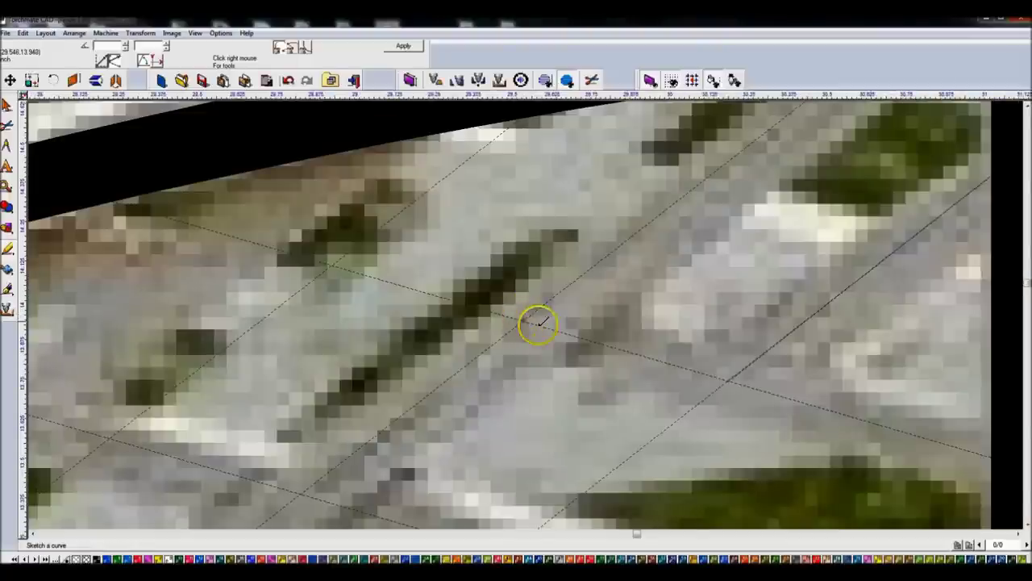
scroll(537, 322, "down", 3)
scroll(640, 357, "up", 3)
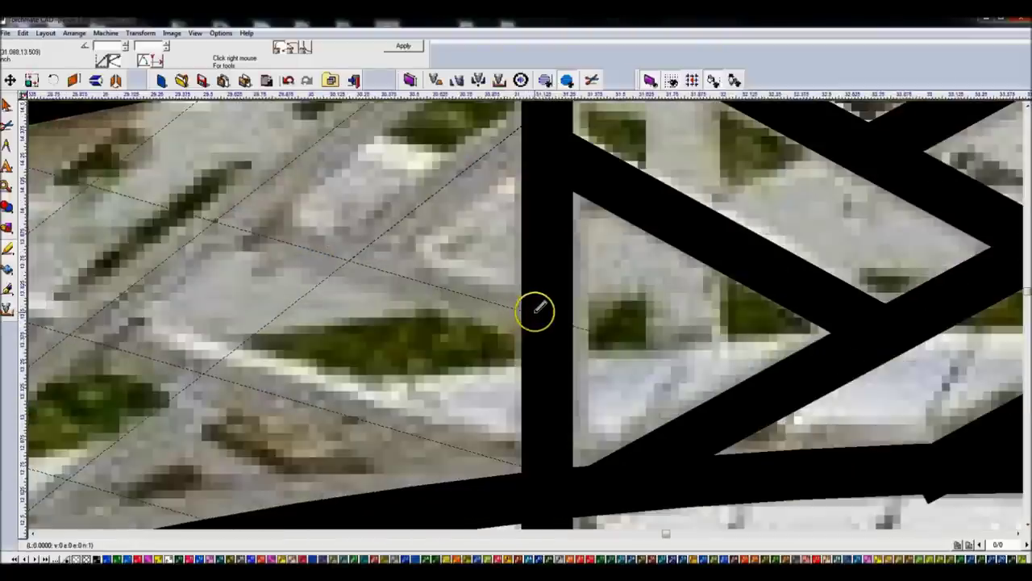
left_click(544, 315)
left_click(403, 45)
Select the black middle post, then the background bridge photo.
left_click(544, 269)
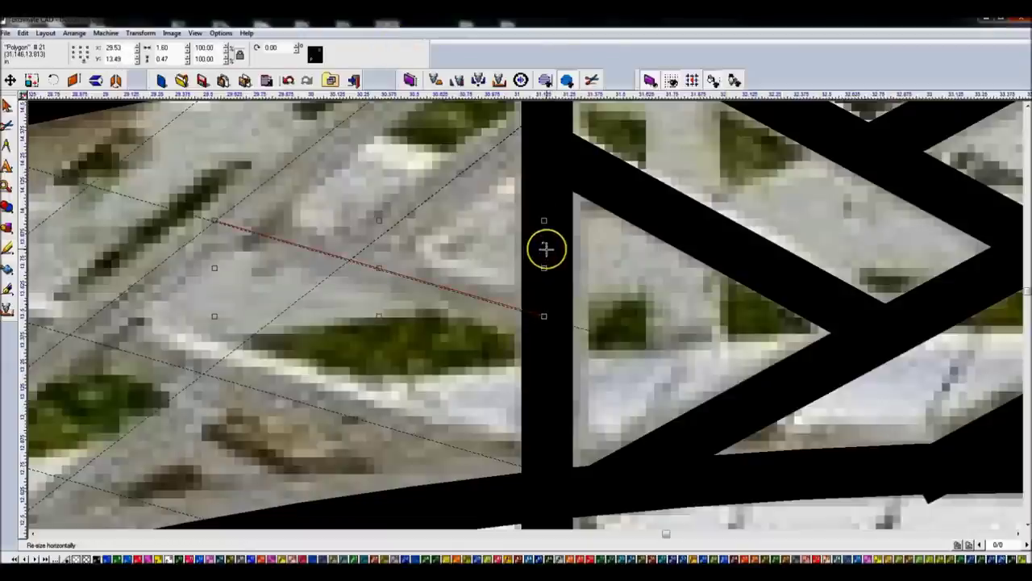
left_click(610, 255)
scroll(565, 282, "down", 3)
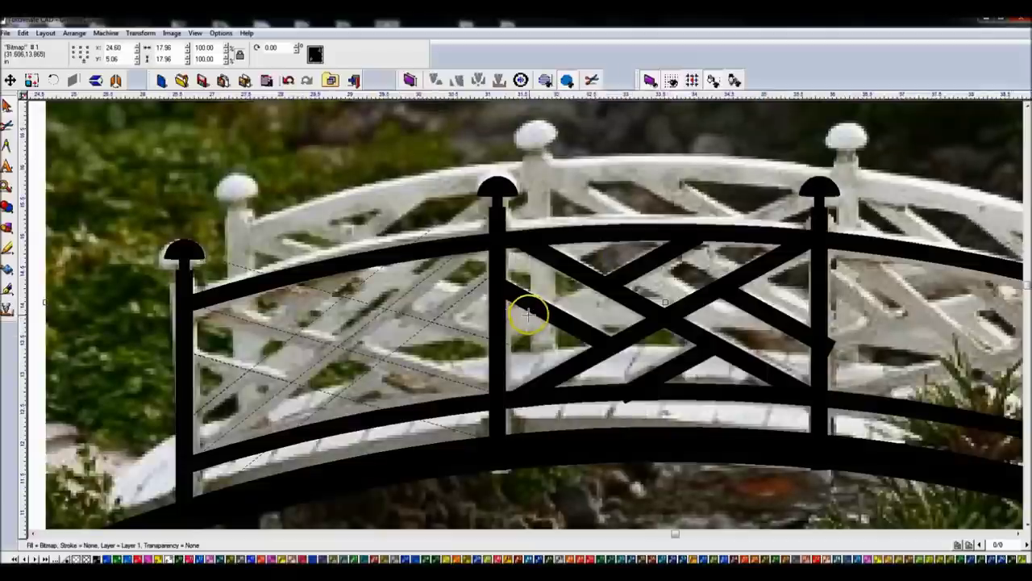
scroll(526, 310, "up", 1)
scroll(525, 311, "up", 1)
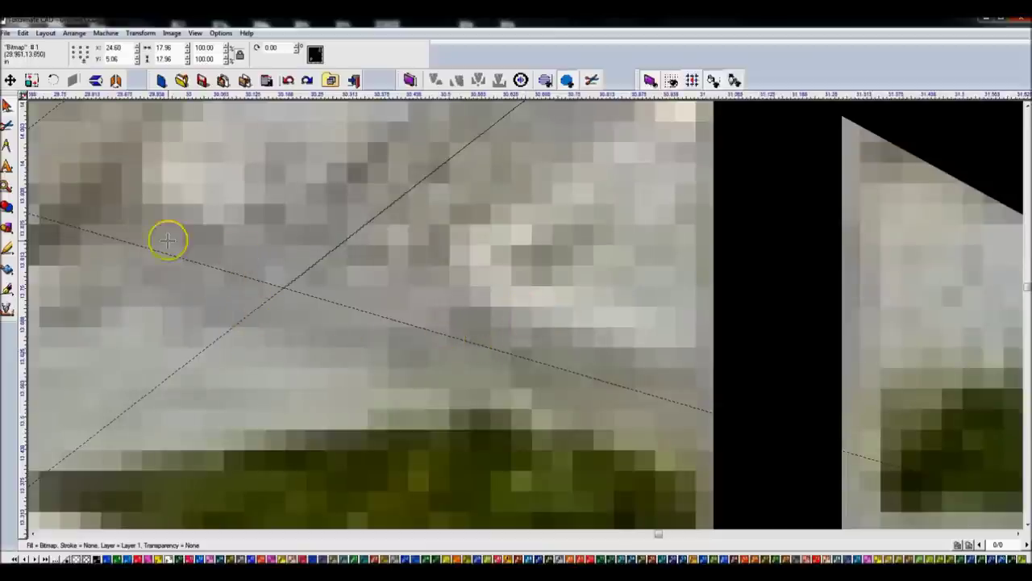
scroll(525, 309, "down", 1)
Sketch a long lattice line from the lattice guide across to the middle post.
left_click(10, 251)
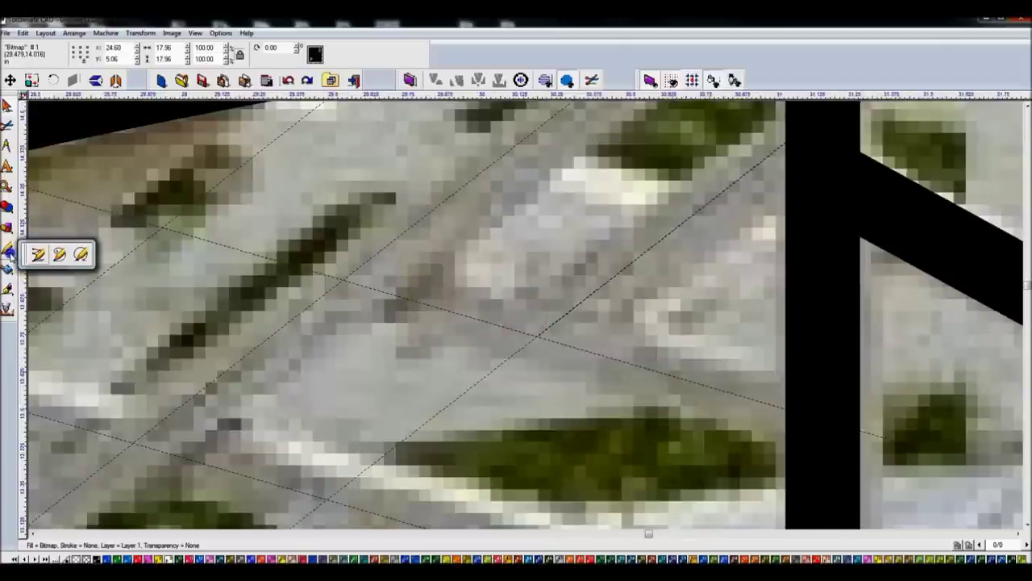
left_click(36, 254)
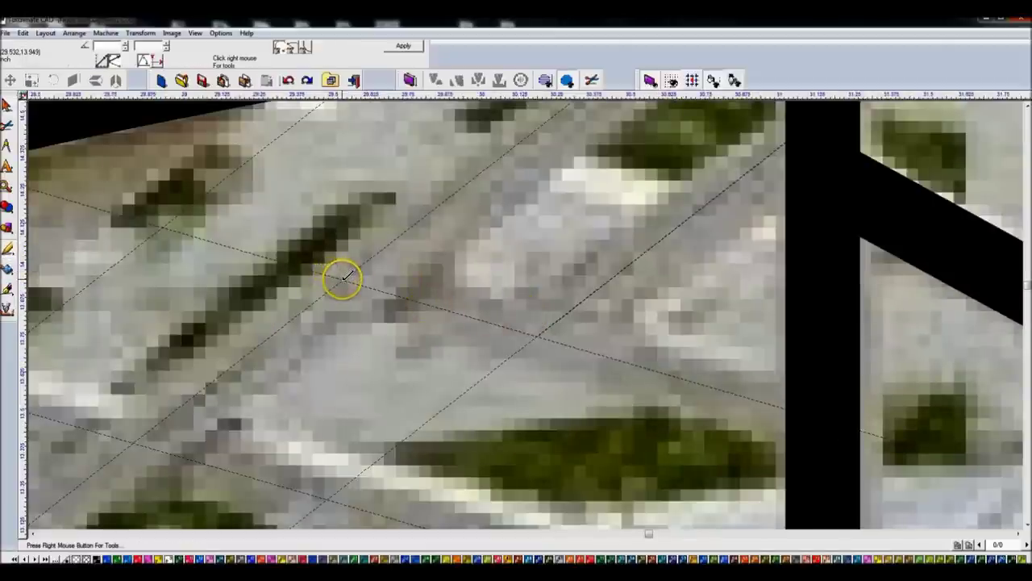
left_click(342, 279)
left_click(816, 414)
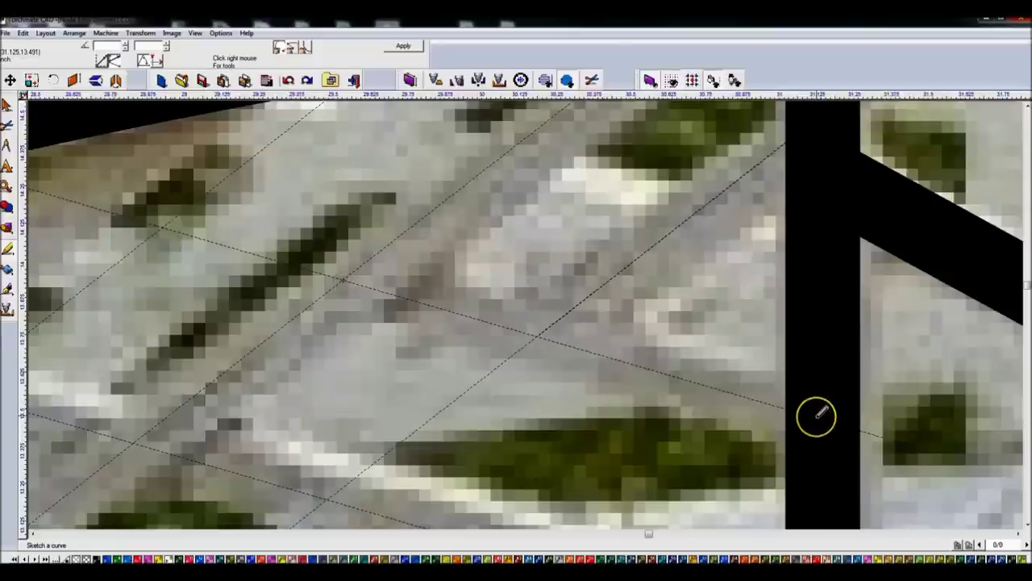
left_click(408, 46)
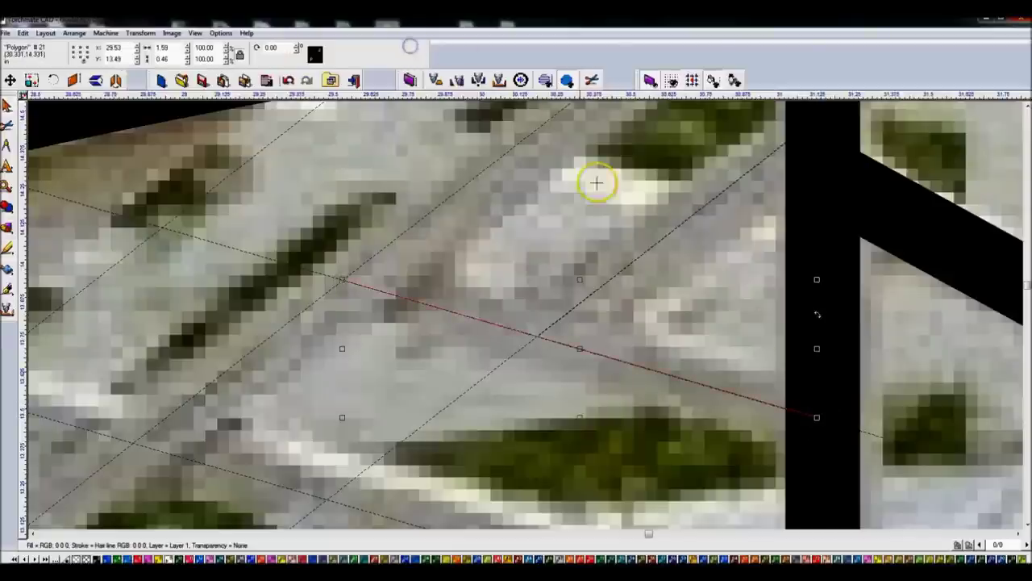
scroll(524, 314, "down", 5)
scroll(525, 314, "up", 3)
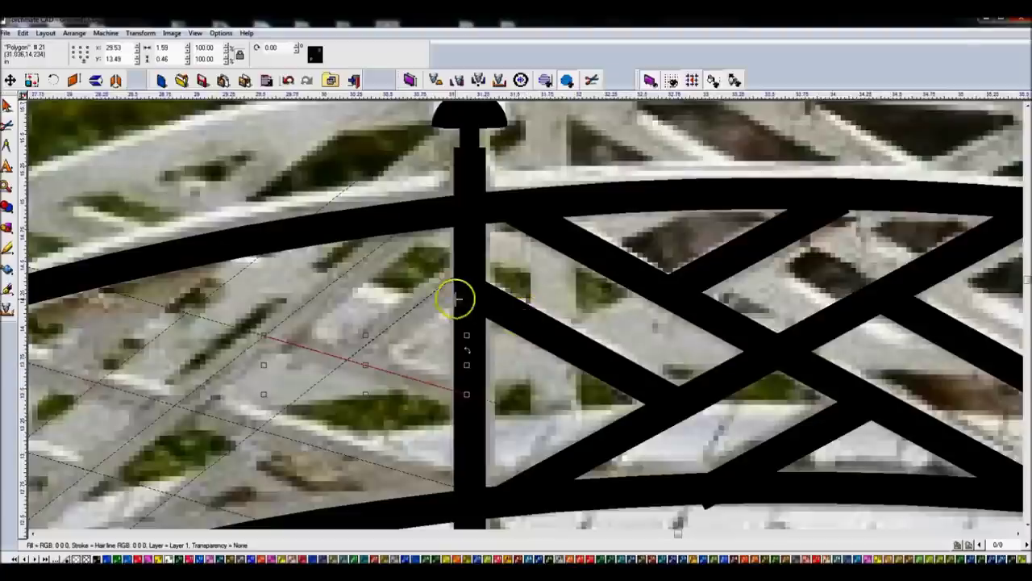
scroll(459, 293, "down", 2)
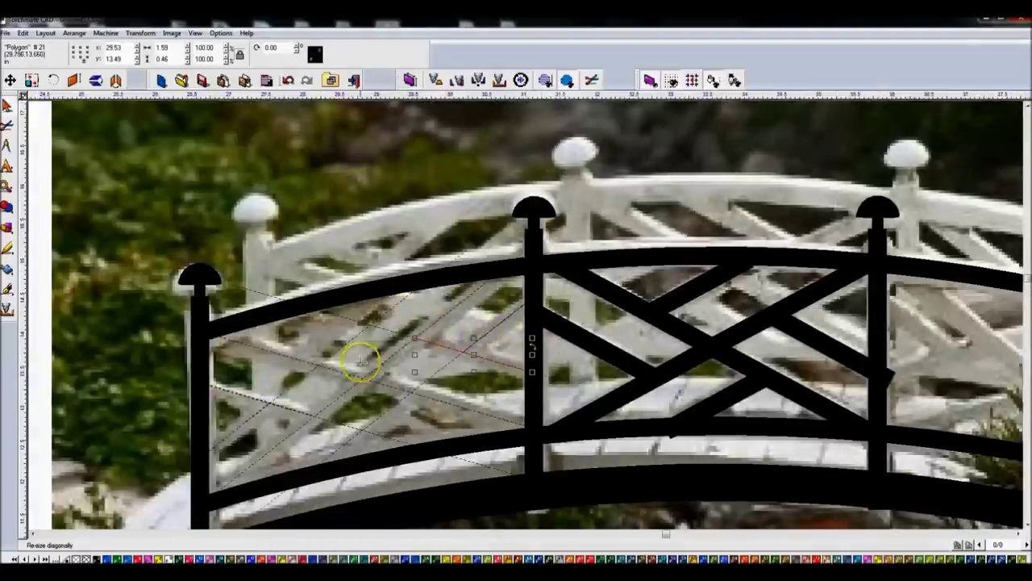
scroll(339, 338, "down", 3)
scroll(527, 311, "up", 3)
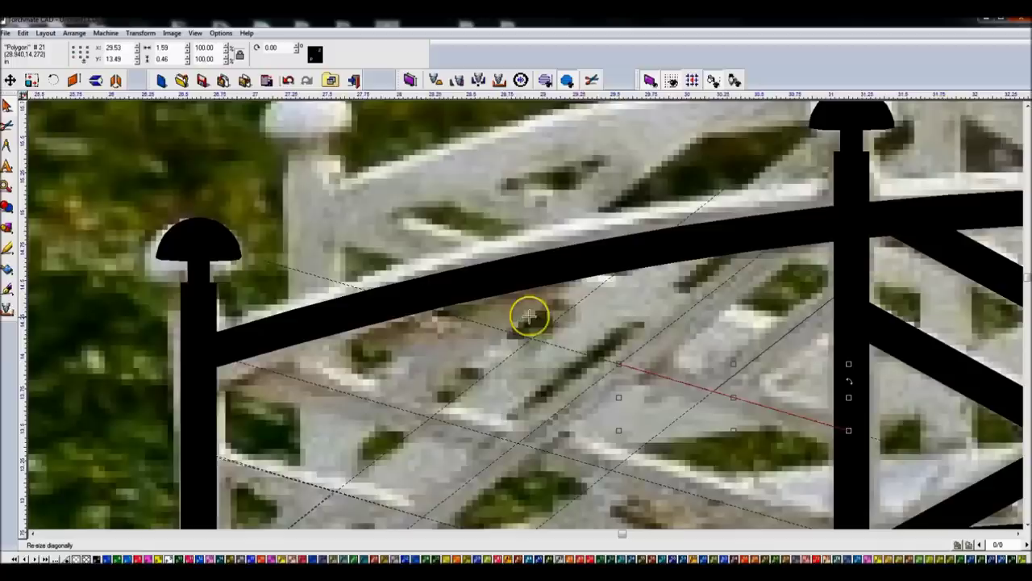
scroll(525, 315, "down", 2)
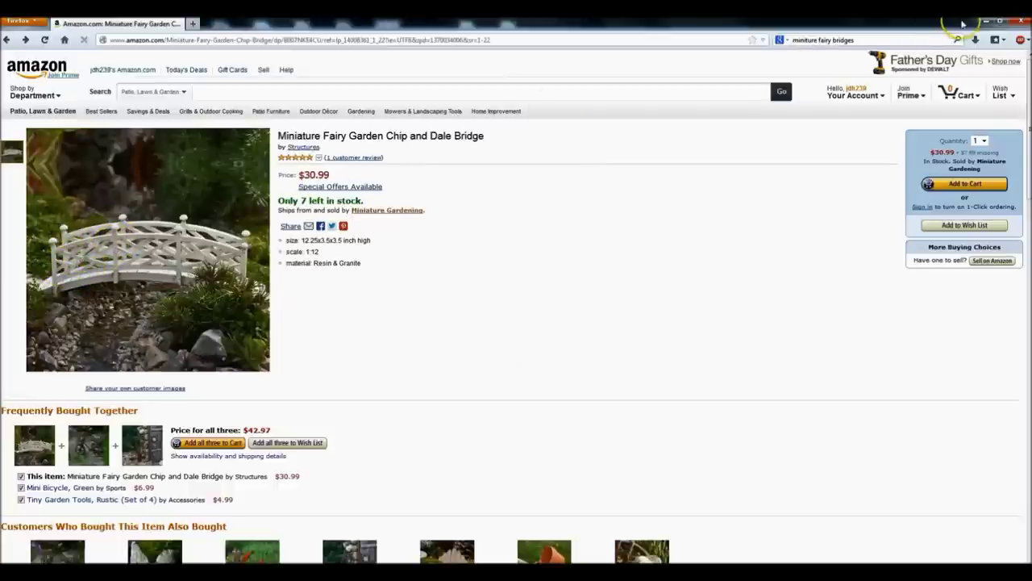
Minimize Firefox to return to the Ultimate CAD drawing.
left_click(987, 22)
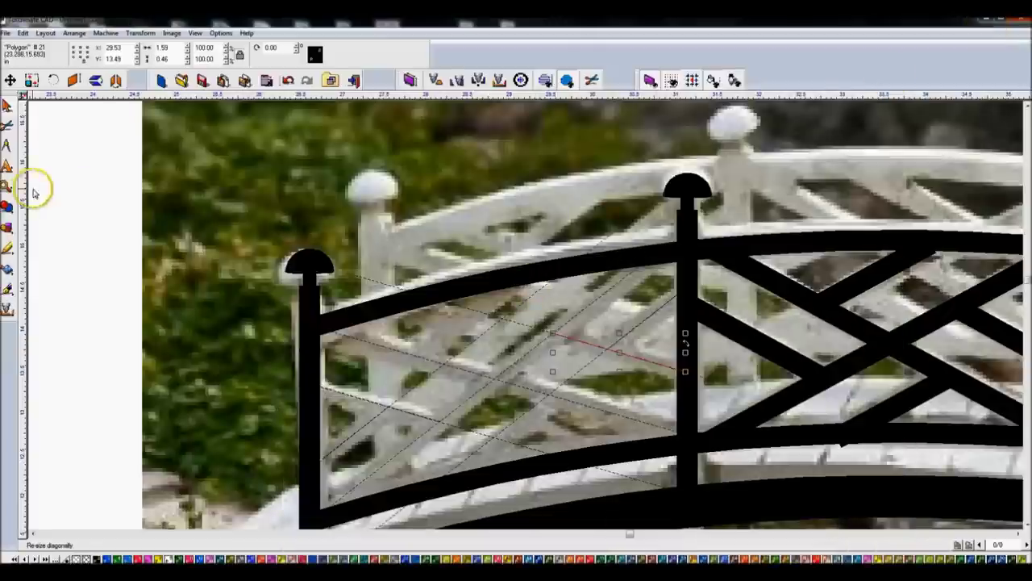
Sketch two more lattice lines, one up to the rail and one along the bottom rail.
left_click(8, 247)
left_click(37, 253)
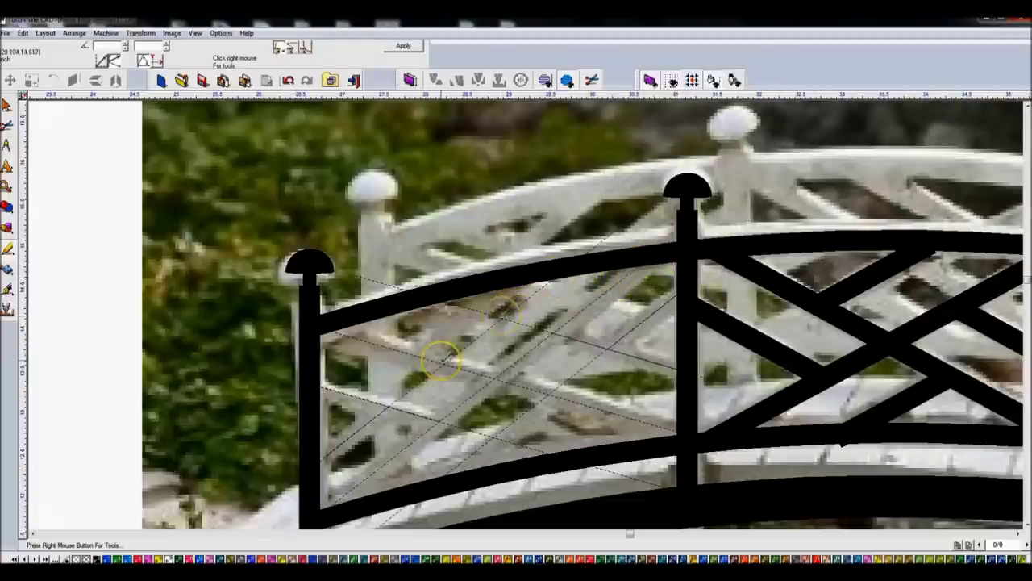
left_click(443, 362)
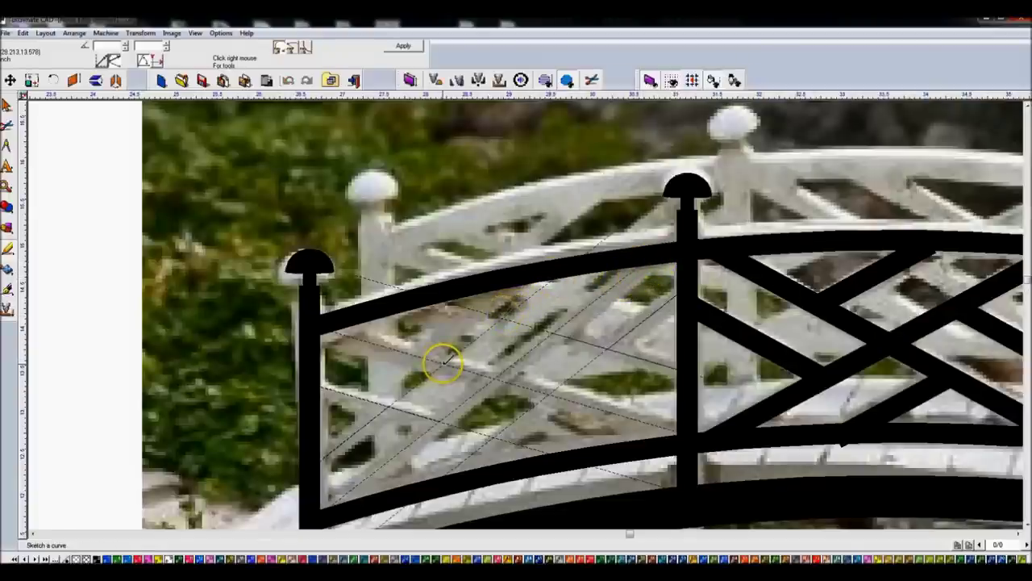
left_click(561, 274)
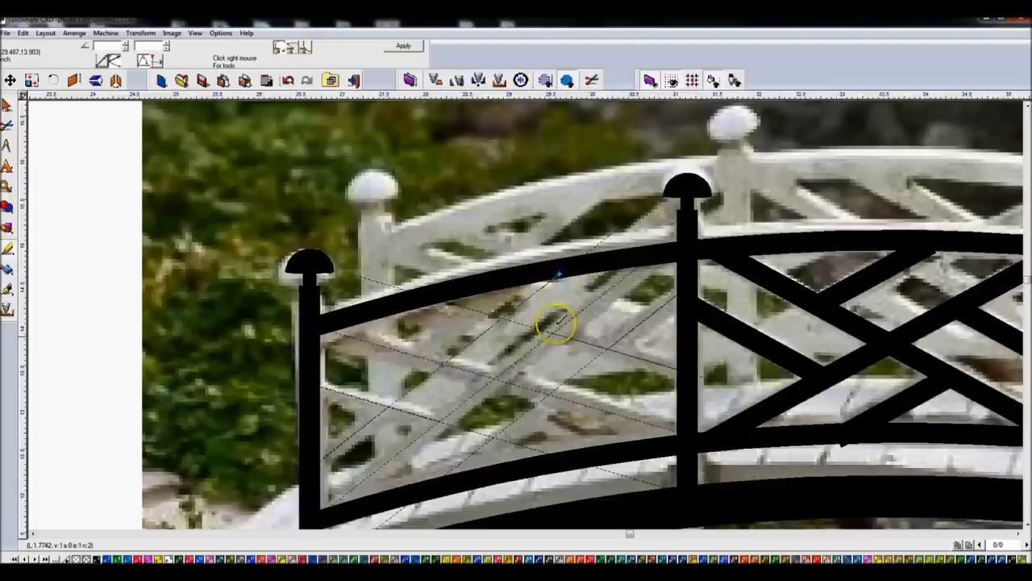
left_click(404, 45)
left_click(10, 250)
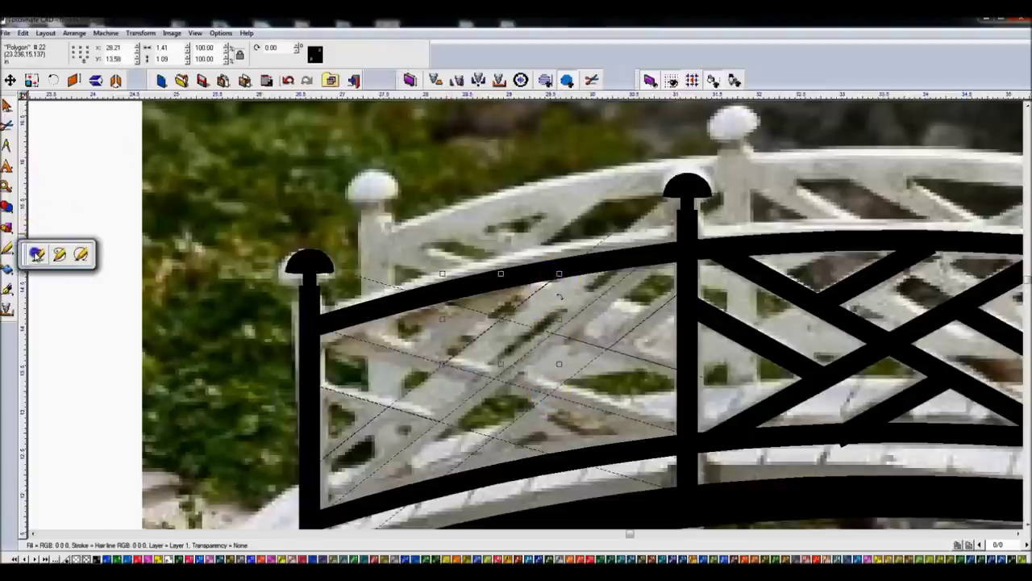
left_click(34, 253)
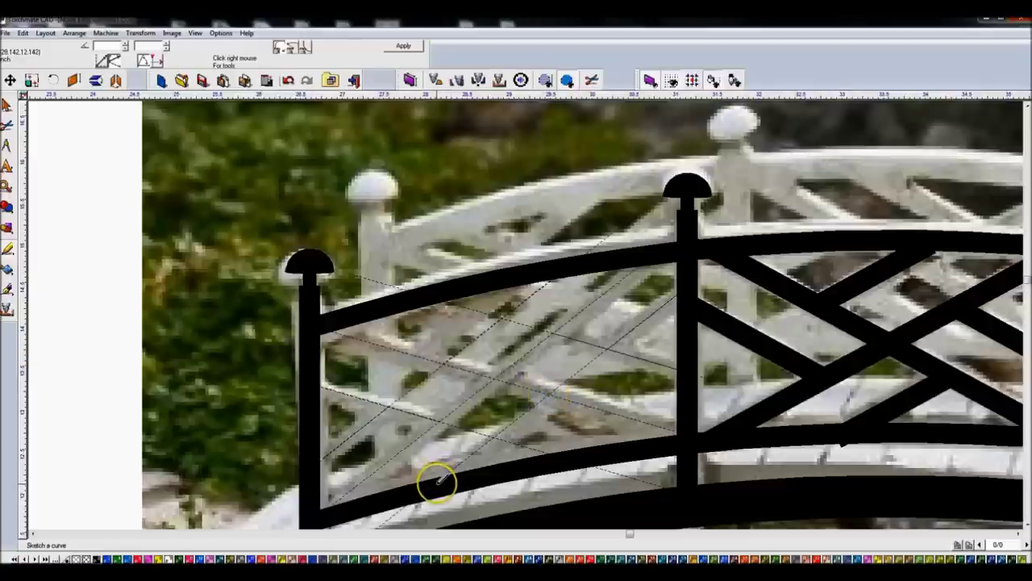
left_click(400, 46)
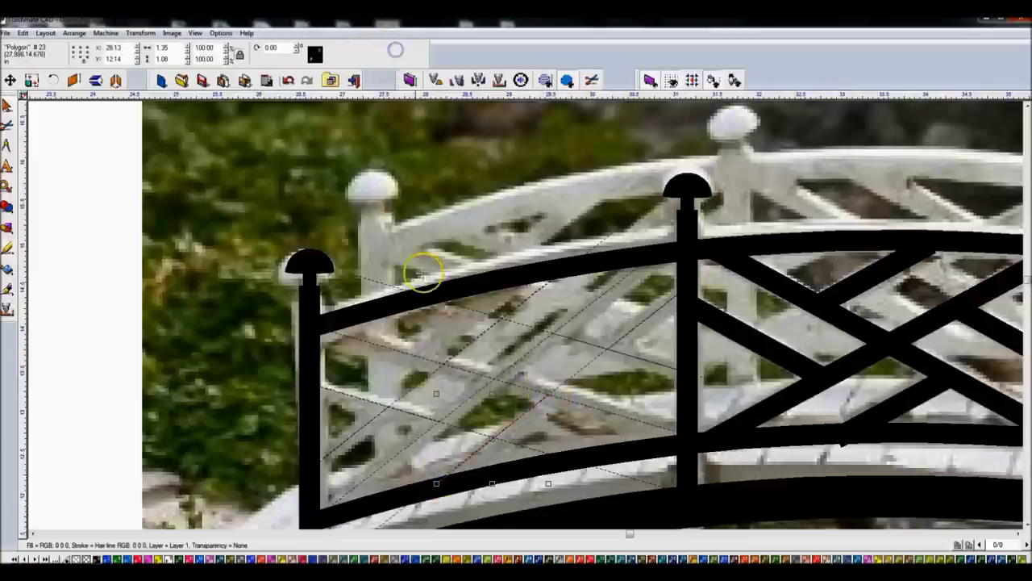
Marquee-select all the sketched lattice lines in the left panel.
left_click(472, 430)
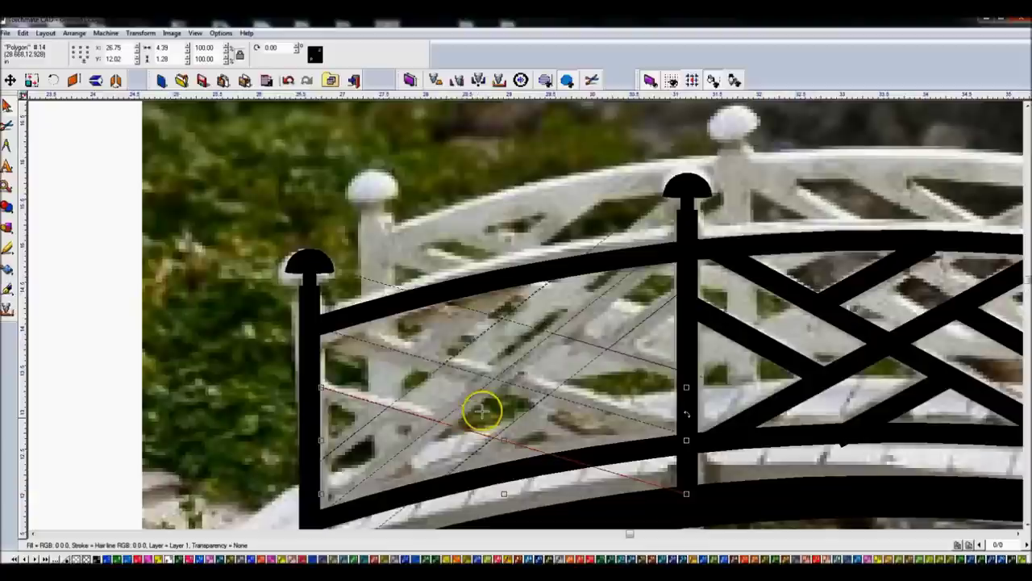
left_click(541, 363)
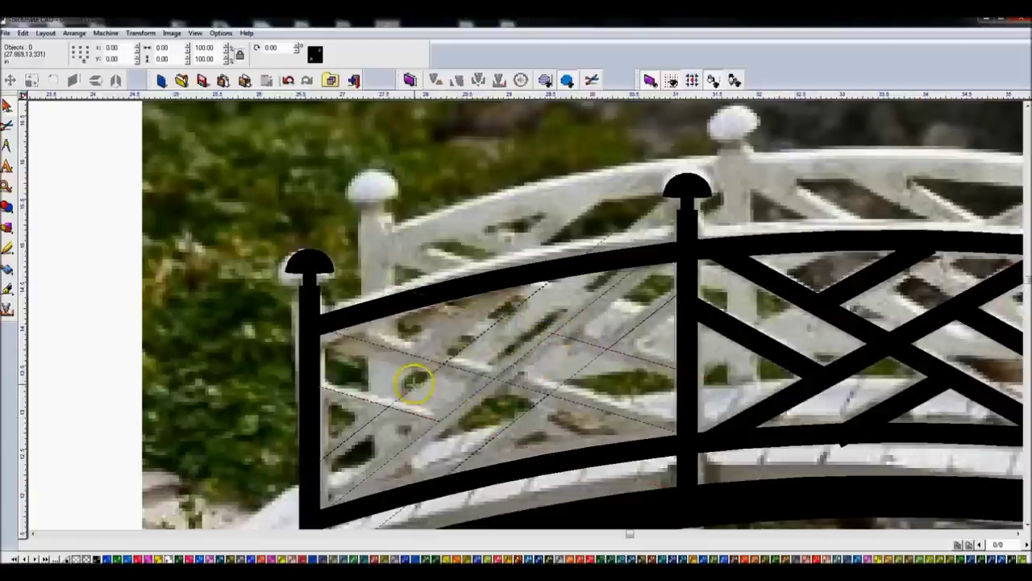
left_click(595, 363)
left_click(535, 323)
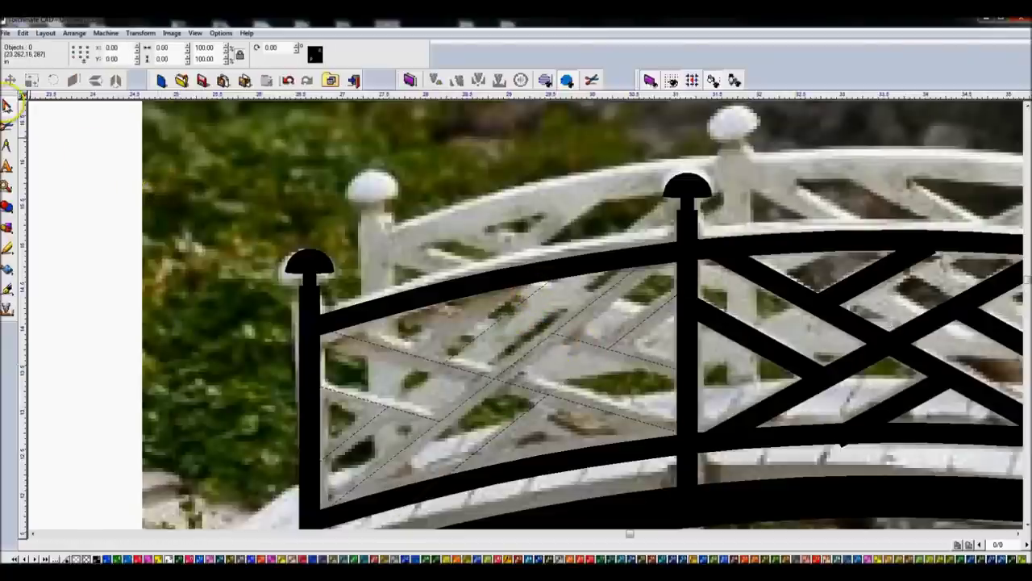
scroll(484, 298, "down", 5)
mouse_move(348, 307)
left_mouse_down()
mouse_move(682, 453)
mouse_move(663, 430)
left_mouse_up()
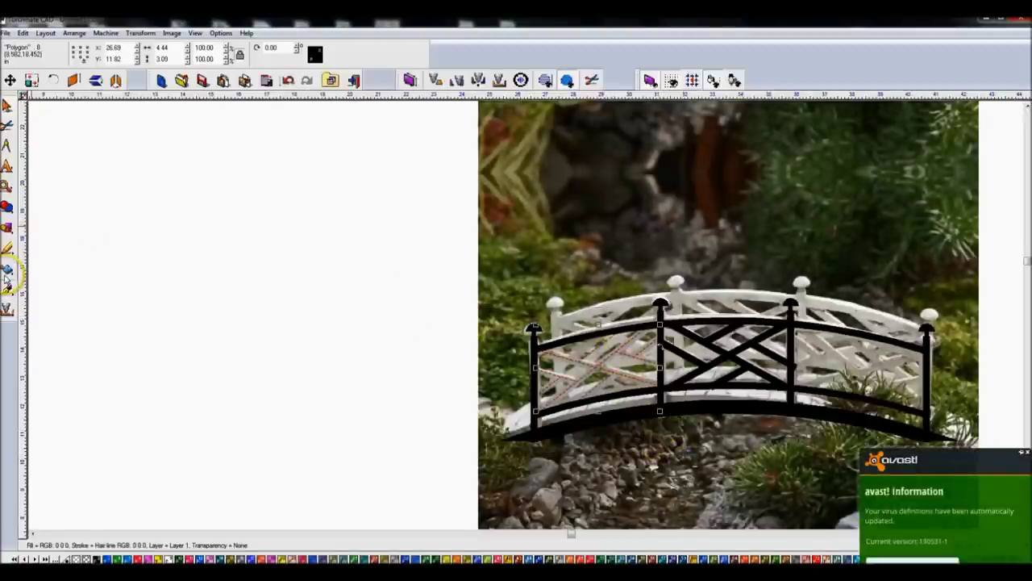
Set the selected lattice lines' width to 0.25.
left_click(37, 295)
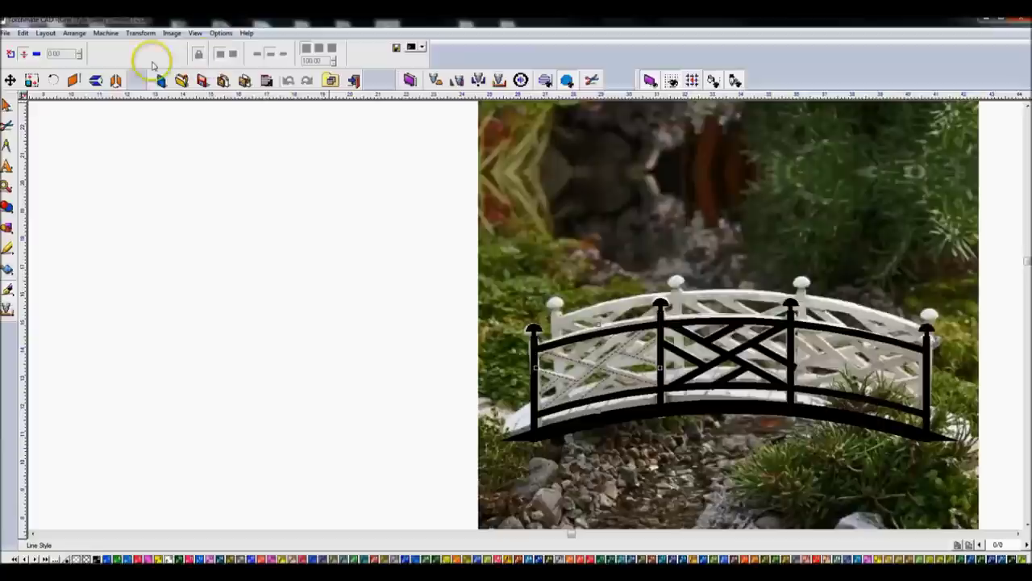
left_click(61, 57)
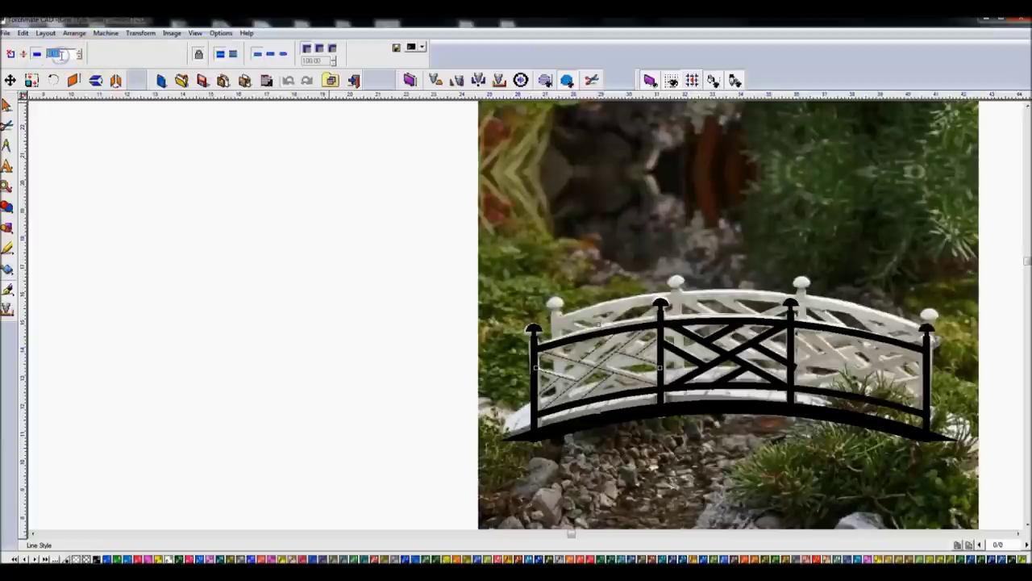
type("30.25")
key("Return")
left_click(9, 83)
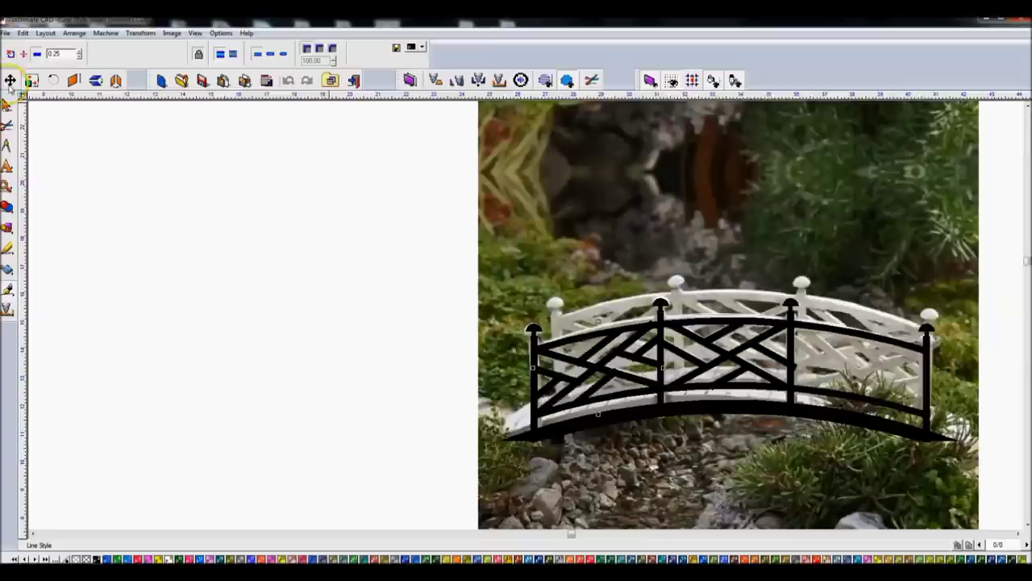
Convert the thick lattice strokes with node editing and apply them as one solid shape.
left_click(6, 230)
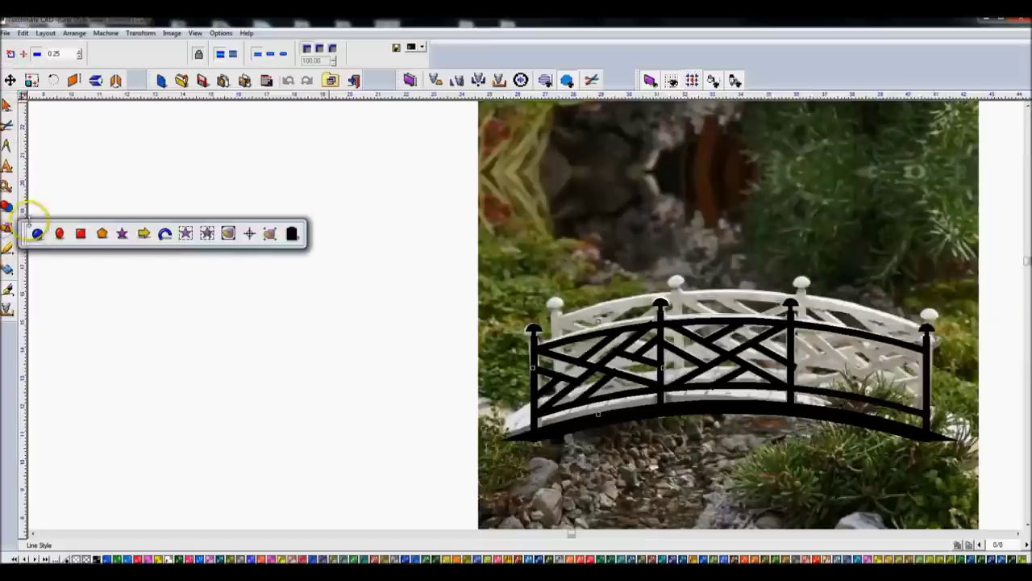
left_click(7, 207)
left_click(35, 213)
scroll(548, 322, "up", 2)
left_click(533, 298)
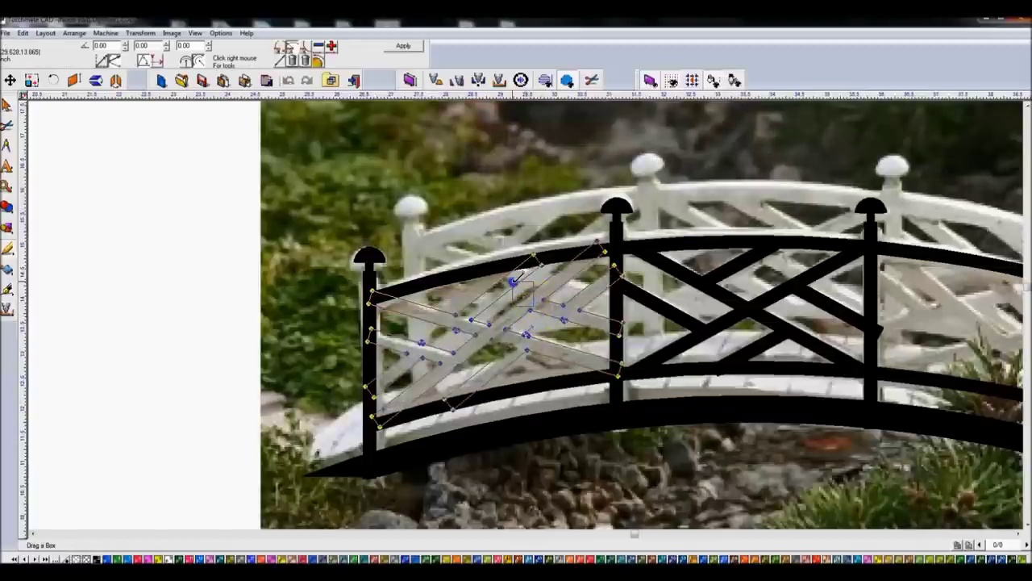
left_click_drag(559, 309, 576, 325)
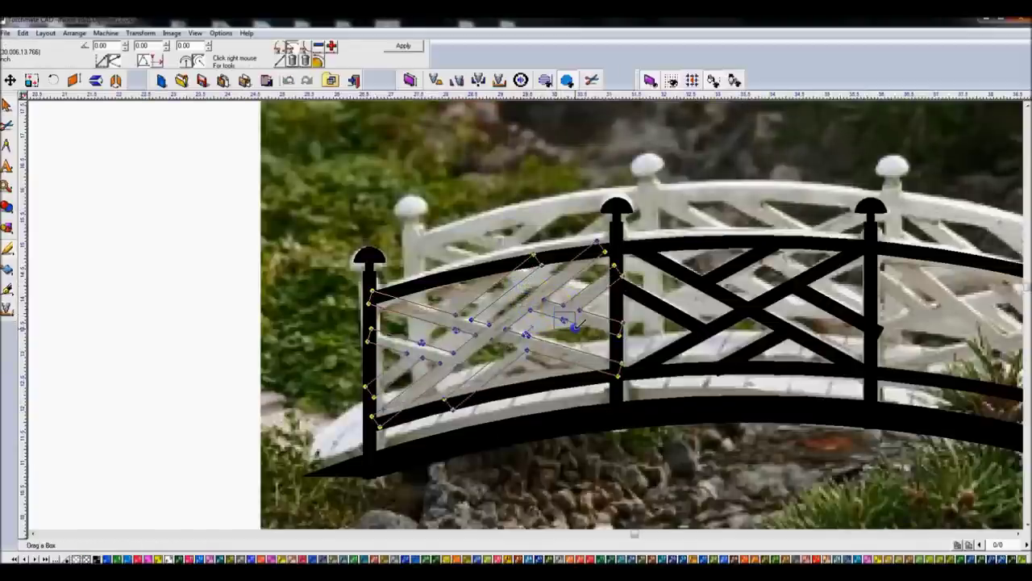
scroll(526, 335, "up", 3)
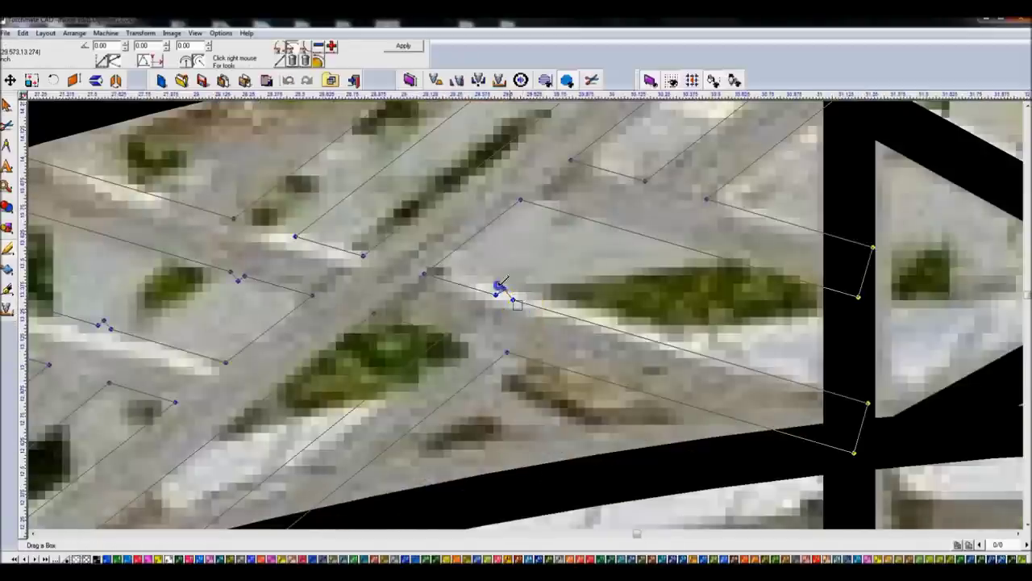
scroll(516, 306, "down", 1)
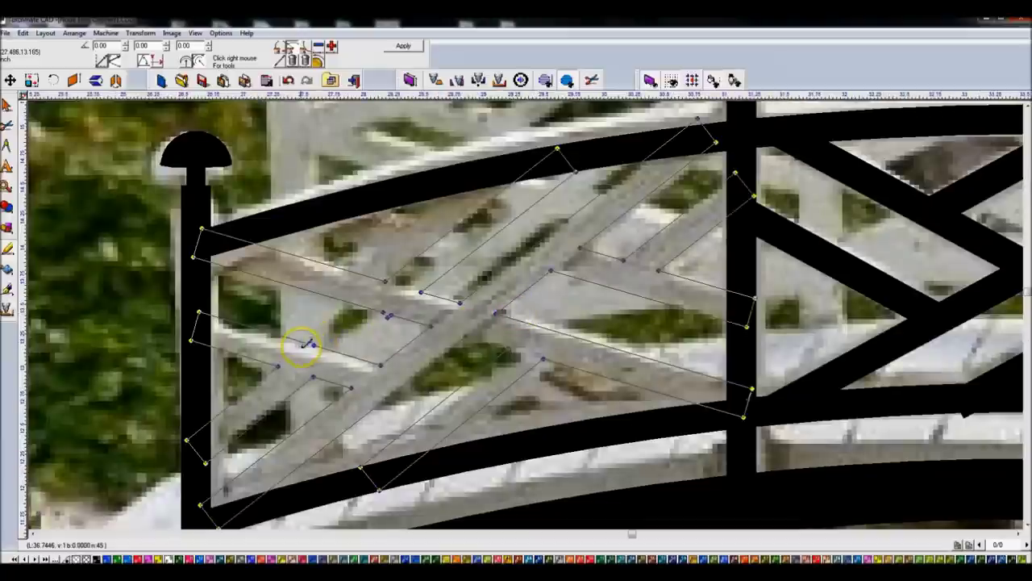
mouse_move(296, 343)
left_mouse_down()
mouse_move(307, 326)
mouse_move(400, 323)
left_mouse_up()
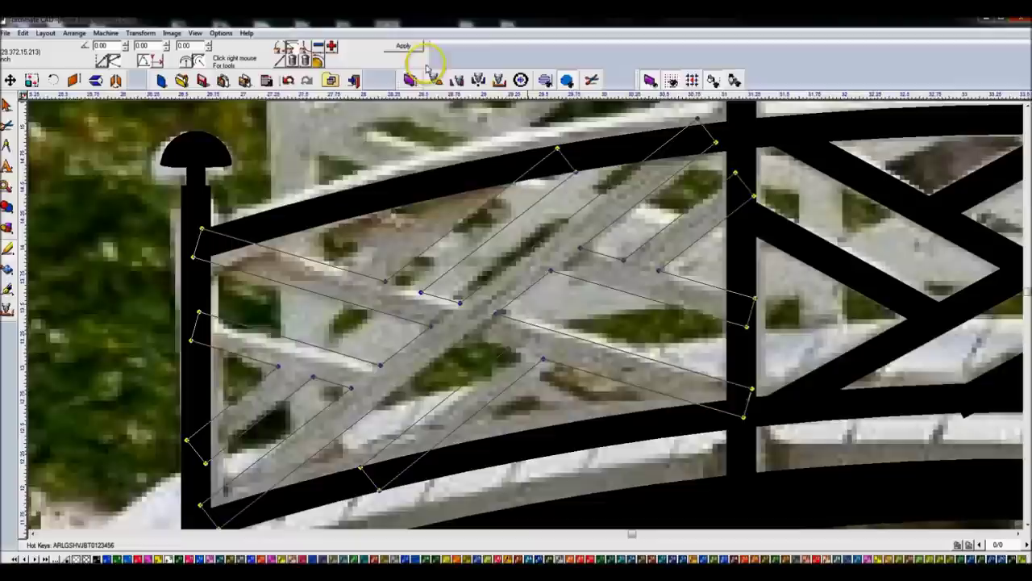
left_click(403, 46)
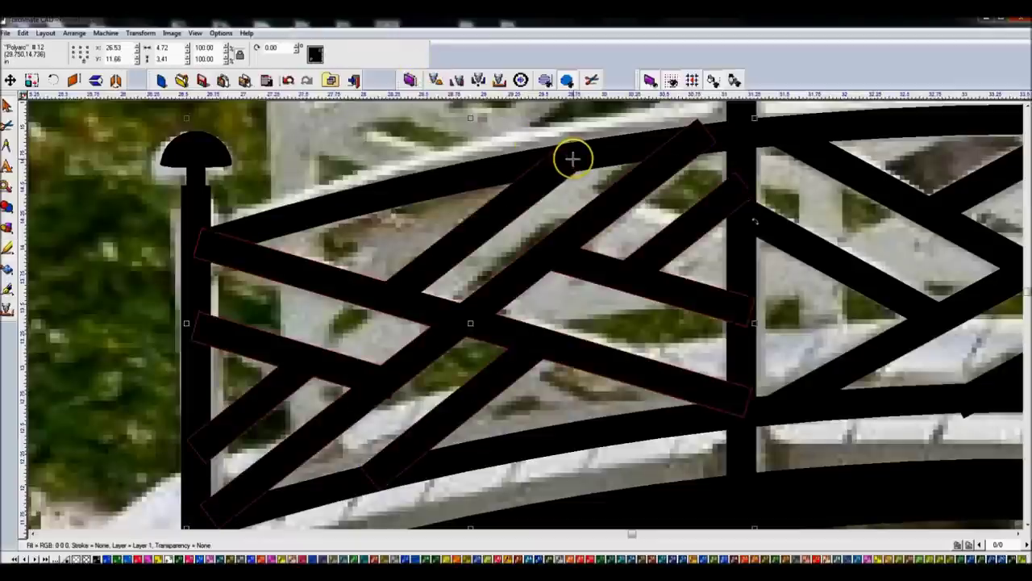
scroll(500, 242, "down", 2)
Duplicate the lattice panel with Ctrl+D and move the copy off the photo beside the other parts.
scroll(548, 323, "down", 1)
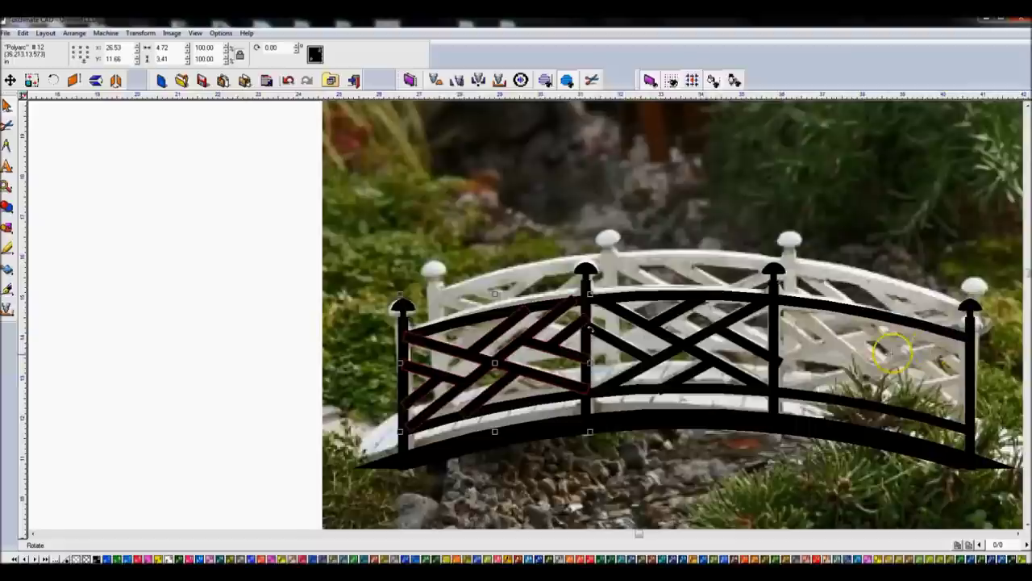
key("ctrl+d")
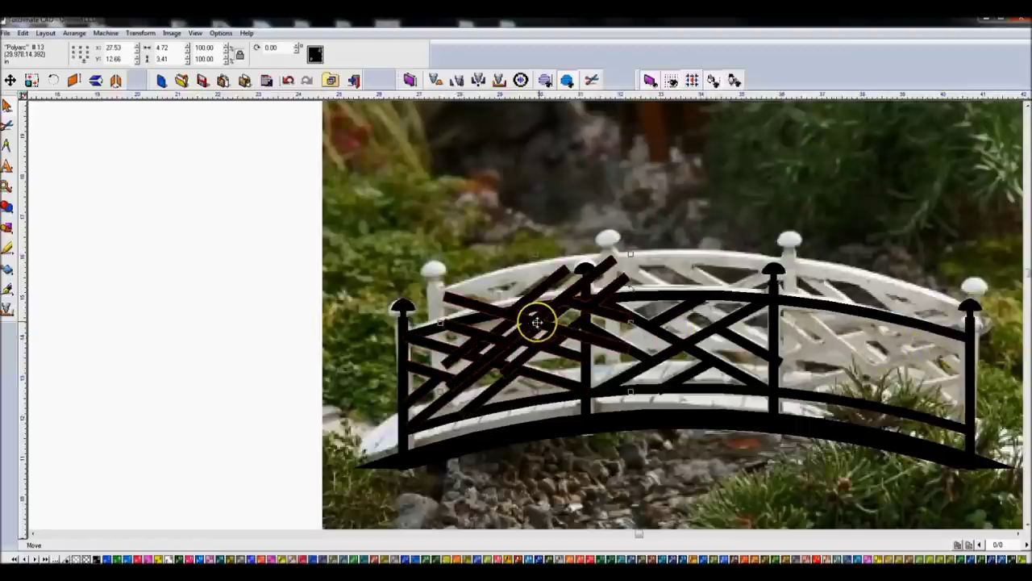
left_click_drag(536, 323, 202, 299)
scroll(203, 299, "down", 3)
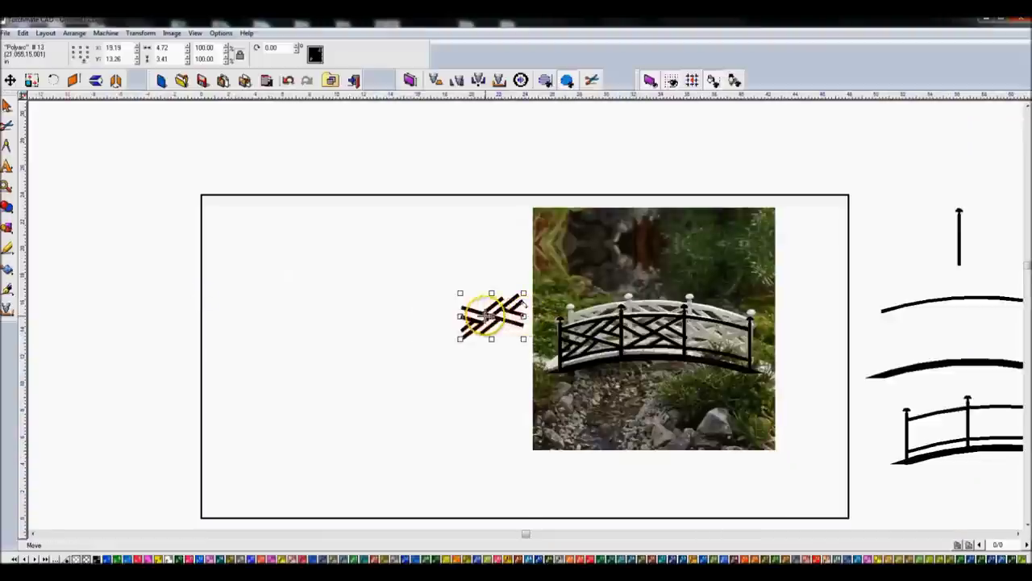
scroll(521, 311, "down", 2)
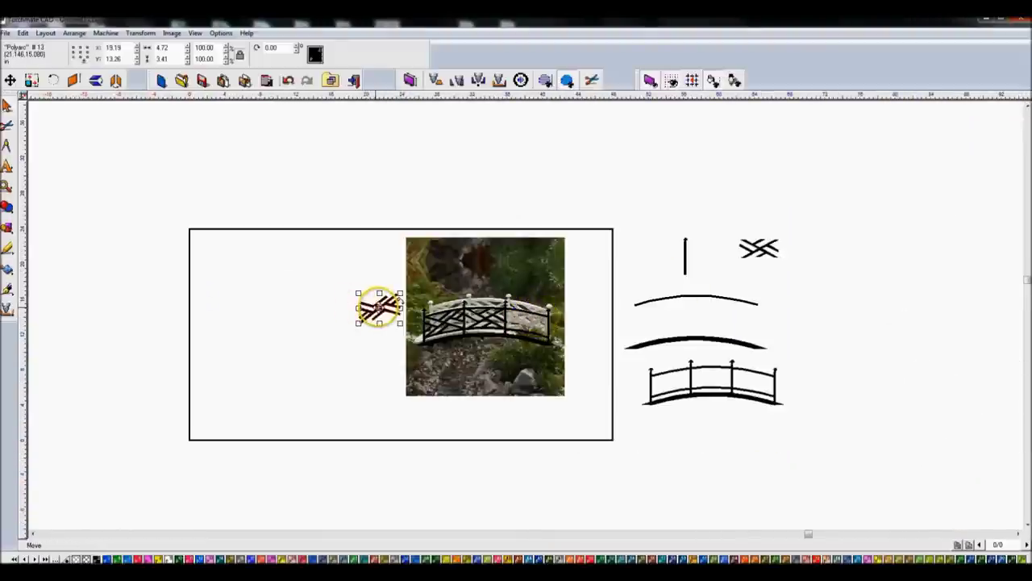
left_click(608, 254)
left_click_drag(607, 254, 656, 196)
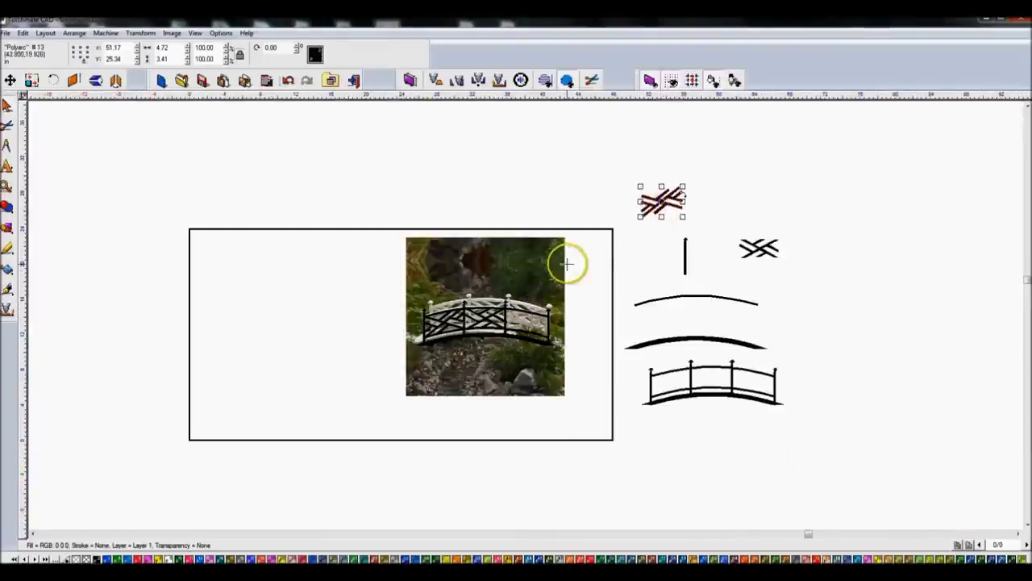
scroll(569, 263, "up", 2)
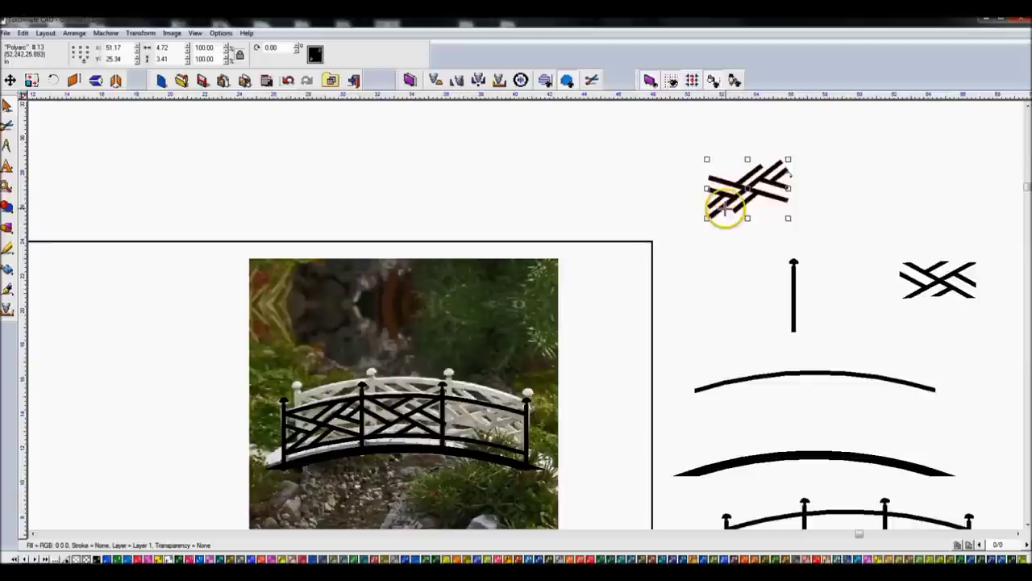
Delete the extra lattice copy and move the whole railing shape off the photo.
key("Delete")
left_click(319, 416)
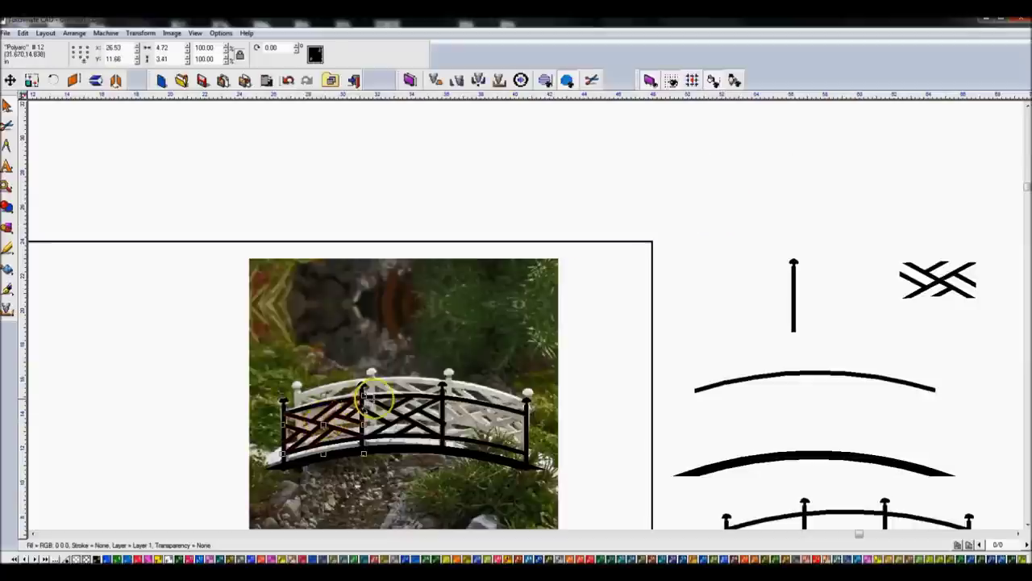
left_click(387, 394)
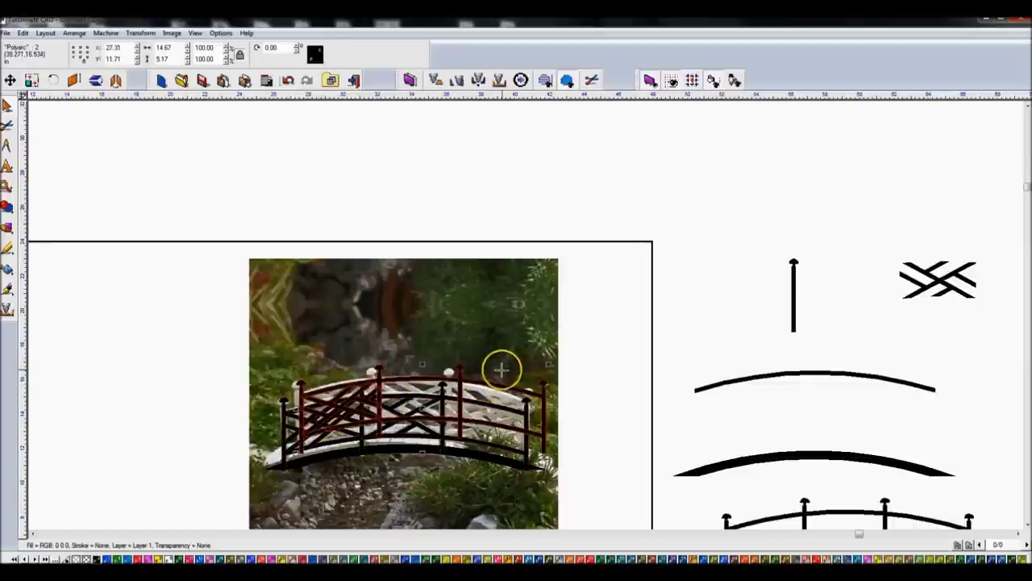
mouse_move(413, 411)
left_mouse_down()
mouse_move(532, 322)
mouse_move(626, 178)
left_mouse_up()
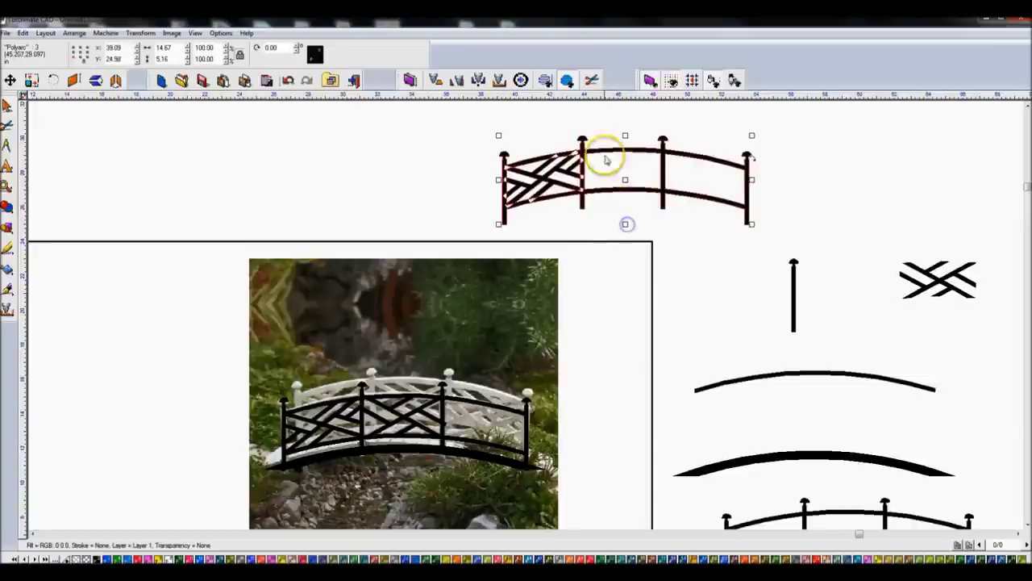
Select and delete the railing copy's frame, keeping only the lattice.
left_click(571, 125)
left_click_drag(572, 125, 782, 244)
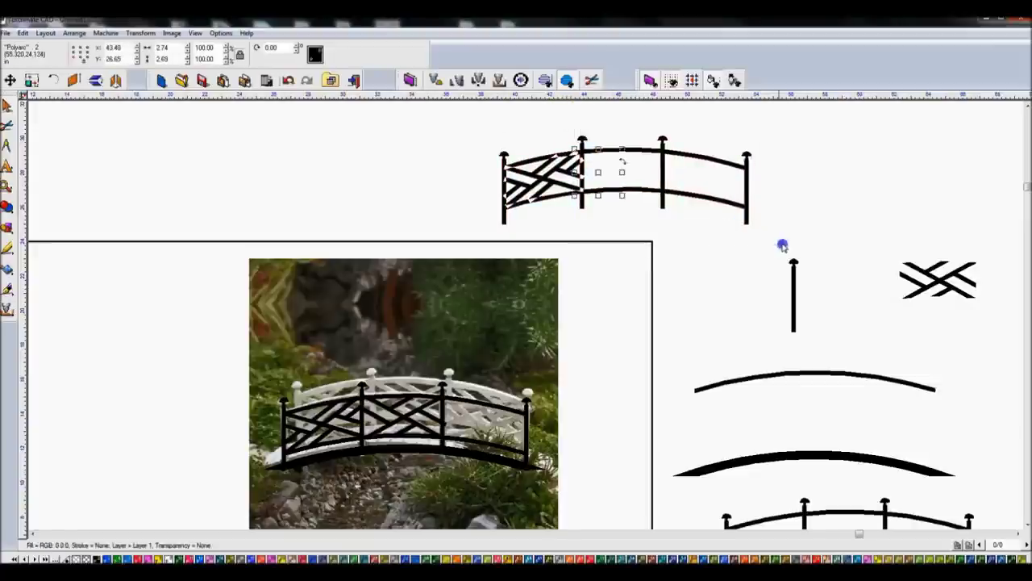
left_click(570, 149)
key("Delete")
Move the leftover lattice into the parts row and place a duplicate beside it.
left_click(549, 172)
left_click(543, 173)
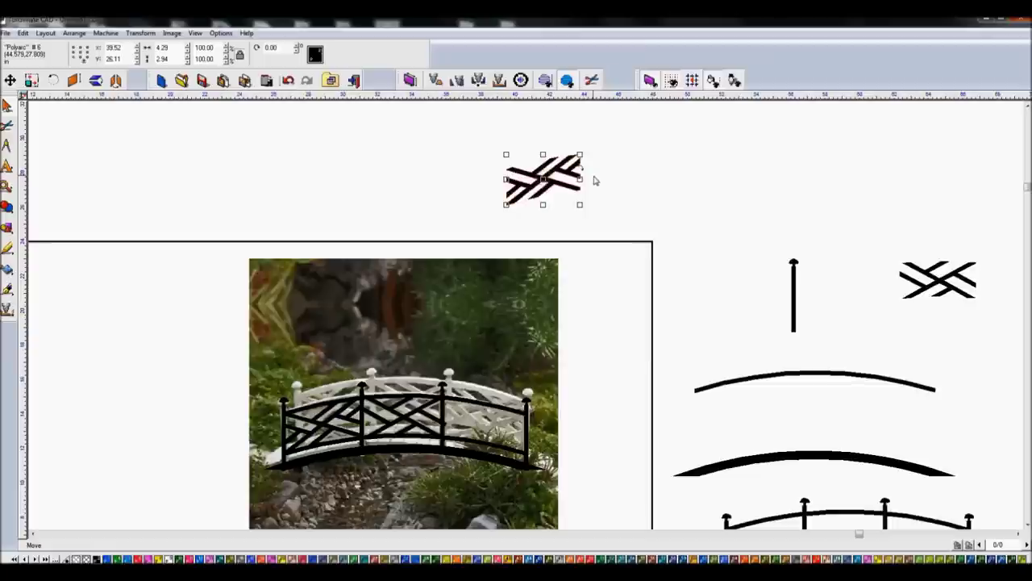
left_click_drag(542, 179, 854, 286)
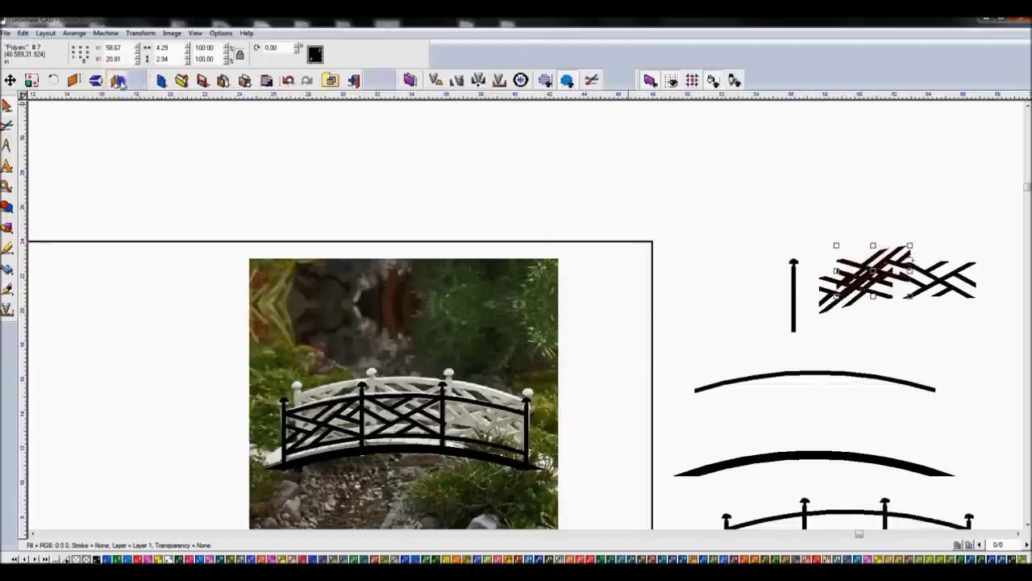
scroll(922, 277, "down", 3)
scroll(525, 312, "up", 3)
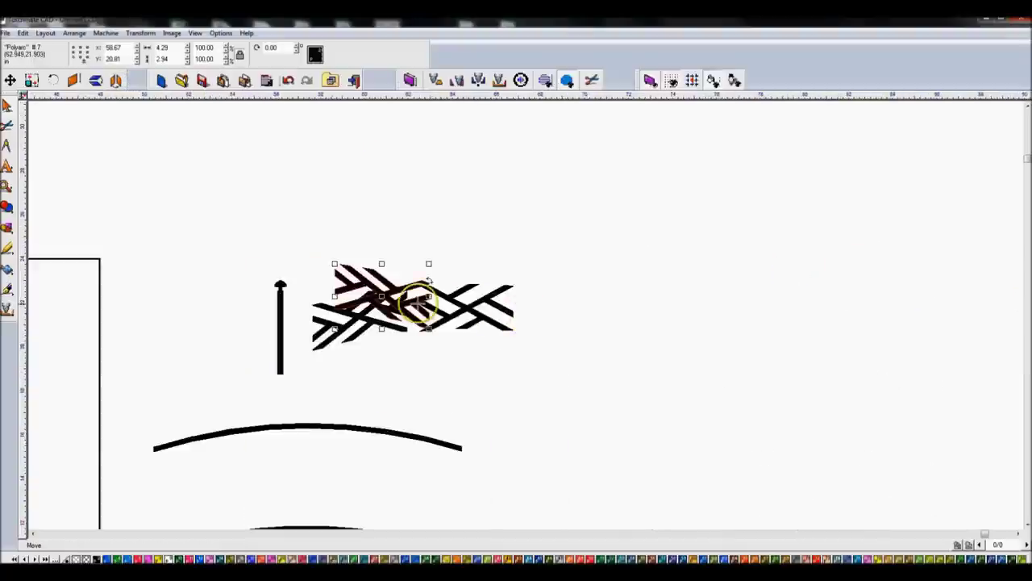
left_click_drag(384, 296, 571, 320)
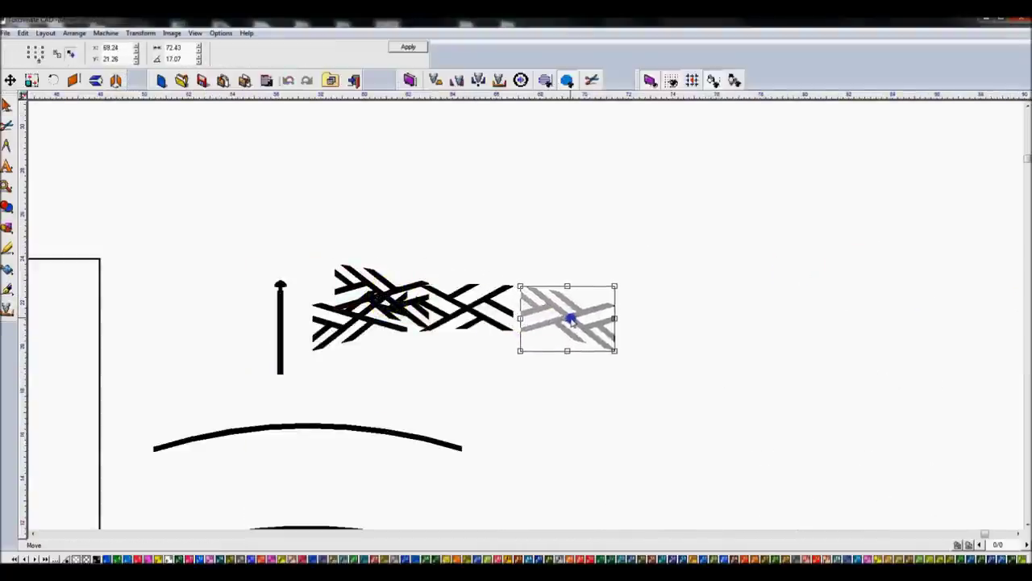
Drag a lattice copy onto the bridge's right railing panel, then zoom out with F4 to view the layout.
scroll(524, 315, "down", 3)
scroll(511, 321, "up", 4)
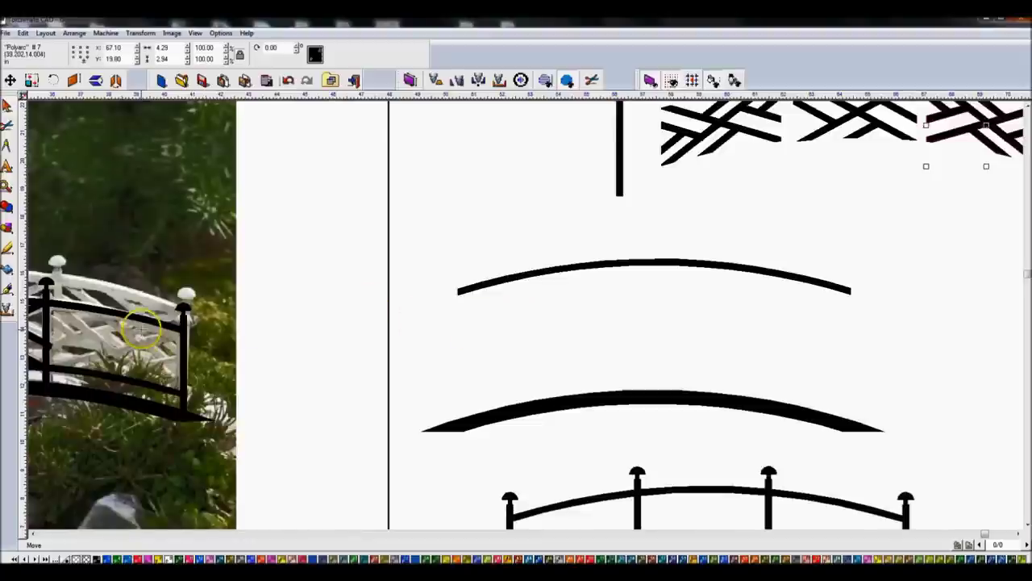
scroll(528, 290, "down", 3)
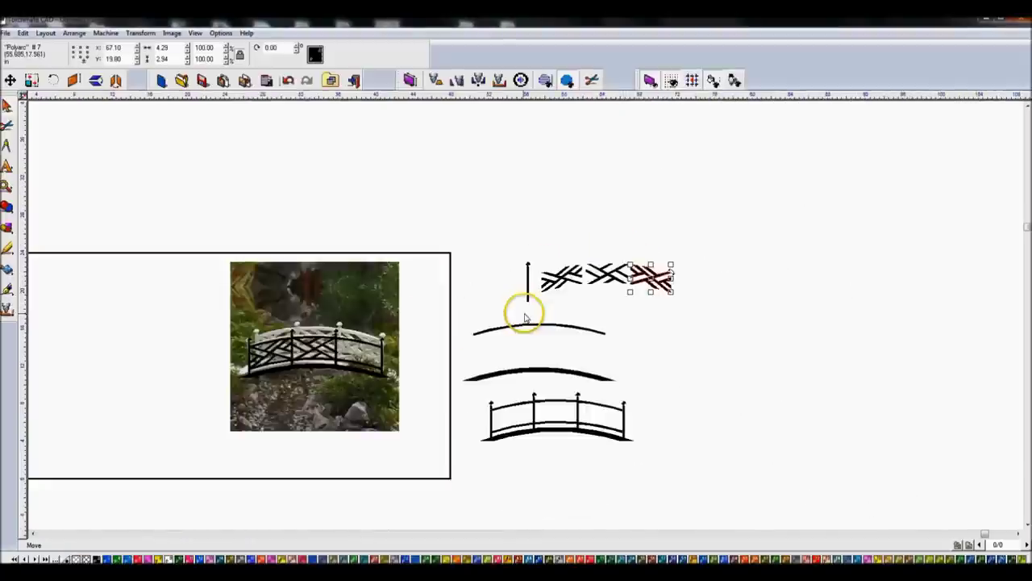
left_click_drag(650, 279, 659, 270)
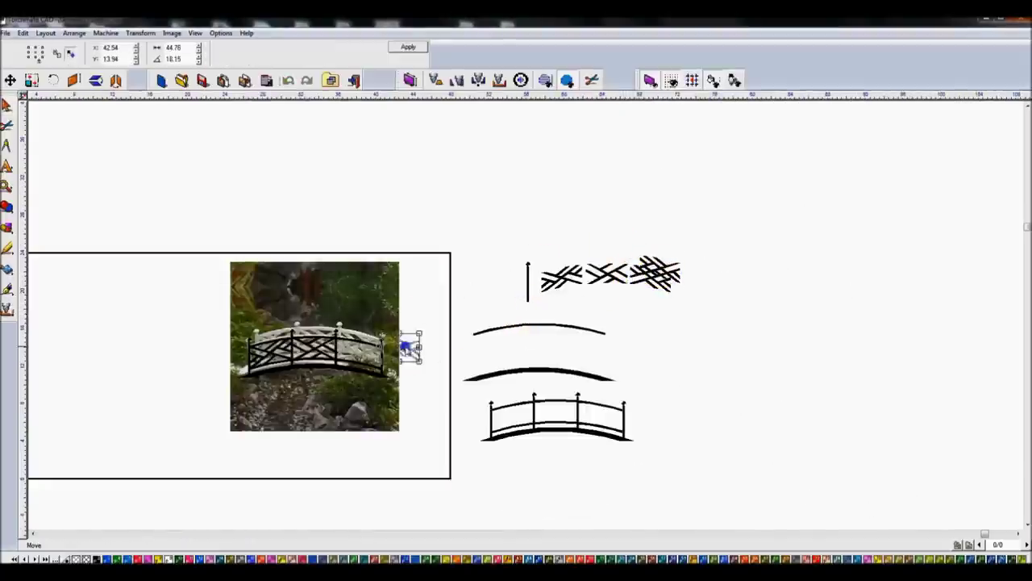
scroll(357, 346, "up", 5)
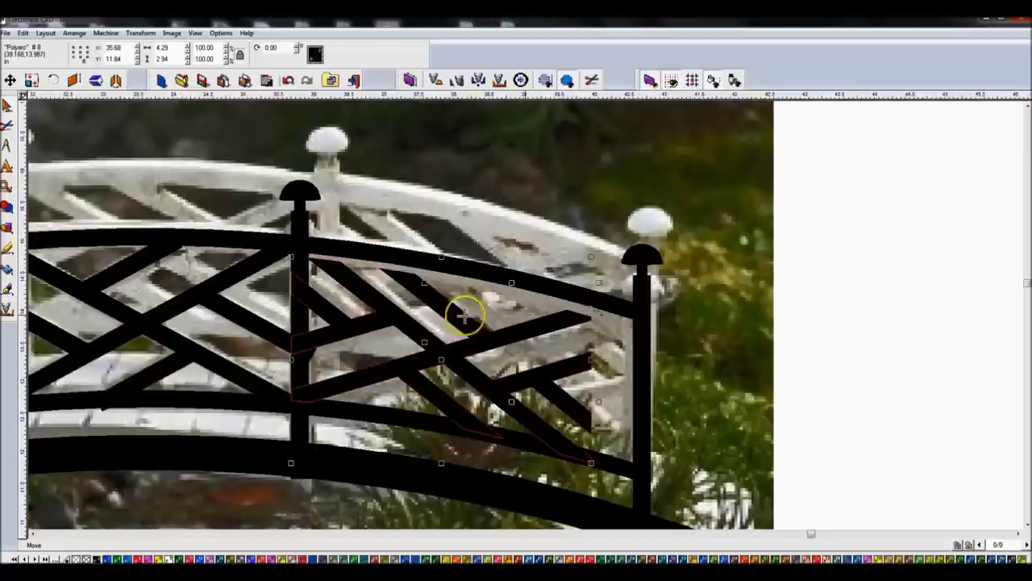
scroll(461, 311, "down", 3)
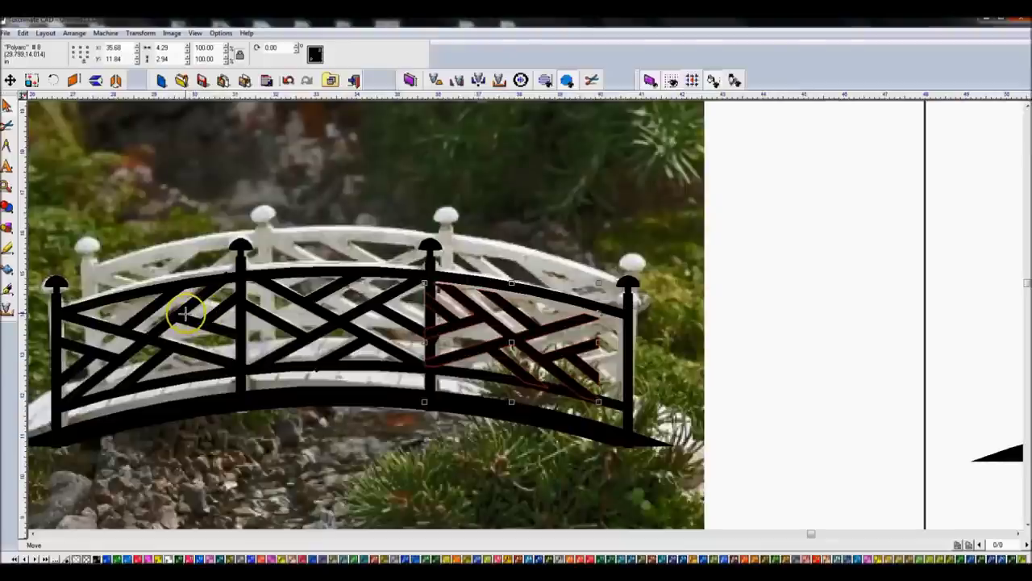
left_click(188, 312)
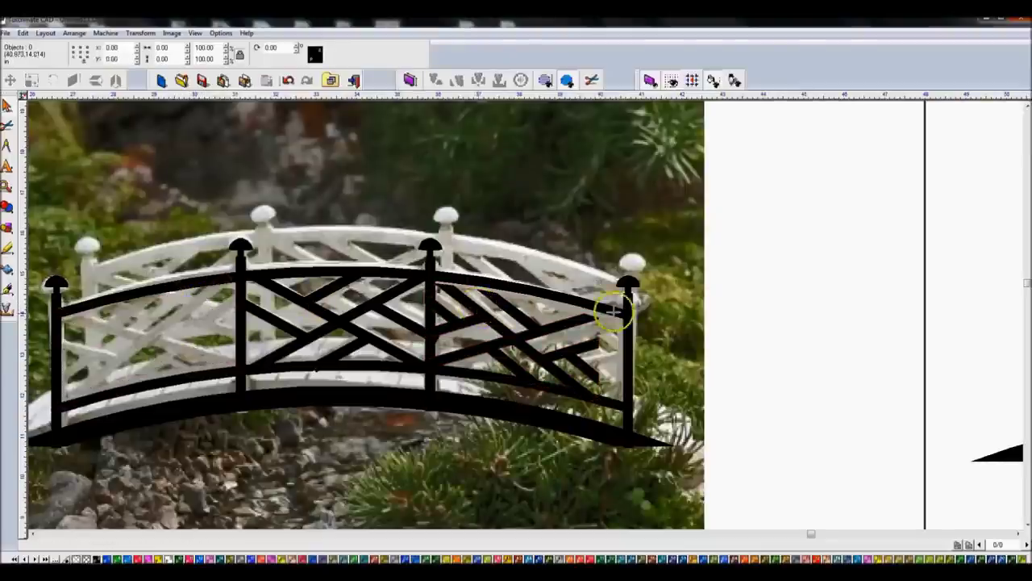
key("F4")
left_click(894, 209)
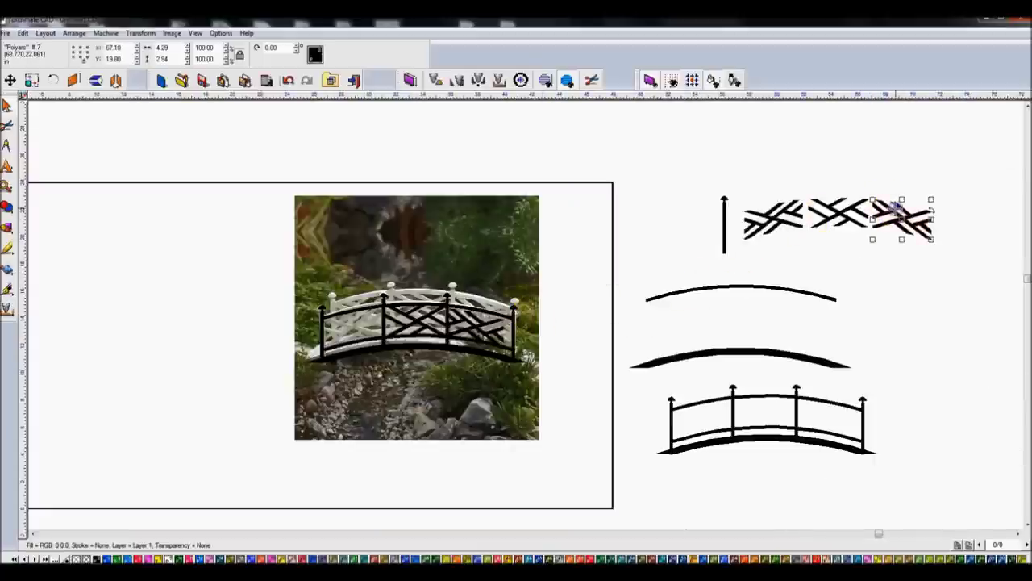
Move the lattice piece onto the bridge's left panel and nudge it into place with arrow keys.
left_click(773, 216)
left_click_drag(773, 215, 350, 327)
key("F3")
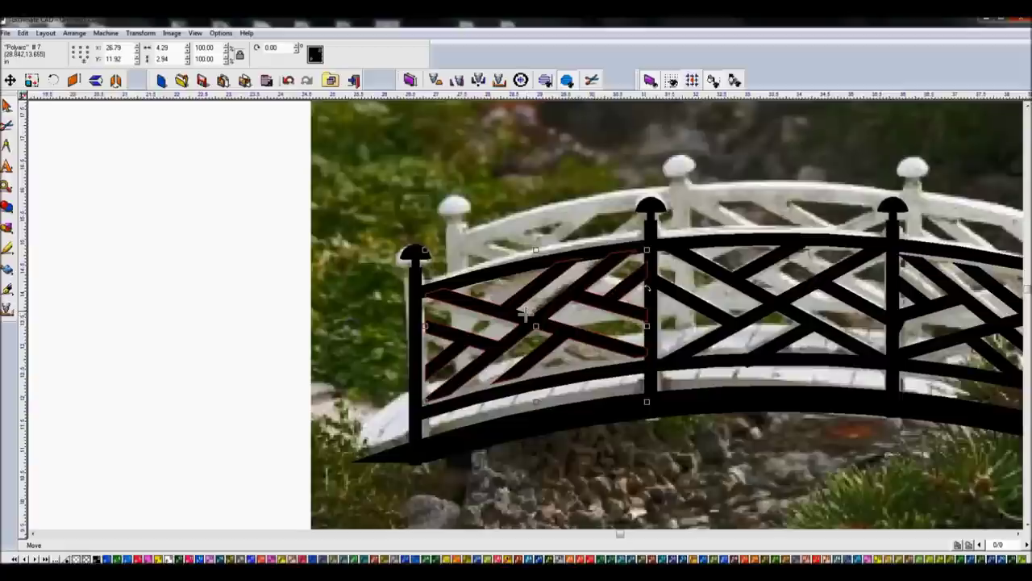
left_click_drag(534, 309, 533, 309)
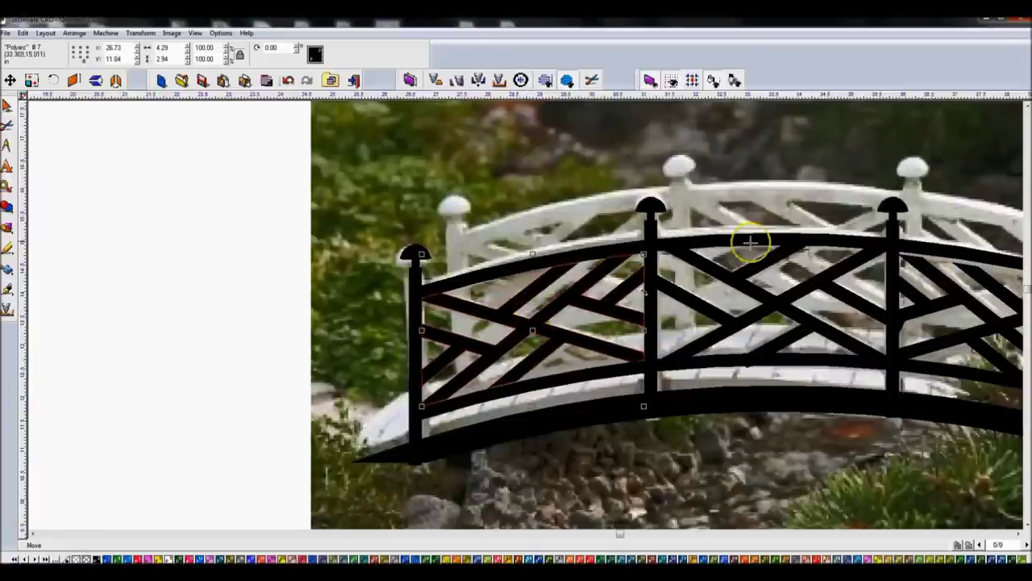
scroll(655, 264, "up", 5)
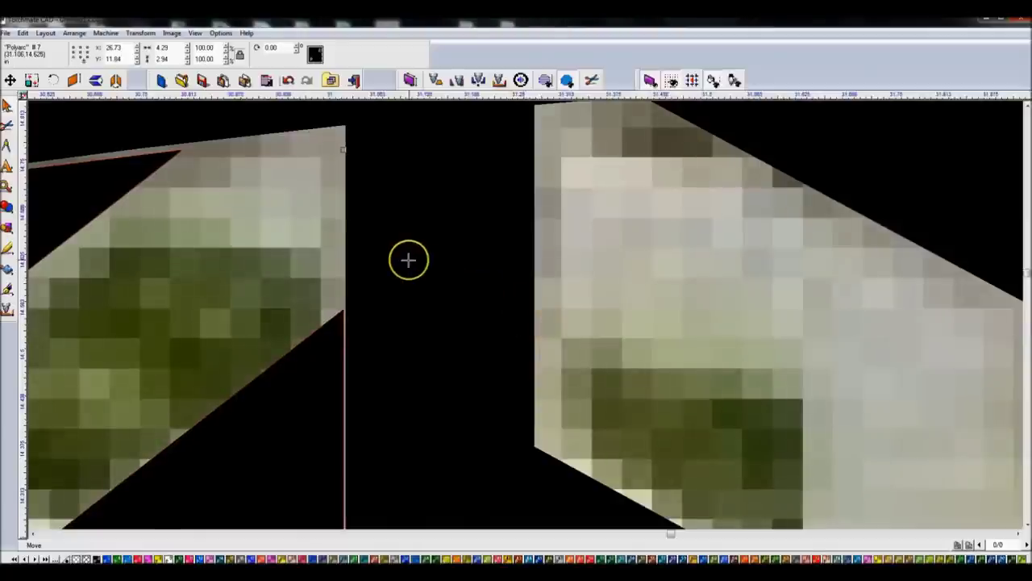
left_click_drag(423, 260, 425, 260)
key("Down")
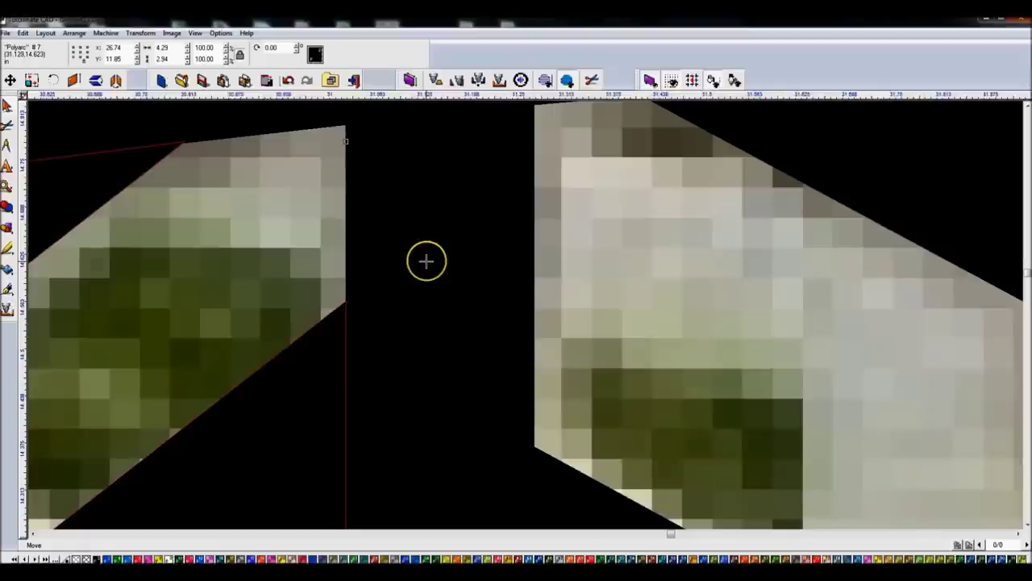
key("Left")
scroll(650, 322, "down", 5)
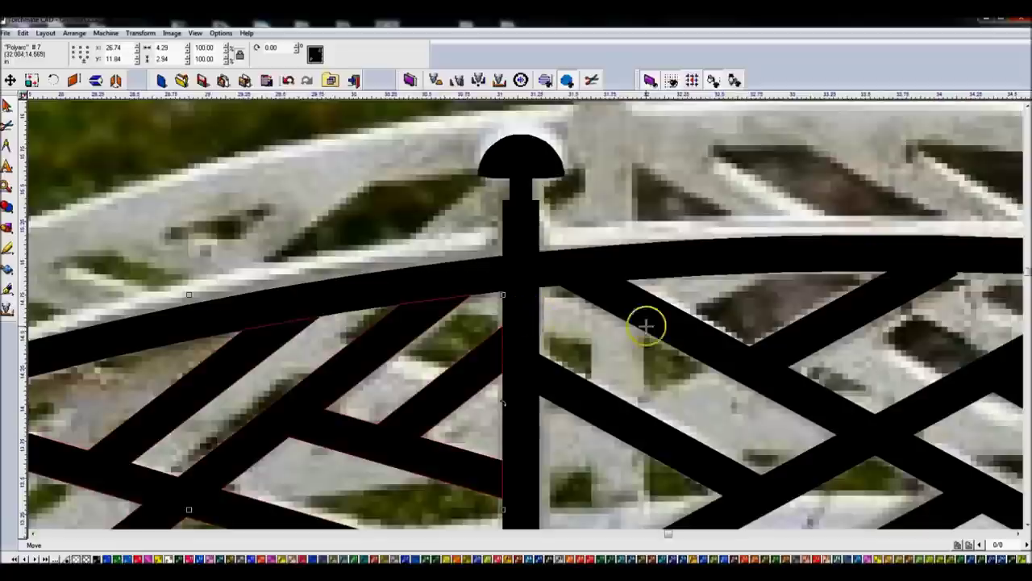
scroll(611, 329, "down", 2)
Align the two lattice pieces, shift the right one slightly right, then select the railing's arch and posts.
left_click(736, 336, "shift")
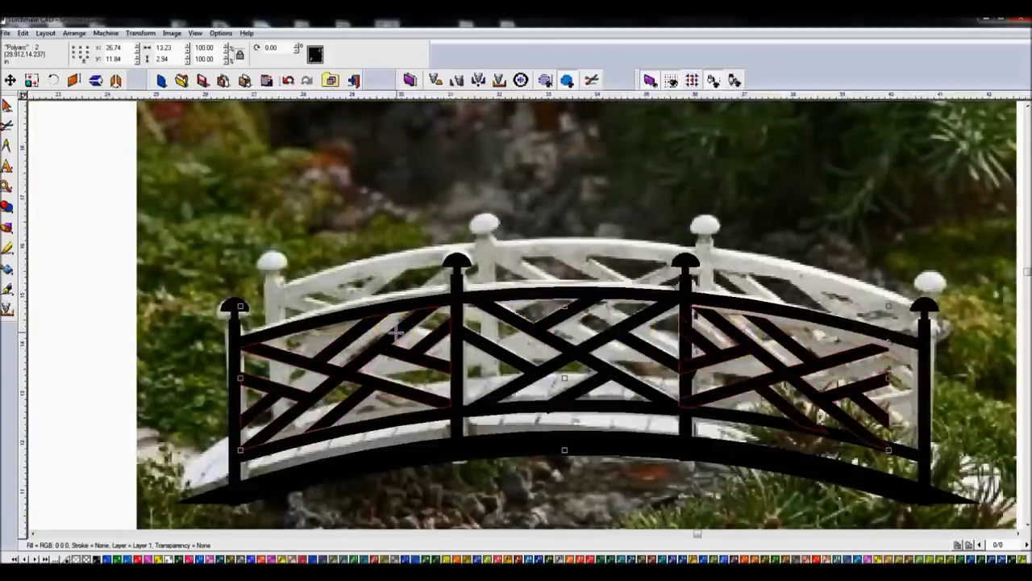
key("a")
left_click(112, 47)
left_click(6, 105)
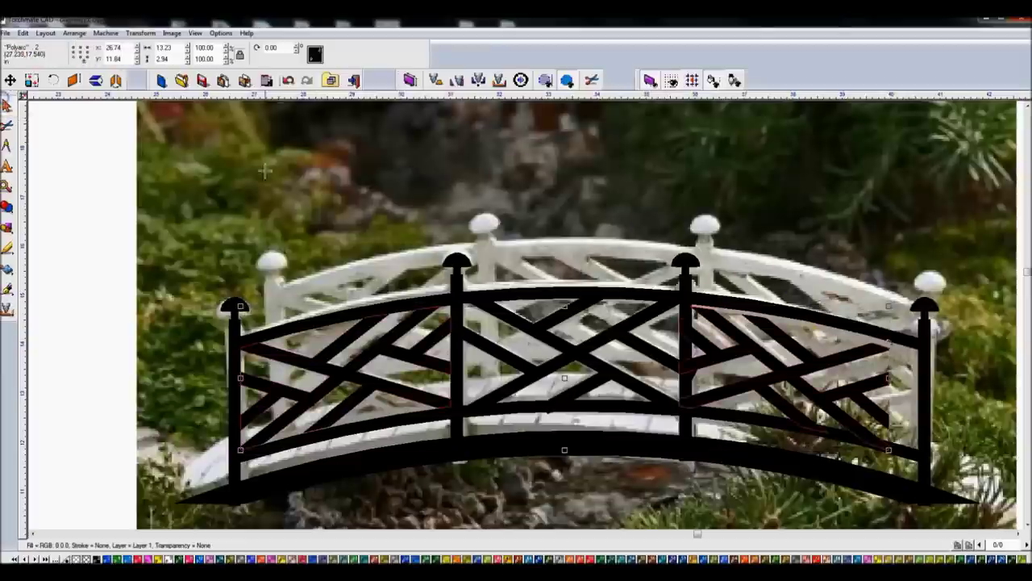
left_click(741, 323)
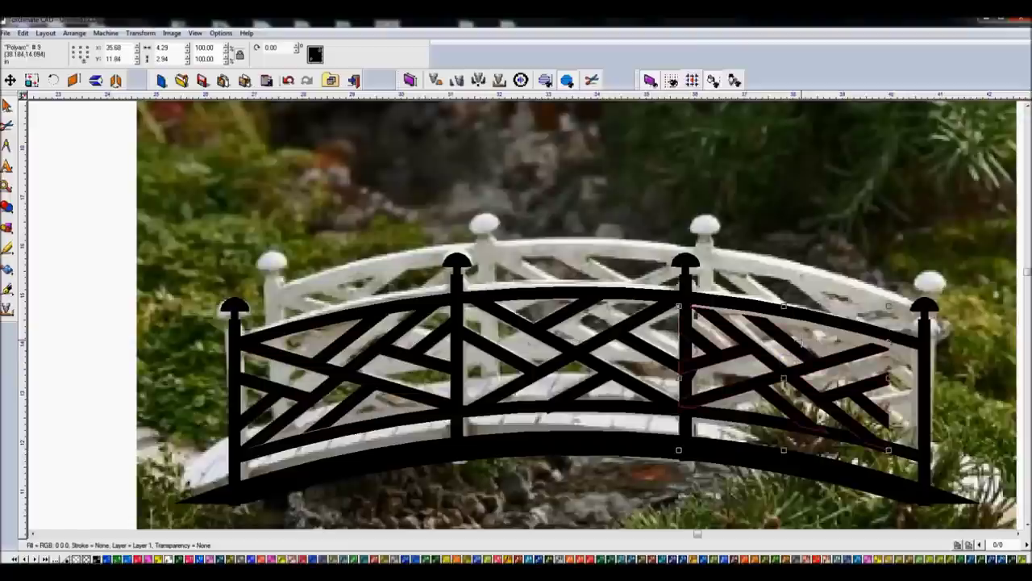
key("Right")
key("Right")
key("Right")
key("Right")
key("Right")
left_click(811, 350)
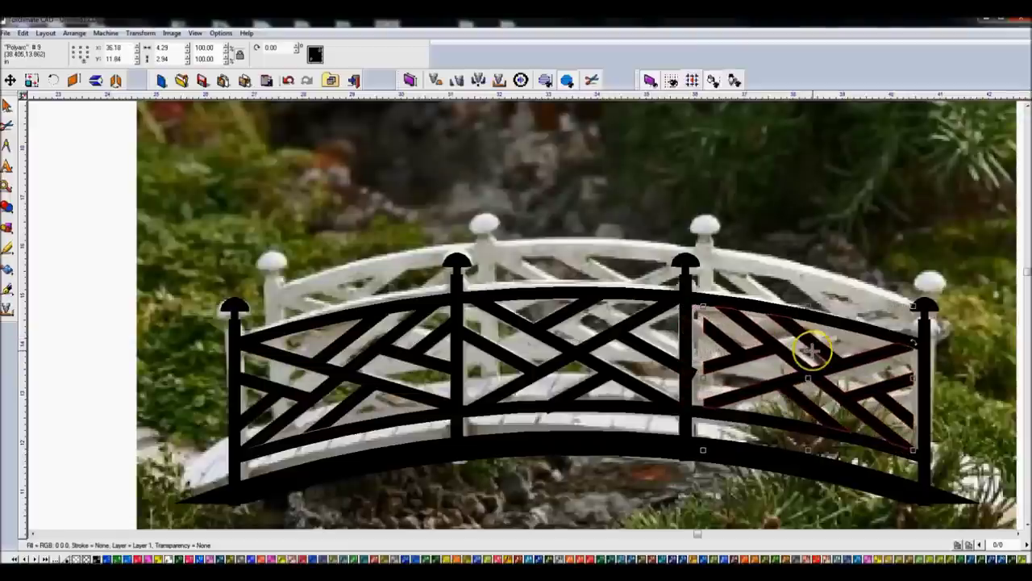
scroll(811, 350, "up", 1)
scroll(525, 311, "down", 1)
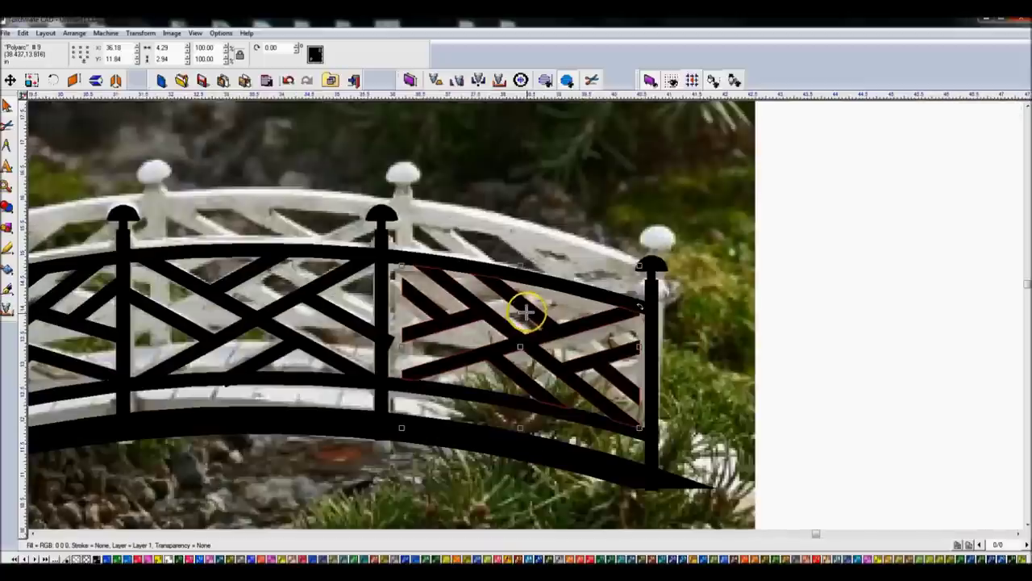
left_click(378, 235)
scroll(92, 250, "down", 1)
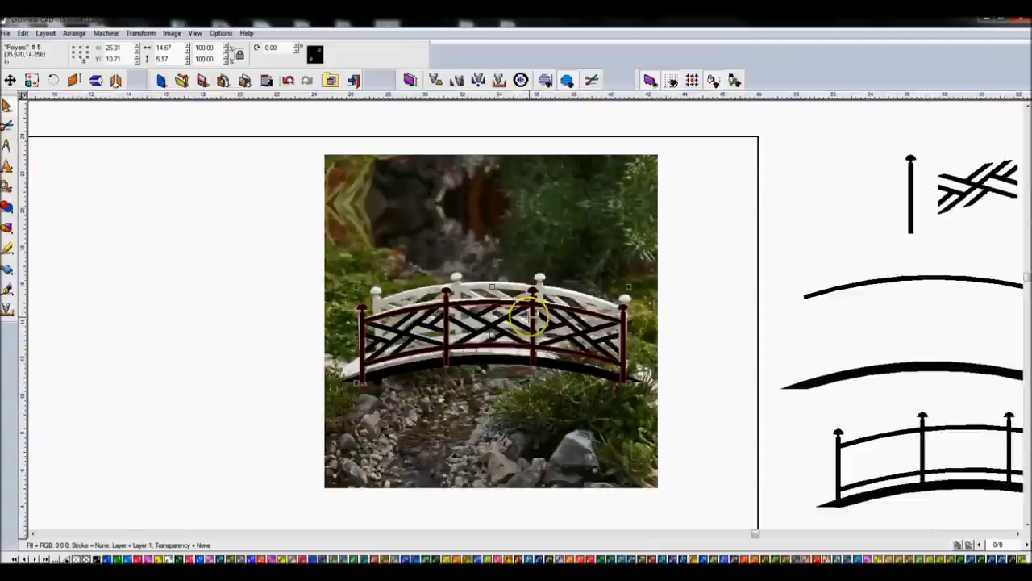
Centre the vertical line horizontally on the railing with Alignment, then reselect the railing and line.
scroll(525, 314, "up", 1)
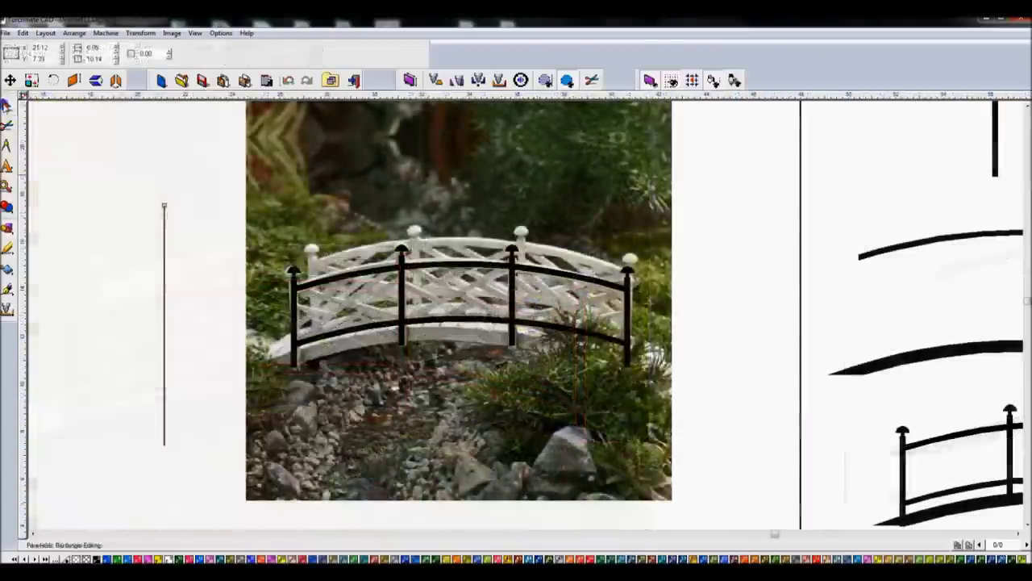
left_click(166, 230)
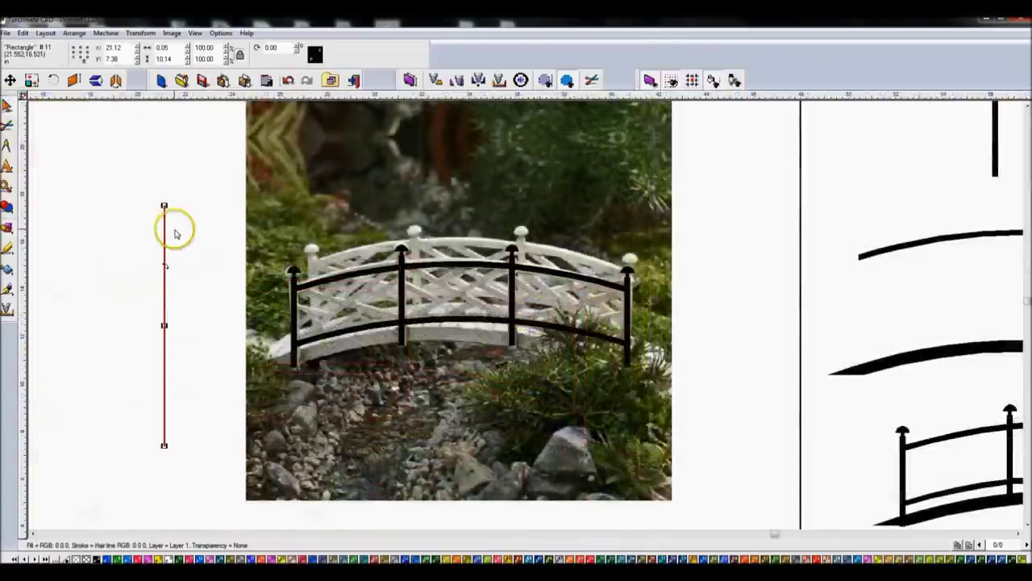
left_click(363, 270, "shift")
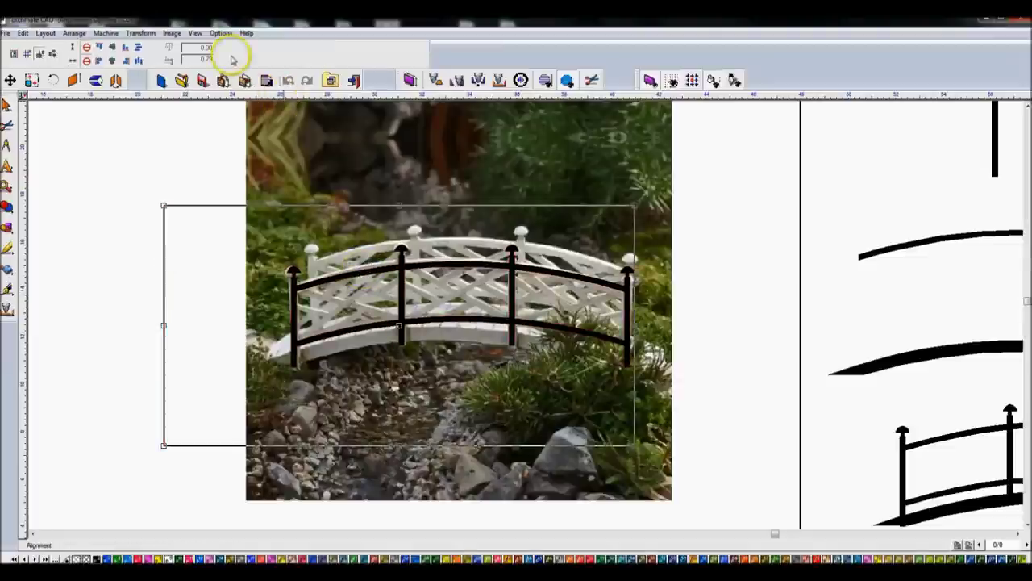
left_click(113, 62)
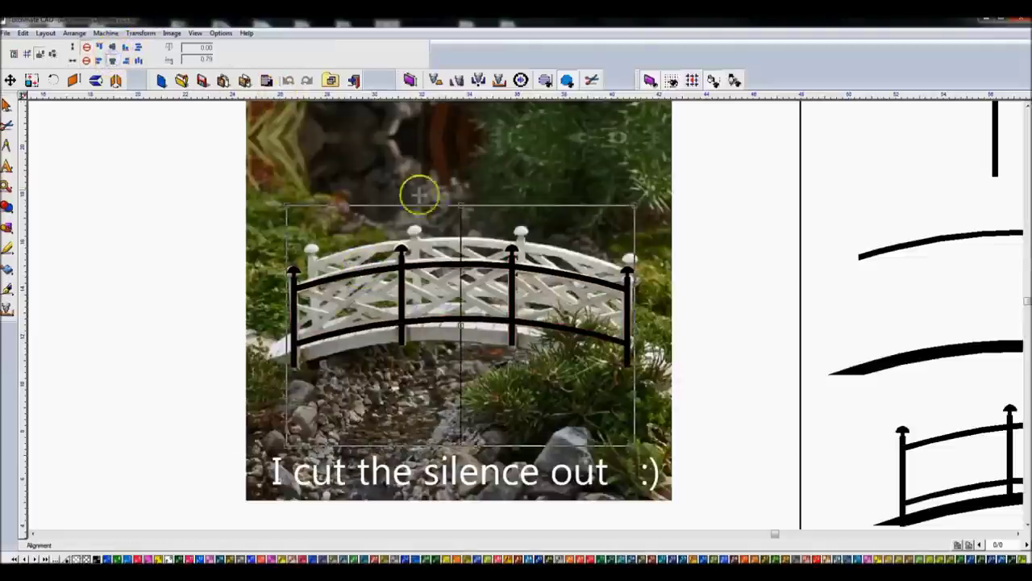
left_click(172, 191)
left_click(443, 258)
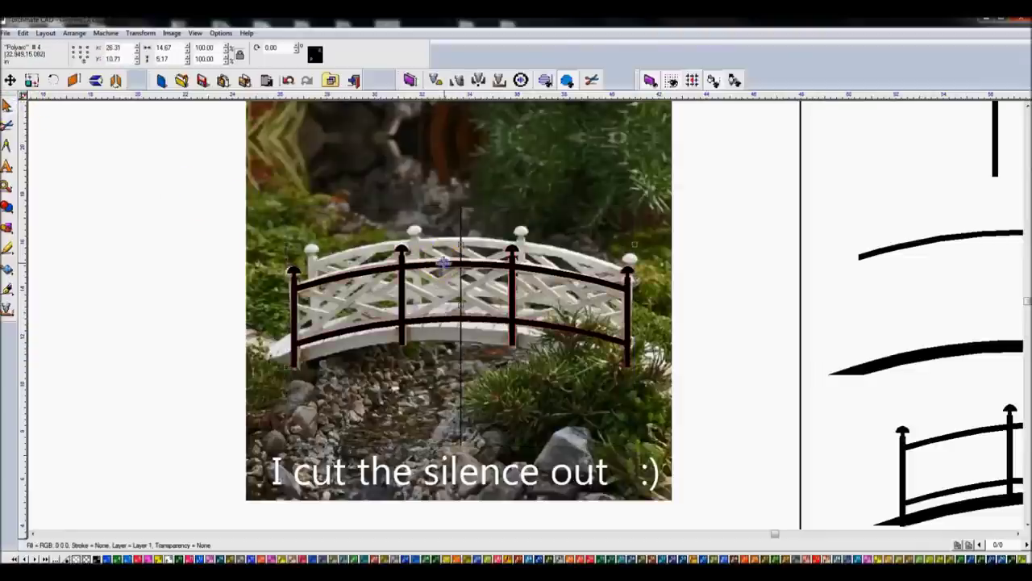
left_click(461, 286, "shift")
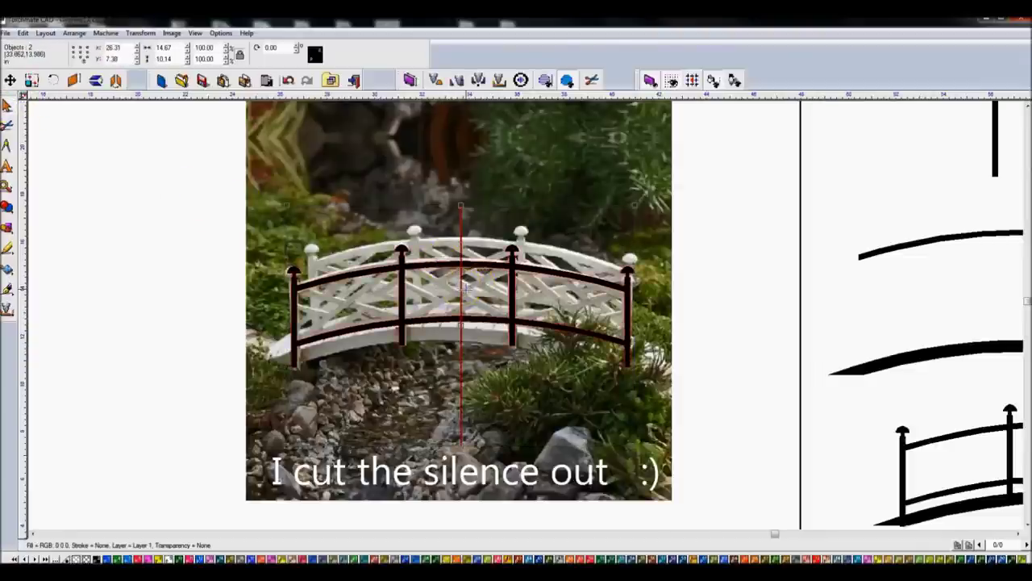
left_click_drag(754, 162, 438, 495)
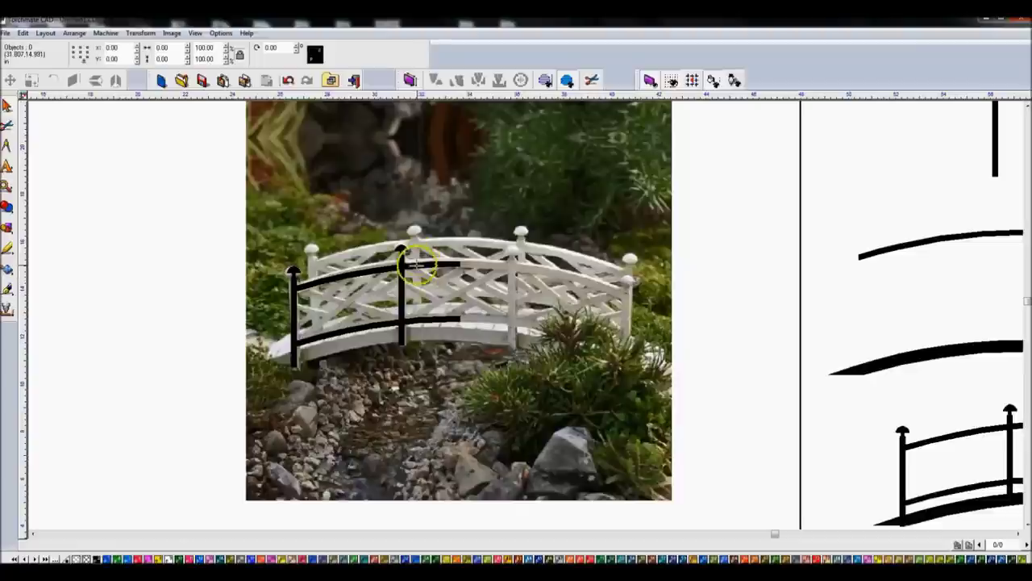
Duplicate the black bridge railing and mirror the copy horizontally.
left_click(416, 265)
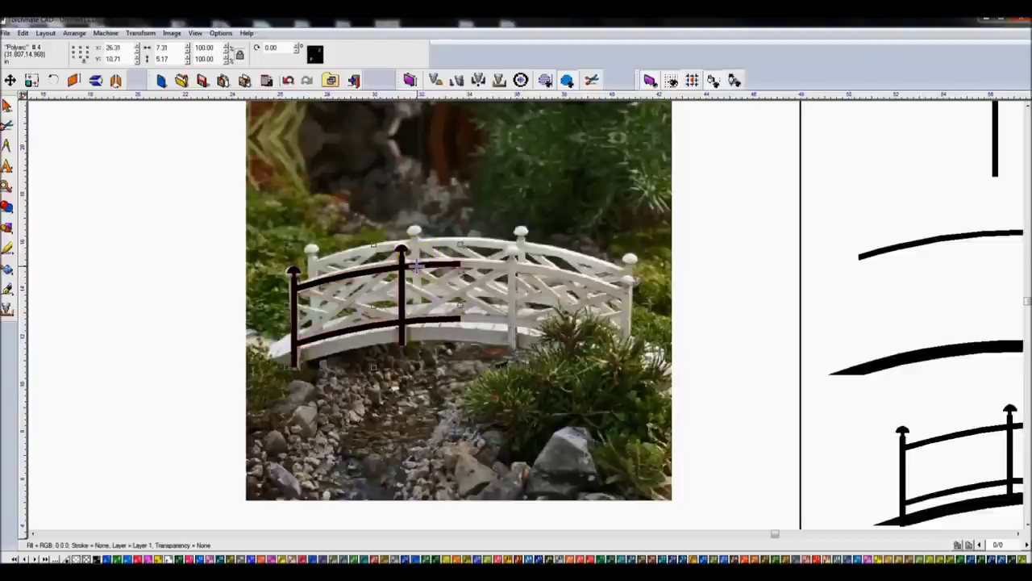
key("ctrl+d")
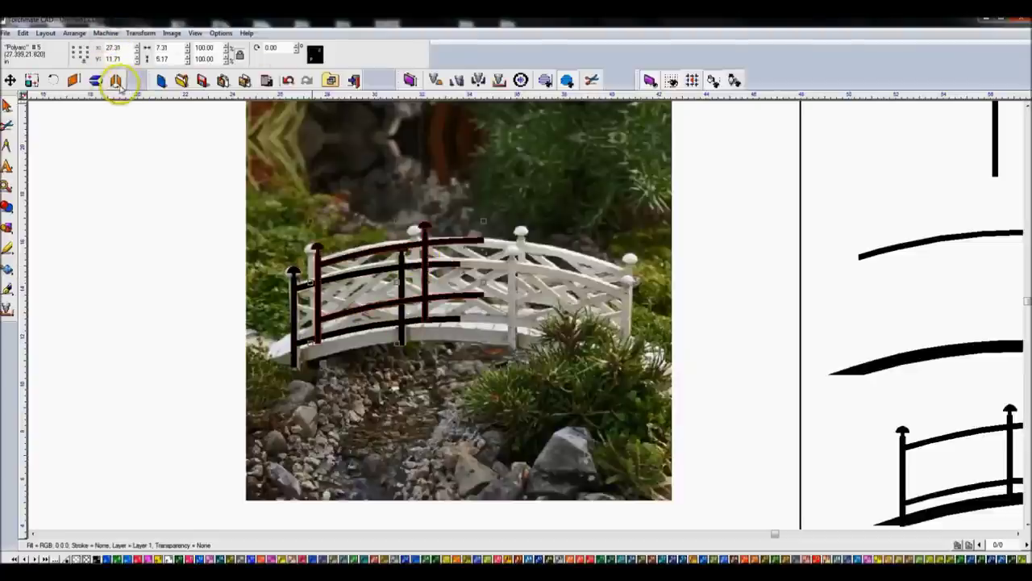
left_click(116, 79)
Select both railings and line up their tops with Align Top.
left_click(403, 270, "shift")
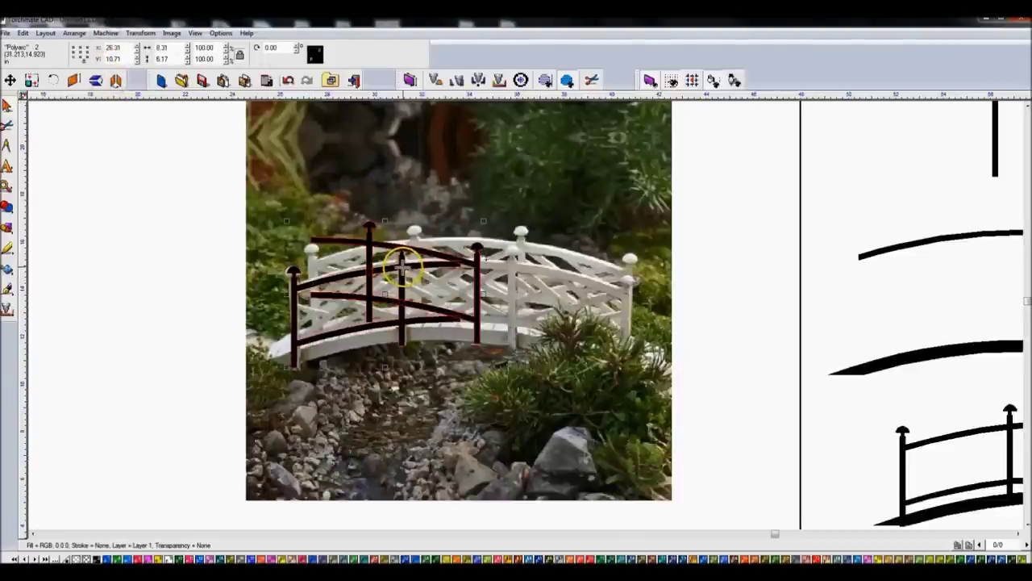
scroll(403, 270, "up", 5)
scroll(231, 173, "down", 6)
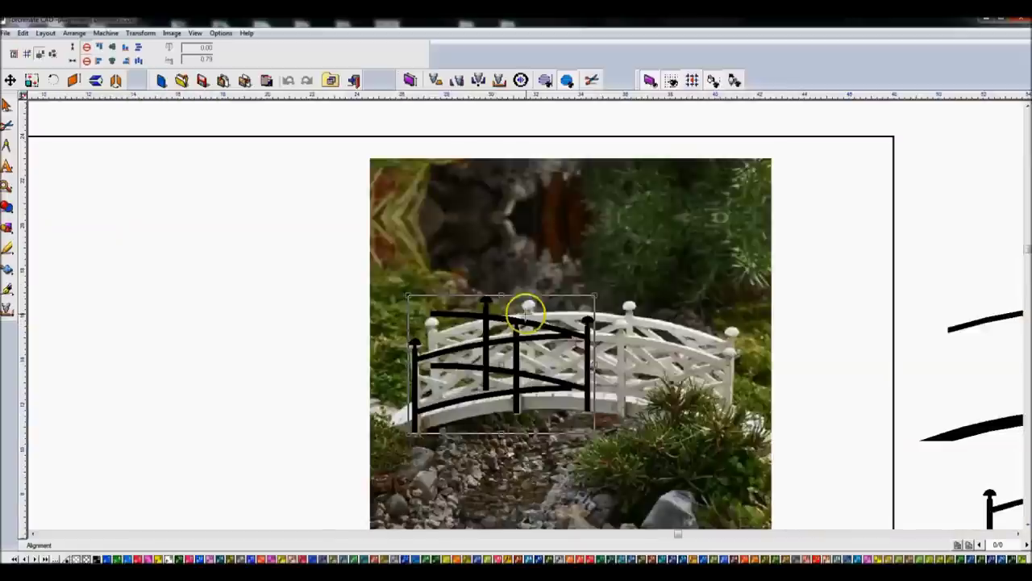
left_click(112, 47)
left_click(568, 348)
Reselect the black railing copy and nudge it slightly right into place.
left_click(570, 355)
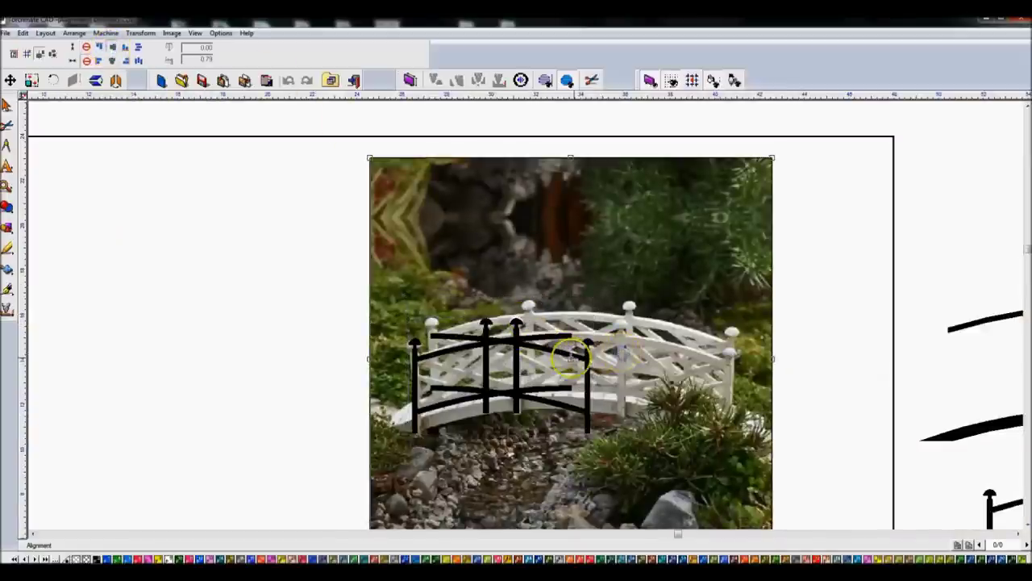
left_click(571, 355)
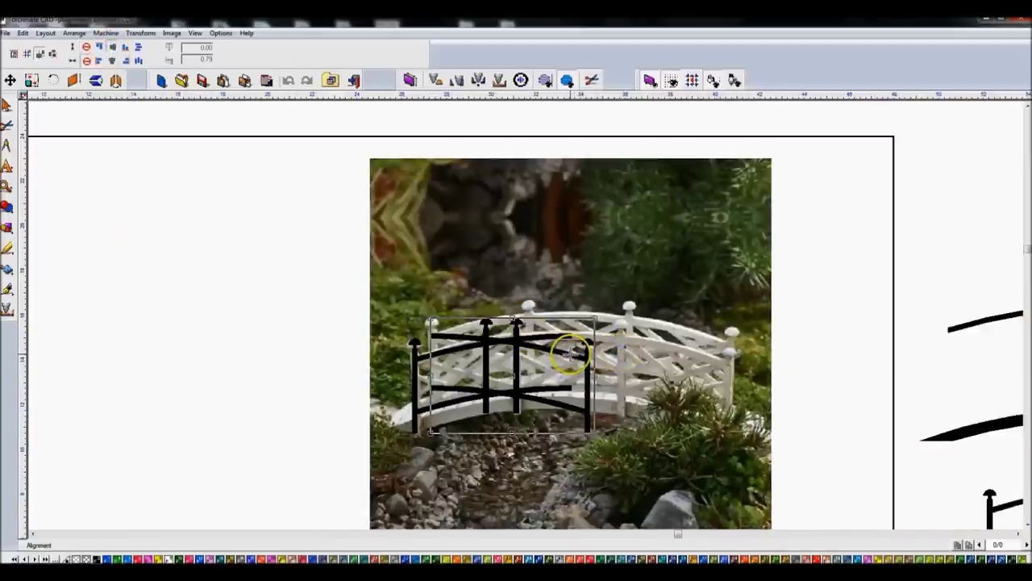
left_click(805, 309)
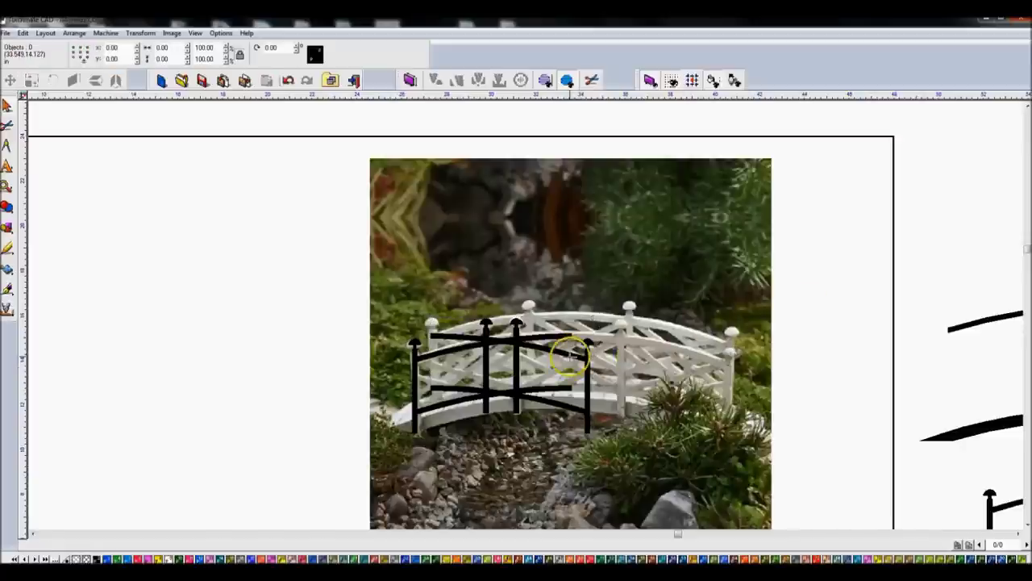
left_click(570, 355)
left_click_drag(570, 355, 576, 352)
Shift the railing copy right at the zoomed joint until both rails form one continuous rail.
scroll(549, 335, "up", 2)
scroll(516, 319, "up", 2)
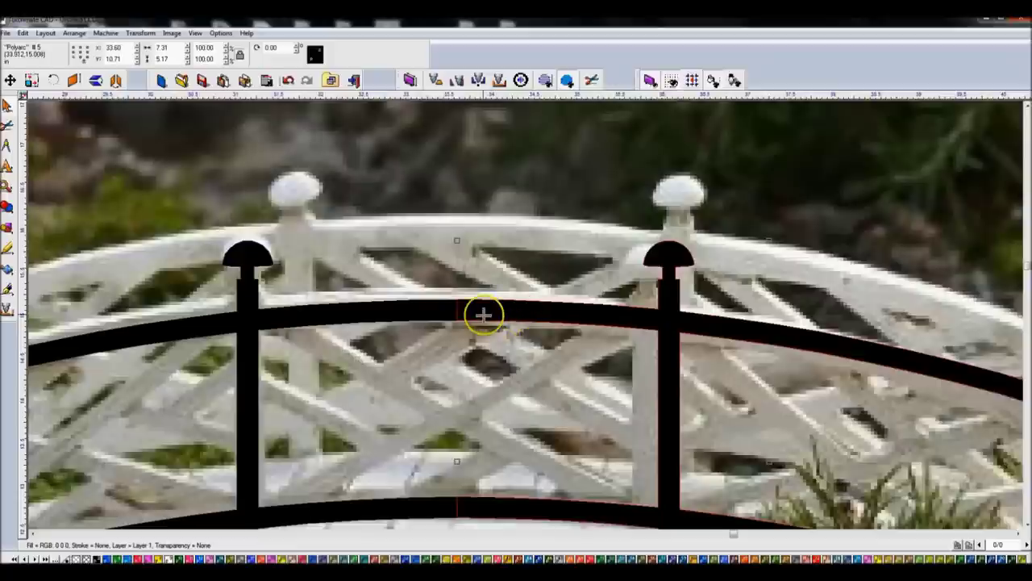
left_click_drag(484, 315, 488, 314)
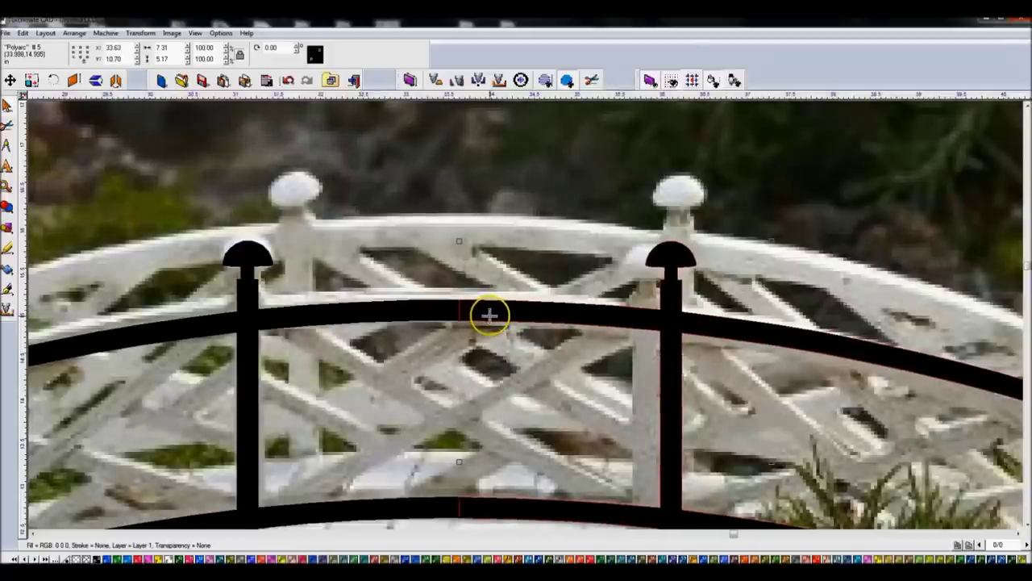
scroll(489, 314, "up", 3)
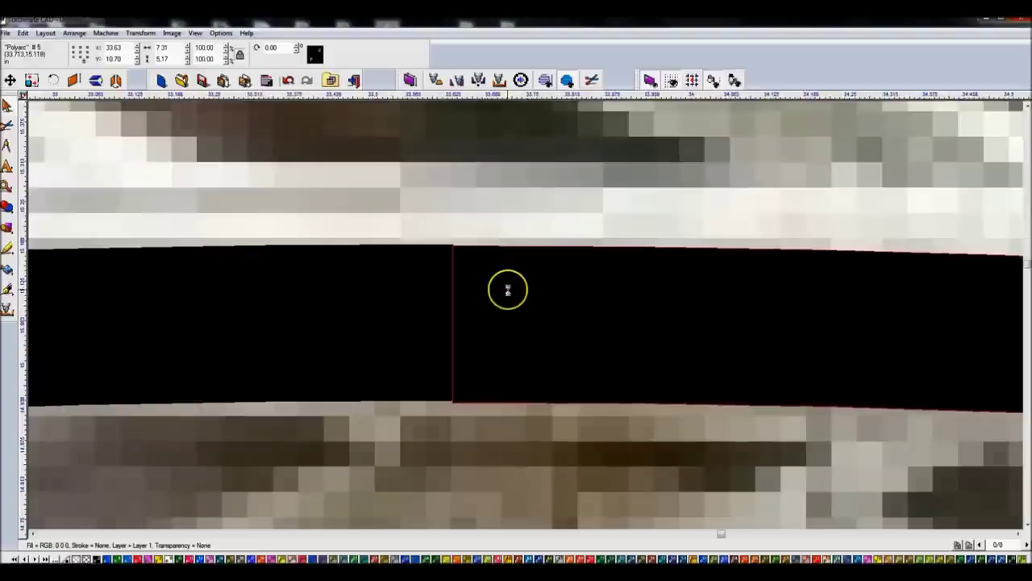
scroll(525, 314, "down", 1)
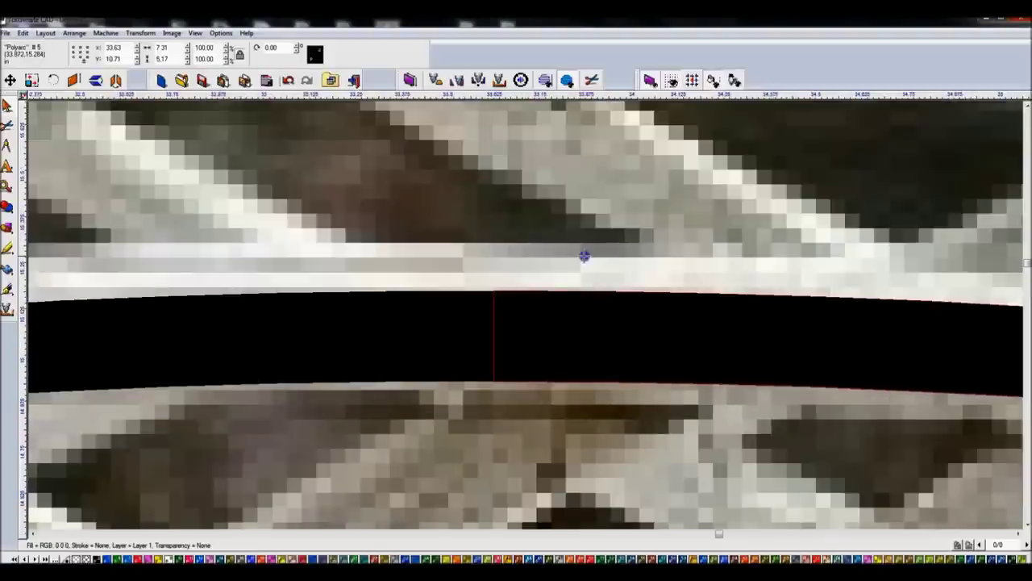
scroll(525, 315, "down", 3)
left_click(525, 315)
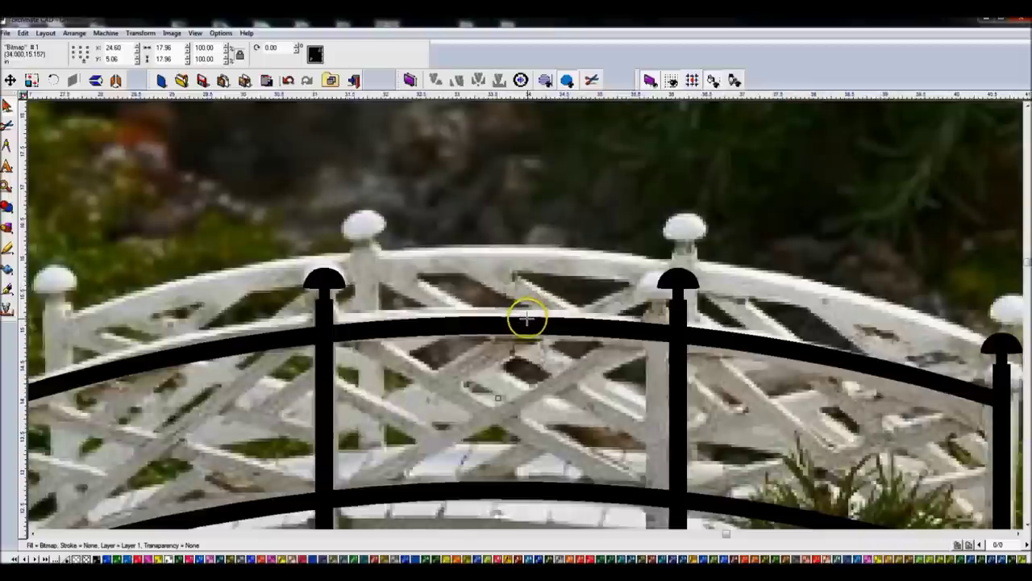
left_click(526, 319)
left_click(478, 324)
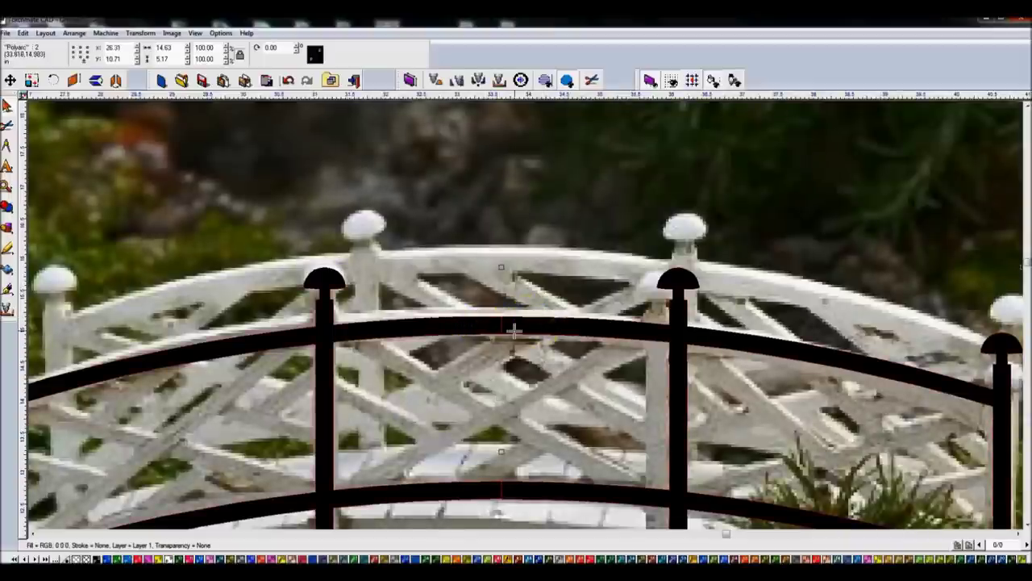
scroll(525, 314, "down", 1)
scroll(548, 307, "down", 1)
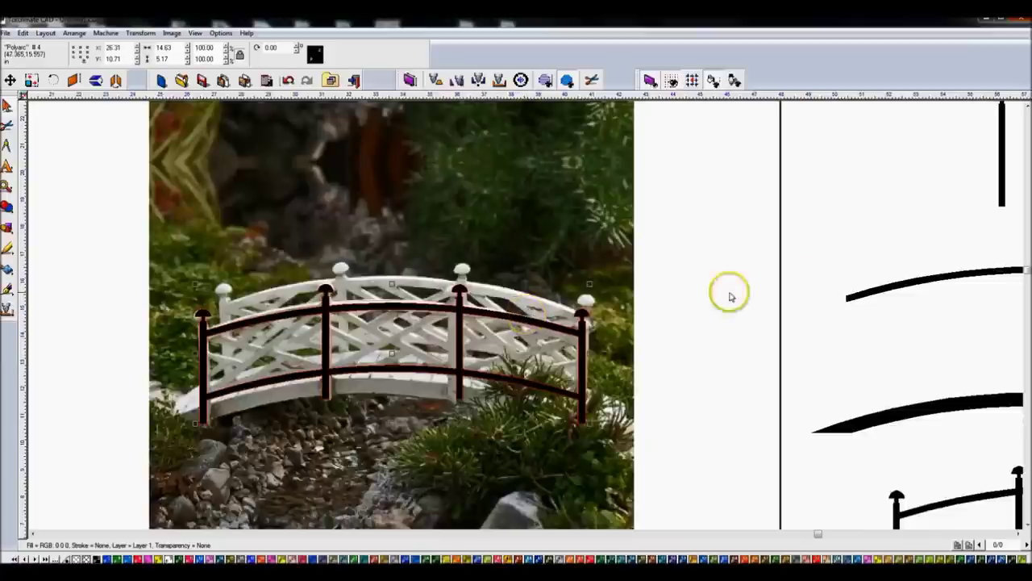
scroll(857, 261, "down", 1)
Place the crosshatch lattice piece in the bridge's left panel, nudged slightly down.
left_click(667, 242)
mouse_move(666, 242)
left_mouse_down()
mouse_move(156, 350)
mouse_move(166, 361)
left_mouse_up()
scroll(173, 363, "up", 3)
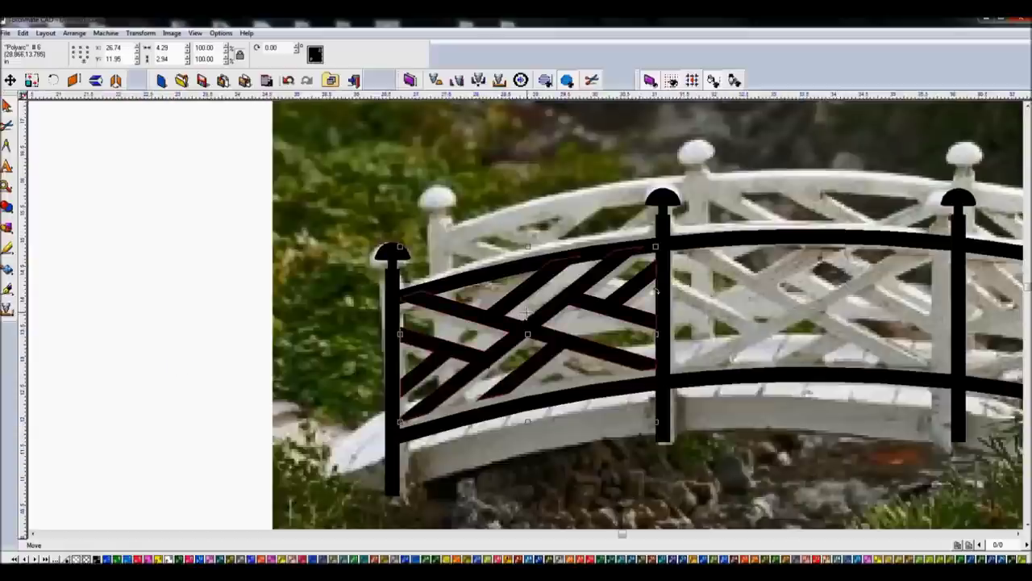
key("Down")
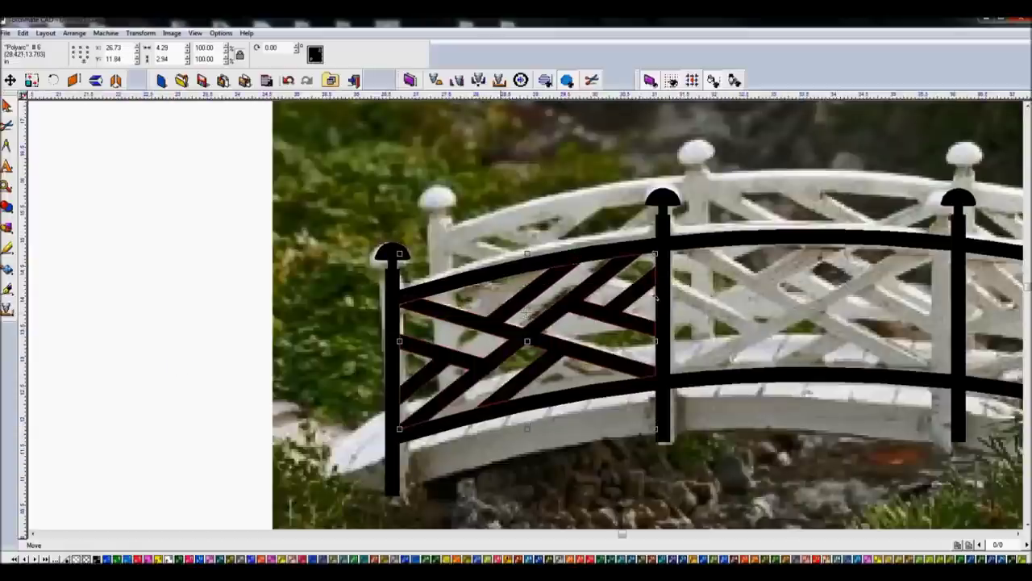
scroll(526, 315, "down", 3)
Add a horizontally mirrored copy of the lattice and fit it into the right panel.
key("ctrl+d")
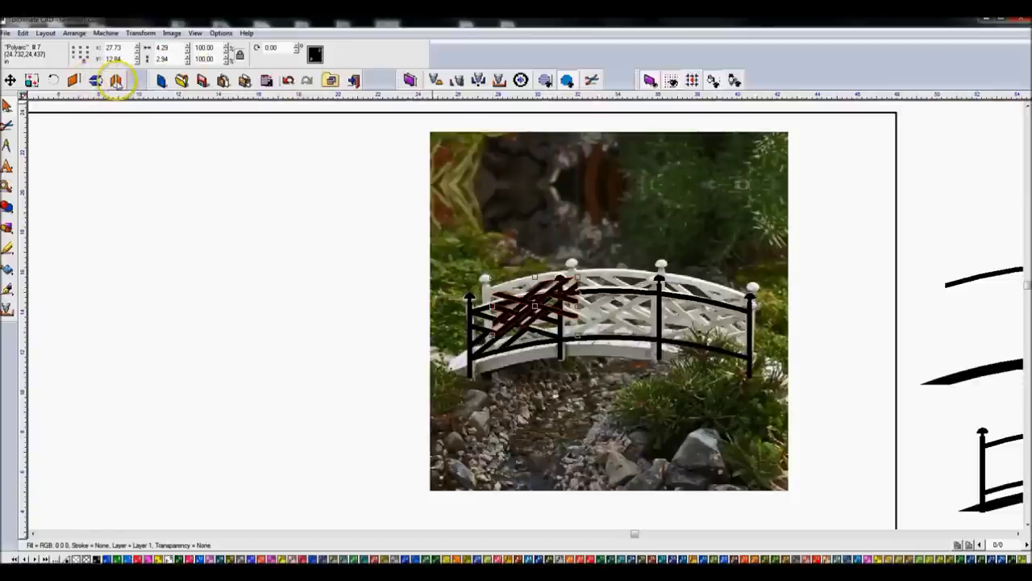
left_click(118, 81)
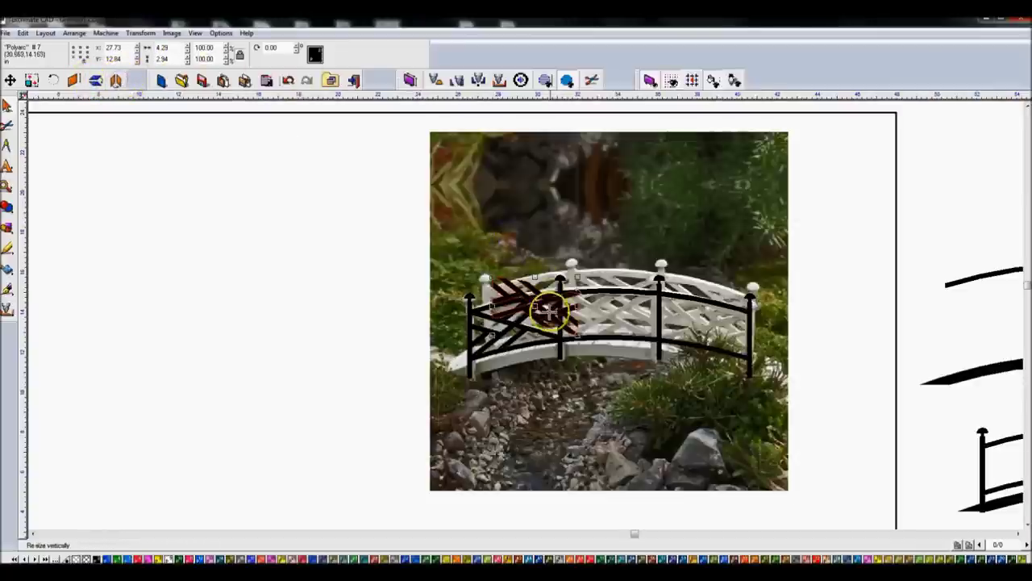
left_click_drag(530, 299, 704, 322)
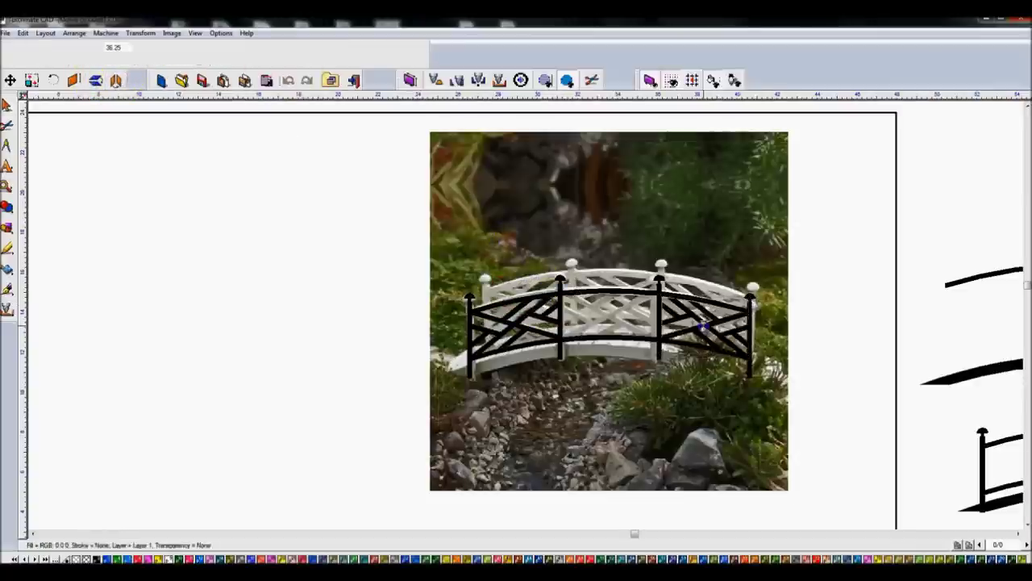
scroll(704, 322, "up", 3)
left_click_drag(525, 314, 527, 314)
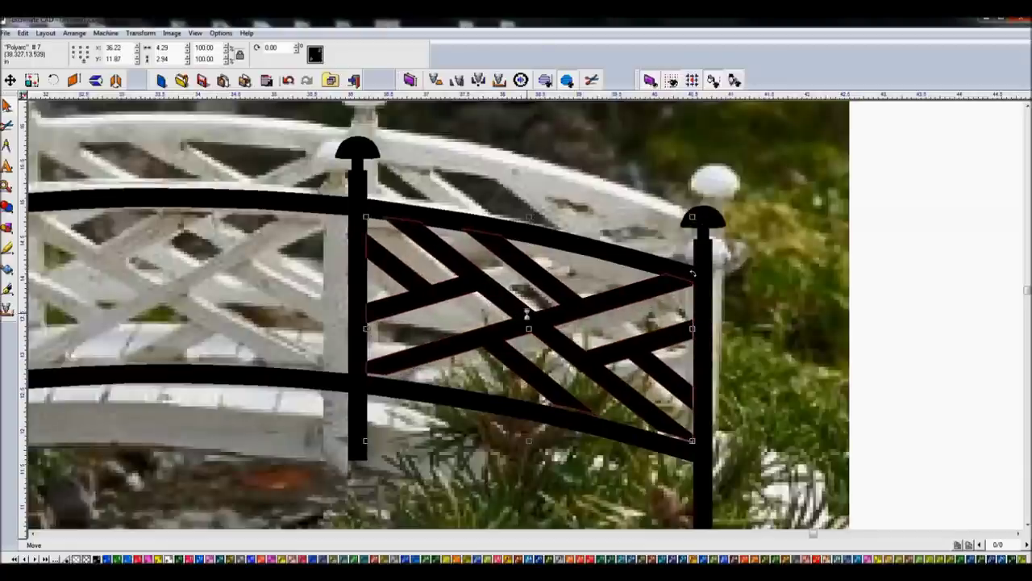
left_click_drag(527, 313, 526, 316)
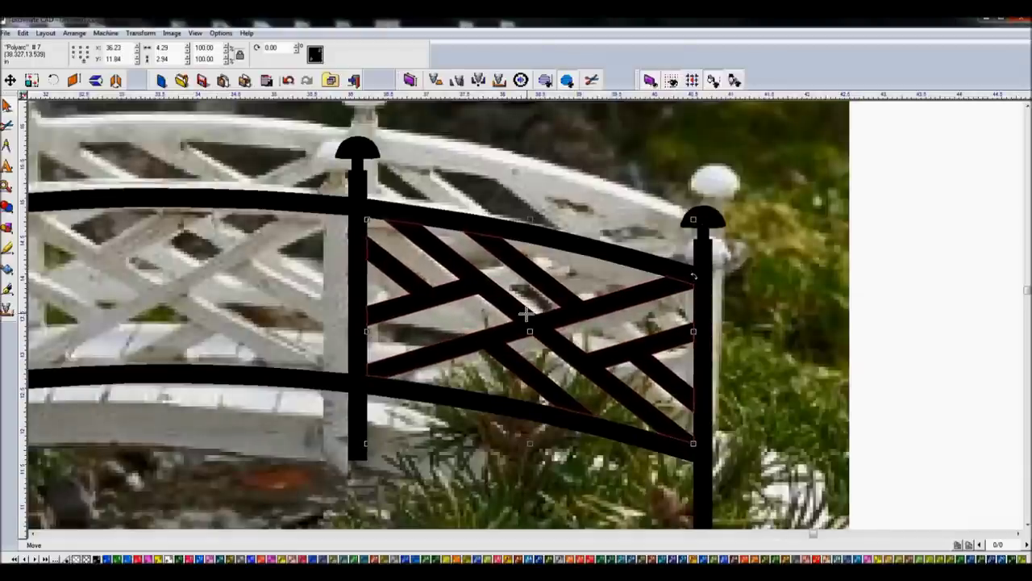
left_click(835, 205)
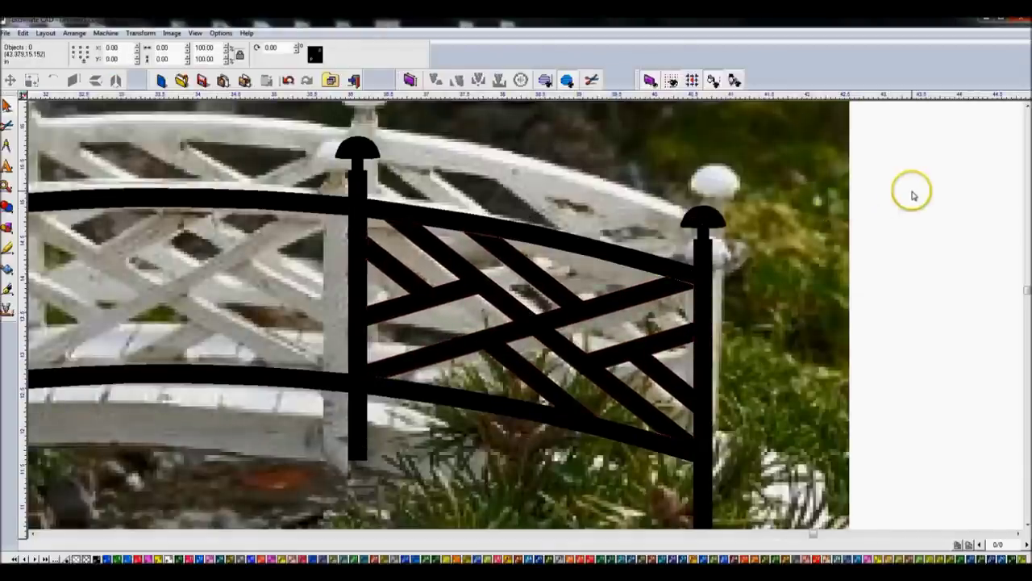
scroll(974, 202, "down", 3)
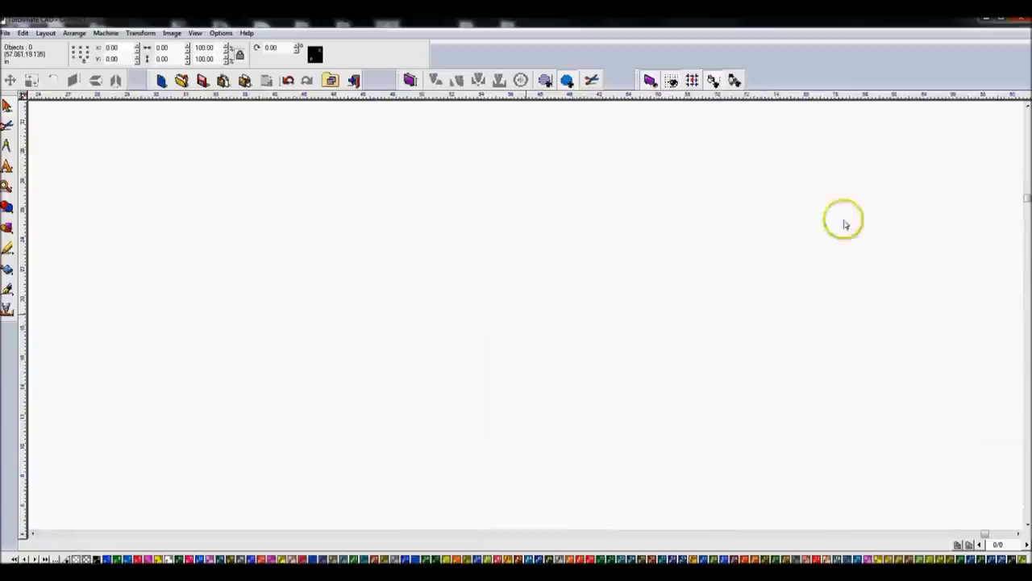
Line up a spare crosshatch piece beside the post part.
left_click(625, 300)
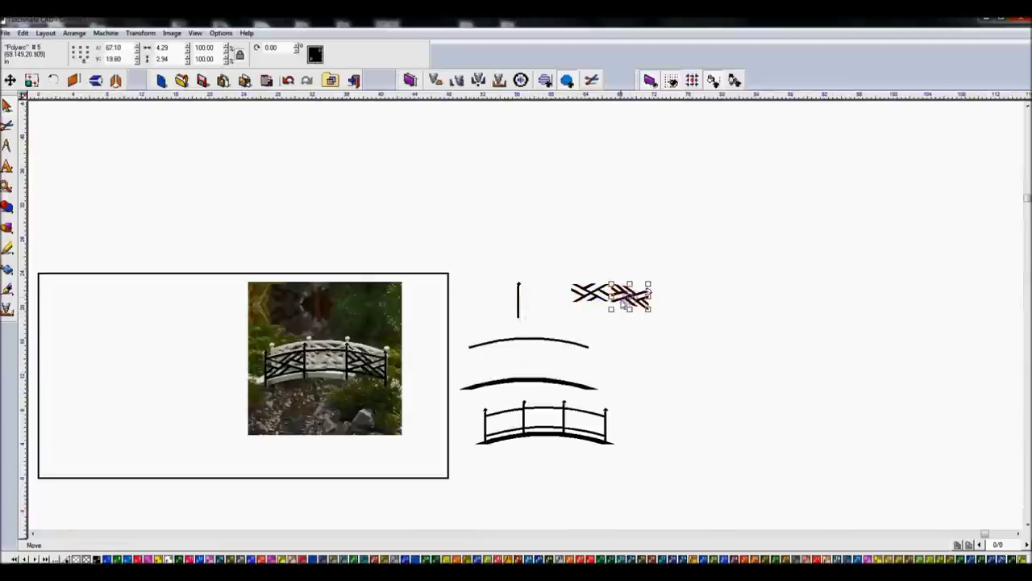
left_click_drag(621, 291, 630, 281)
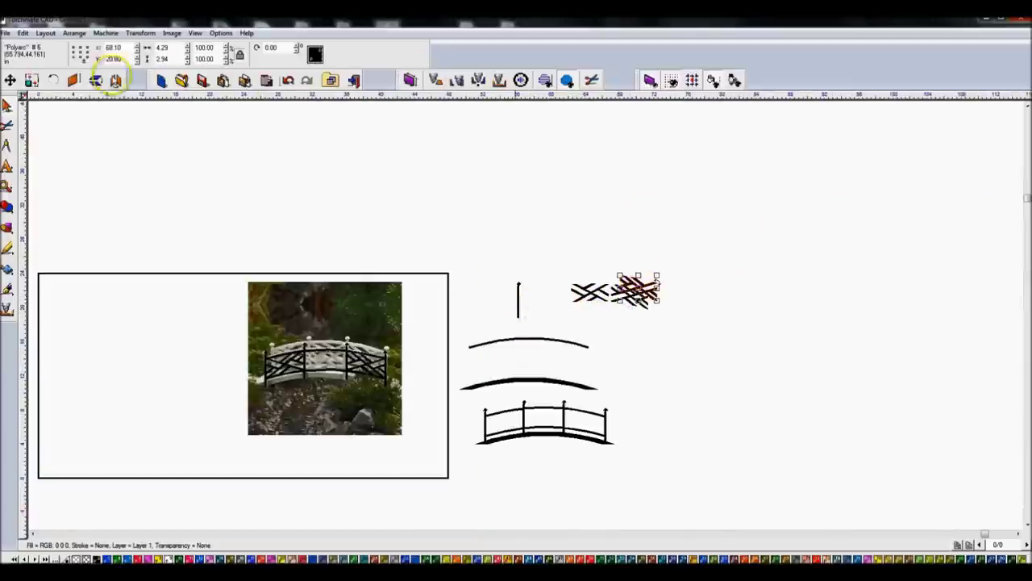
mouse_move(638, 290)
left_mouse_down()
mouse_move(582, 290)
mouse_move(553, 299)
mouse_move(591, 295)
mouse_move(324, 353)
left_mouse_up()
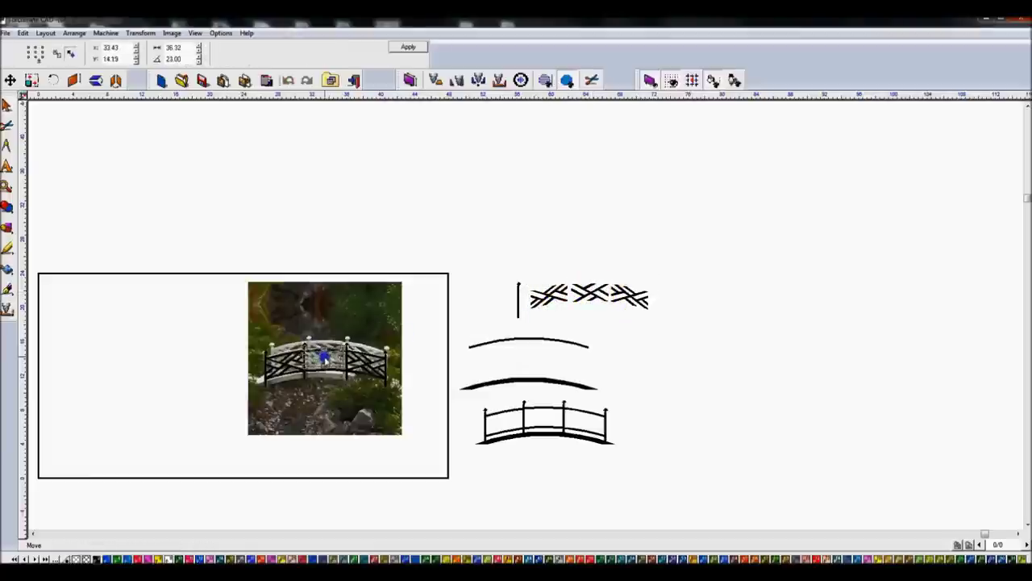
scroll(324, 353, "up", 3)
scroll(531, 317, "up", 2)
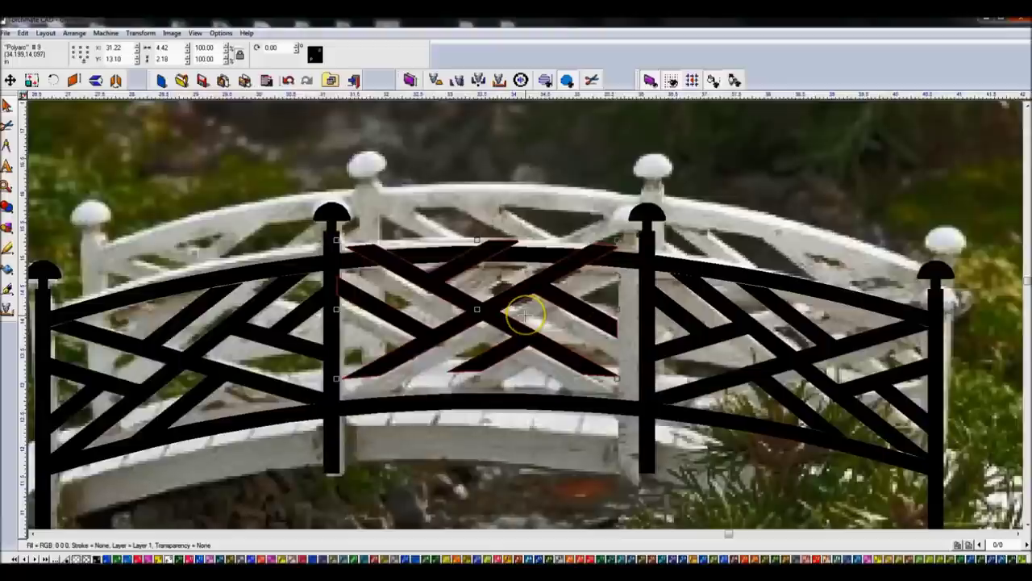
Trial-fit the lattice on the middle panel, stretching it between both posts, then delete it.
key("Down")
key("Down")
key("Down")
key("Down")
key("Right")
key("Right")
key("Down")
key("Down")
key("Down")
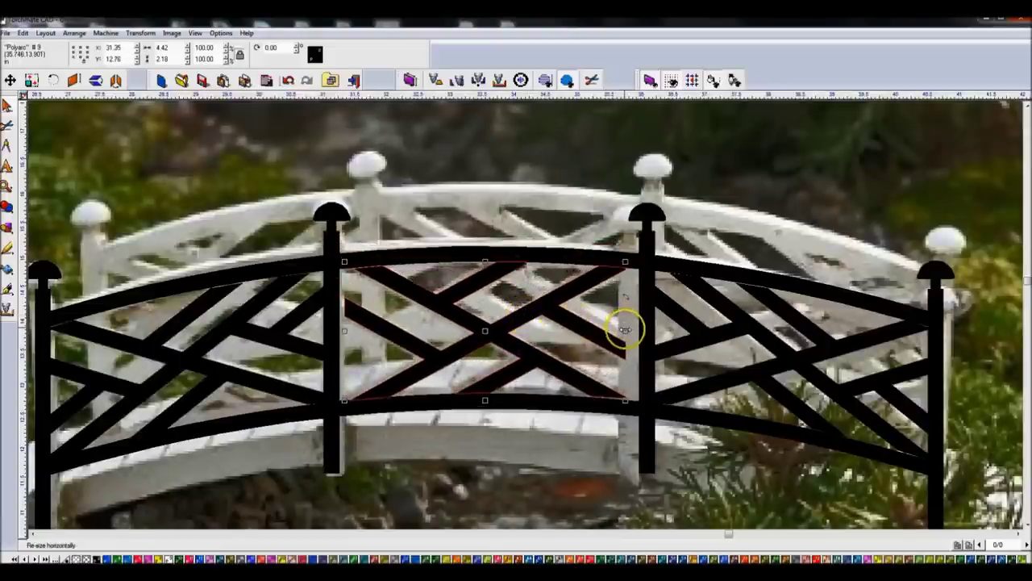
left_click_drag(625, 329, 641, 330)
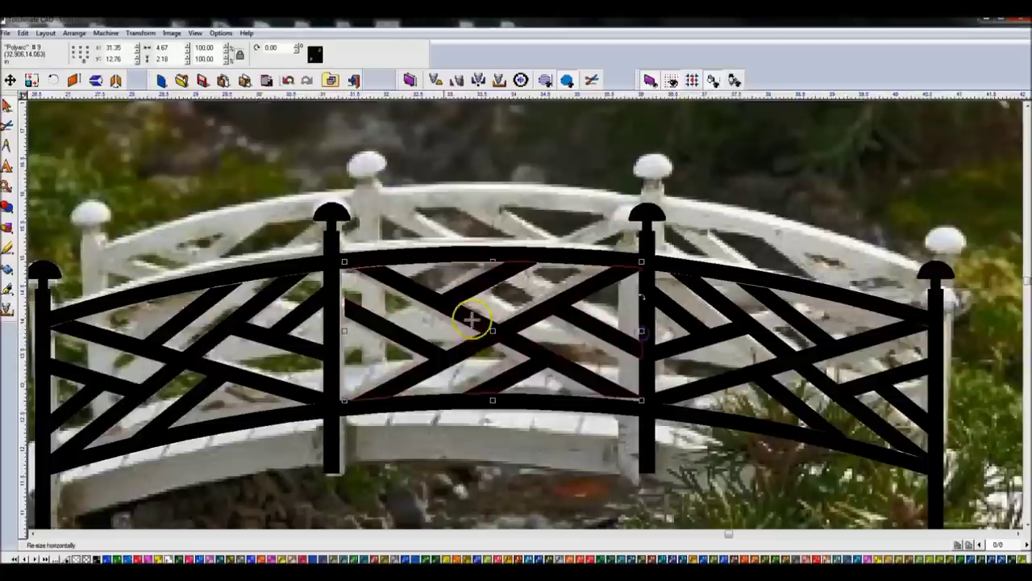
left_click_drag(345, 330, 337, 330)
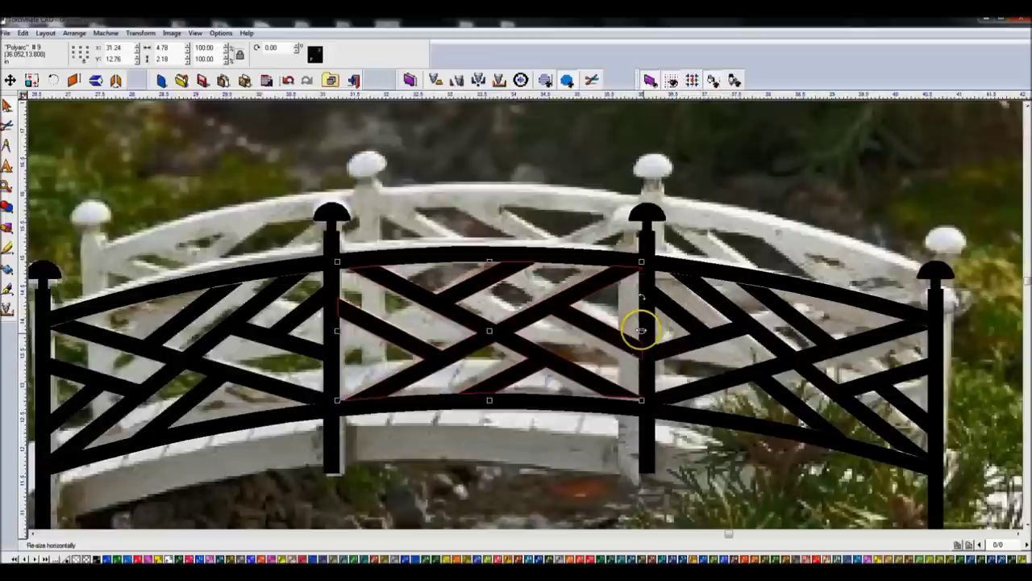
key("Delete")
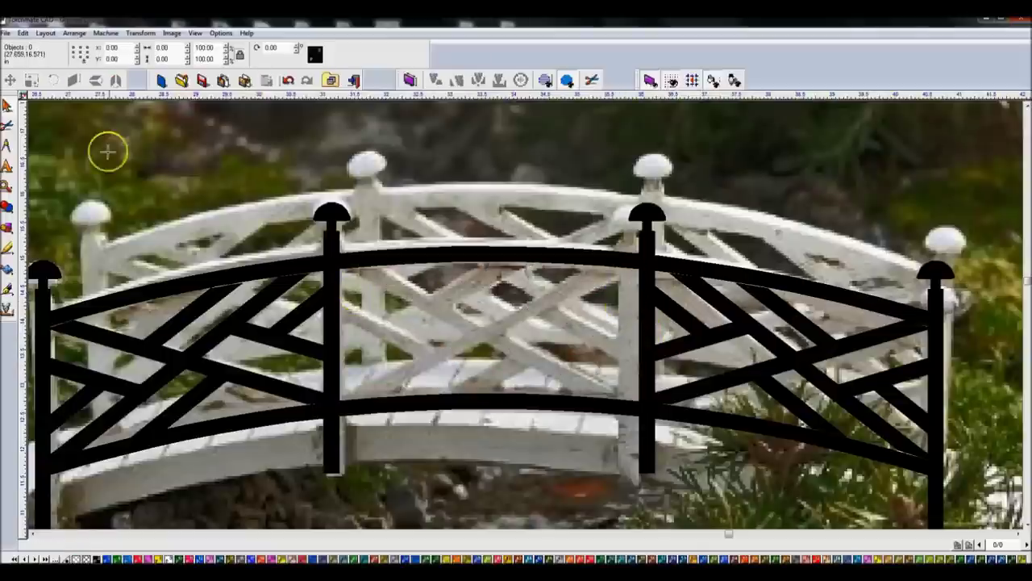
left_click(11, 248)
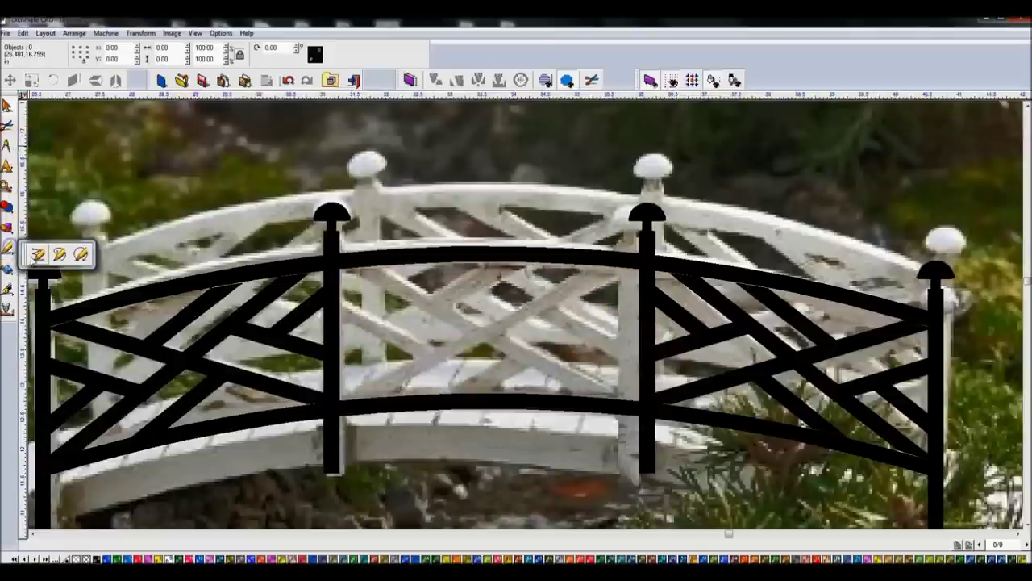
Switch to wireframe view so the traced bridge shows as thin outlines.
left_click(35, 255)
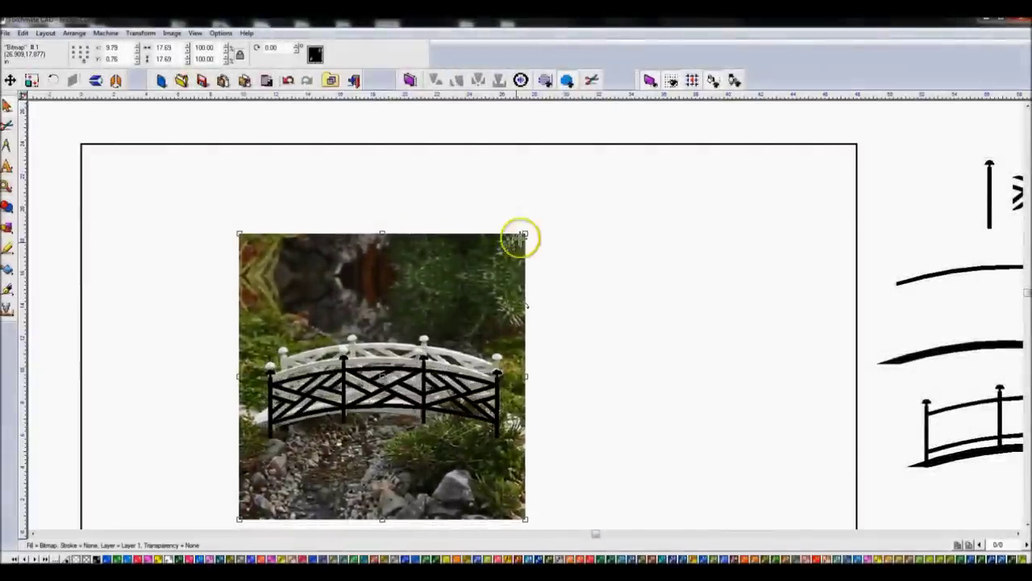
left_click(596, 260)
scroll(495, 355, "down", 2)
scroll(495, 356, "up", 2)
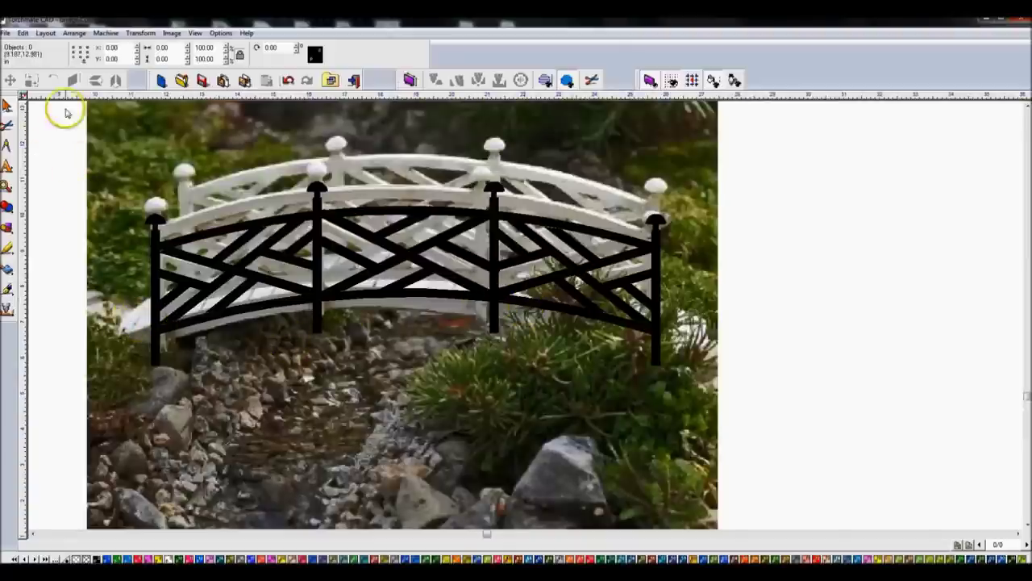
left_click(6, 146)
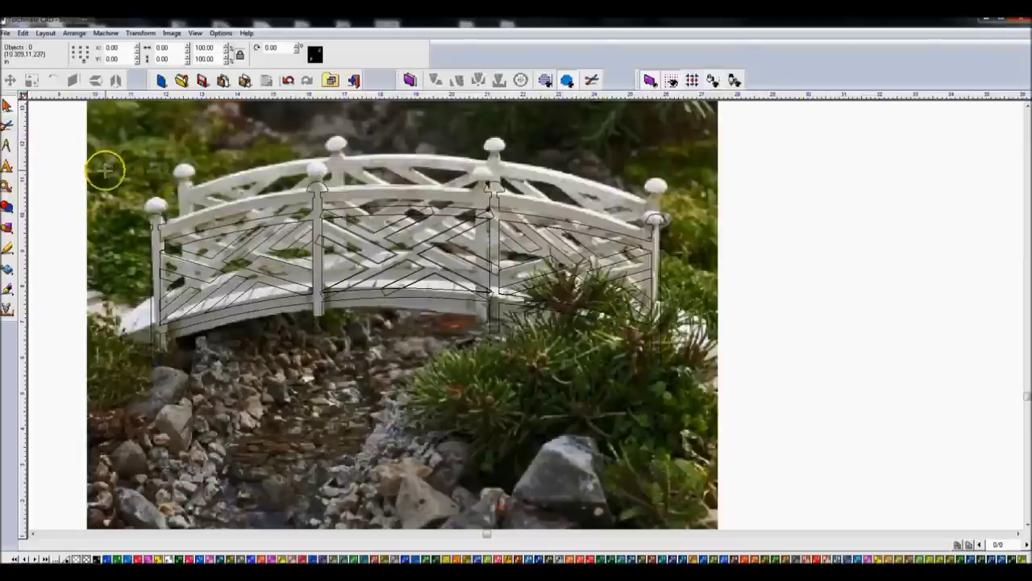
Take a measurement on the drawing, then delete the bridge photo bitmap.
left_click(6, 145)
left_click(41, 153)
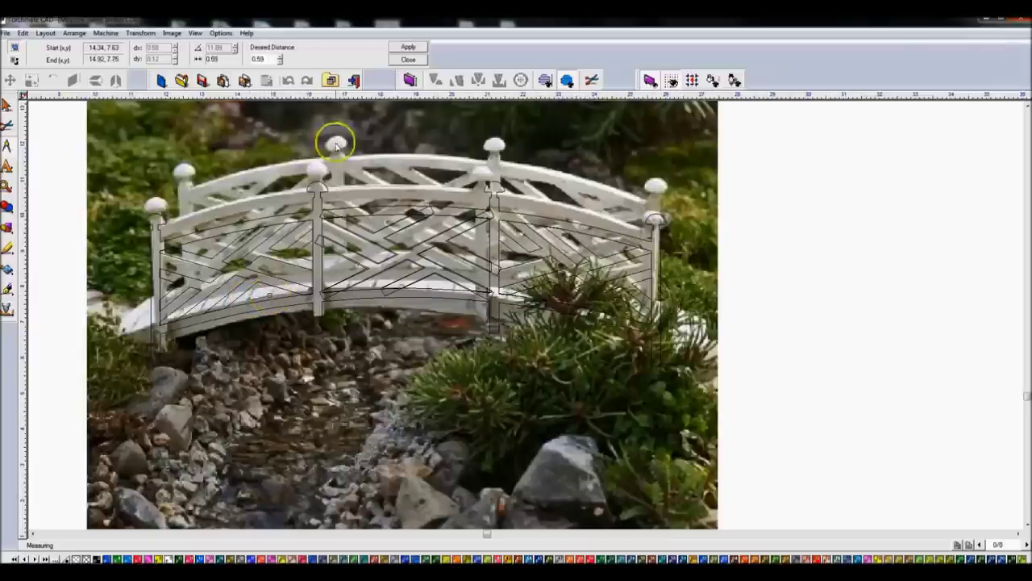
left_click(408, 59)
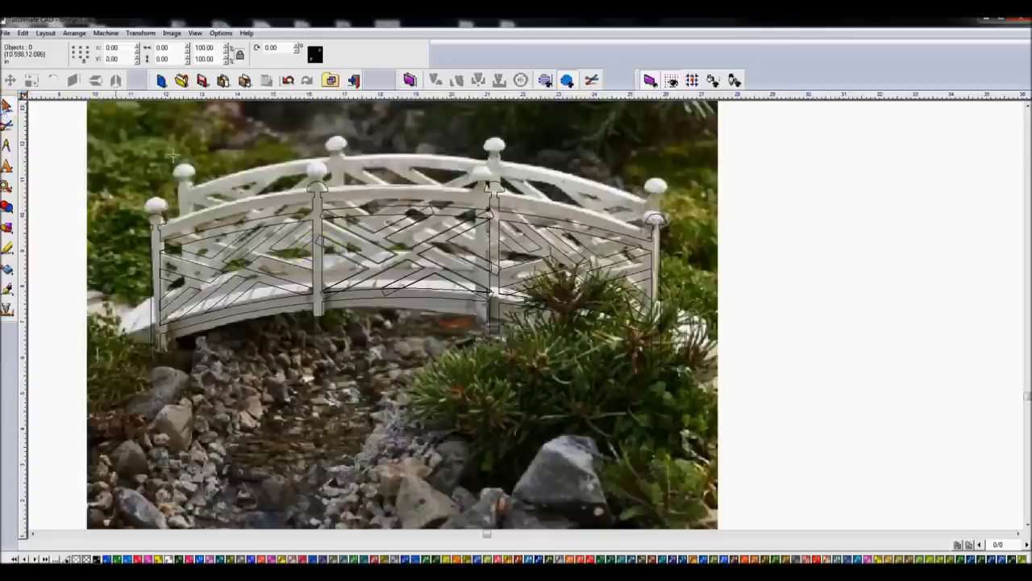
left_click(393, 167)
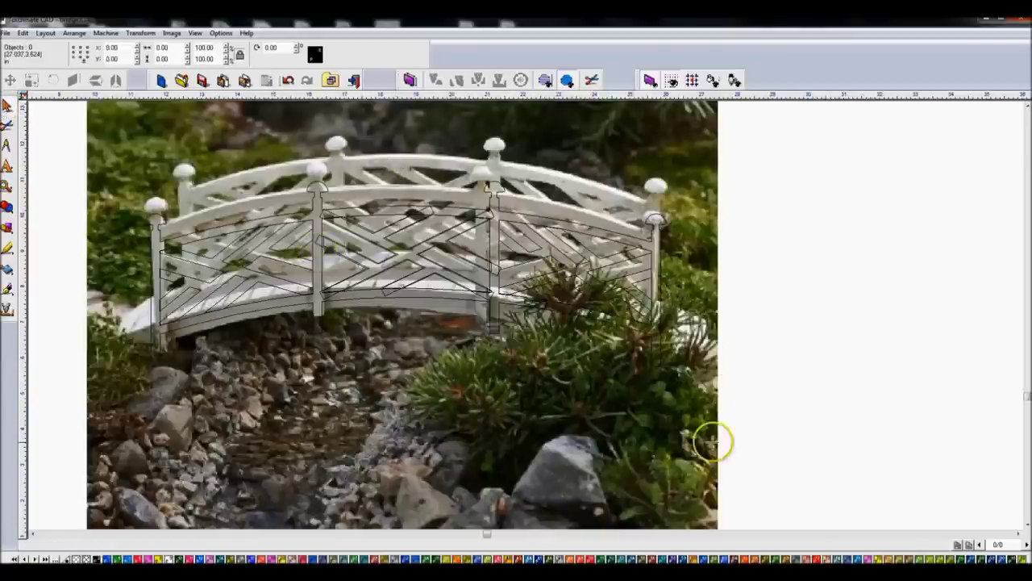
key("Delete")
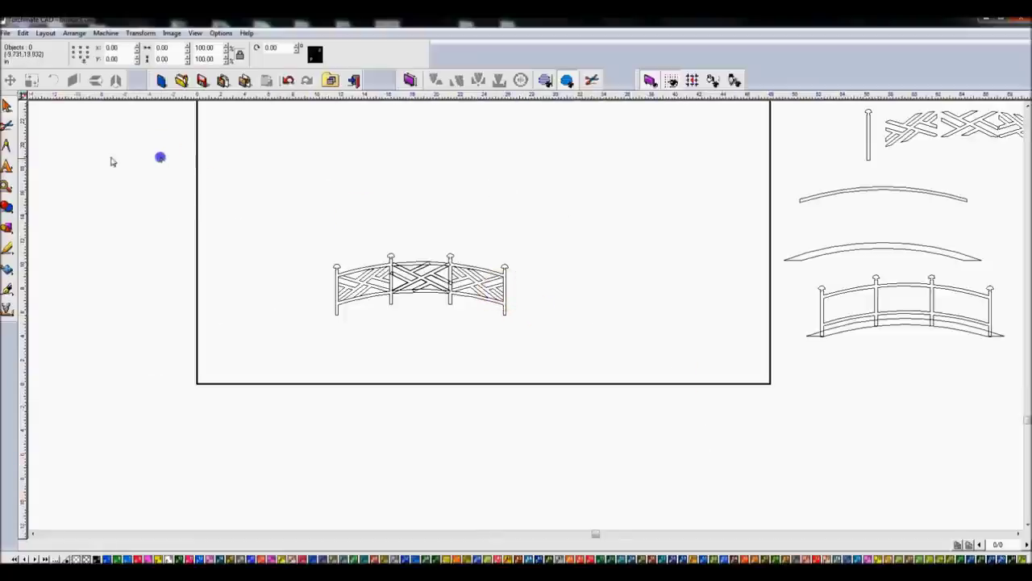
Draw a thin upright rectangle sized 0.60 wide by 3.00 tall.
left_click(7, 228)
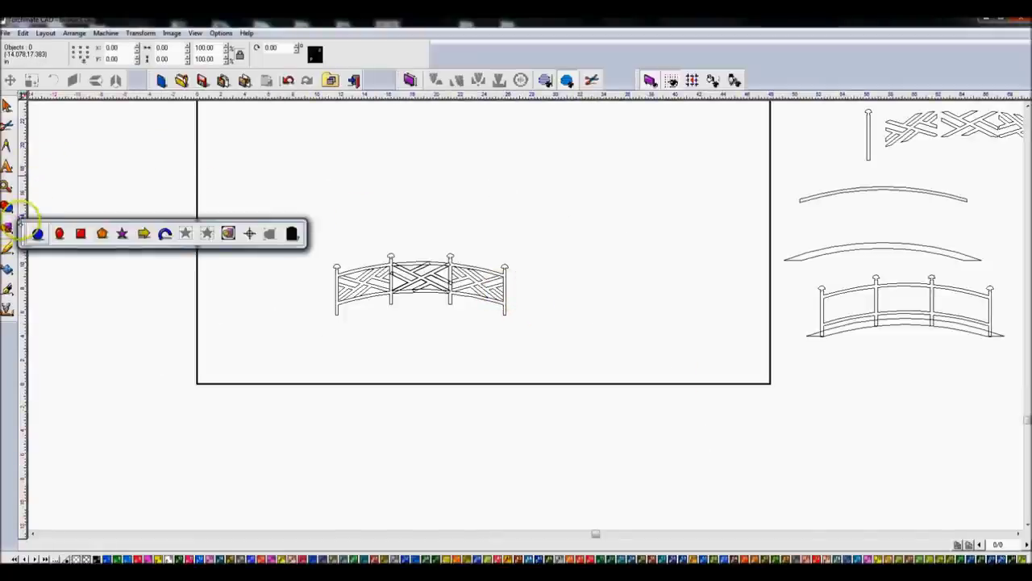
left_click(80, 233)
left_click_drag(551, 230, 560, 297)
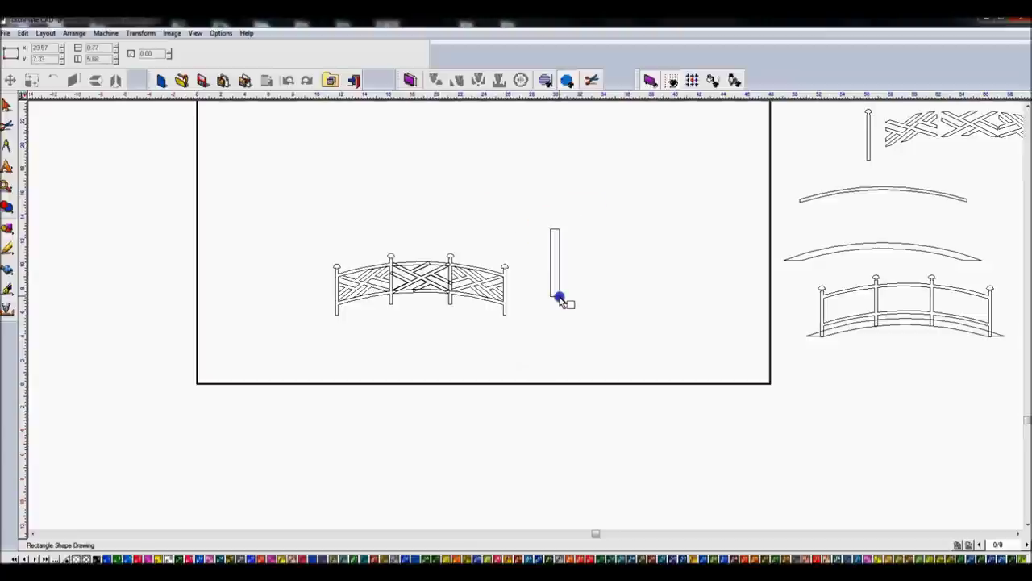
left_click(105, 48)
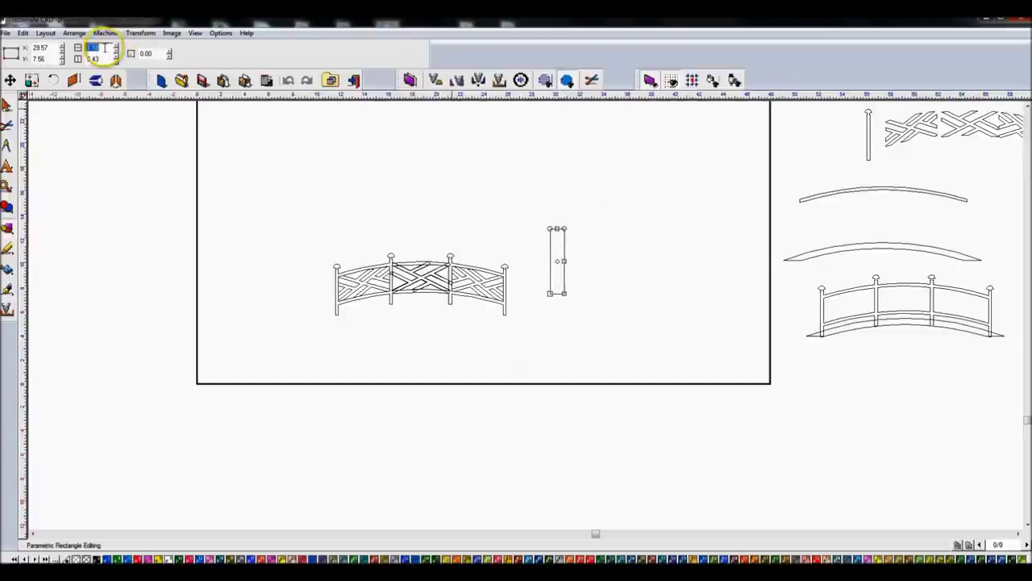
key("Return")
type("1")
left_click(583, 295)
Move the rectangle just above the bridge's left end and adjust its left side.
scroll(526, 320, "up", 2)
left_click_drag(481, 303, 46, 219)
scroll(46, 219, "down", 2)
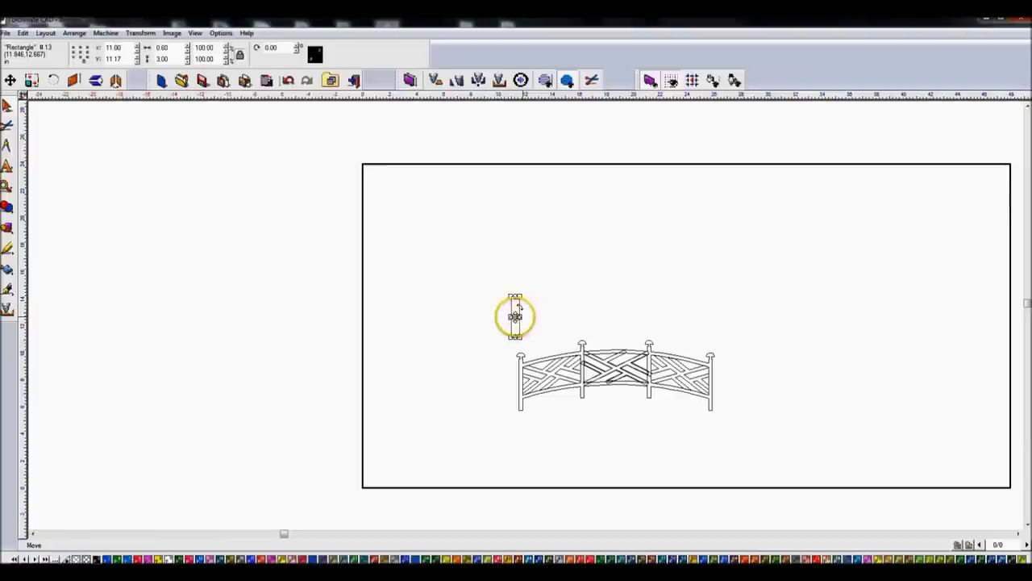
double_click(517, 307)
left_click_drag(517, 308, 505, 318)
scroll(845, 350, "down", 2)
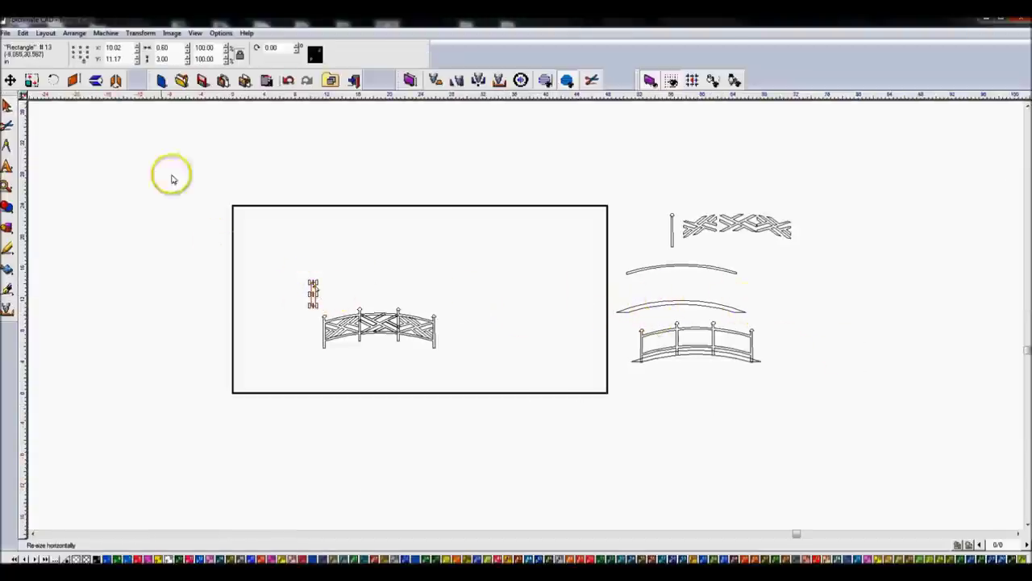
left_click(75, 33)
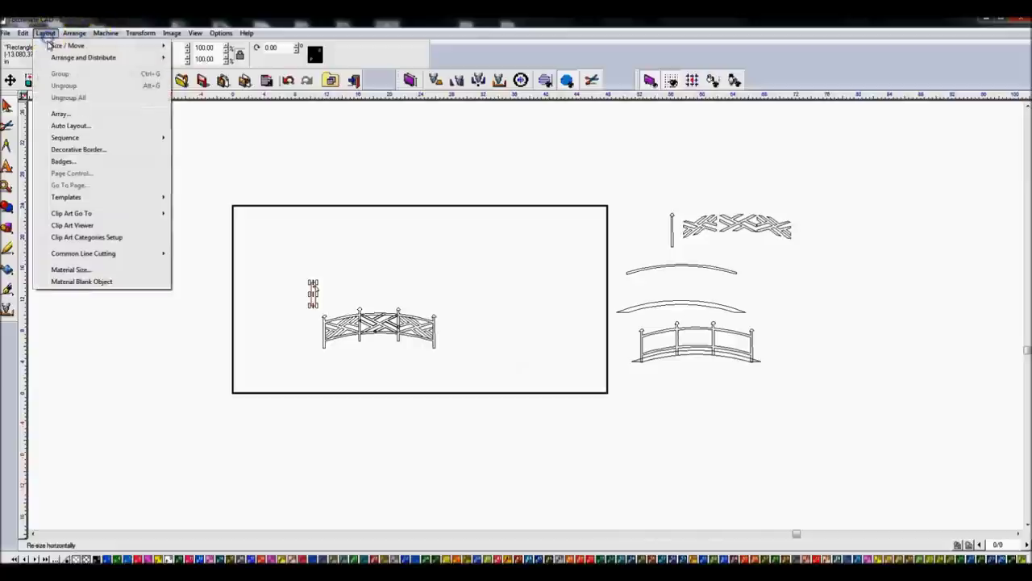
Array the slat rectangle horizontally, raising Total X and setting spacing to 0.19.
left_click(53, 117)
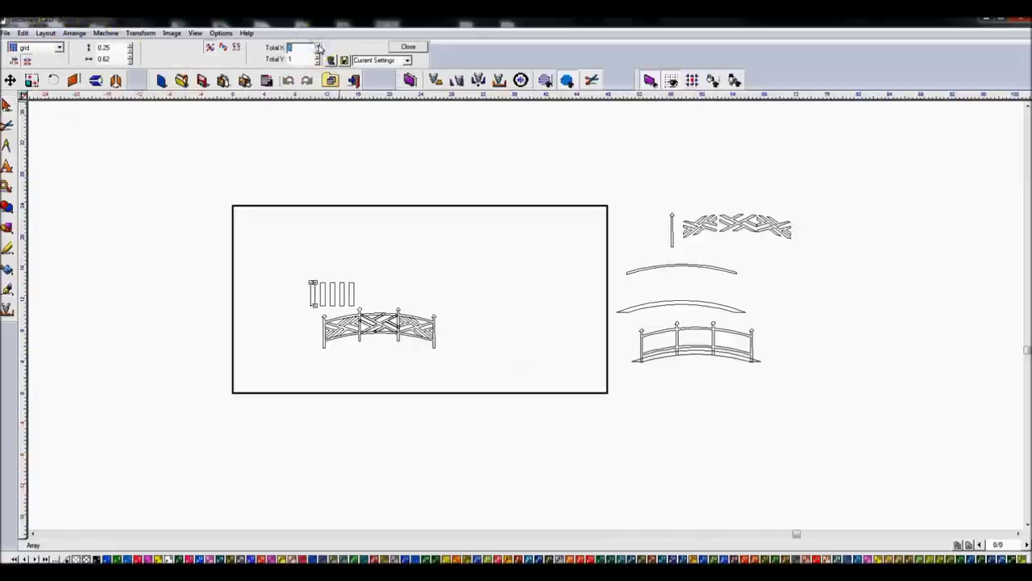
left_click(319, 45)
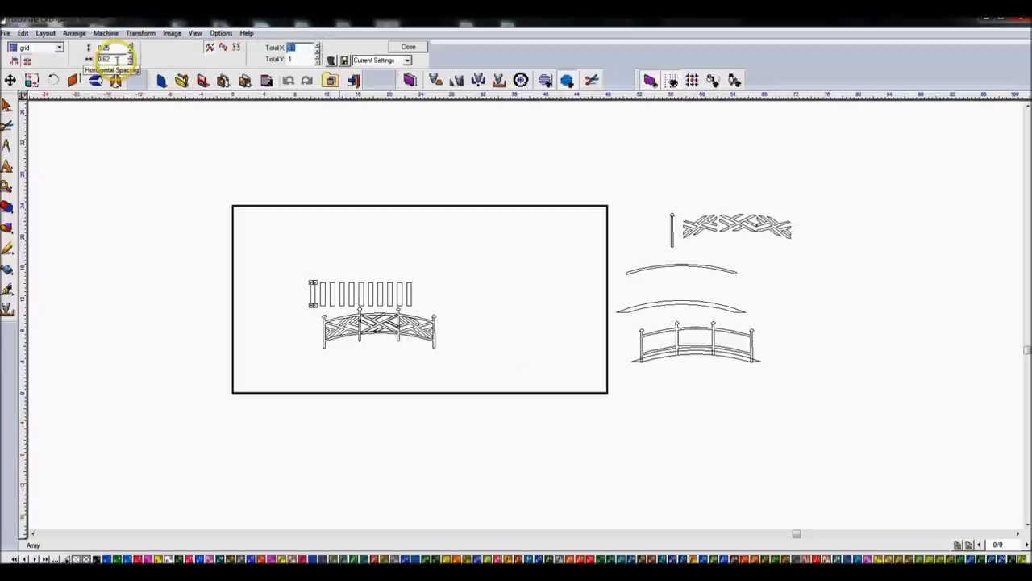
double_click(121, 59)
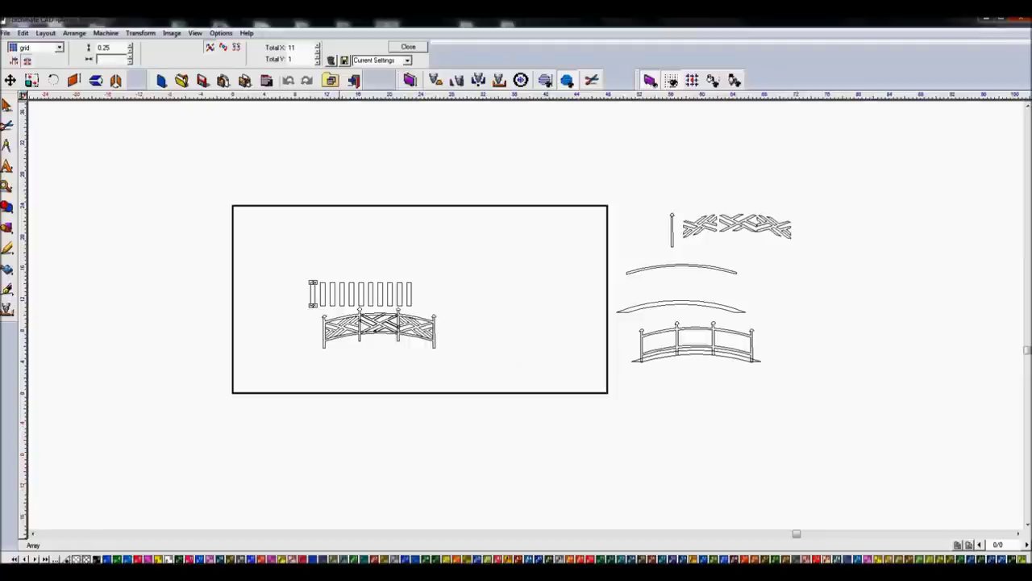
type("3/8")
left_click(120, 62)
type("0.19")
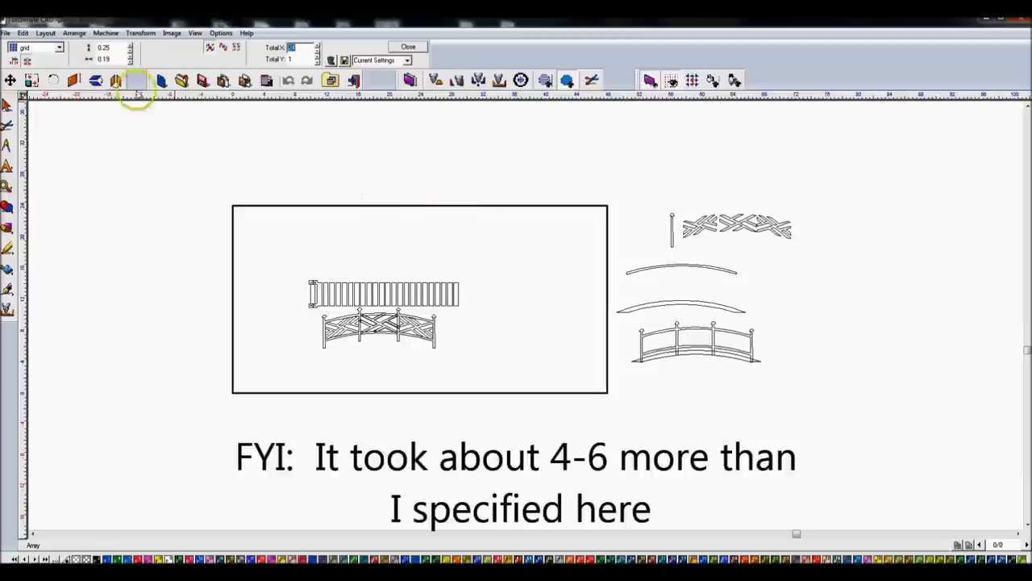
left_click(8, 101)
left_click(409, 334)
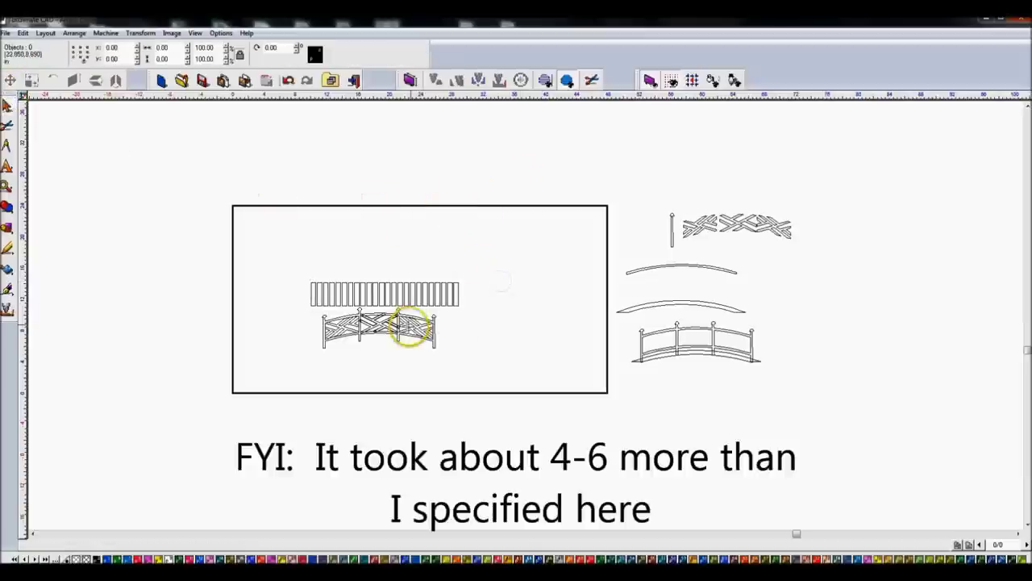
Pull the bridge railing out on its own, moving it down and right.
left_click(398, 337)
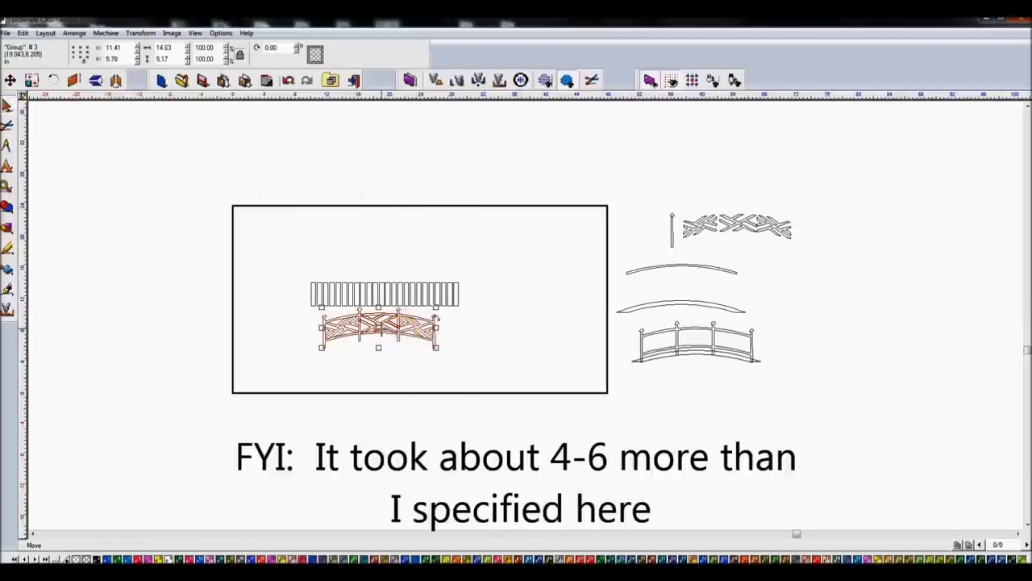
left_click(505, 341)
left_click(396, 341)
left_click_drag(396, 341, 539, 366)
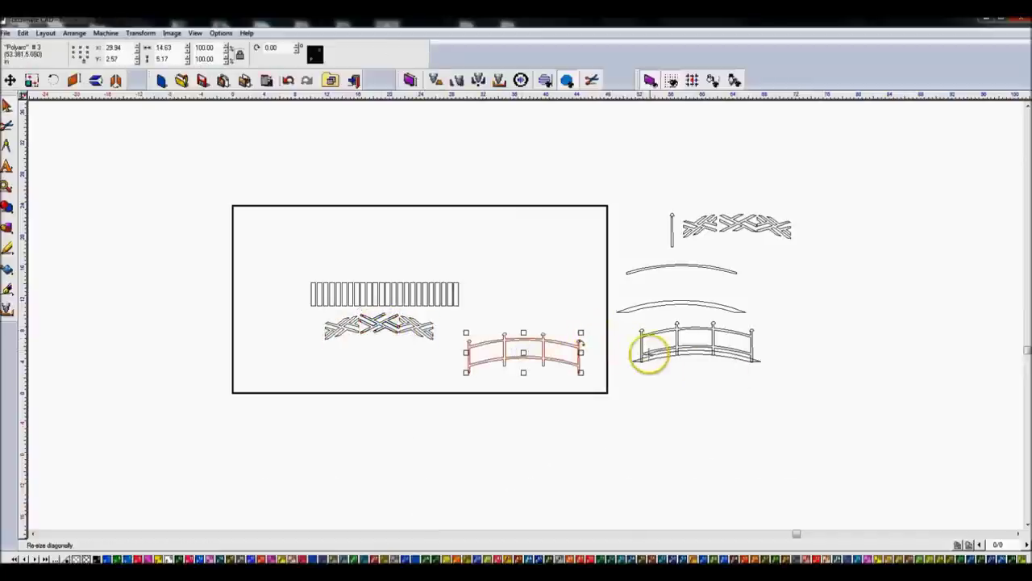
Delete the spare parts beside the page and the leftover railing, keeping its bottom arc.
left_click(679, 331)
left_click_drag(592, 169, 865, 354)
key("Delete")
left_click(710, 329)
key("Delete")
Move the arc below the railing and stack the other railing above the lower one.
left_click(704, 351)
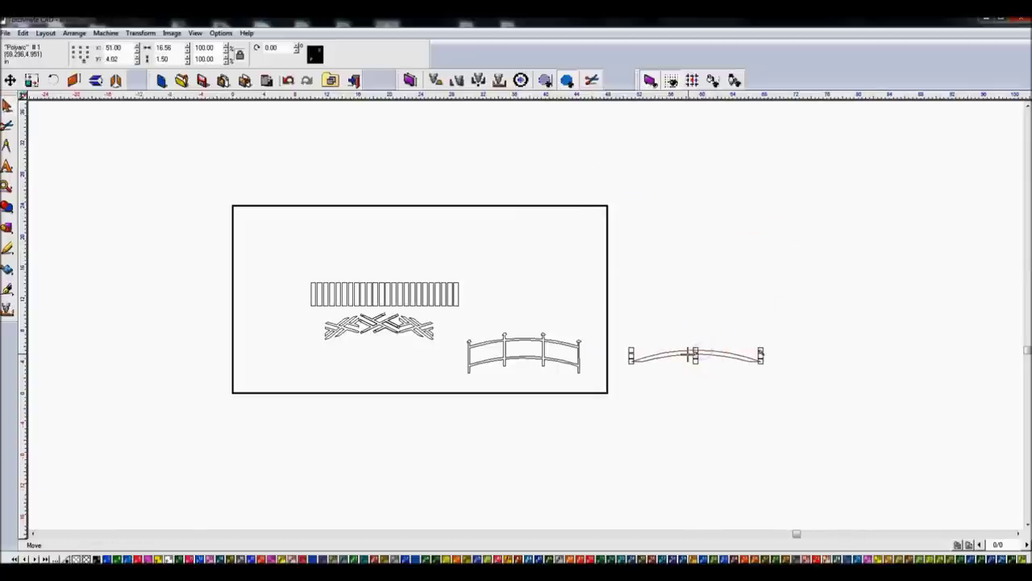
mouse_move(698, 355)
left_mouse_down()
mouse_move(557, 397)
mouse_move(523, 394)
mouse_move(564, 384)
left_mouse_up()
left_click(523, 354)
left_click_drag(523, 355, 529, 307)
mouse_move(277, 254)
left_mouse_down()
mouse_move(433, 345)
mouse_move(307, 300)
mouse_move(450, 365)
left_mouse_up()
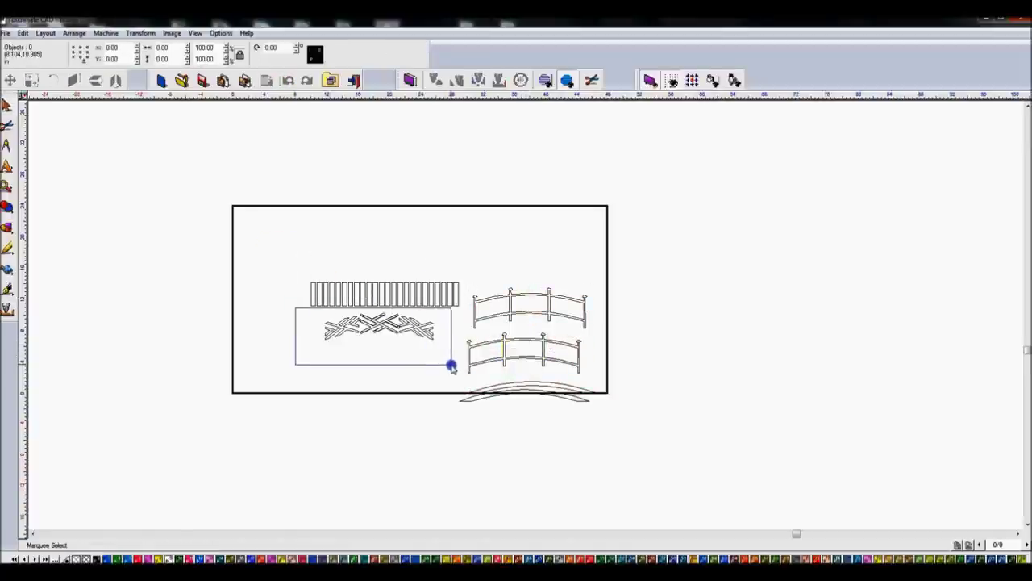
Rotate the slats and lattice 90 degrees and move them to the sheet's left.
mouse_move(411, 319)
left_mouse_down()
mouse_move(386, 319)
mouse_move(385, 348)
left_mouse_up()
left_click_drag(272, 239, 474, 375)
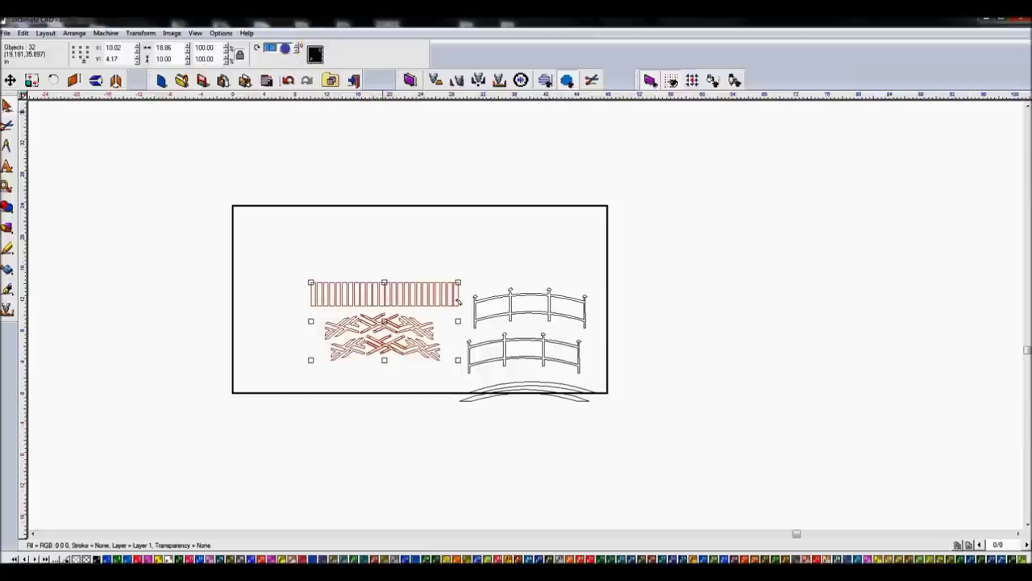
type("90")
key("Return")
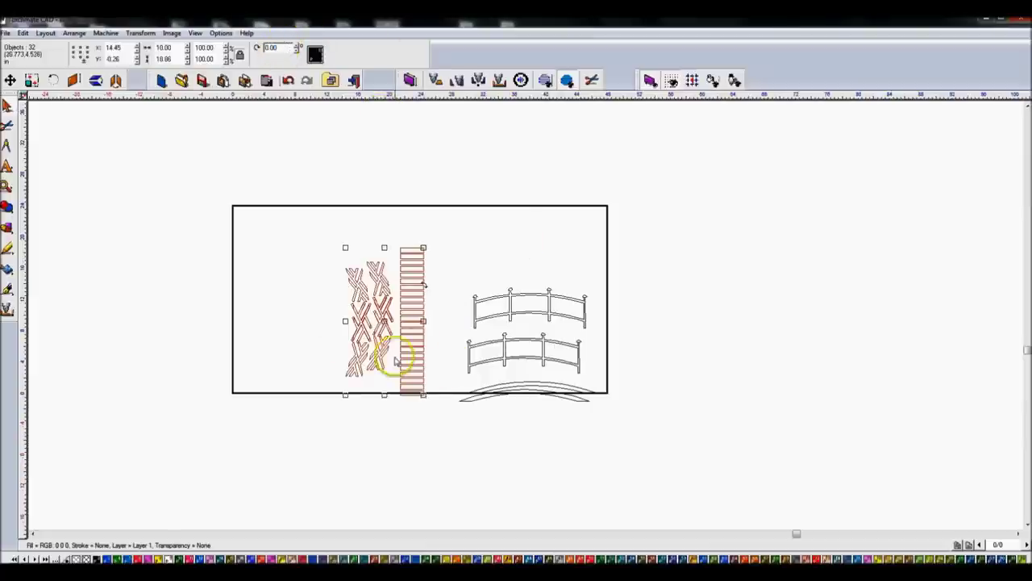
left_click_drag(384, 321, 272, 315)
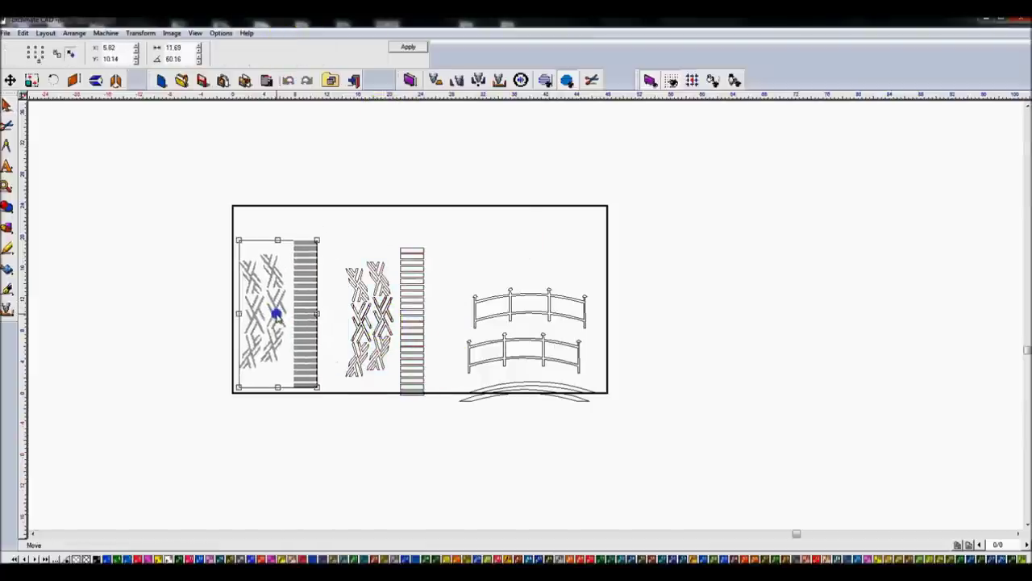
left_click(345, 297)
Rotate both rails and the arch 90 degrees and place them beside the slats.
left_click_drag(421, 255, 646, 425)
left_click(288, 47)
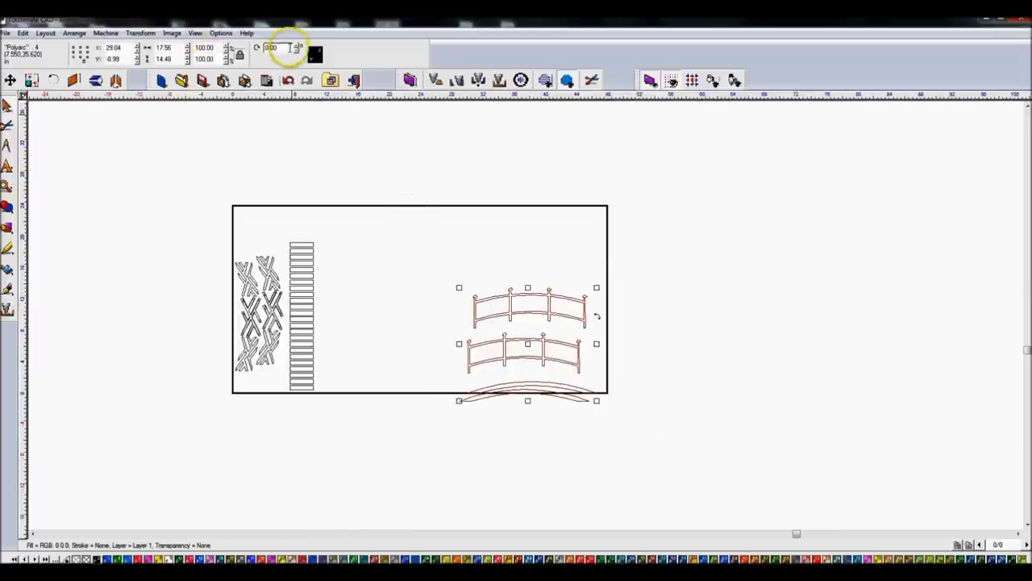
type("90")
key("Return")
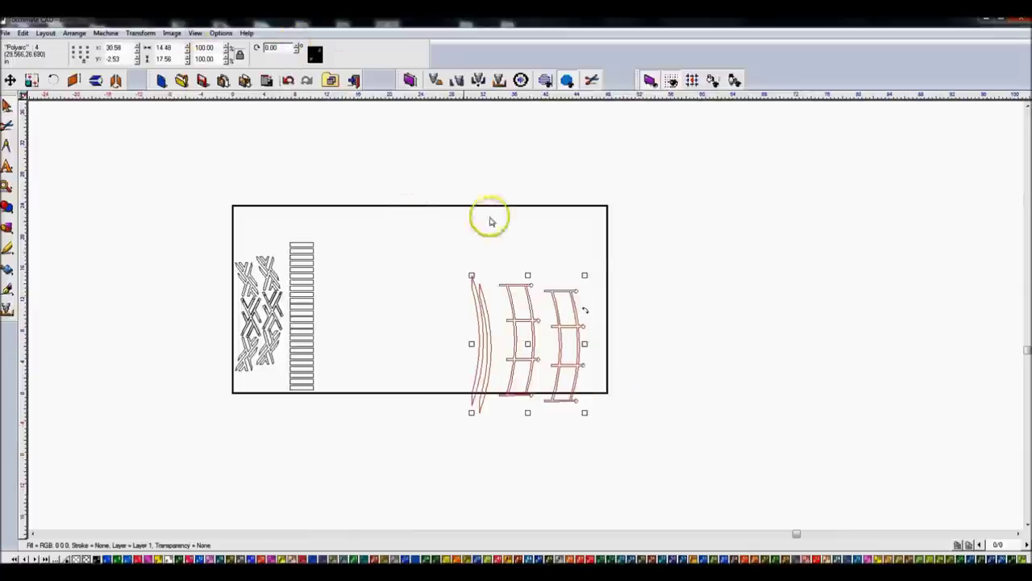
left_click_drag(528, 346, 386, 322)
left_click(410, 319)
left_click(494, 287)
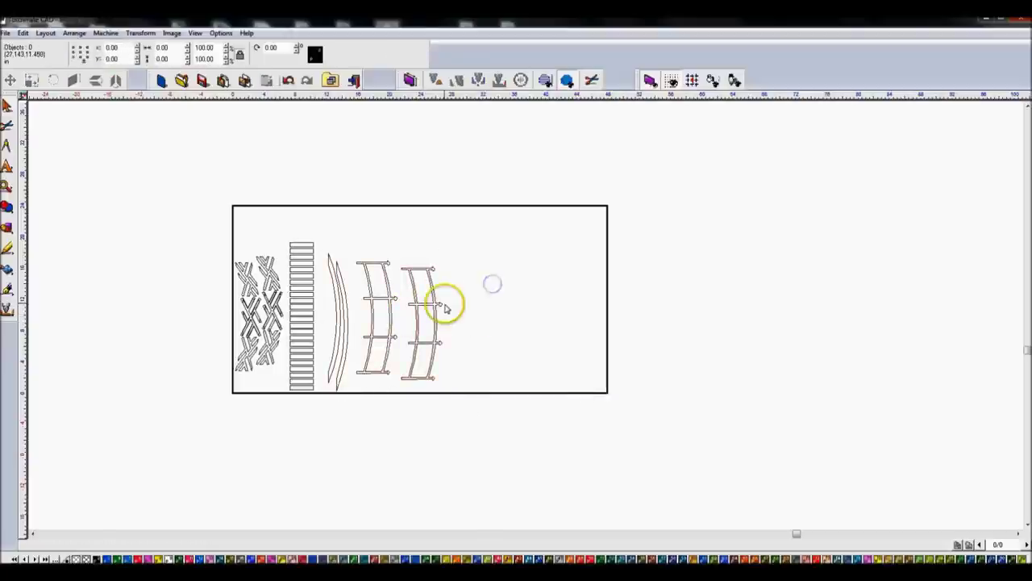